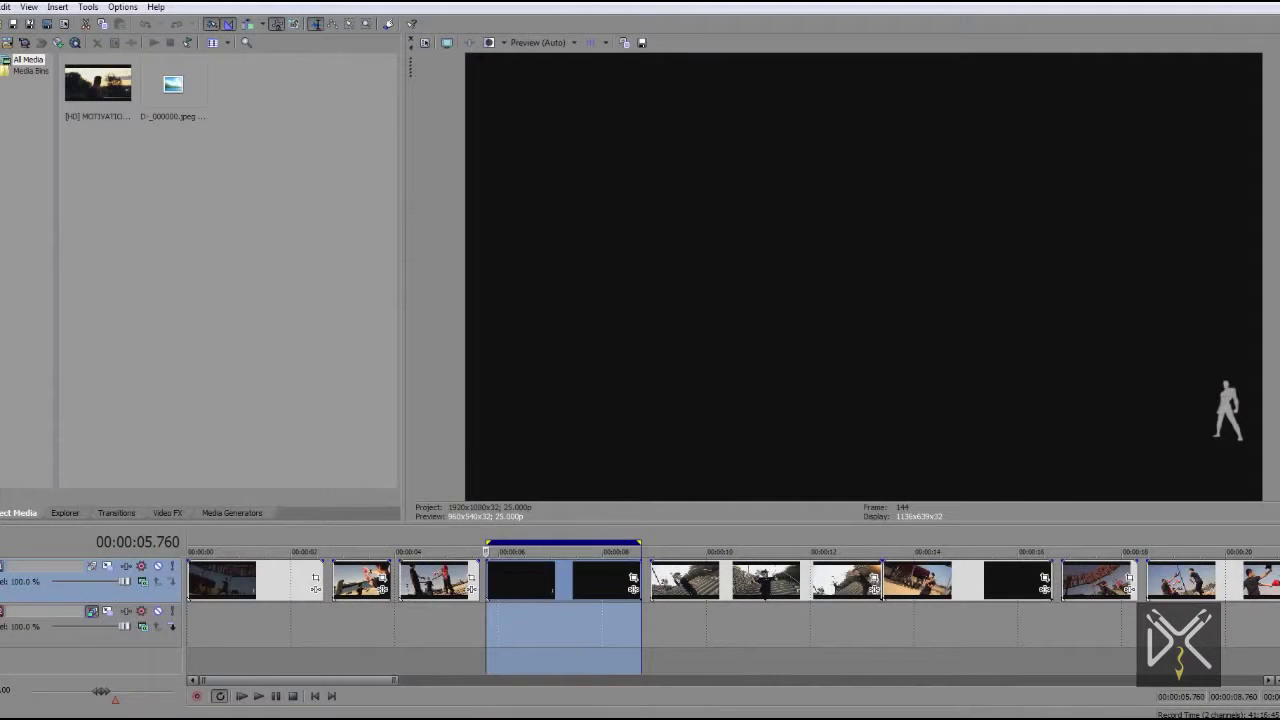
Play the kick clip, then stop at 00:00:06.160 and zoom the timeline in around it.
key("space")
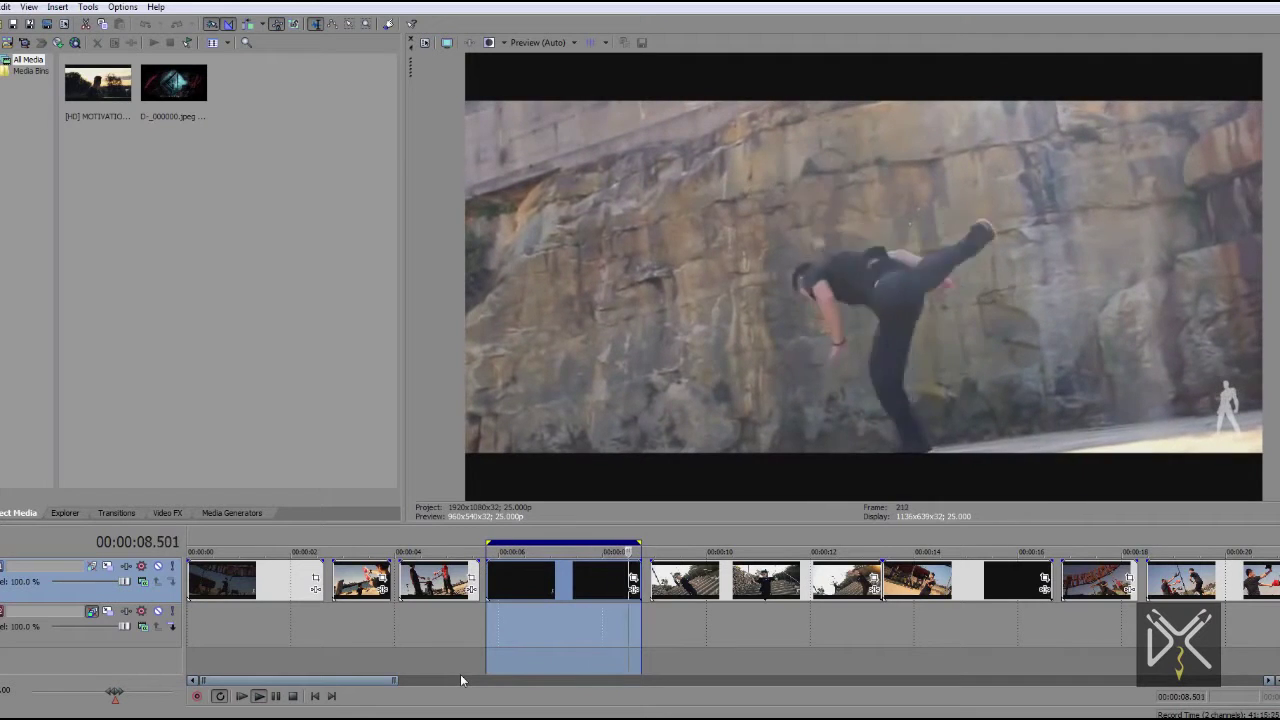
key("space")
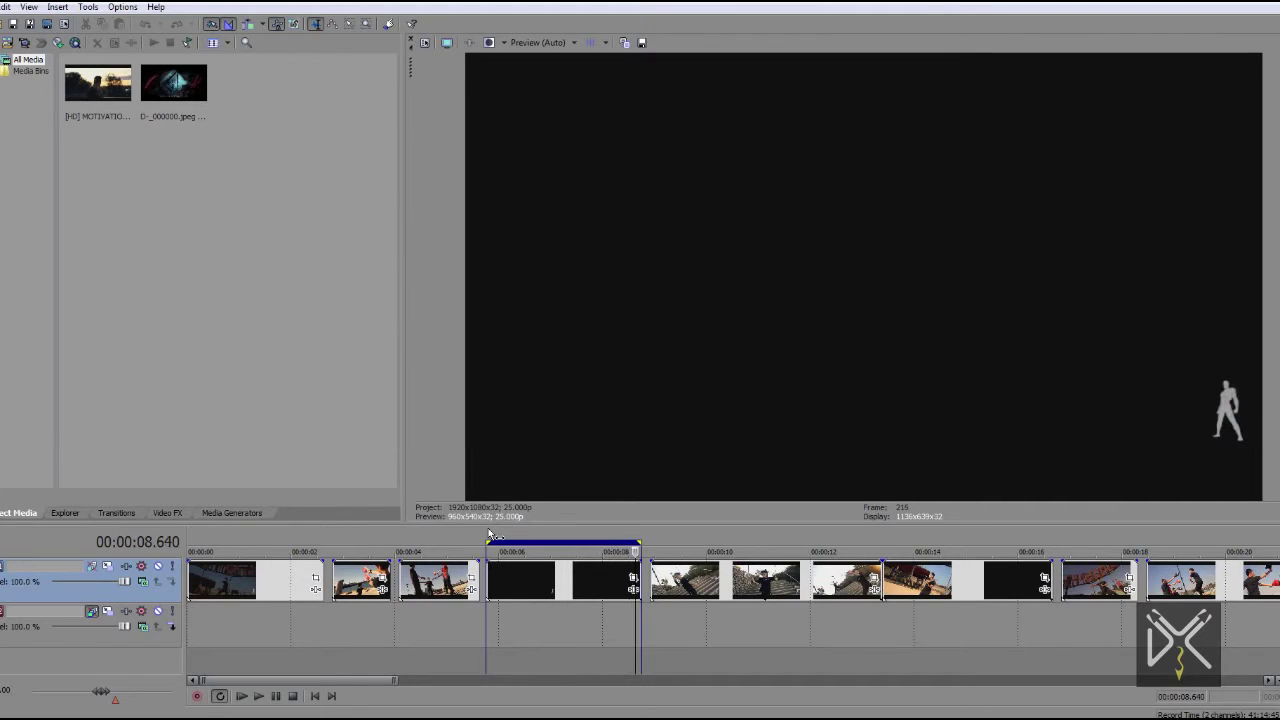
key("Left")
key("Left")
key("Left")
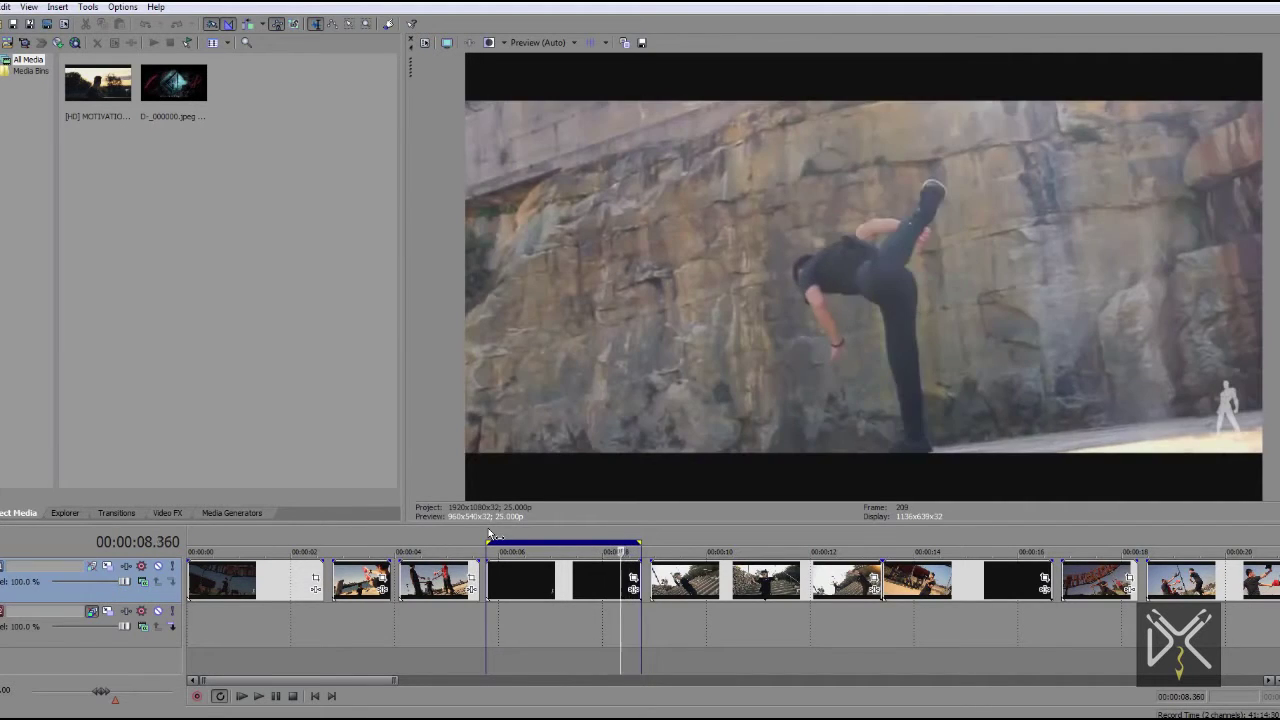
key("Left")
key("Left")
key("Left")
key("Left")
key("Left")
key("Left")
key("Left")
key("Left")
key("Left")
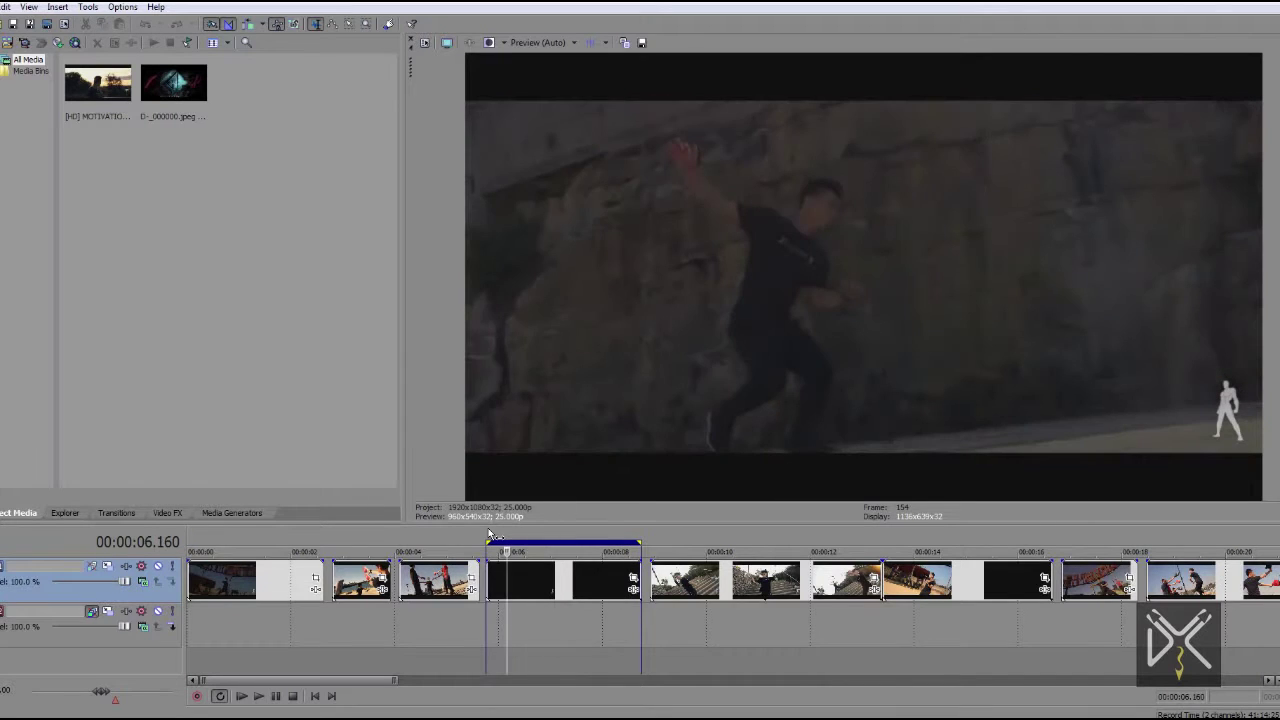
key("Up")
key("Up")
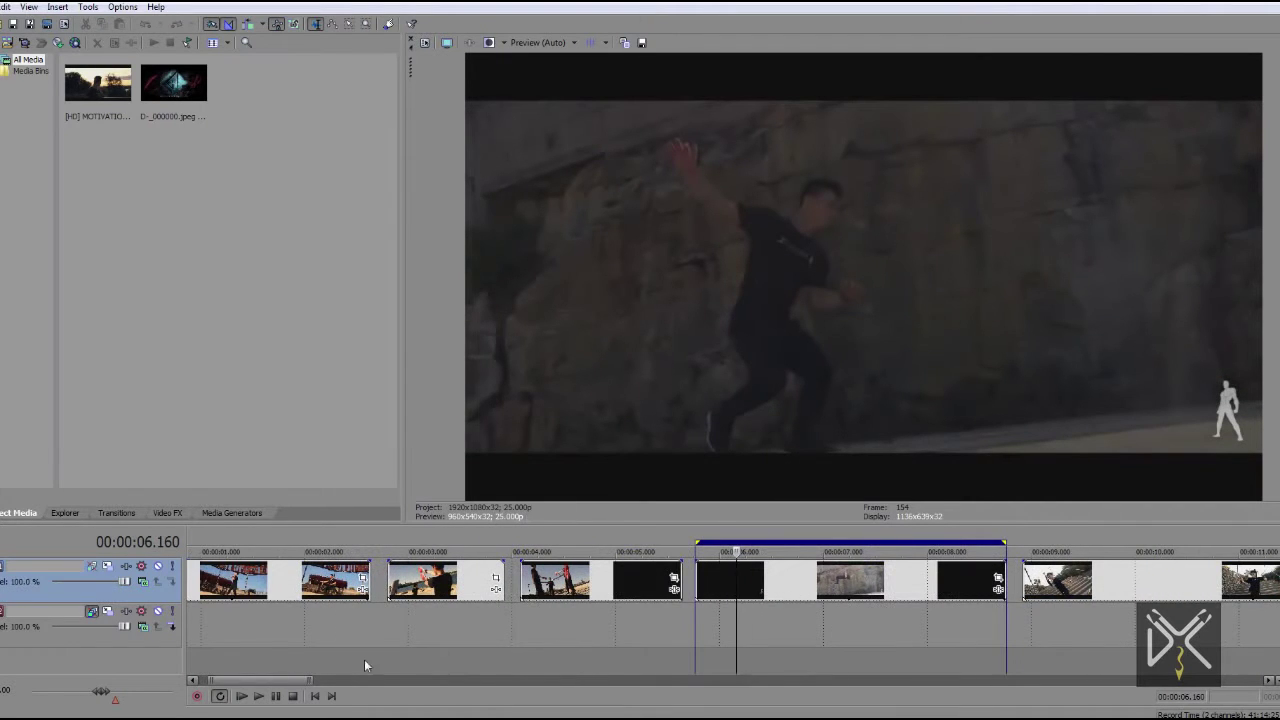
Set the play position to 00:00:05.880, then switch to the 3ds Max scene with the male character.
left_click_drag(277, 681, 297, 681)
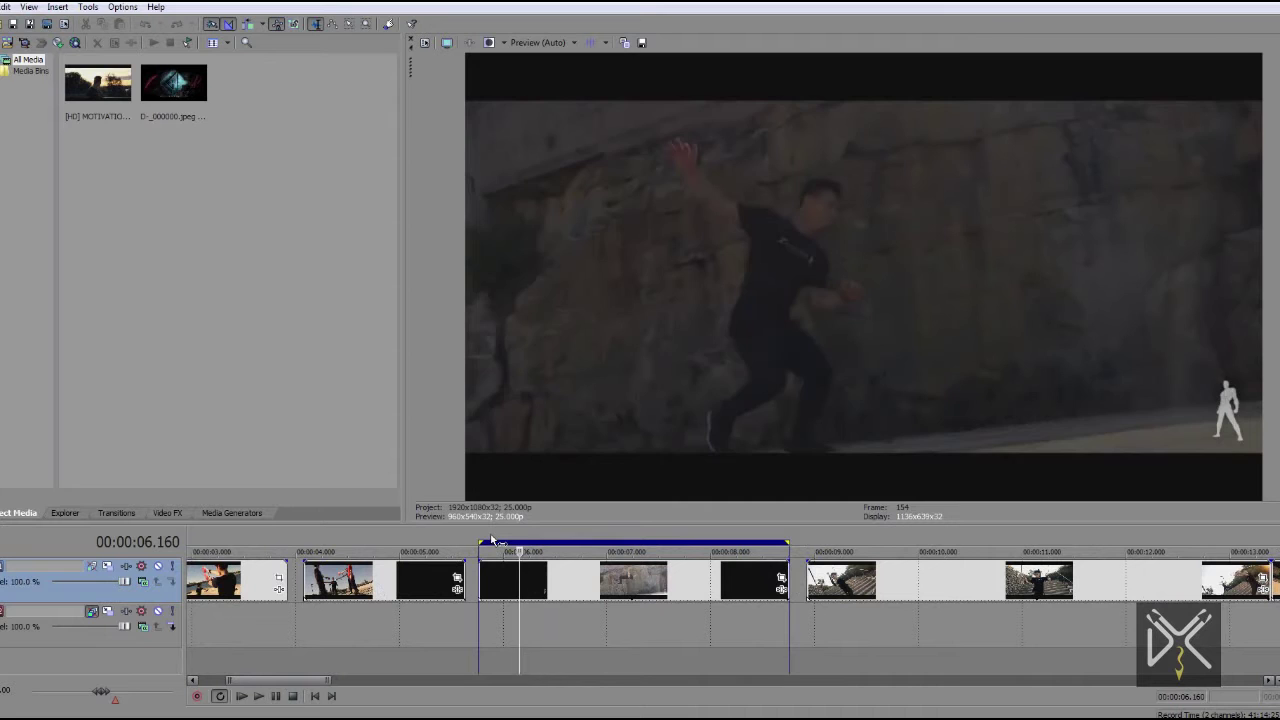
left_click(491, 540)
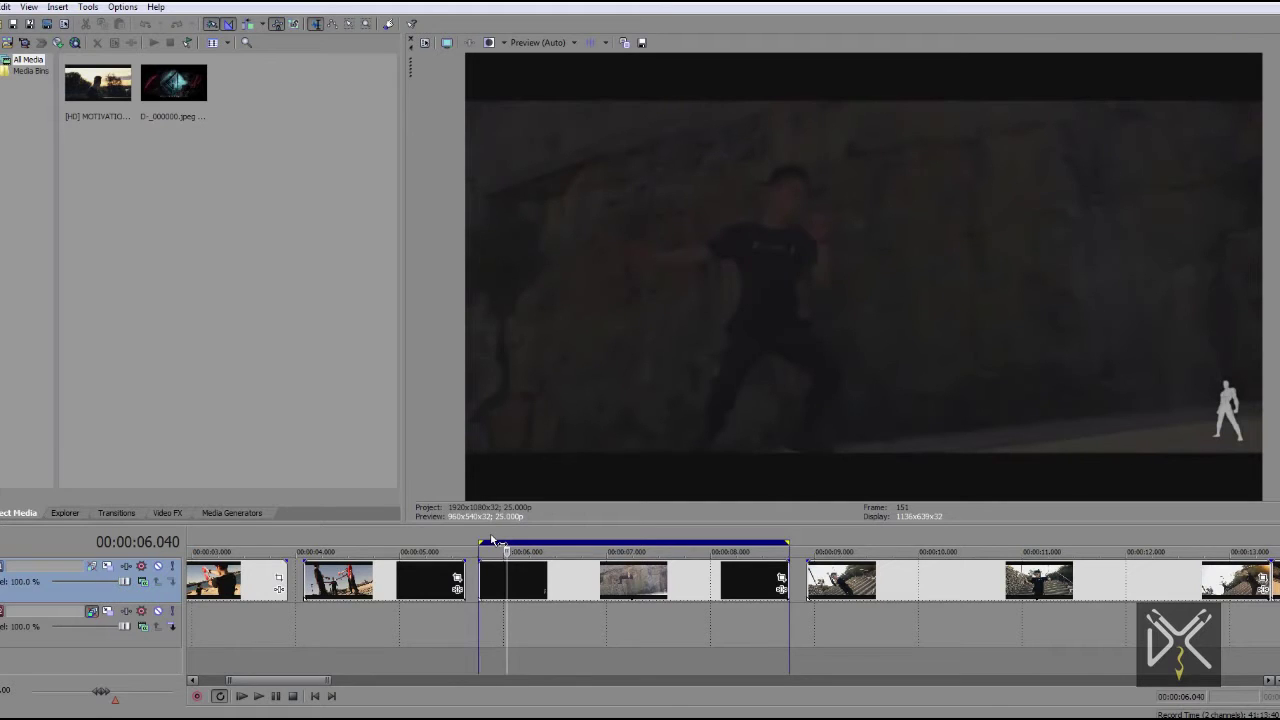
left_click_drag(410, 68, 1275, 170)
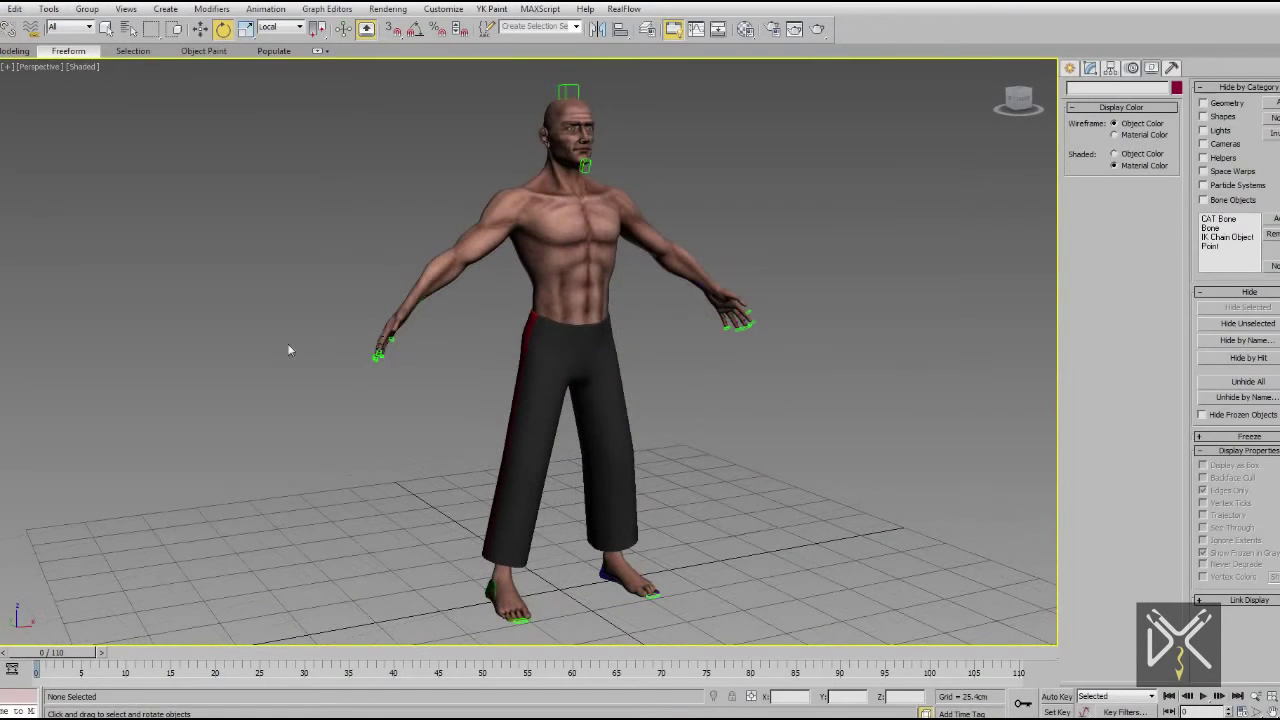
Freeze the Man Body layer in the Layer Explorer.
left_click(172, 177)
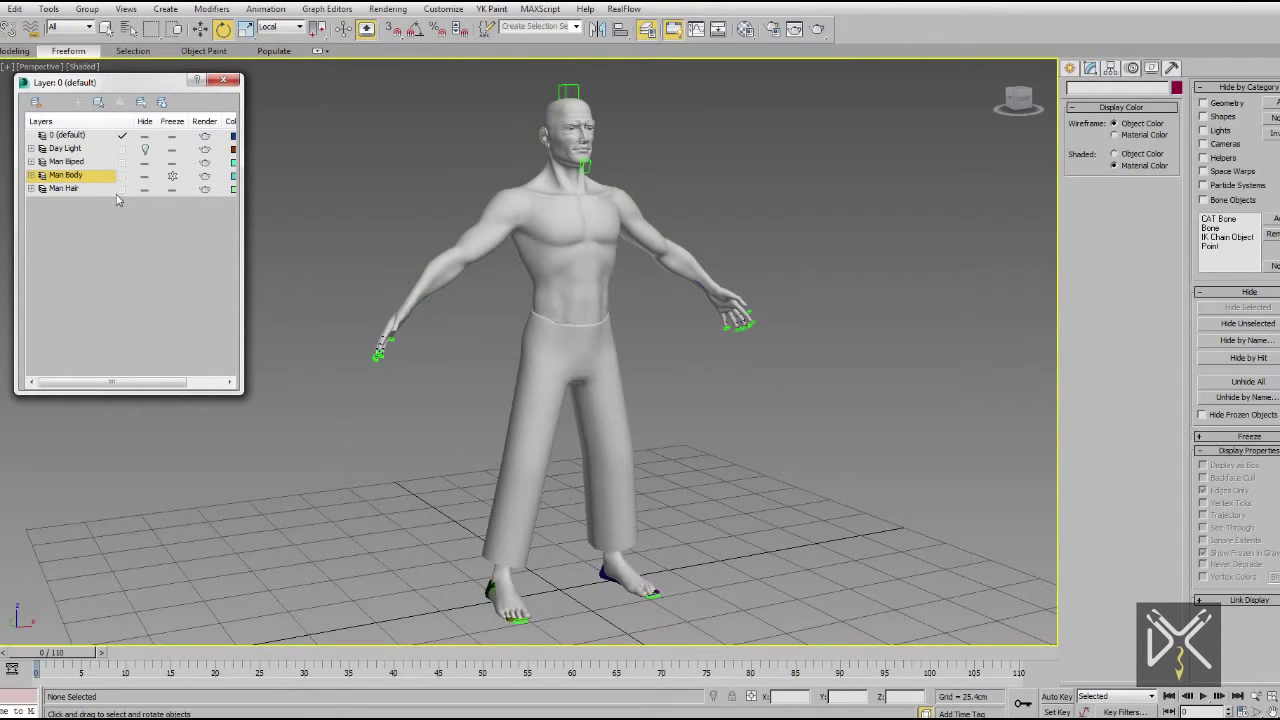
left_click(764, 476)
scroll(520, 402, "up", 2)
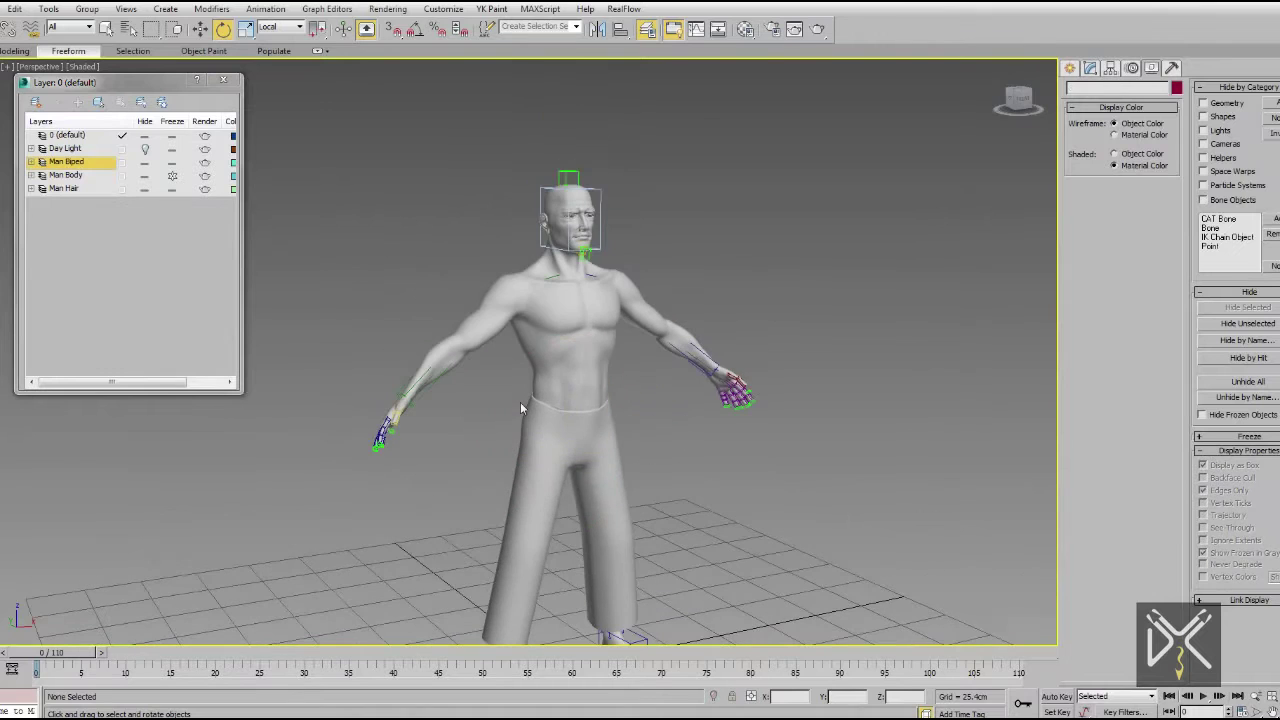
scroll(570, 408, "up", 3)
scroll(570, 408, "down", 5)
Select the whole biped, show its Motion panel settings and turn on Auto Key.
key("ctrl+a")
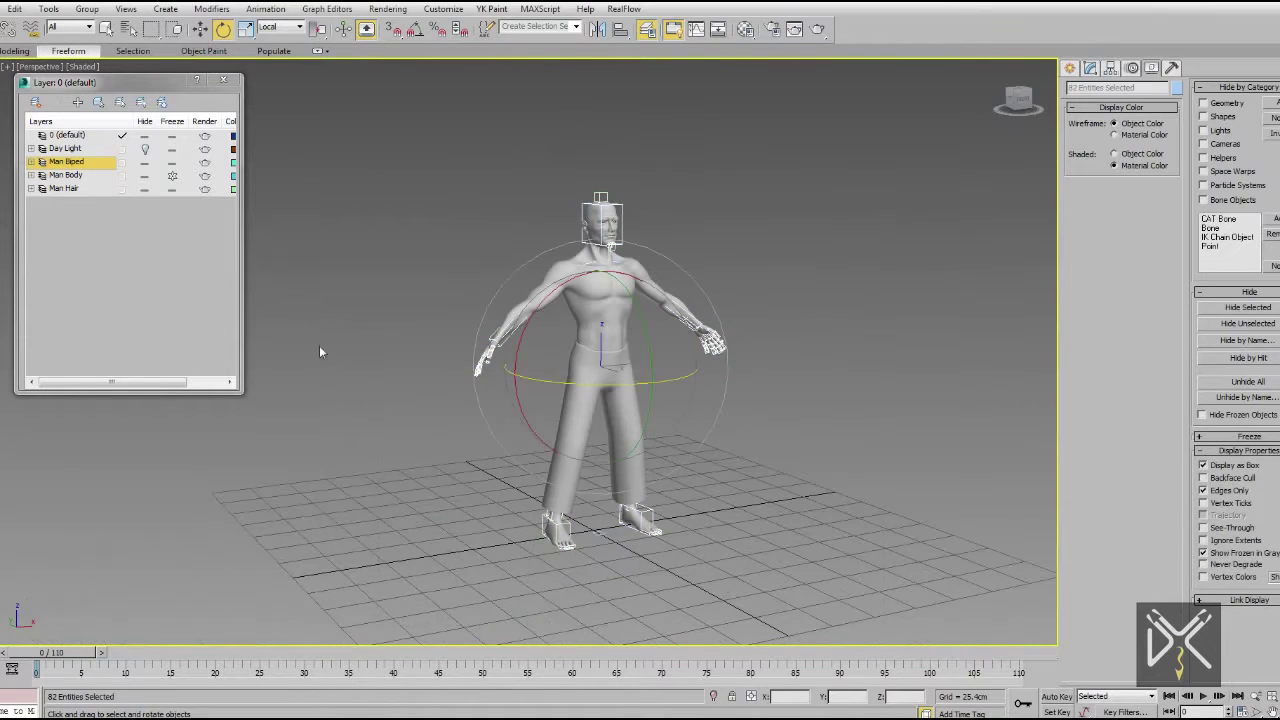
left_click(1133, 68)
key("n")
left_click(1077, 302)
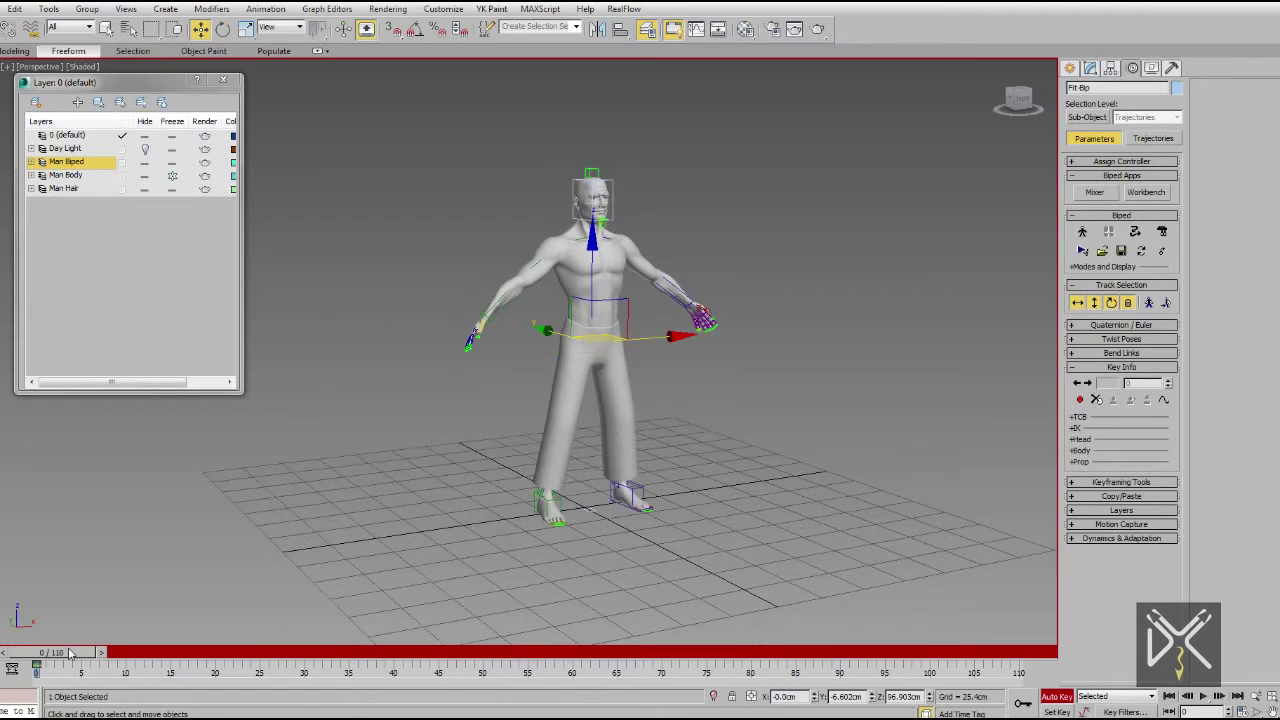
Select the biped's left foot and set its IK key options in the Motion panel.
scroll(620, 545, "up", 3)
scroll(643, 551, "up", 3)
left_click(588, 508)
scroll(660, 533, "up", 2)
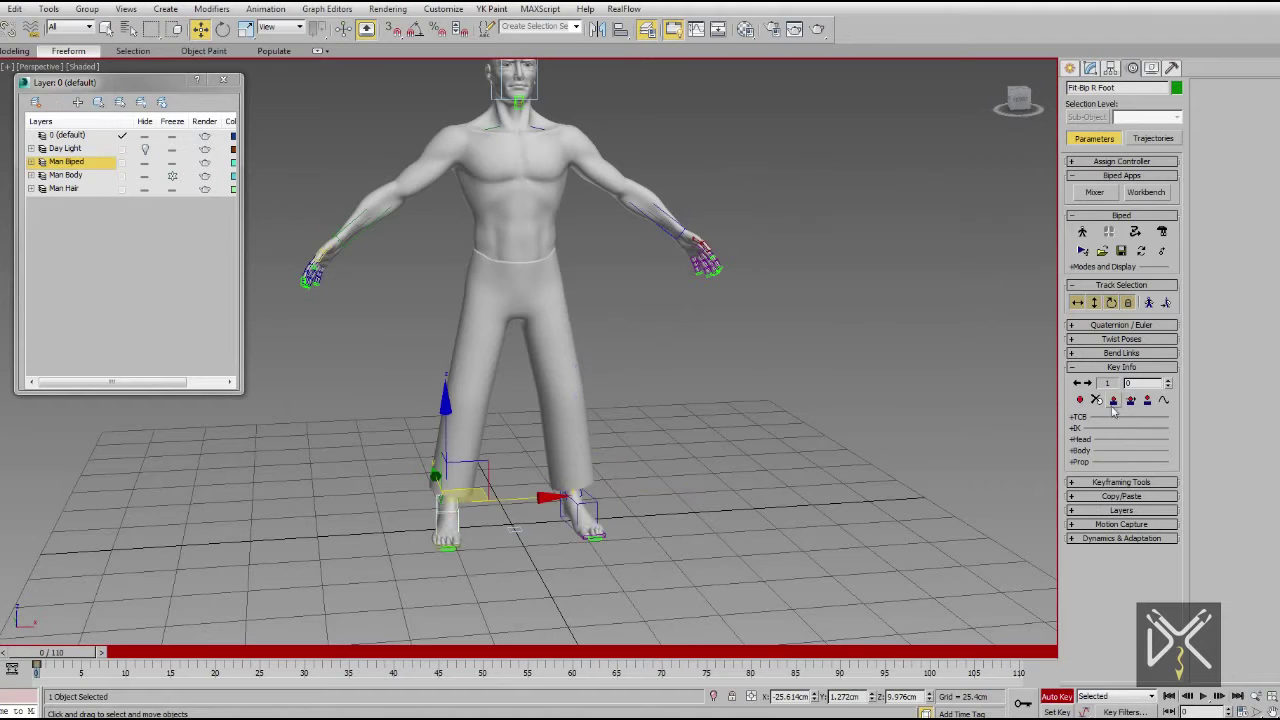
left_click(1077, 416)
left_click(1077, 416)
left_click(1077, 428)
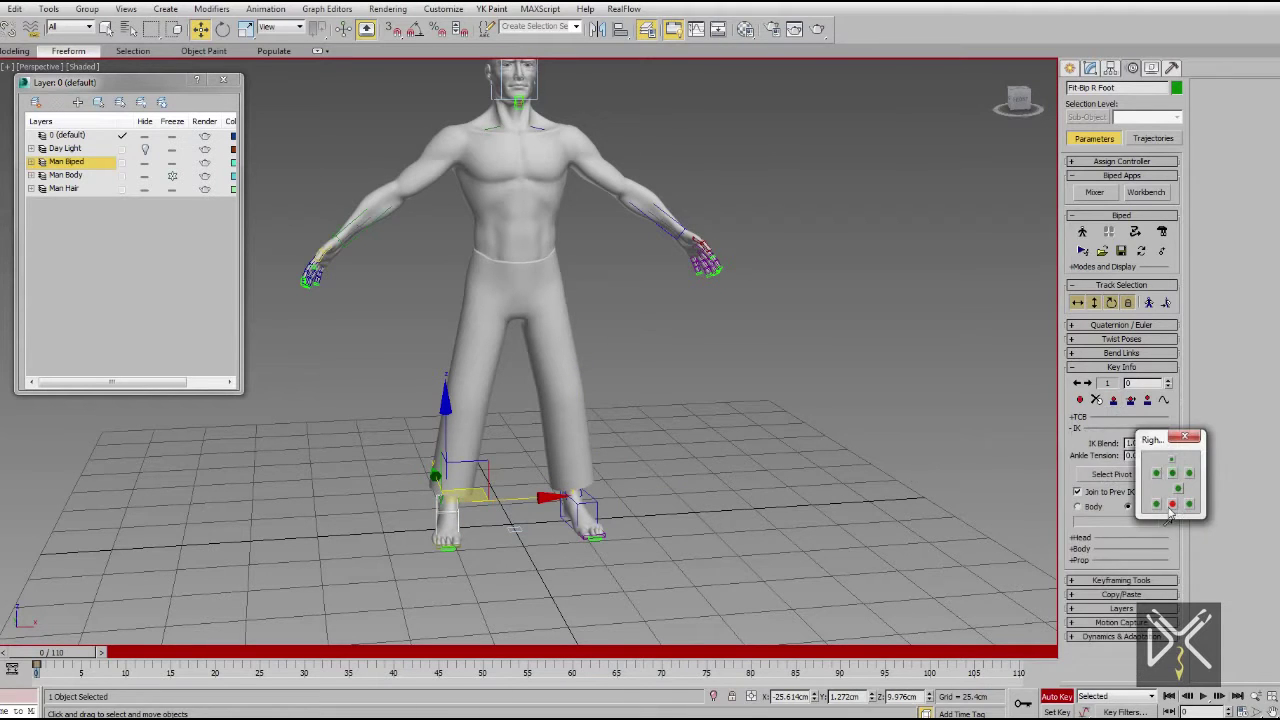
left_click(1192, 440)
middle_click_drag(532, 350, 572, 415)
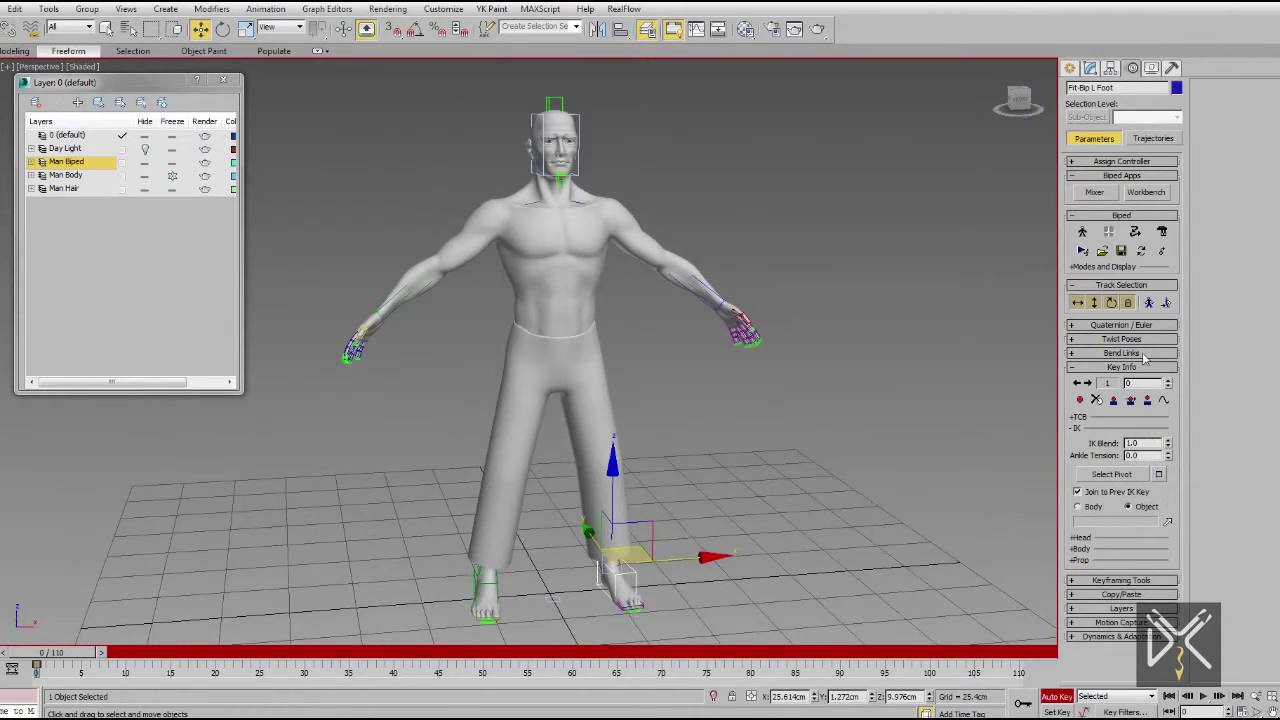
Turn the centre of mass about its vertical axis and spread the legs into a bent-knee stance.
left_click(1077, 302)
middle_click_drag(540, 330, 463, 386, "alt")
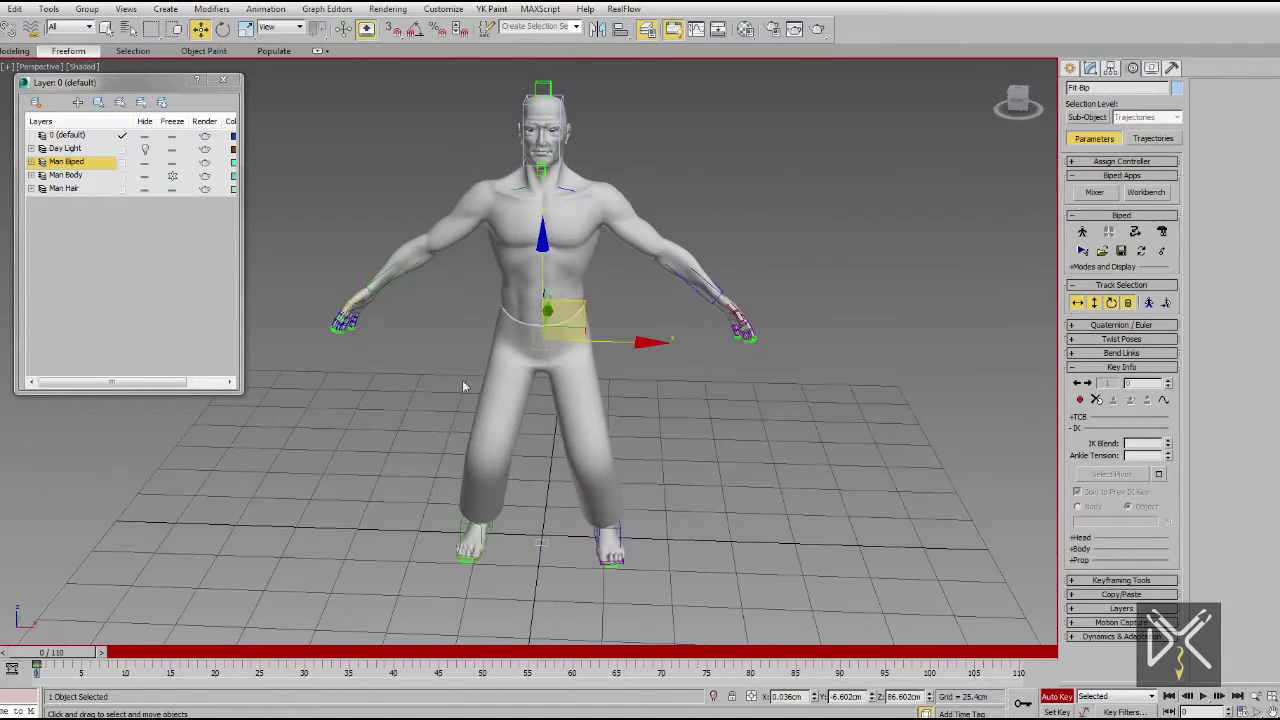
left_click_drag(599, 381, 645, 376)
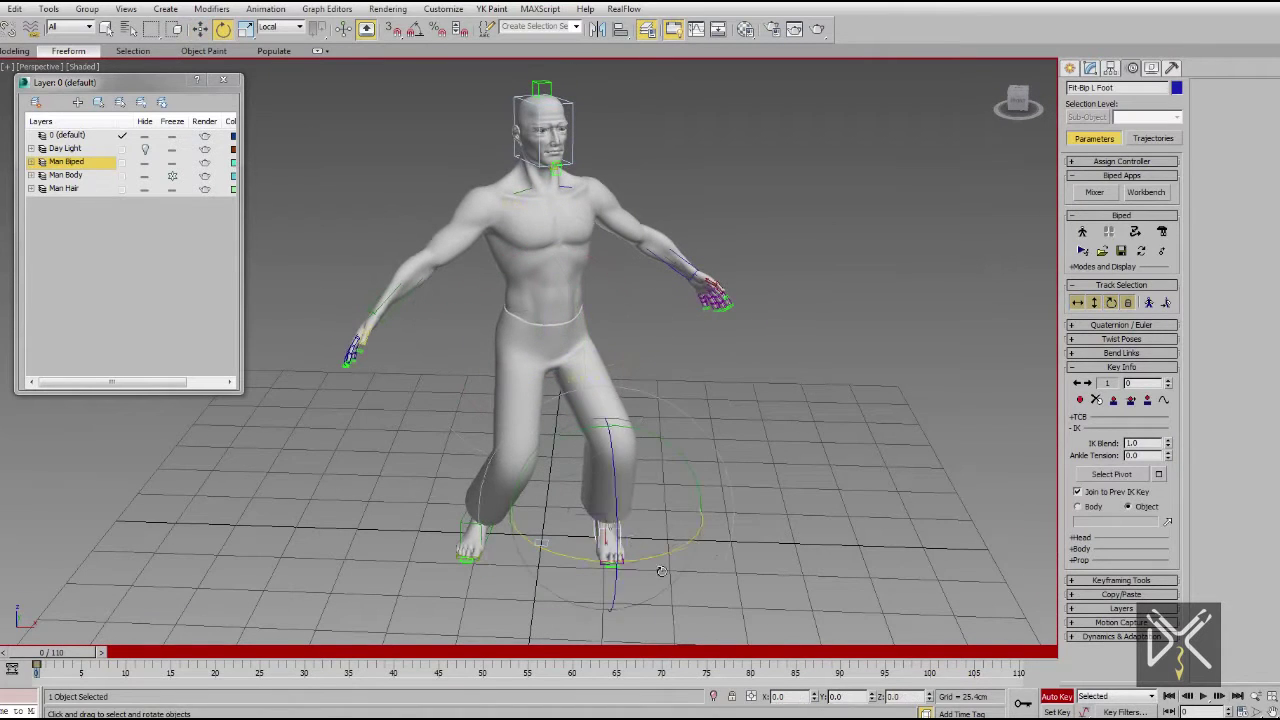
left_click(535, 543)
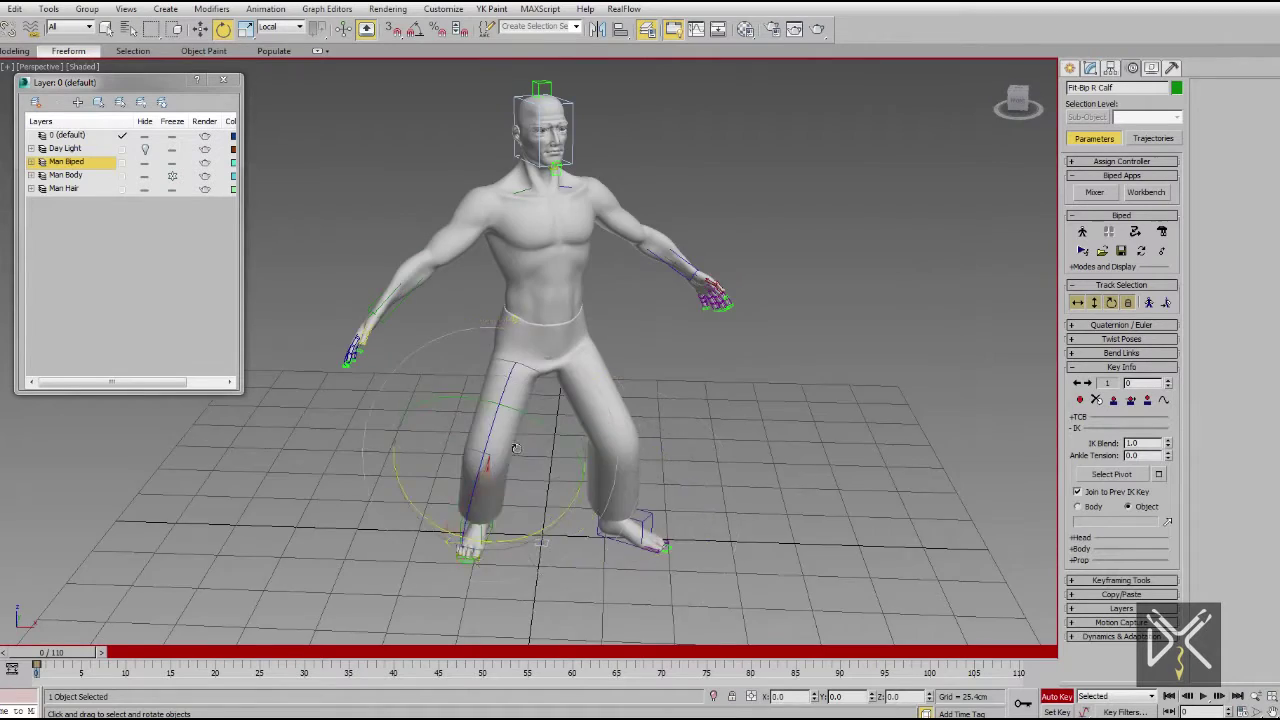
middle_click_drag(516, 448, 470, 440, "alt")
scroll(540, 350, "up", 4)
left_click(560, 330)
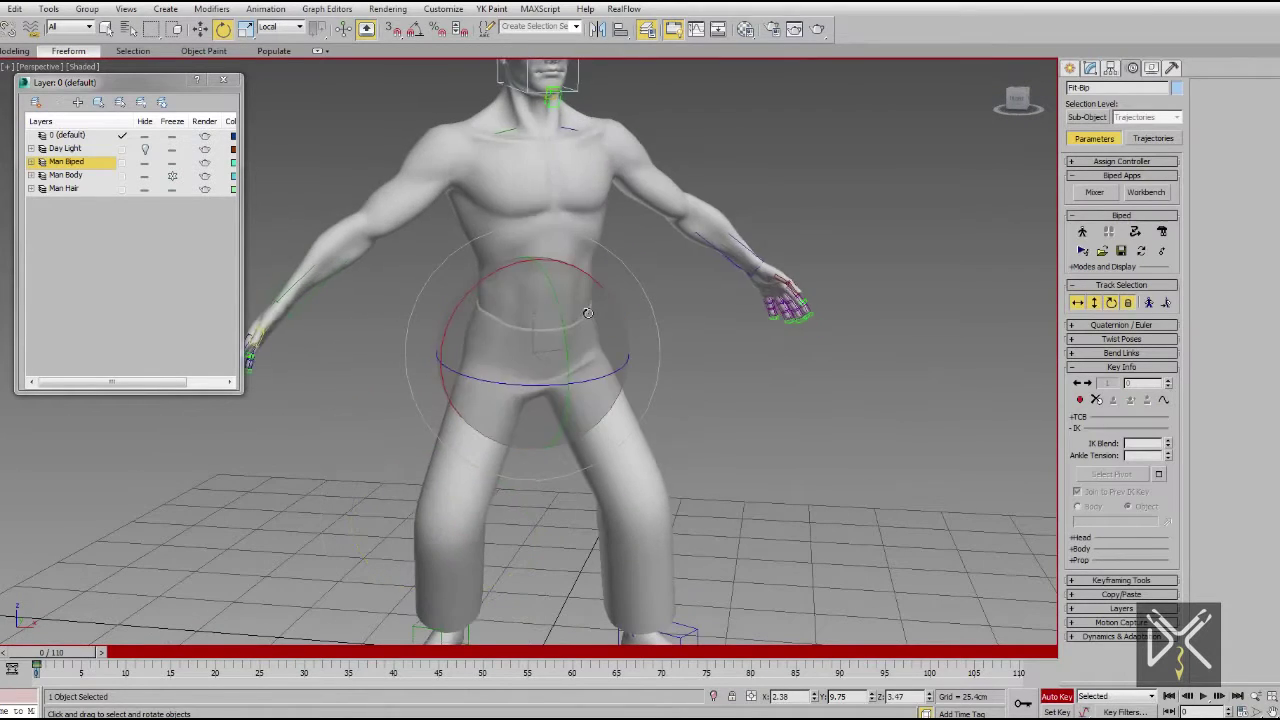
middle_click_drag(588, 313, 558, 295, "alt")
Rotate Bip Head to turn the biped's head sideways.
key("F3")
left_click(558, 296)
scroll(570, 260, "up", 2)
scroll(578, 236, "up", 3)
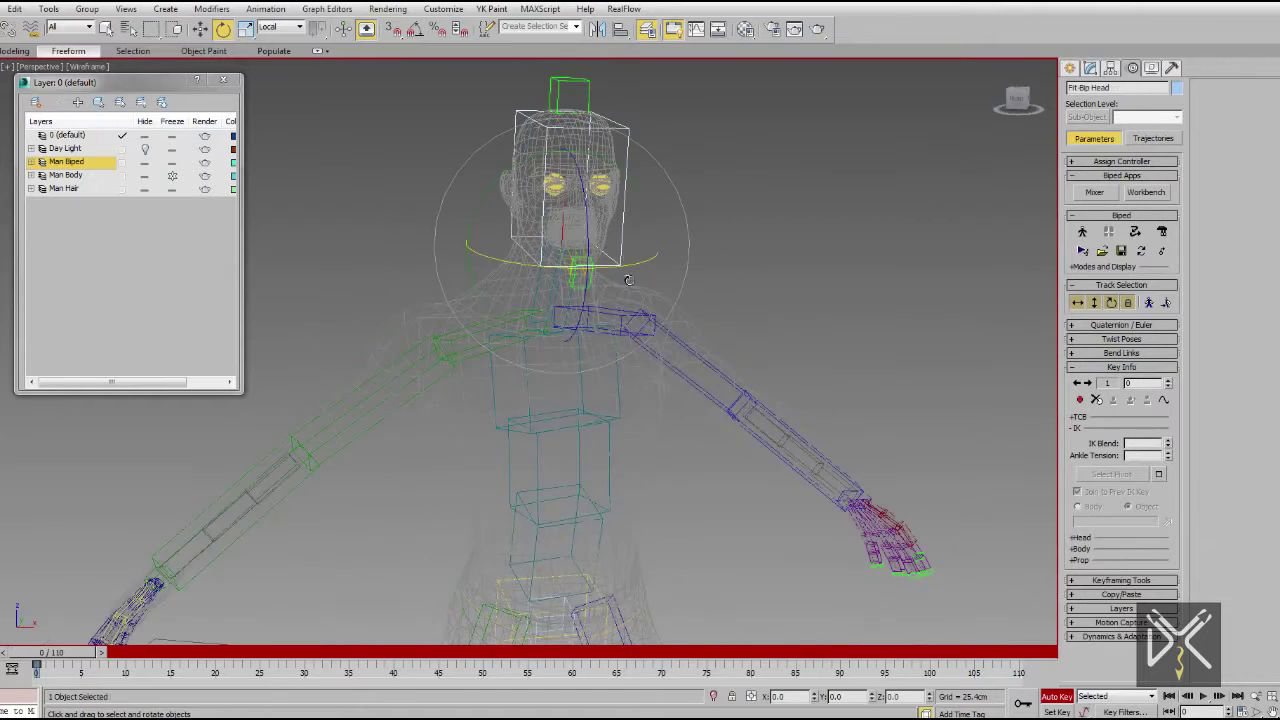
key("F3")
left_click_drag(628, 280, 610, 290)
Bend the right forearm down to horizontal and raise the right hand, switching to screen coordinates.
middle_click_drag(610, 290, 397, 413, "alt")
mouse_move(462, 374)
left_mouse_down()
mouse_move(455, 392)
mouse_move(445, 380)
left_mouse_up()
middle_click_drag(445, 380, 351, 443, "alt")
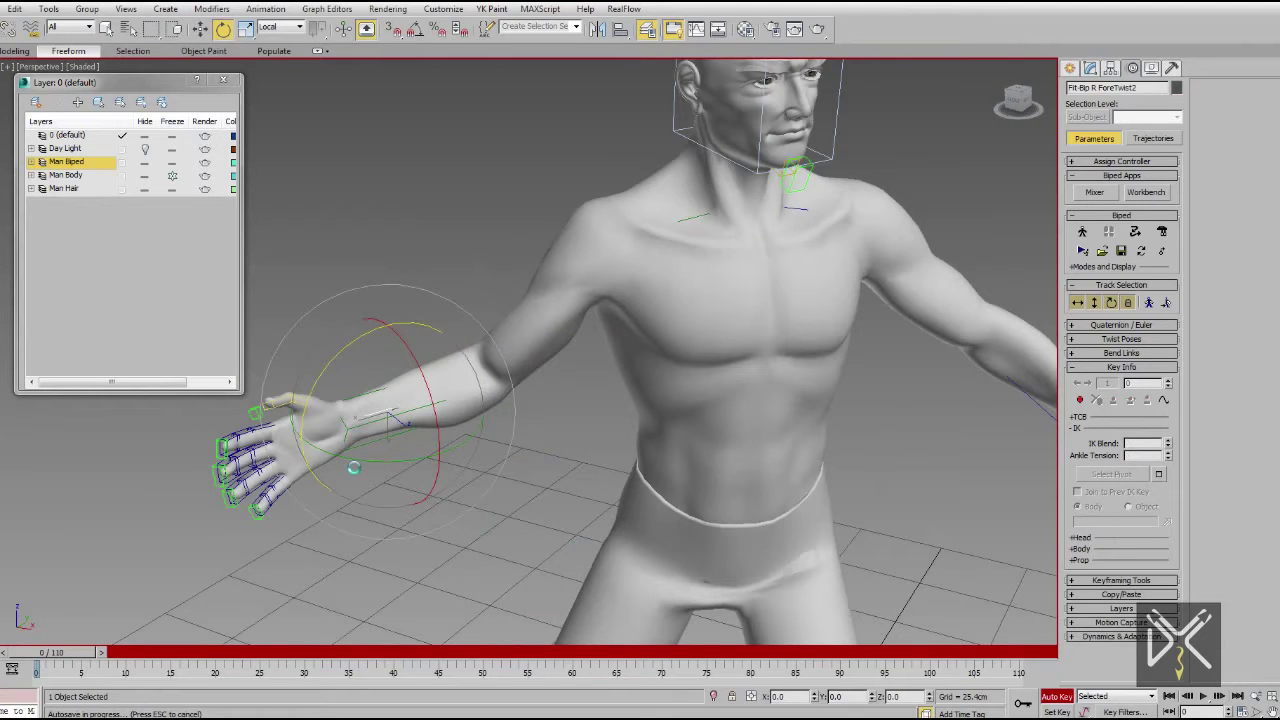
middle_click_drag(373, 467, 300, 420, "alt")
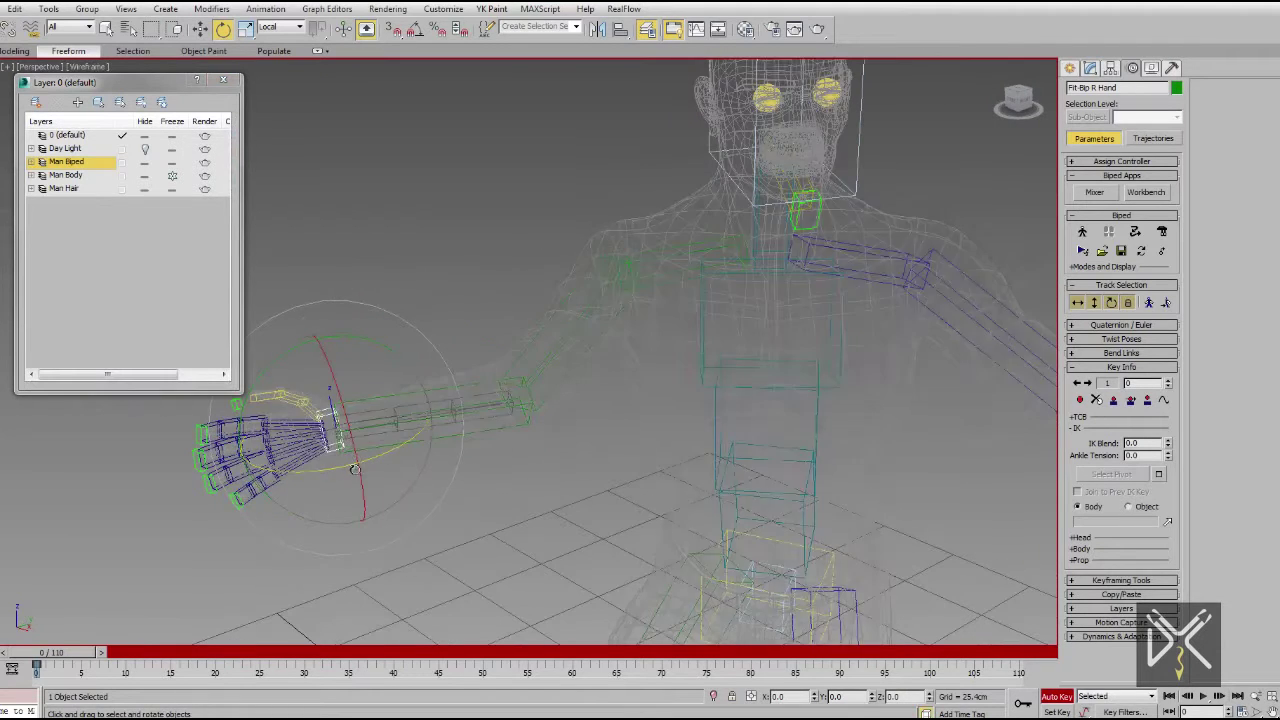
left_click(270, 430)
left_click_drag(376, 398, 372, 362)
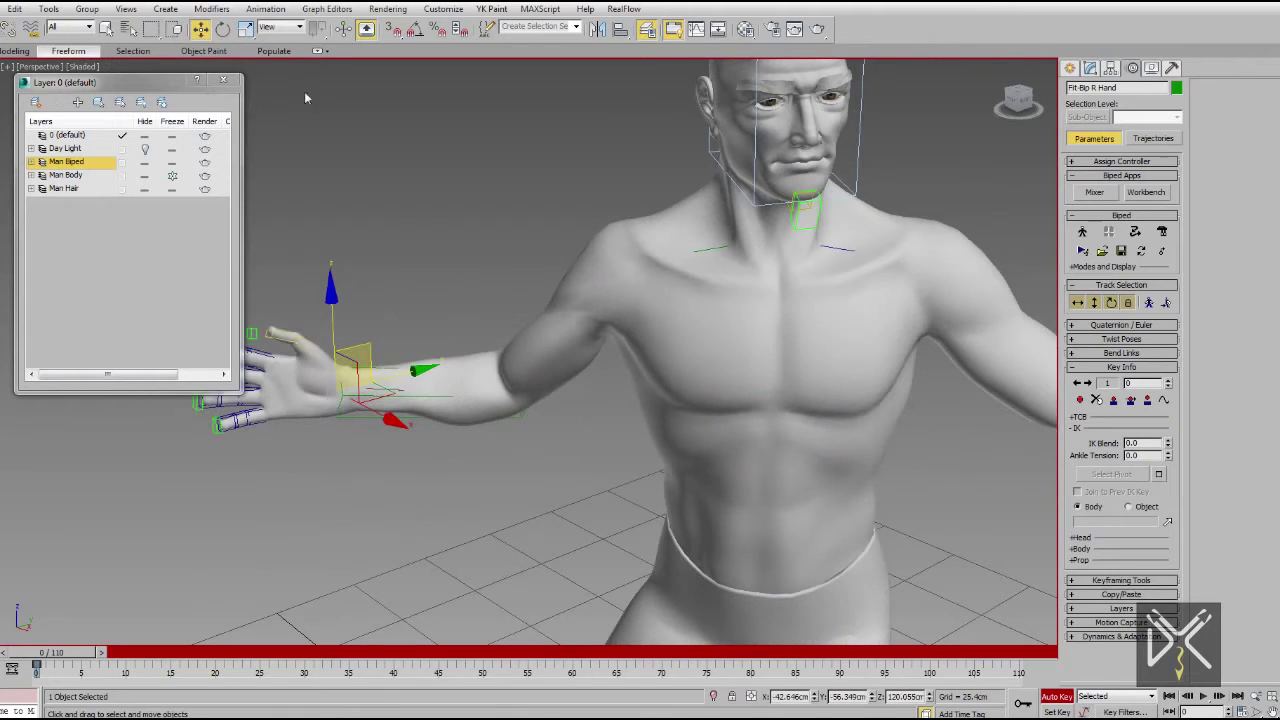
left_click(270, 48)
Raise L UpperArm and swing the left hand up beside the face, turning the wrist.
mouse_move(380, 277)
middle_mouse_down("alt")
mouse_move(608, 371)
mouse_move(531, 371)
middle_mouse_up("alt")
left_click(550, 345)
mouse_move(634, 289)
middle_mouse_down("alt")
mouse_move(560, 273)
mouse_move(610, 302)
mouse_move(693, 320)
middle_mouse_up("alt")
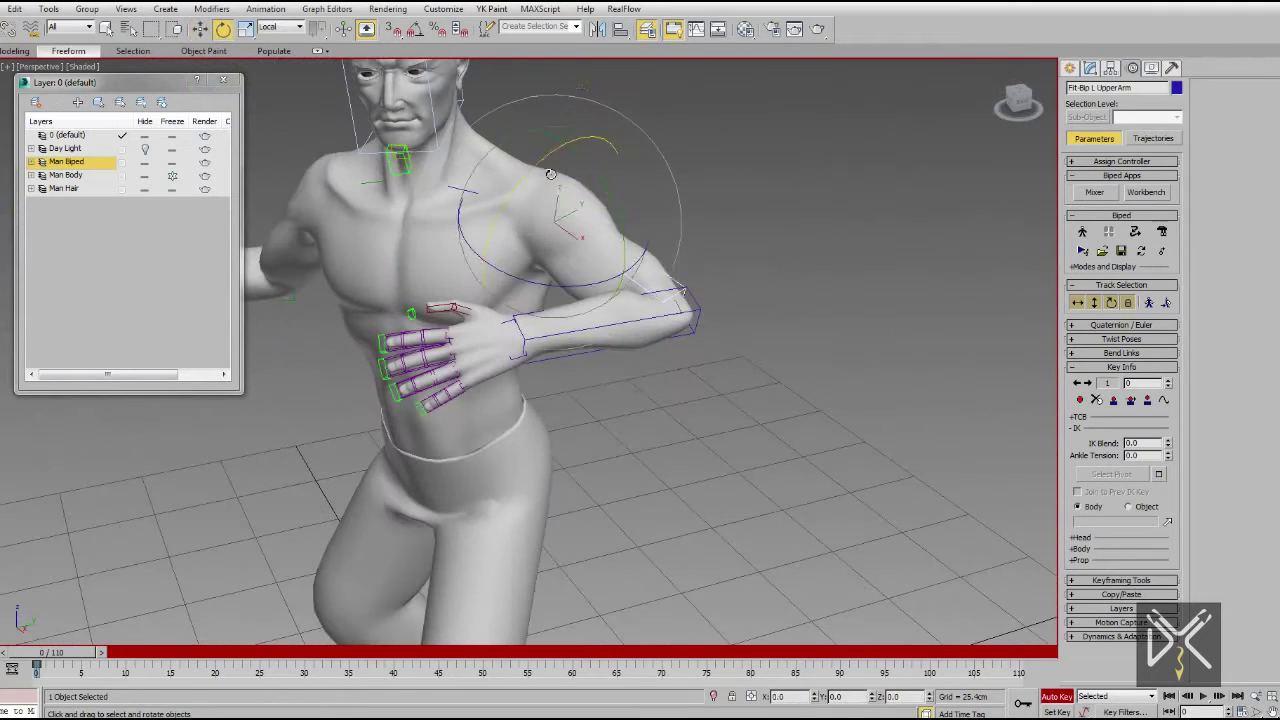
left_click_drag(550, 174, 520, 100)
middle_click_drag(520, 100, 733, 200, "alt")
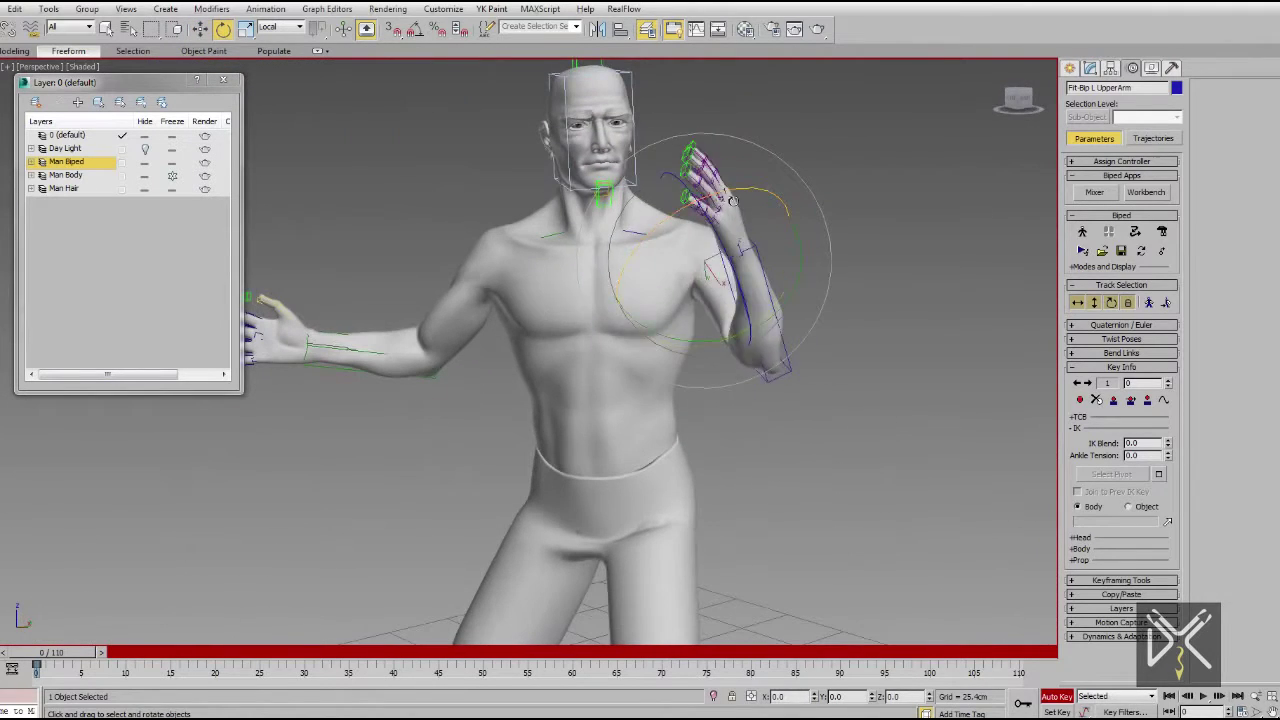
left_click_drag(733, 200, 705, 305)
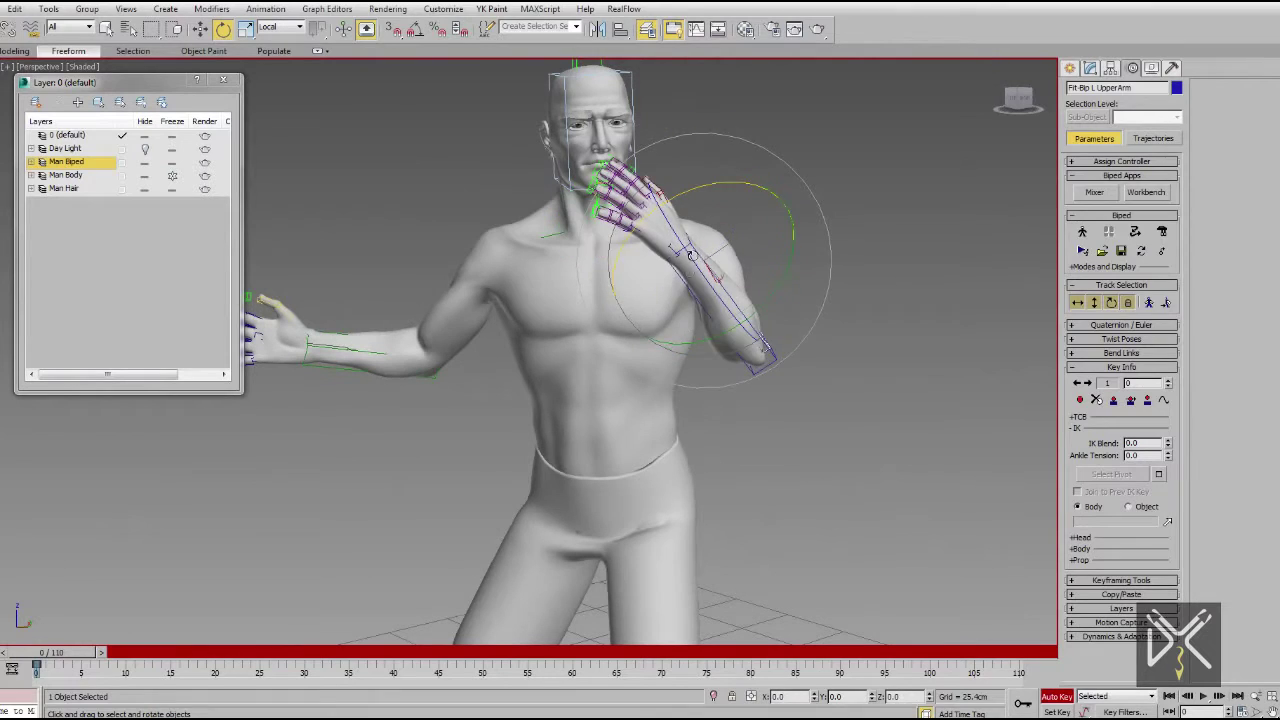
left_click(691, 255)
left_click_drag(768, 265, 766, 268)
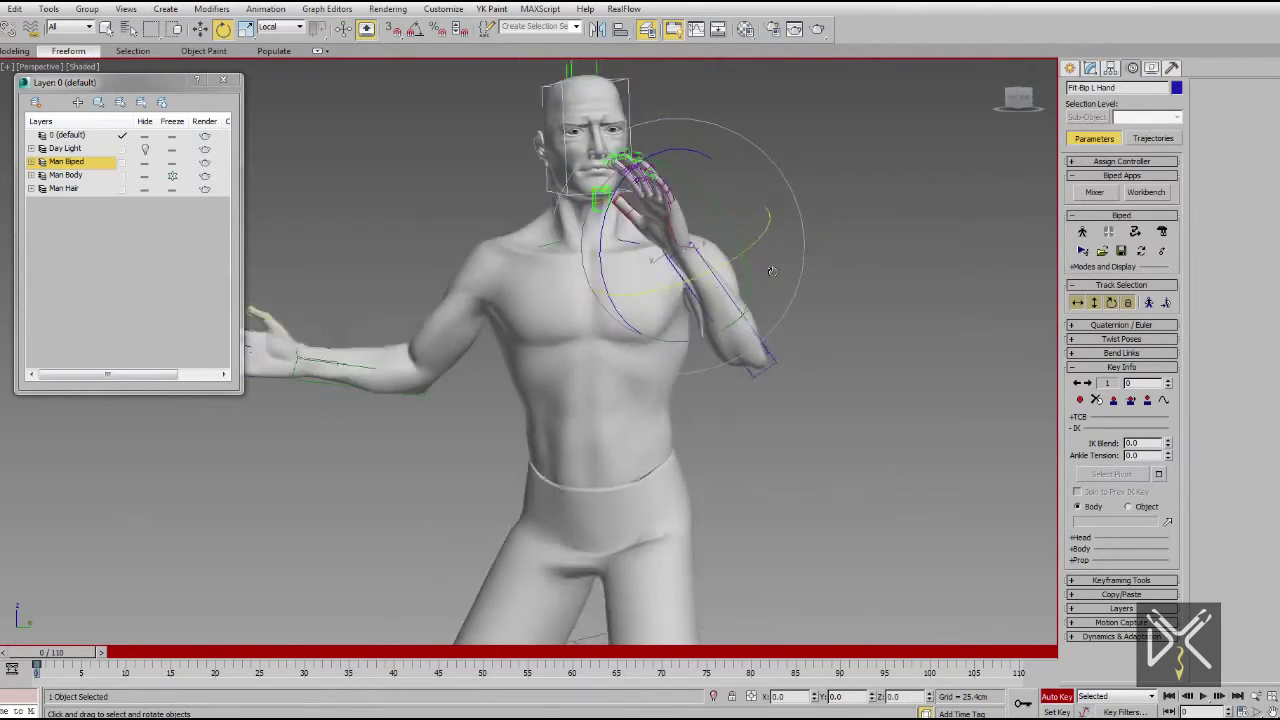
scroll(766, 268, "down", 5)
scroll(754, 340, "up", 6)
Select the biped's right hand again using wireframe view.
middle_click_drag(610, 326, 617, 380, "alt")
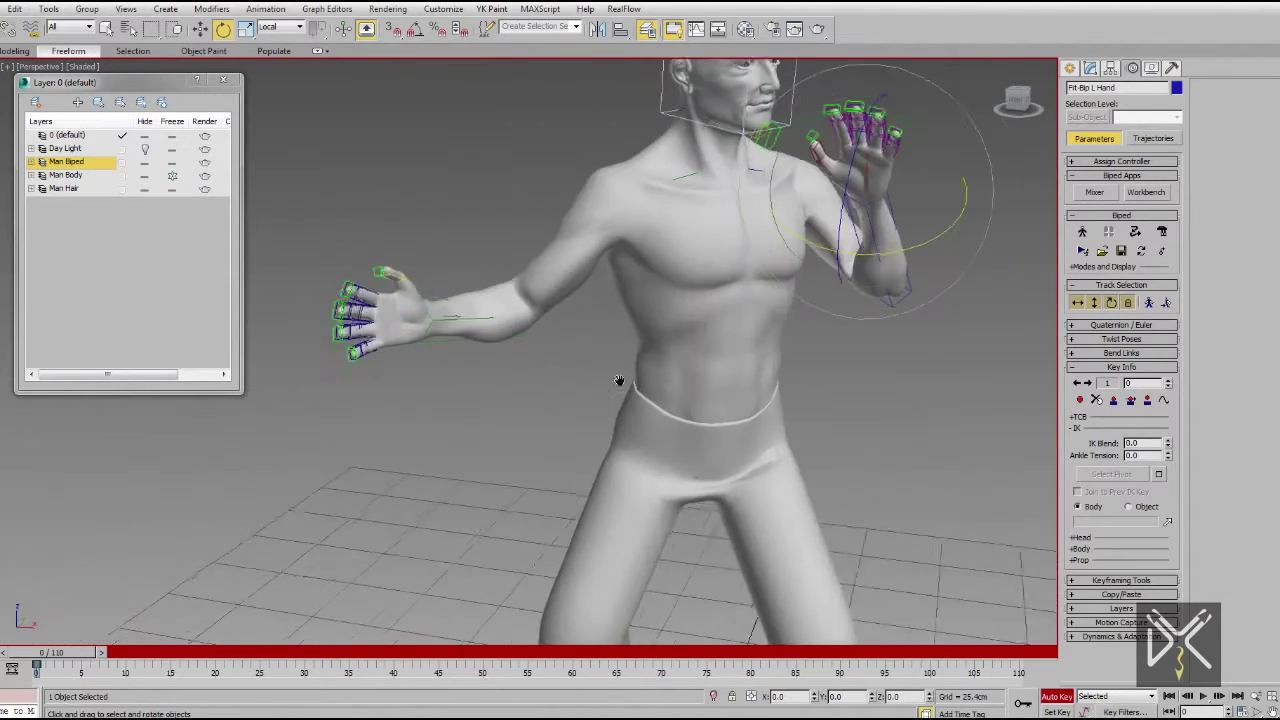
left_click(366, 300)
scroll(400, 320, "up", 3)
key("F3")
left_click(435, 340)
left_click(400, 305)
key("F3")
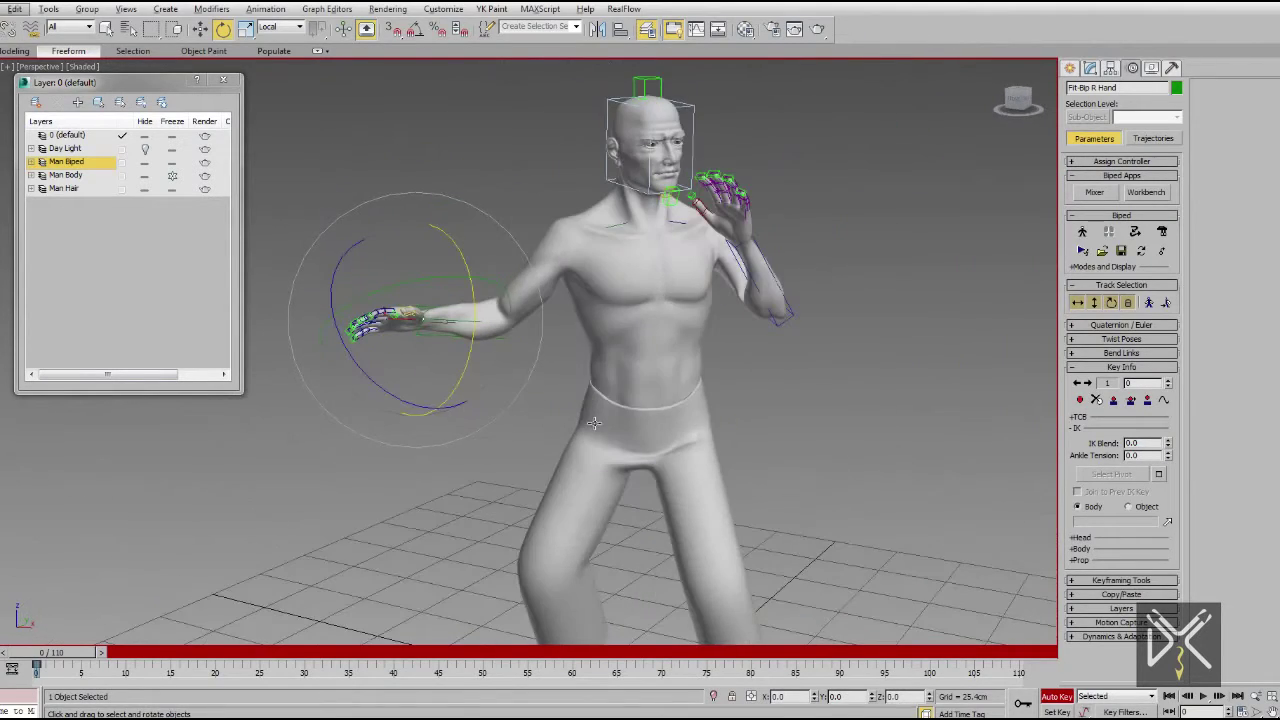
scroll(620, 345, "up", 3)
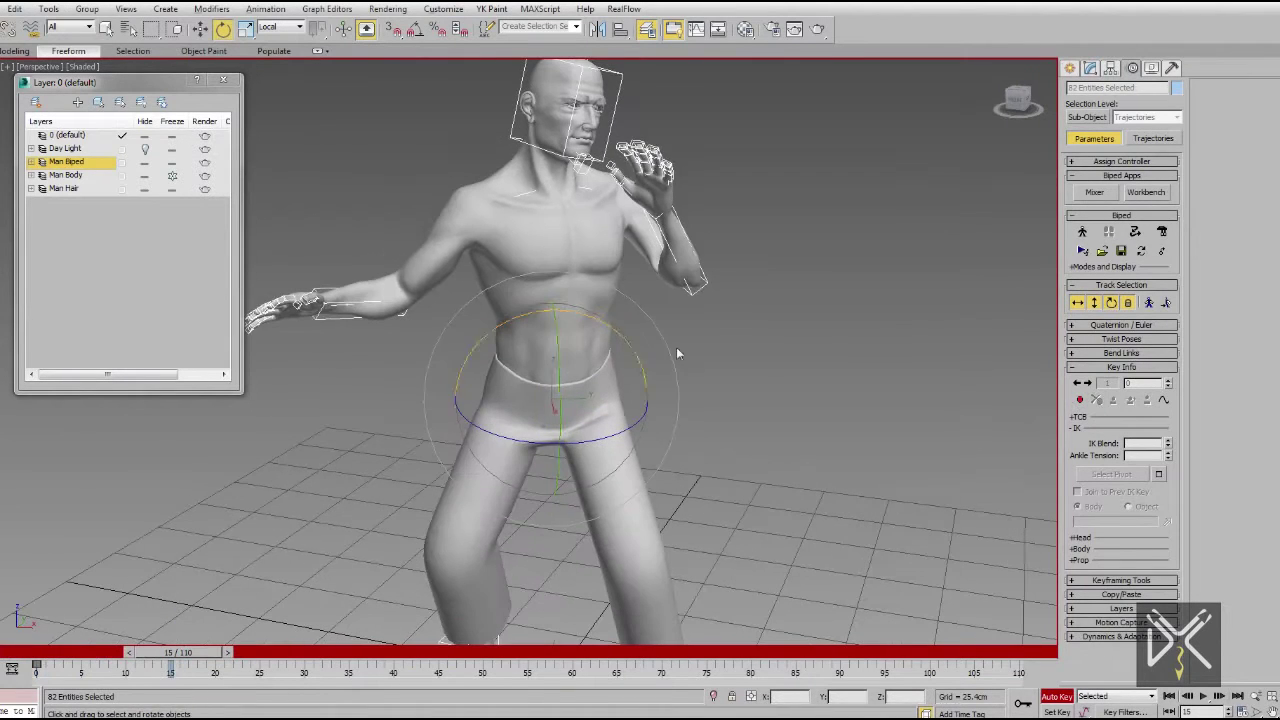
At frame 15, rotate the spine to lean the upper body and select Bip Head.
left_click(562, 428)
middle_click_drag(560, 380, 594, 374, "alt")
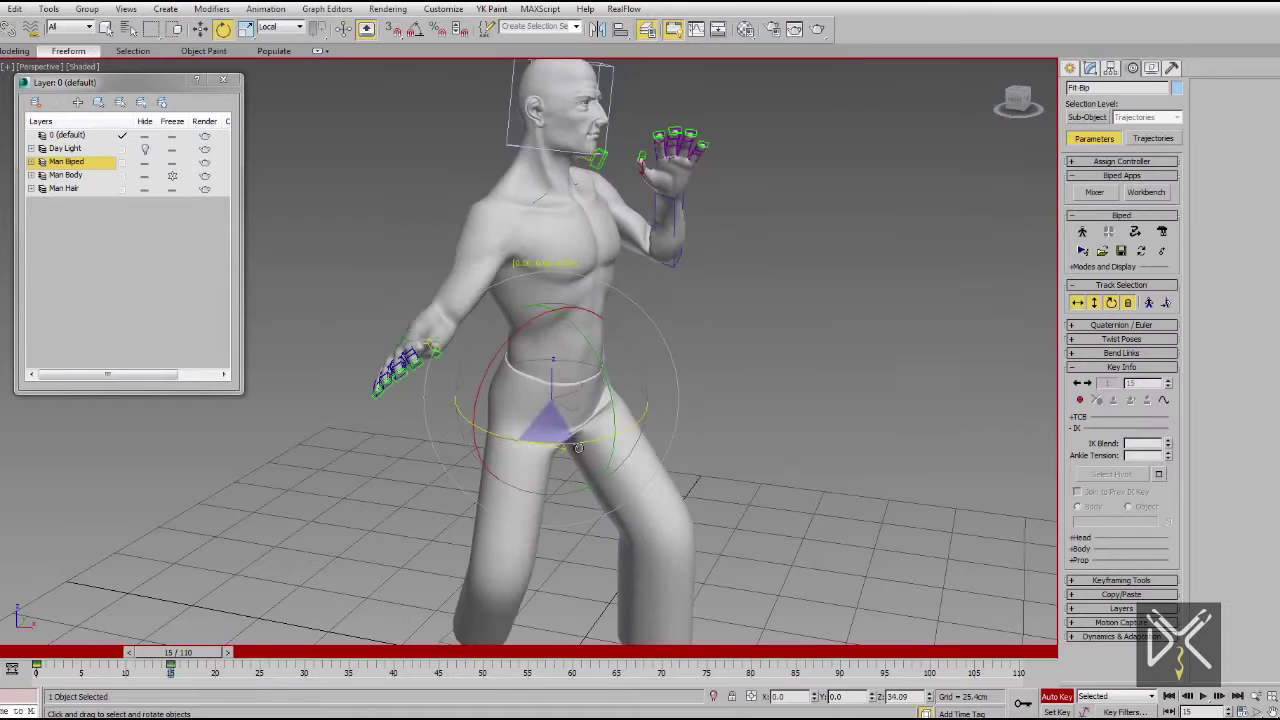
key("F3")
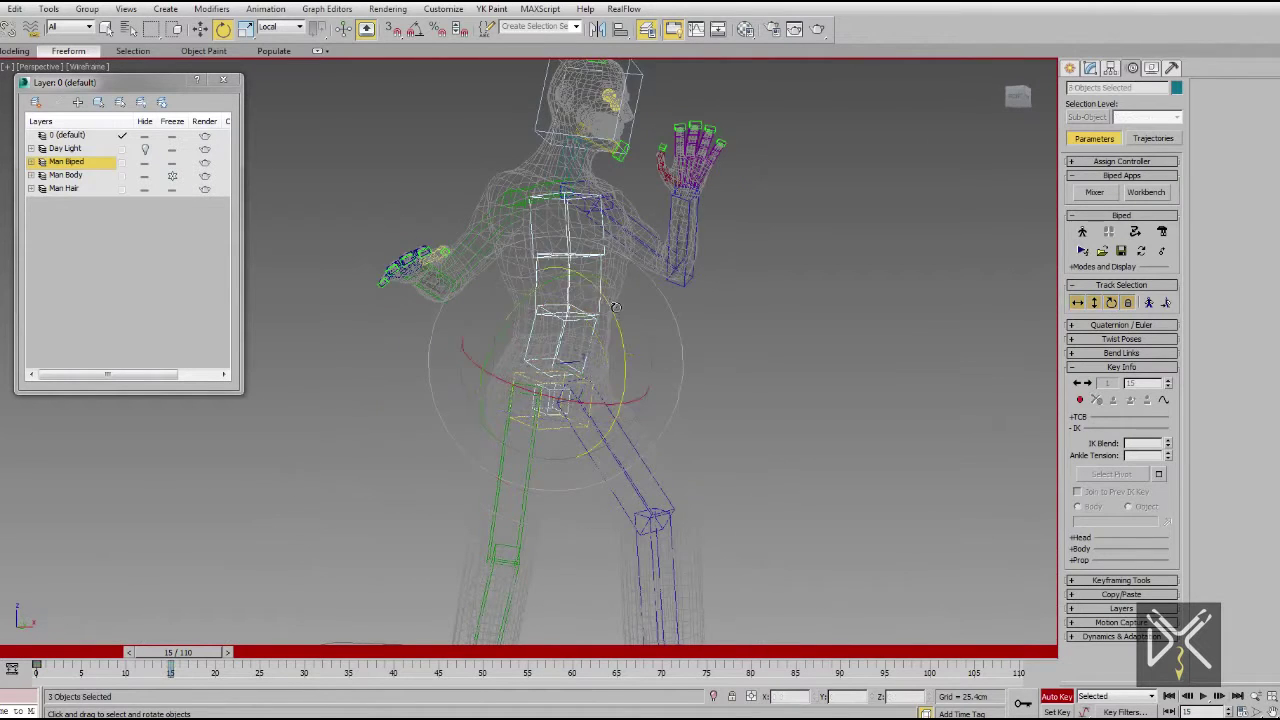
left_click_drag(616, 307, 628, 327)
middle_click_drag(698, 97, 640, 90, "alt")
left_click(645, 80)
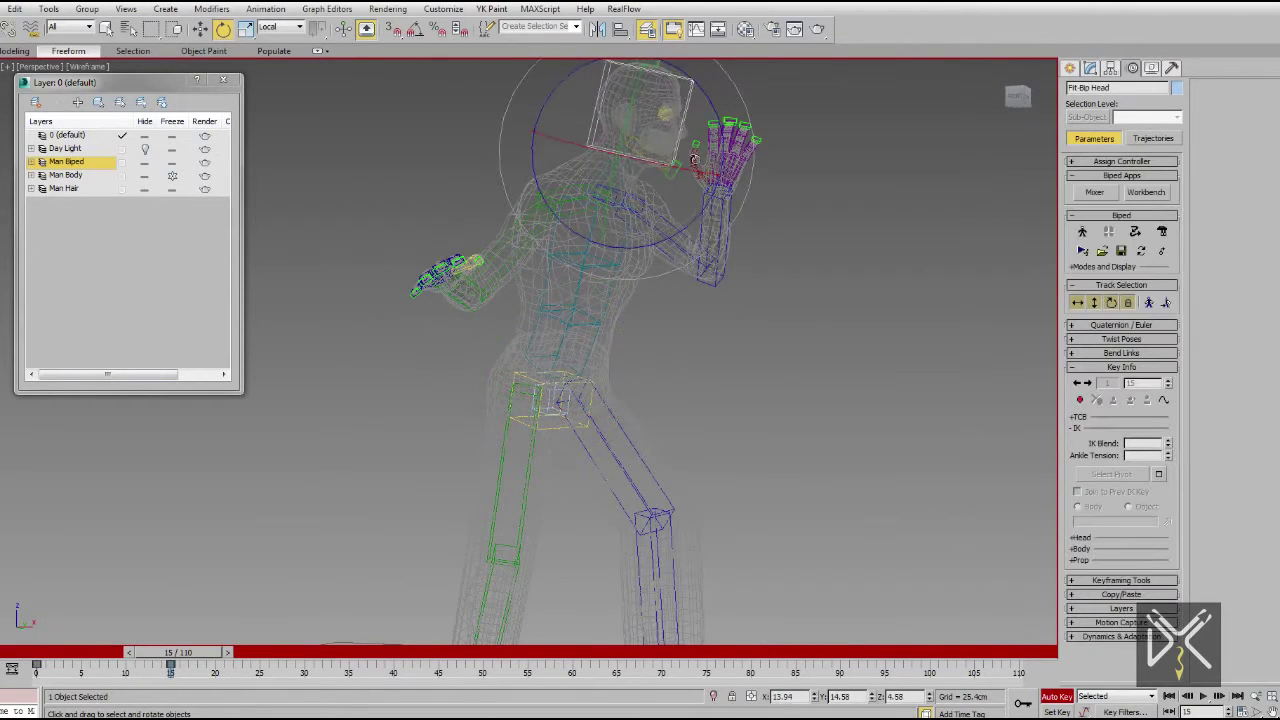
key("F3")
Lower the left arm and bend the left hand at the wrist, held out in front.
middle_click_drag(600, 300, 549, 347, "alt")
left_click(640, 270)
left_click_drag(650, 255, 700, 320)
mouse_move(600, 330)
middle_mouse_down("alt")
mouse_move(705, 355)
mouse_move(640, 380)
middle_mouse_up("alt")
left_click(705, 352)
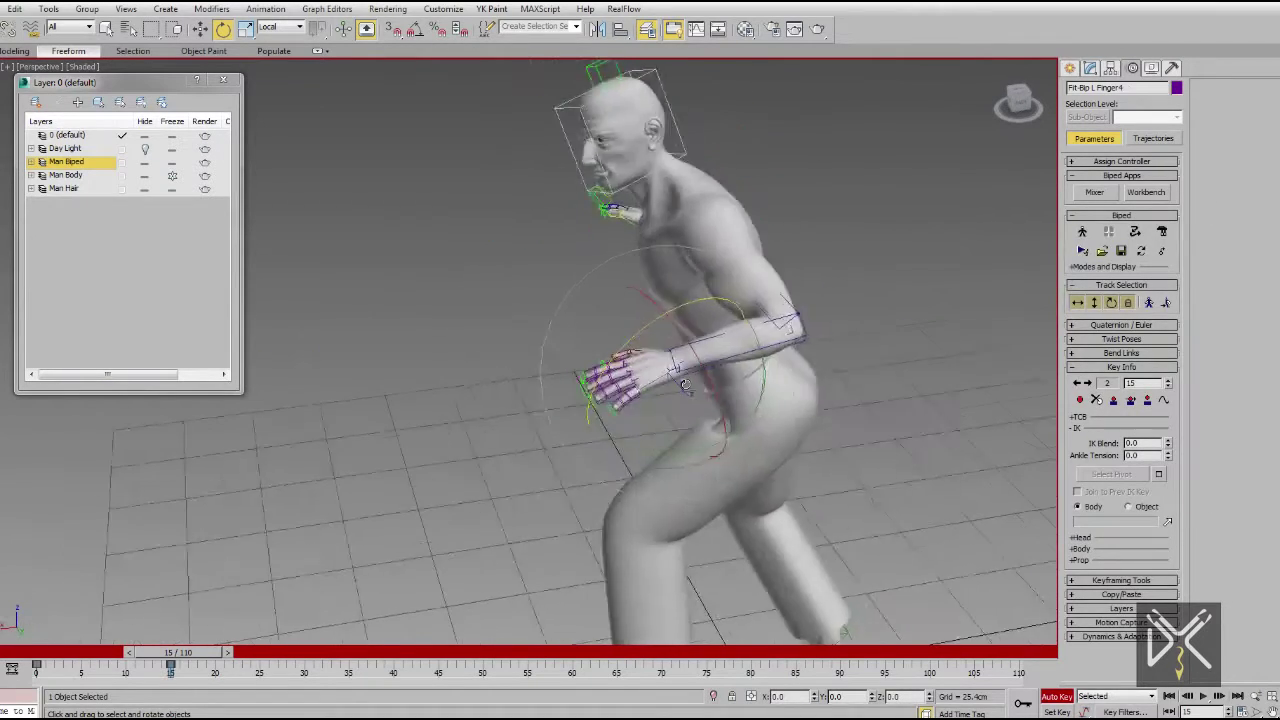
scroll(680, 380, "up", 3)
left_click_drag(700, 380, 726, 427)
middle_click_drag(726, 427, 600, 300, "alt")
Raise the right upper arm up over the head.
left_click(625, 306)
left_click_drag(625, 306, 640, 250)
mouse_move(640, 250)
middle_mouse_down("alt")
mouse_move(698, 244)
mouse_move(600, 304)
middle_mouse_up("alt")
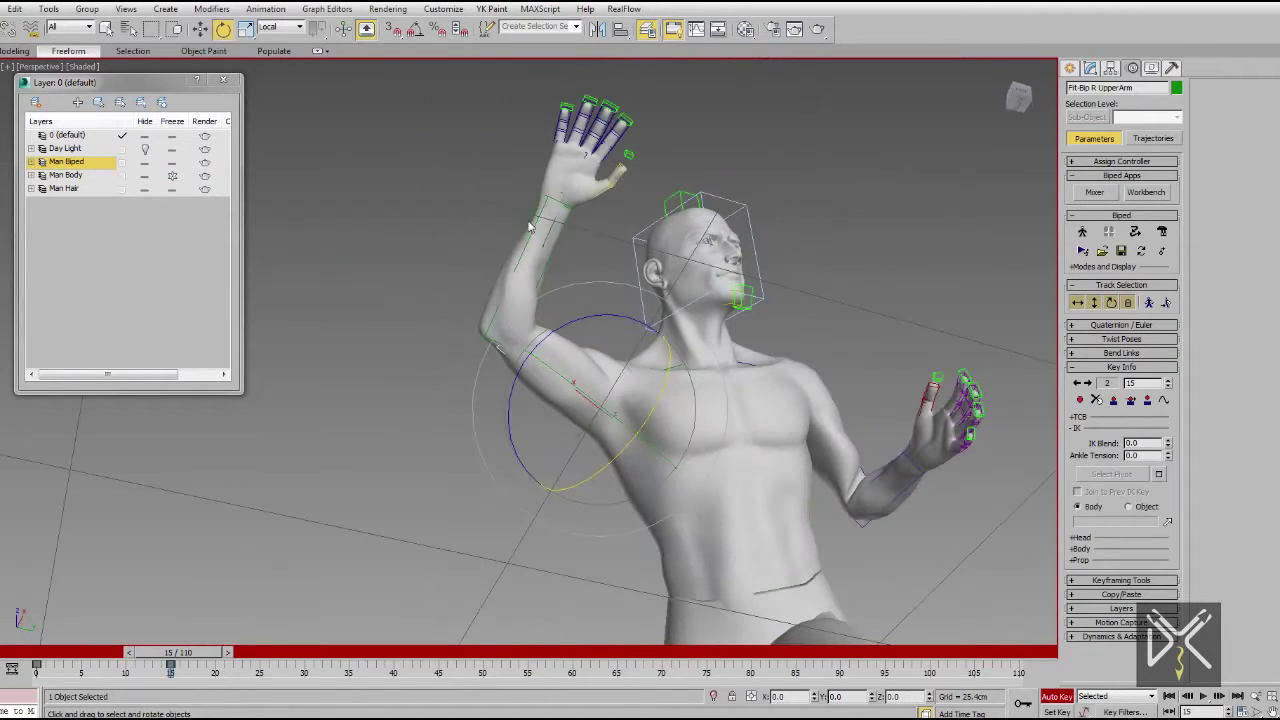
left_click(560, 112)
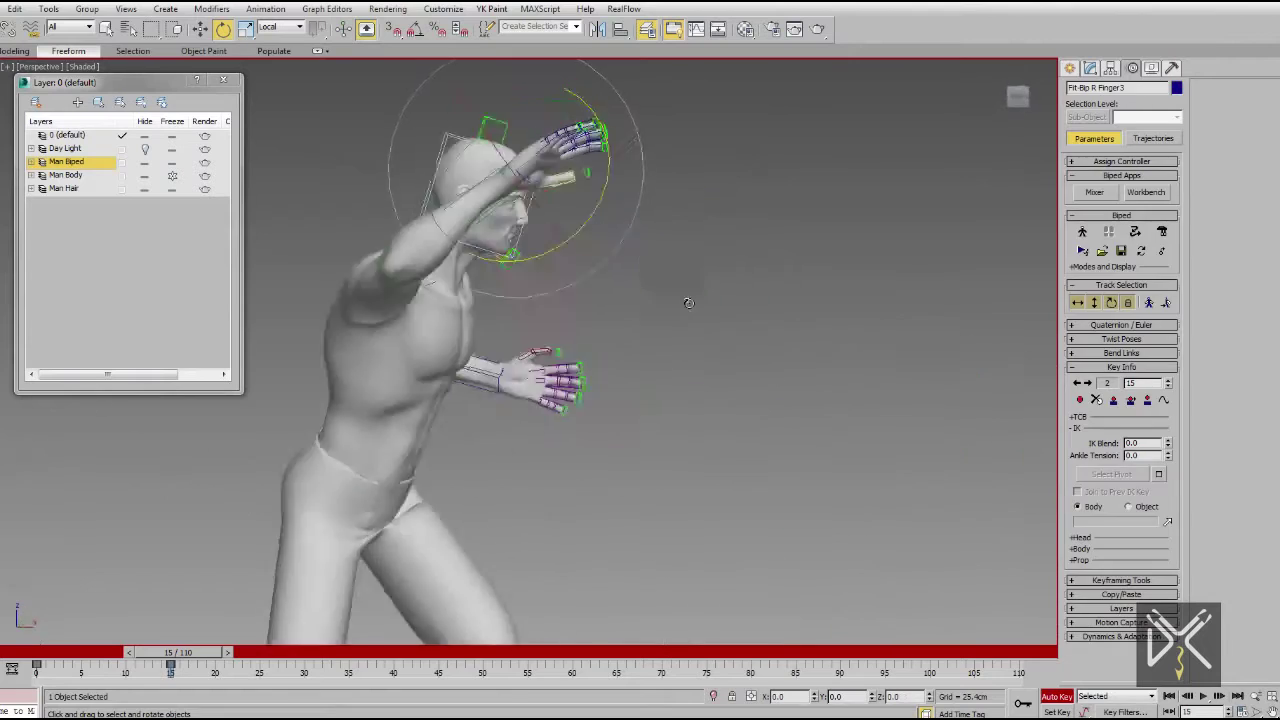
middle_click_drag(560, 112, 505, 217, "alt")
middle_click_drag(565, 307, 515, 345, "alt")
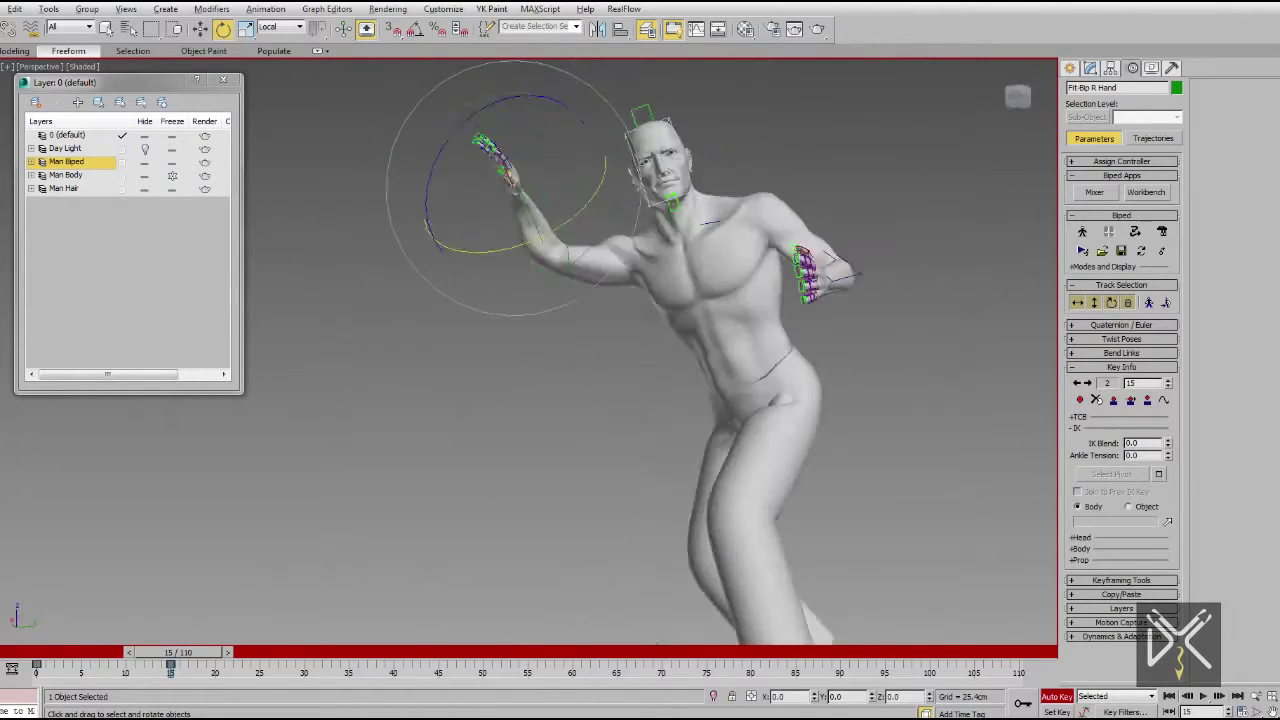
key("F3")
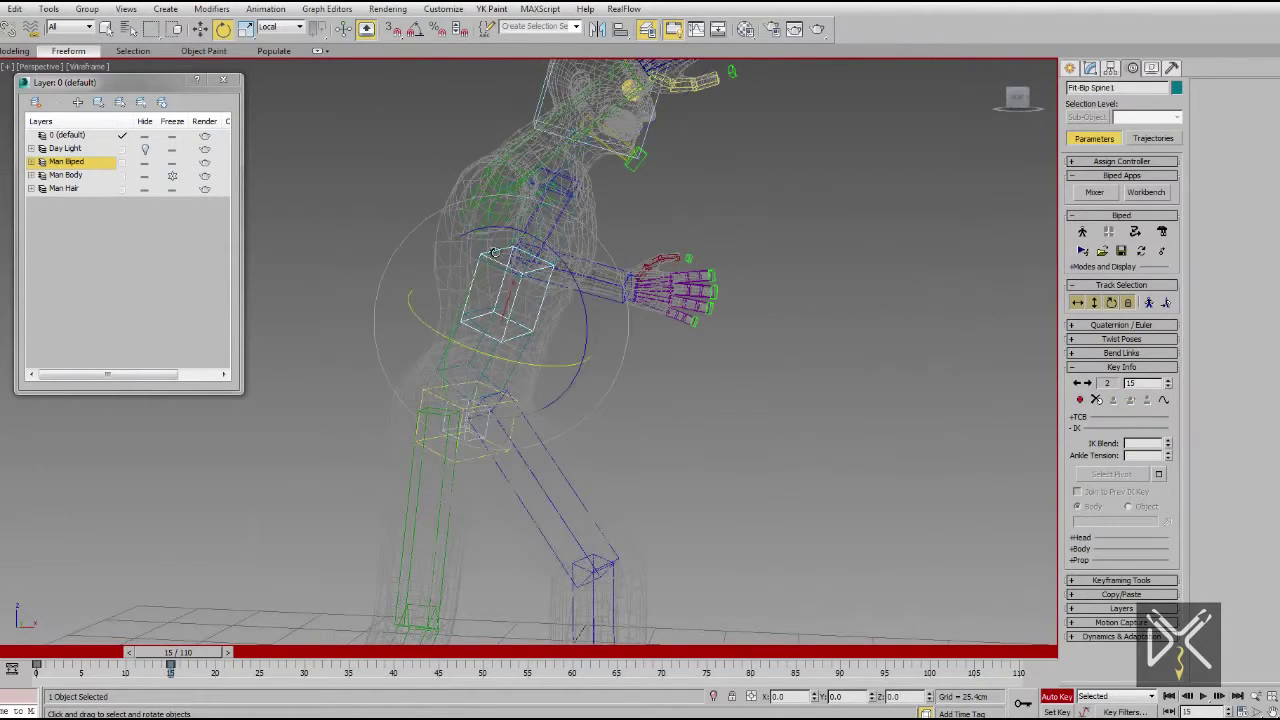
key("F3")
middle_click_drag(493, 252, 673, 420, "alt")
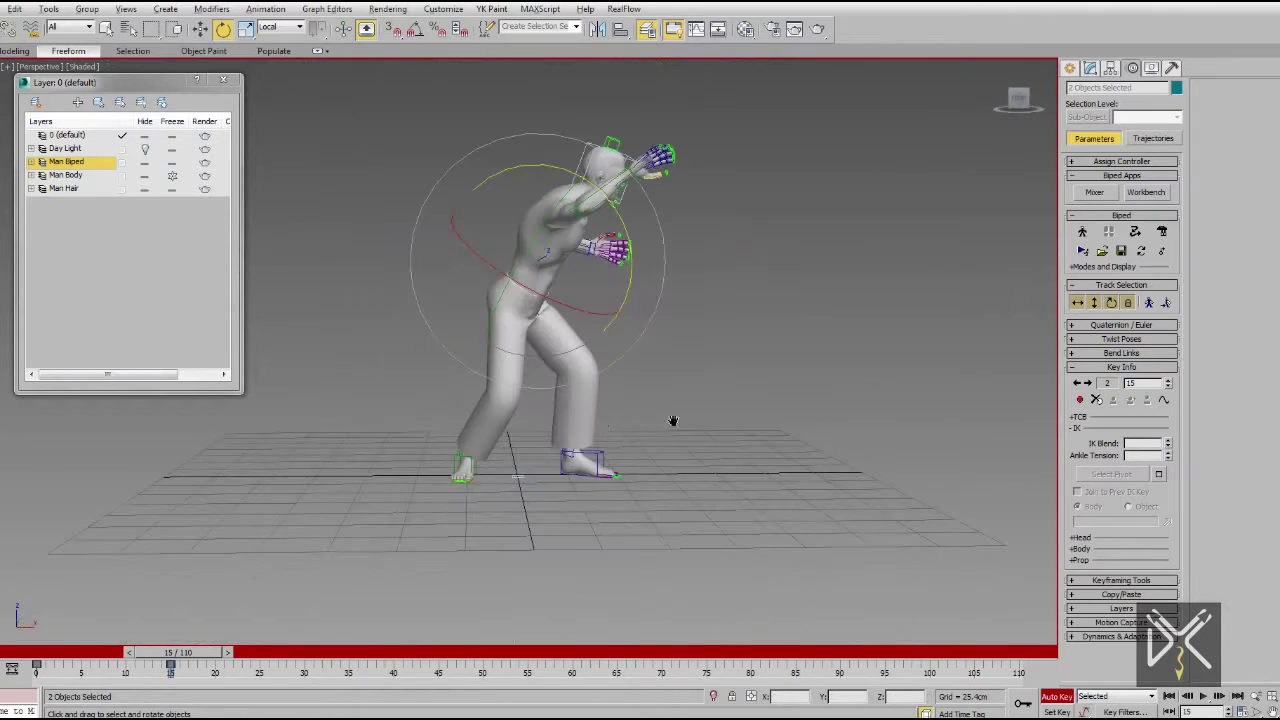
Tilt the right foot toes-down and lift it upward.
left_click(465, 463)
scroll(465, 463, "up", 5)
mouse_move(470, 430)
left_mouse_down()
mouse_move(496, 448)
mouse_move(480, 470)
left_mouse_up()
key("w")
left_click_drag(438, 432, 505, 358)
middle_click_drag(552, 345, 600, 330, "alt")
scroll(500, 400, "down", 5)
Shift Bip COM to bring the body forward into a crouch.
left_click(1077, 302)
left_click_drag(480, 290, 572, 328)
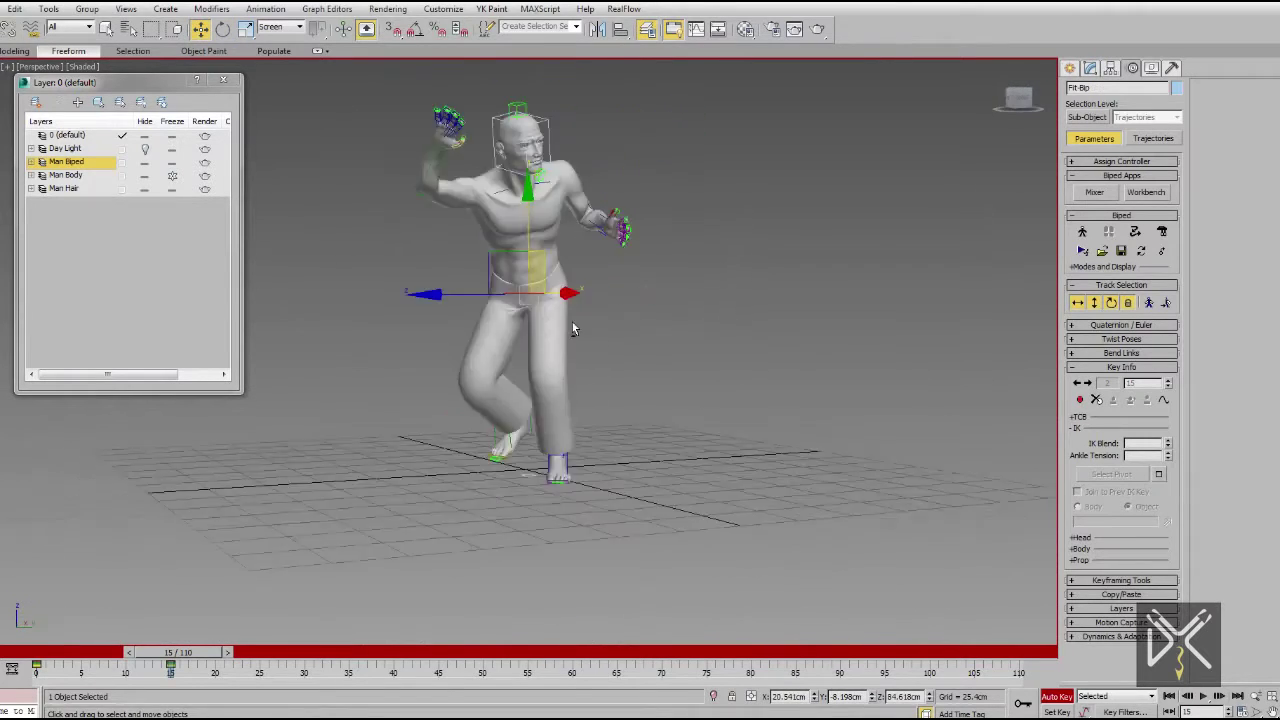
middle_click_drag(572, 328, 660, 202, "alt")
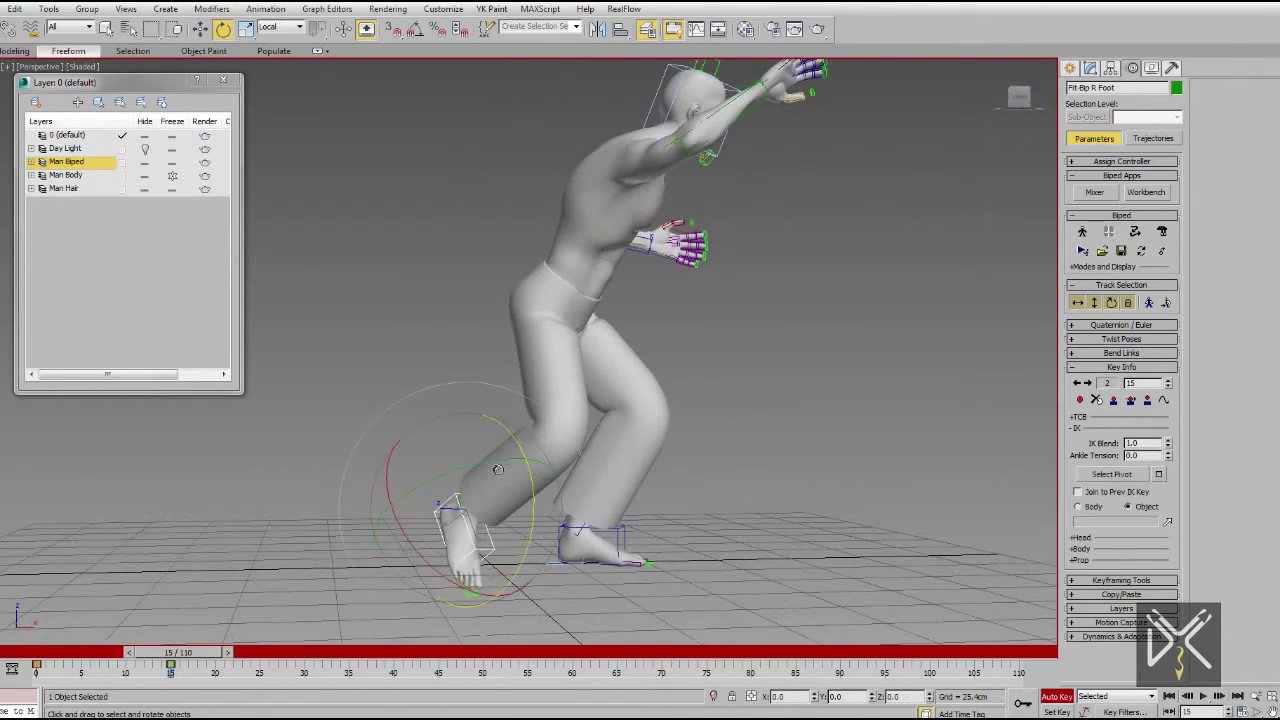
key("w")
middle_click_drag(497, 470, 677, 442, "alt")
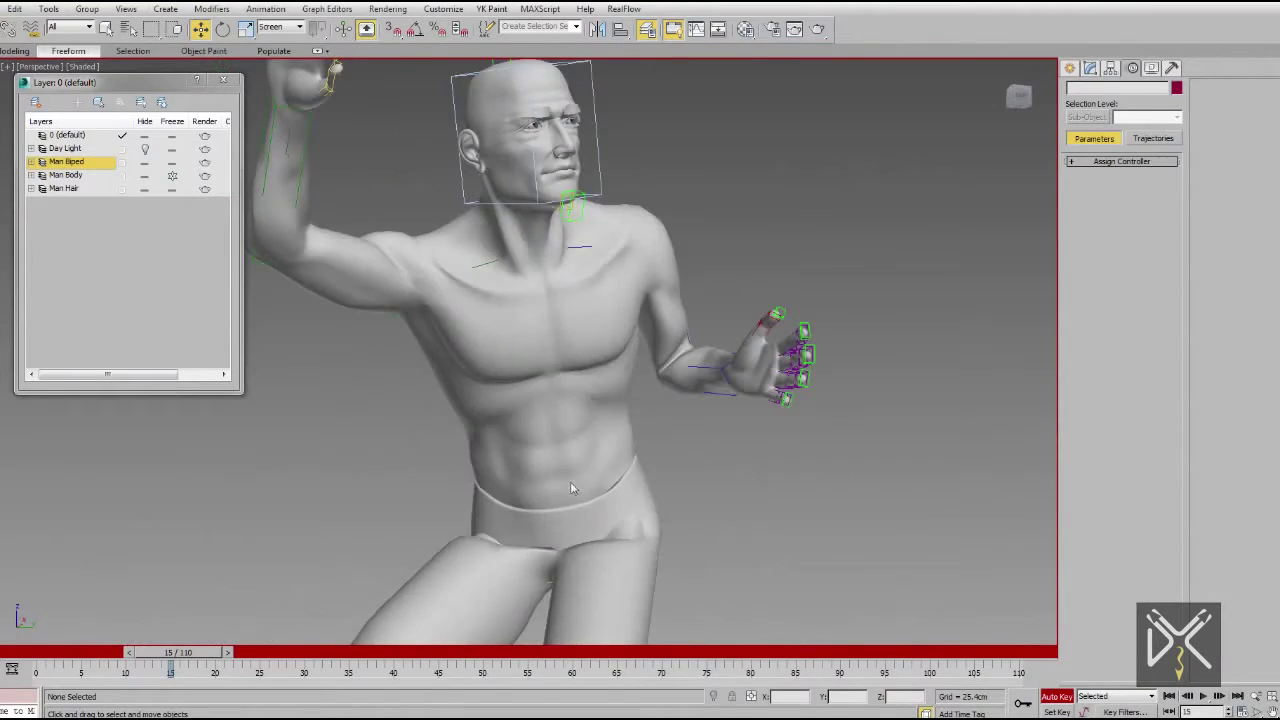
Raise the right clavicle and lift the right arm further overhead.
key("F3")
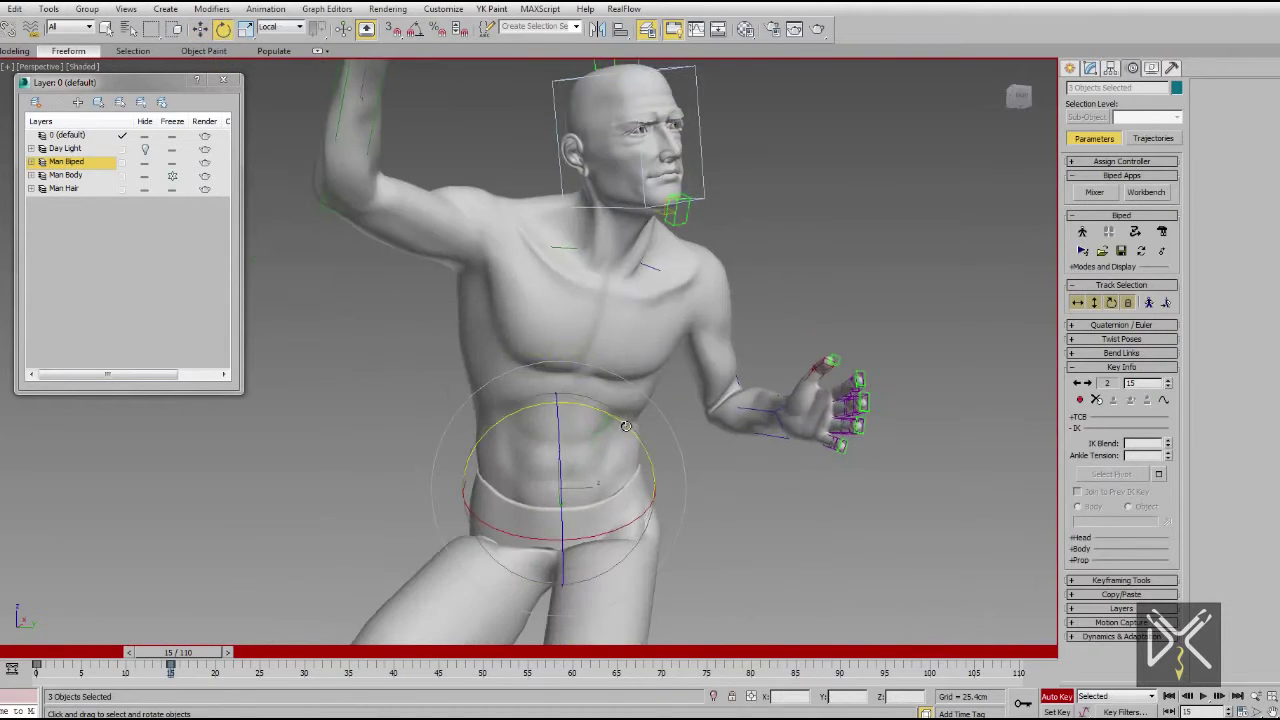
middle_click_drag(576, 422, 690, 150, "alt")
middle_click_drag(621, 208, 557, 261, "alt")
left_click_drag(673, 349, 828, 286)
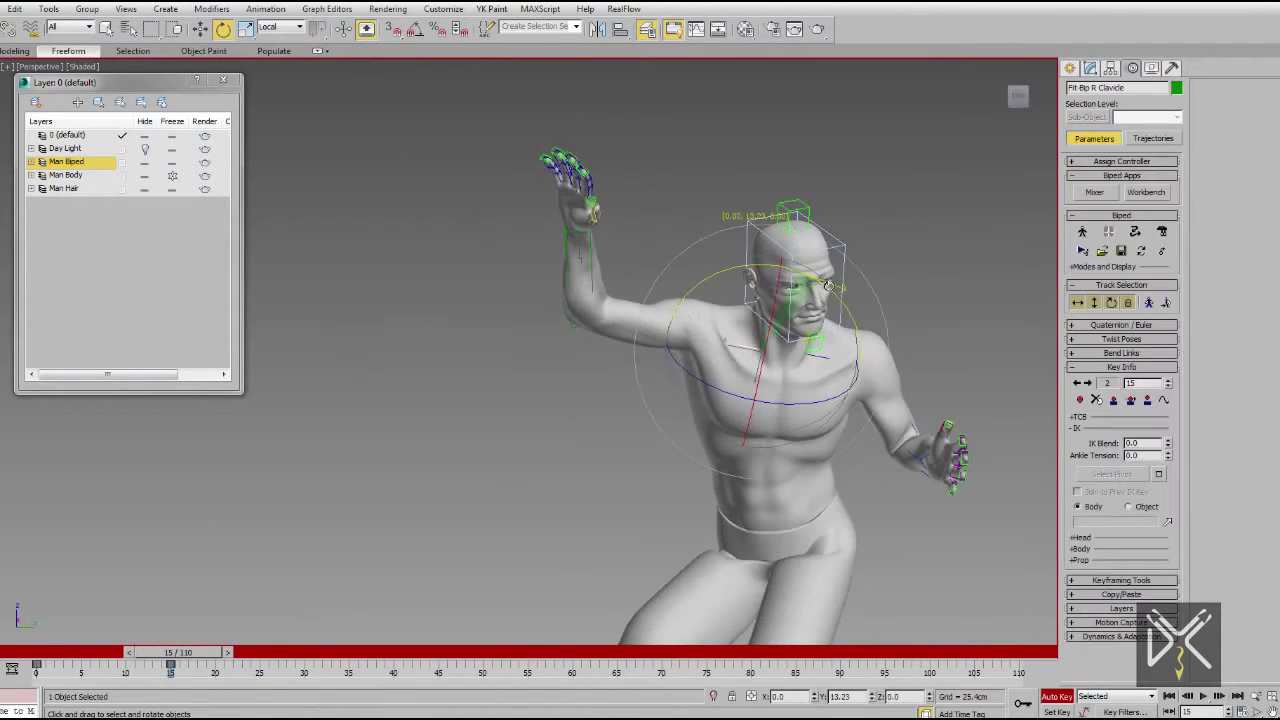
left_click_drag(633, 325, 610, 248)
Scrub the timeline to check the motion, then return to frame 15.
middle_click_drag(604, 204, 500, 260, "alt")
key("Page_Up")
mouse_move(218, 653)
left_mouse_down()
mouse_move(268, 655)
mouse_move(36, 655)
left_mouse_up()
key("e")
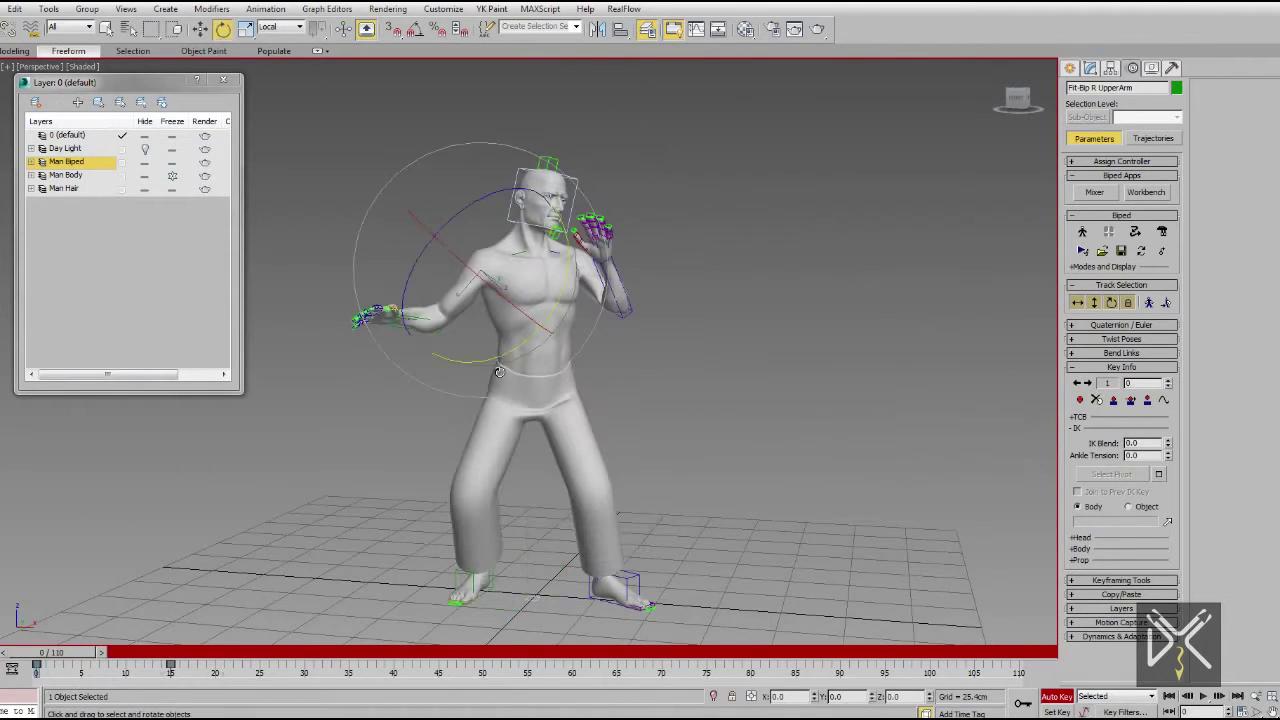
key("w")
mouse_move(560, 390)
middle_mouse_down("alt")
mouse_move(471, 400)
mouse_move(609, 389)
mouse_move(743, 423)
mouse_move(640, 420)
middle_mouse_up("alt")
mouse_move(50, 652)
left_mouse_down()
mouse_move(200, 685)
mouse_move(205, 655)
mouse_move(225, 655)
left_mouse_up()
key("w")
scroll(560, 380, "up", 5)
scroll(560, 380, "down", 5)
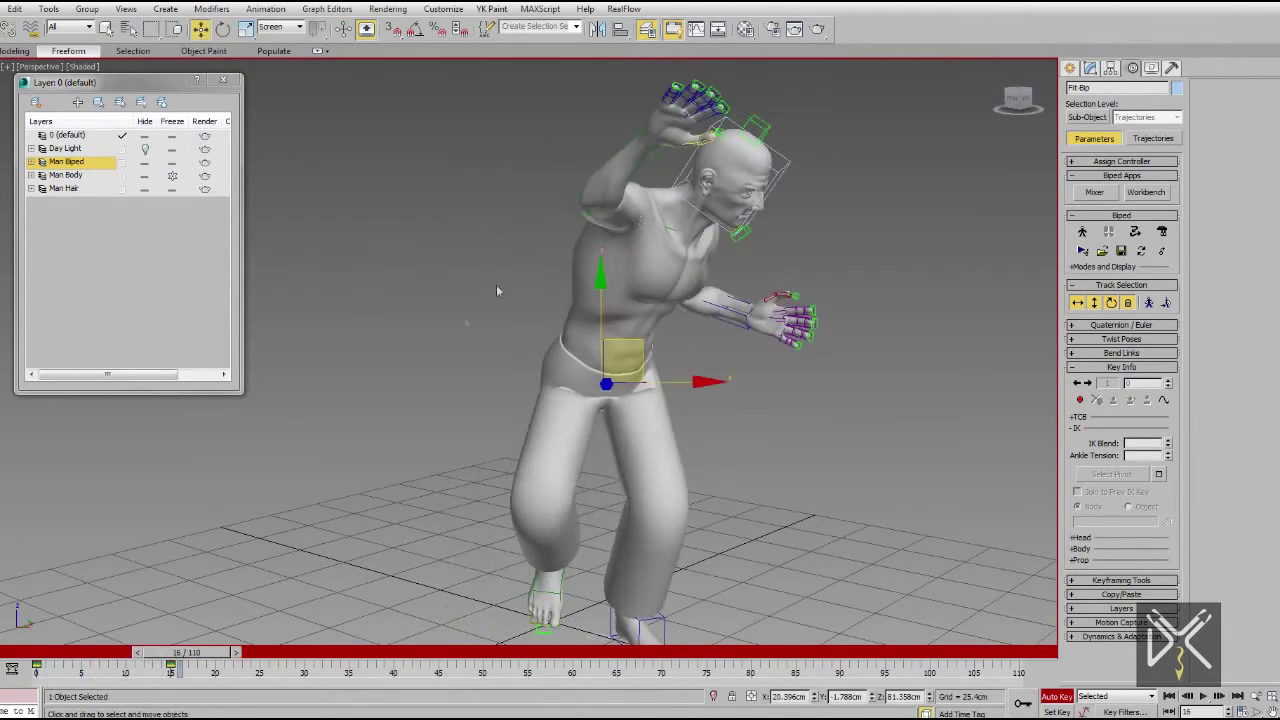
Reselect the spine bones and right upper arm, check frame 16, and close the reference video.
left_click(675, 250)
key("e")
key("F3")
left_click_drag(633, 345, 622, 437)
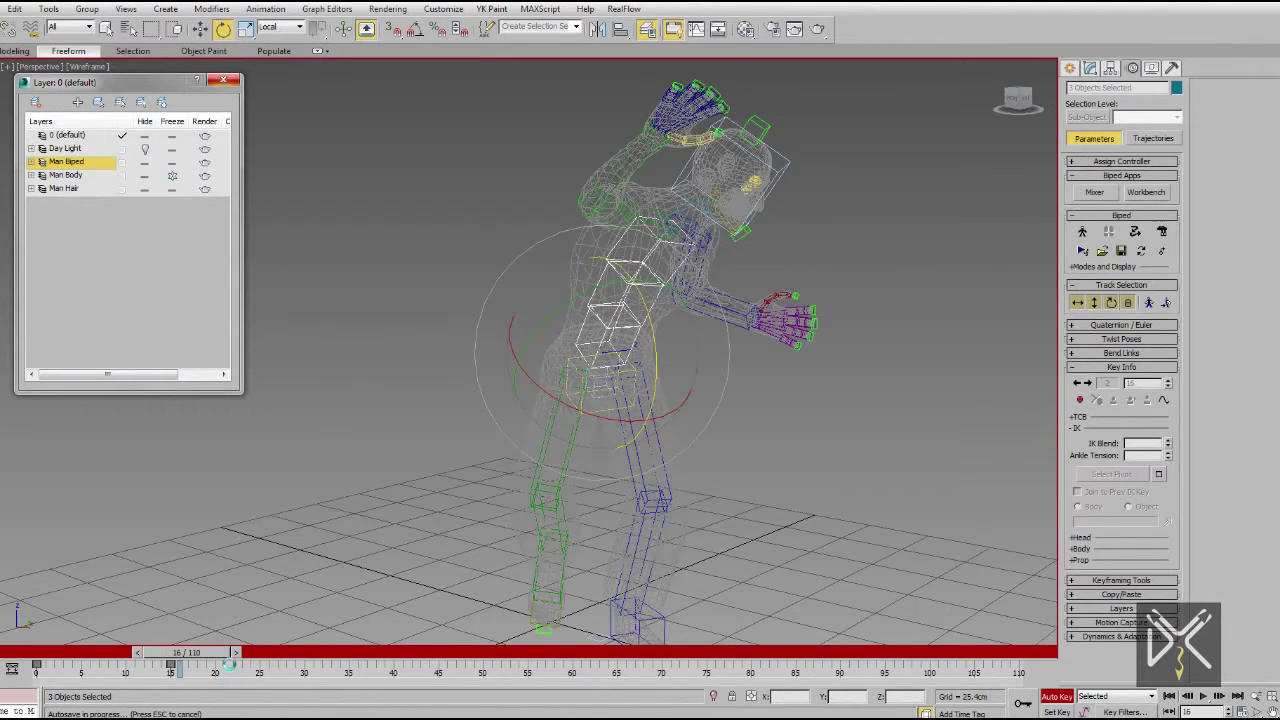
left_click_drag(220, 655, 212, 655)
key("F3")
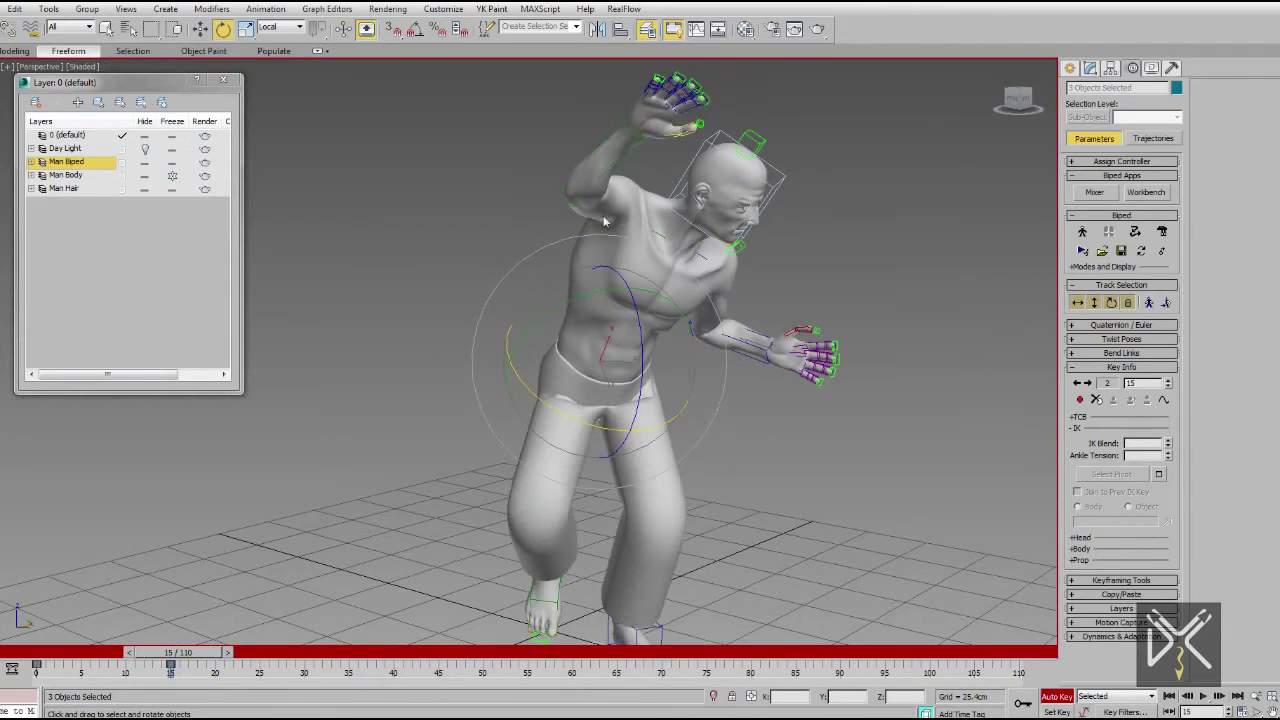
left_click(614, 311)
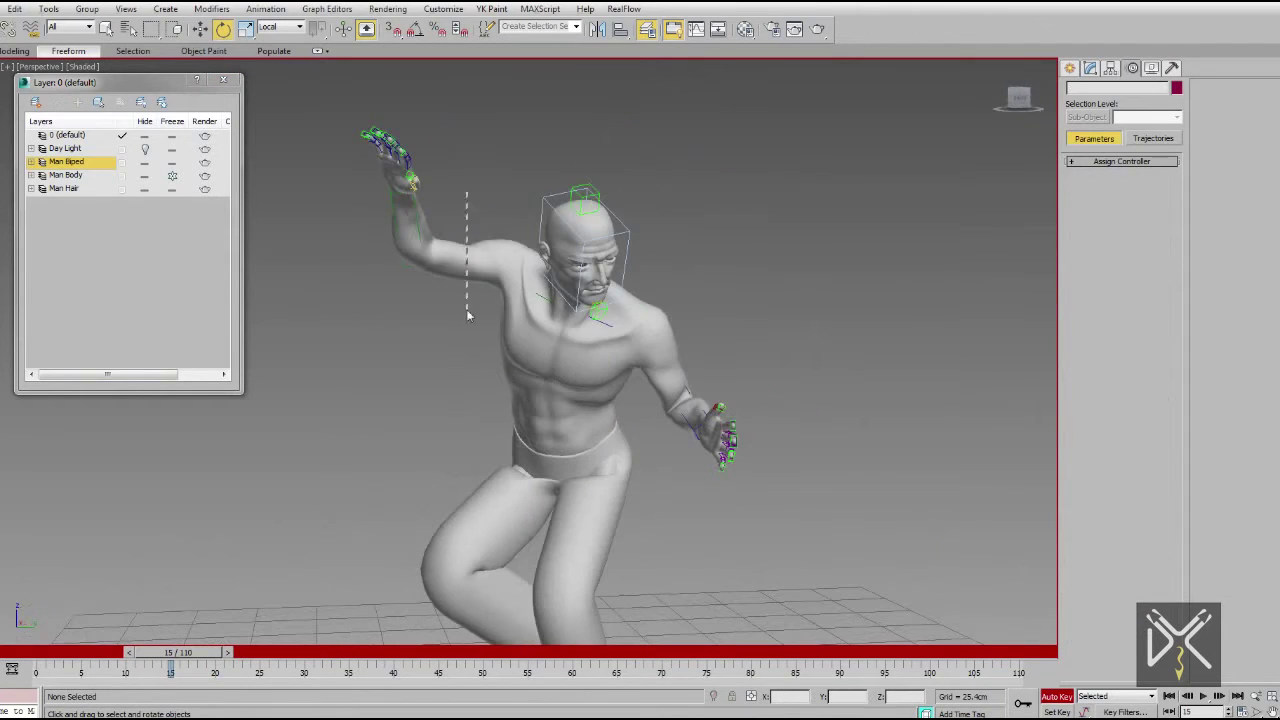
left_click(467, 245)
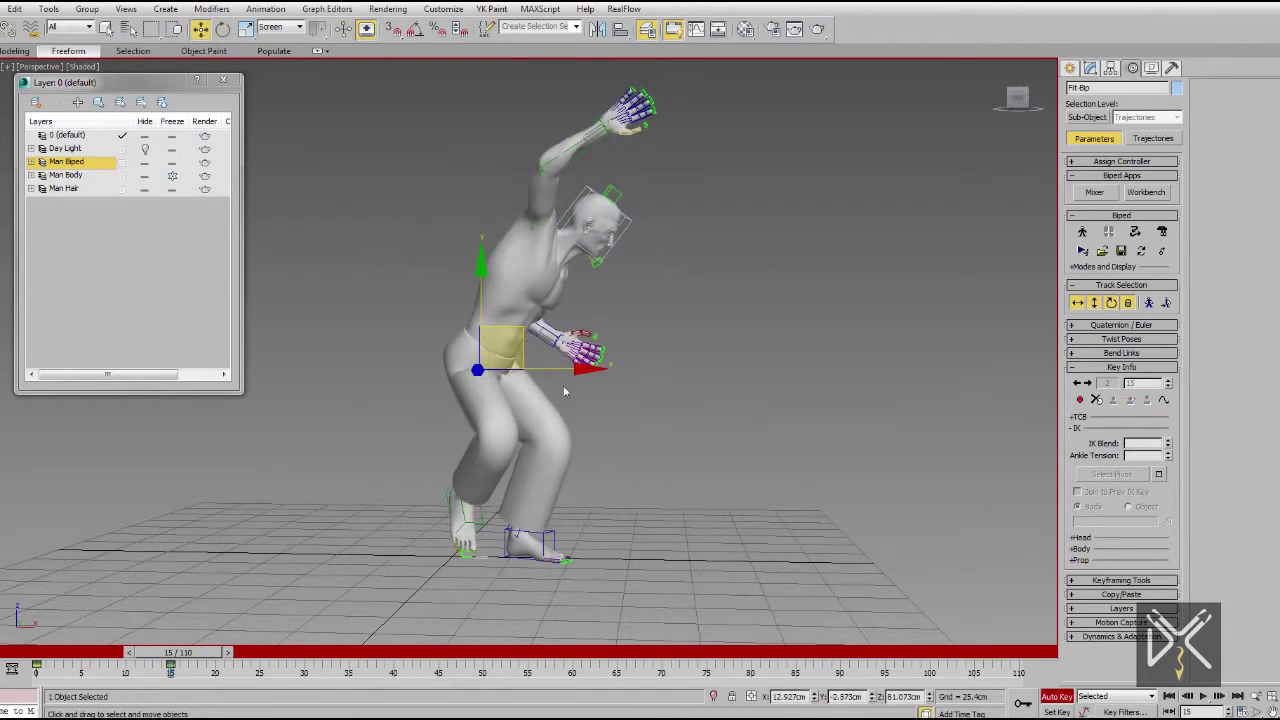
left_click_drag(171, 652, 178, 652)
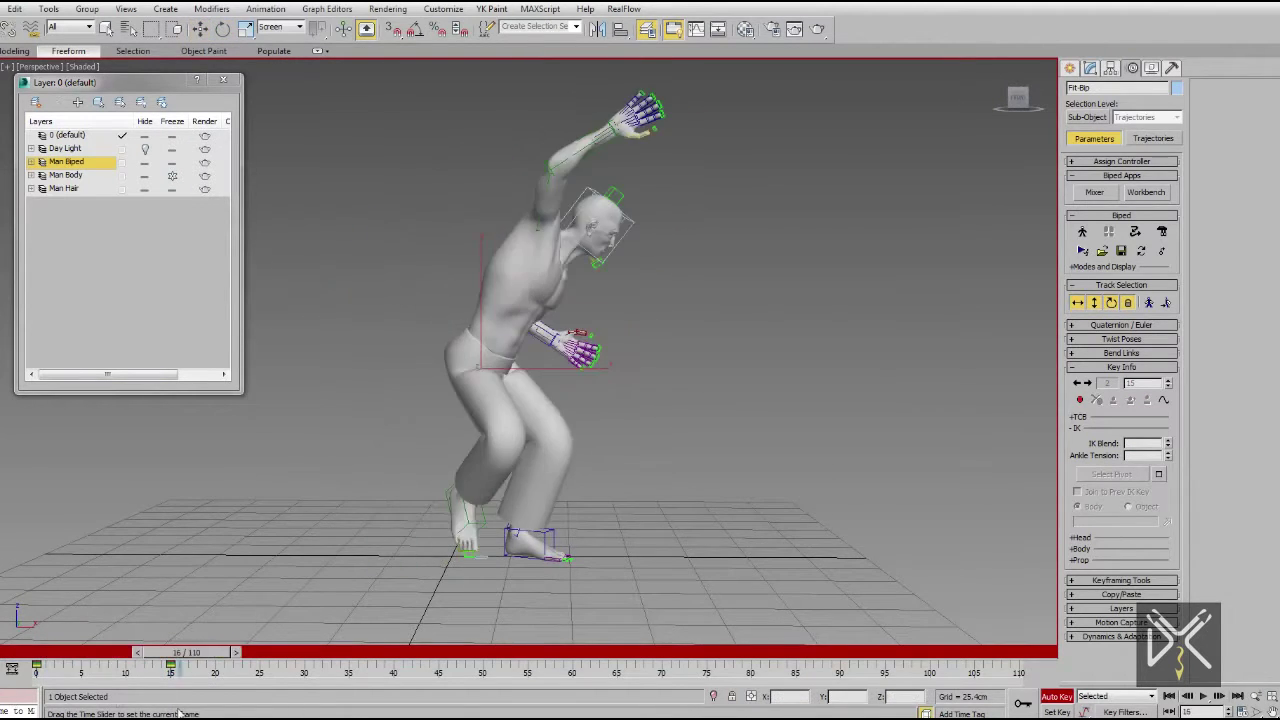
middle_click_drag(371, 509, 63, 660, "alt")
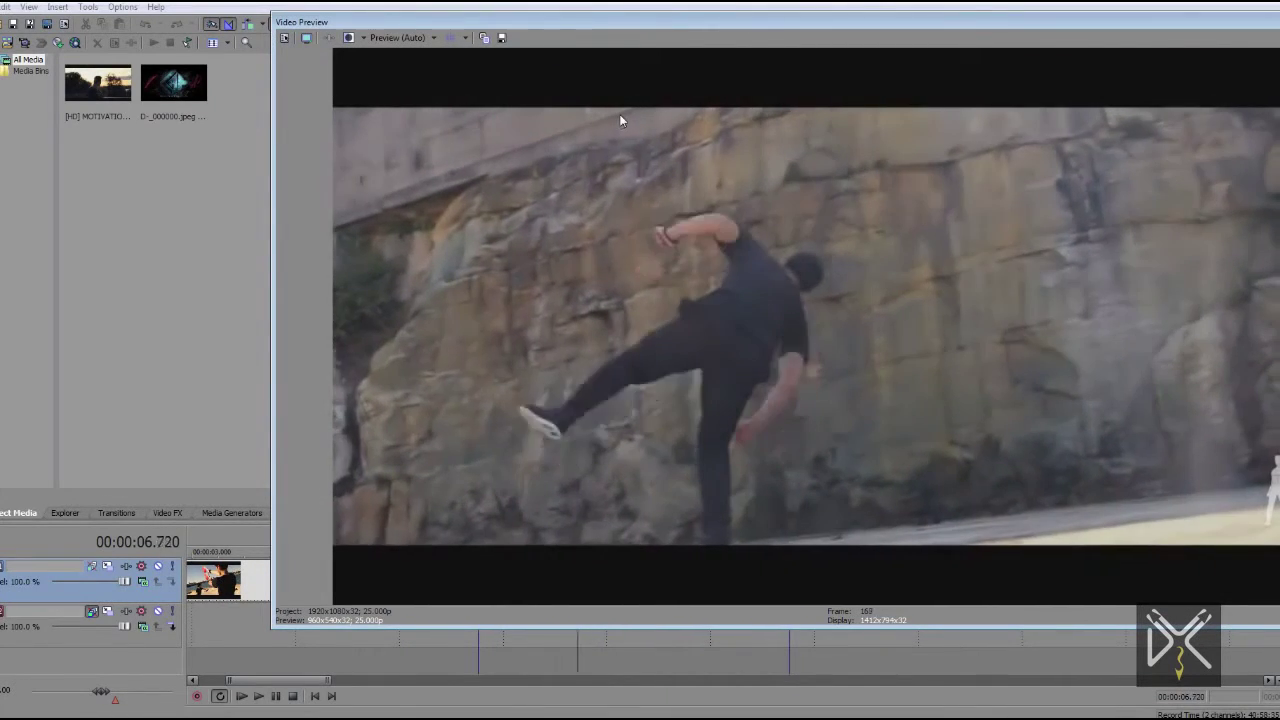
double_click(724, 22)
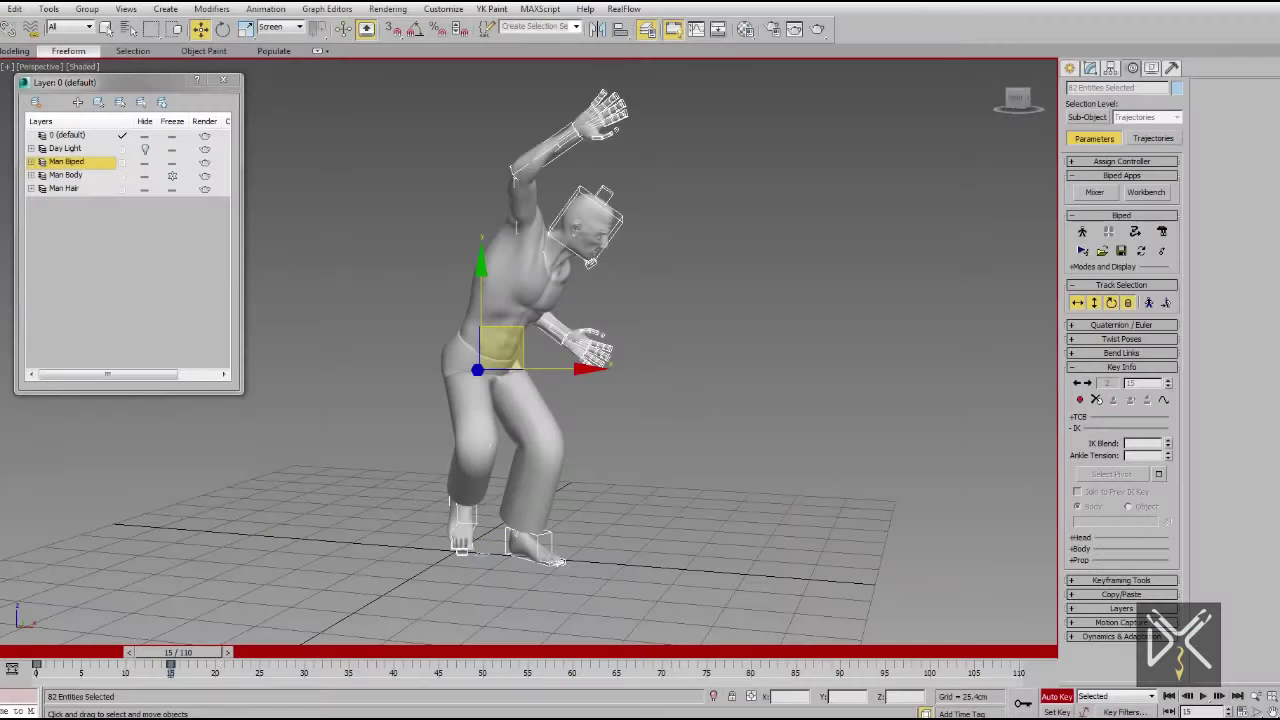
At frame 30, rotate the biped's whole body about 80 degrees.
left_click_drag(172, 665, 304, 665)
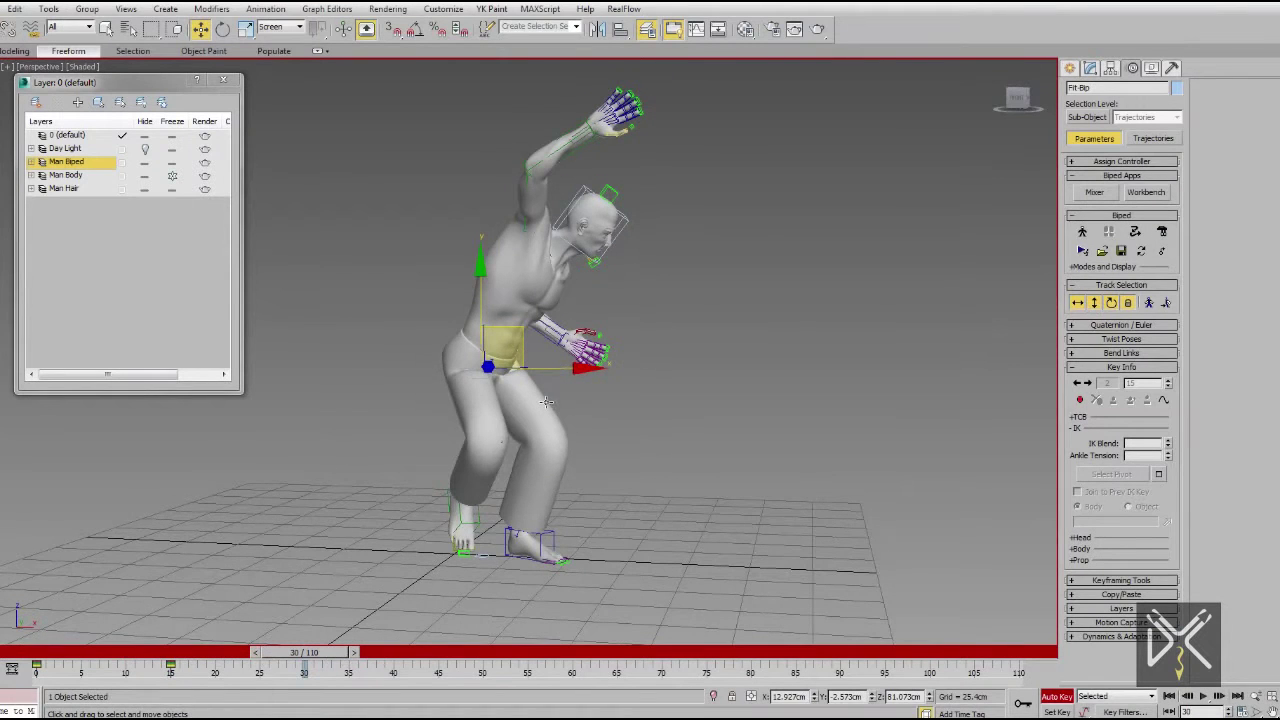
left_click(222, 29)
left_click_drag(570, 395, 606, 428)
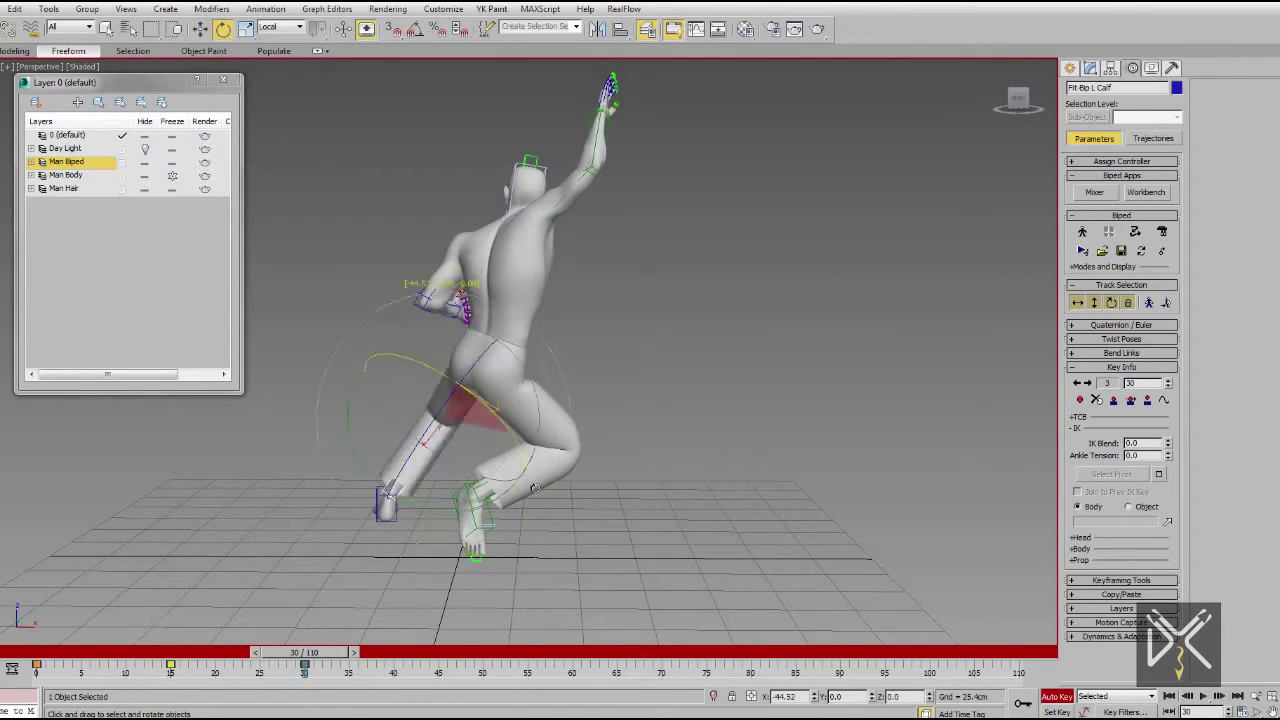
mouse_move(478, 516)
middle_mouse_down("alt")
mouse_move(514, 491)
mouse_move(583, 517)
middle_mouse_up("alt")
scroll(503, 371, "up", 3)
Select the right foot and view the legs from a low front angle.
left_click(449, 446)
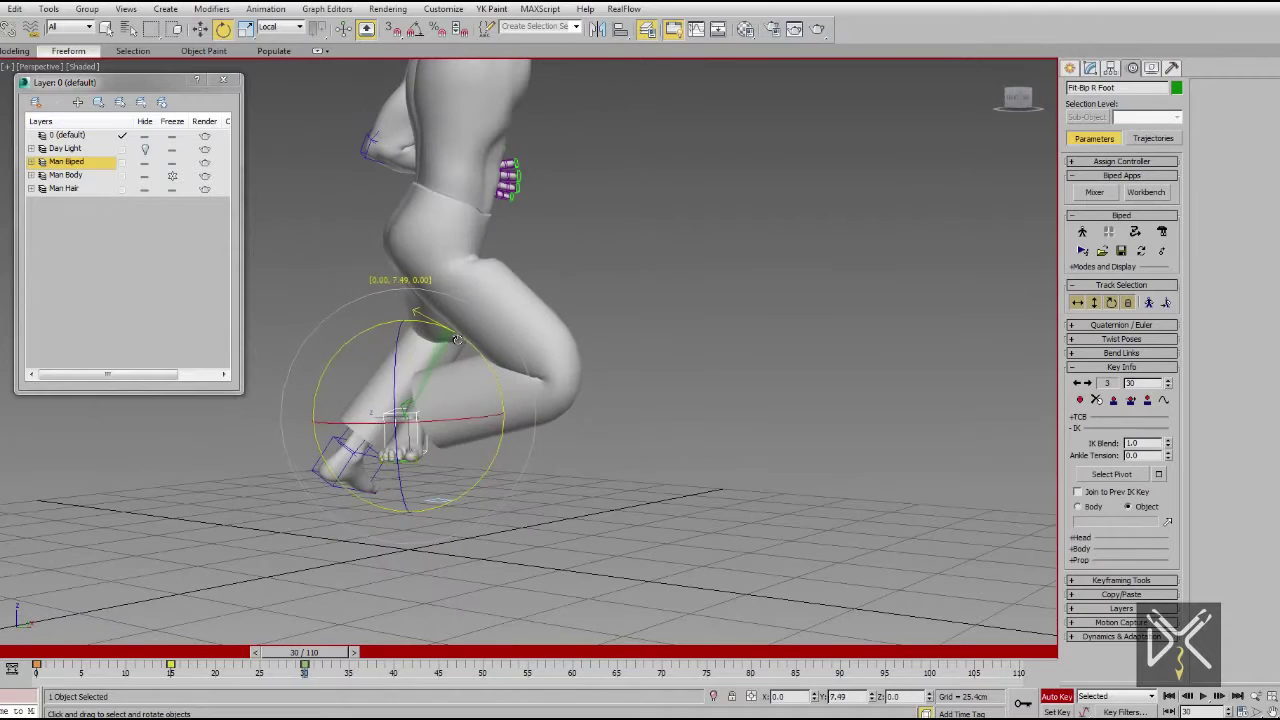
middle_click_drag(468, 491, 294, 537, "alt")
key("e")
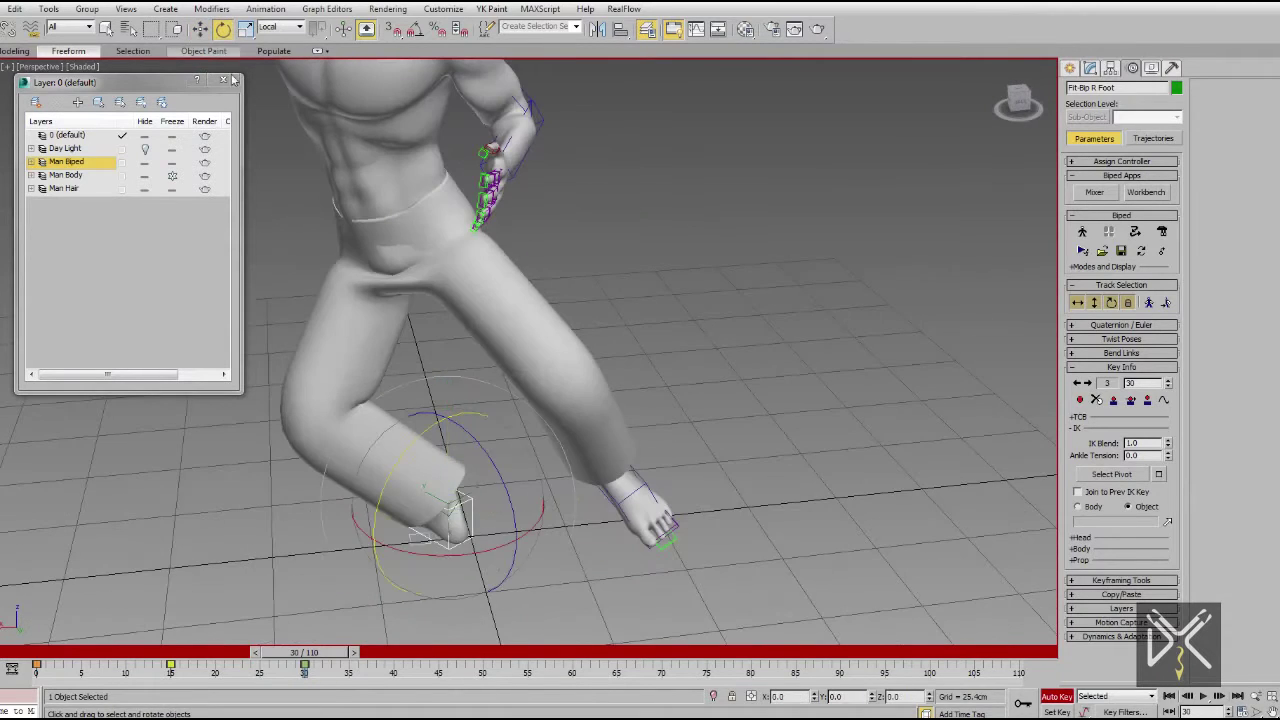
middle_click_drag(640, 548, 513, 468, "alt")
key("w")
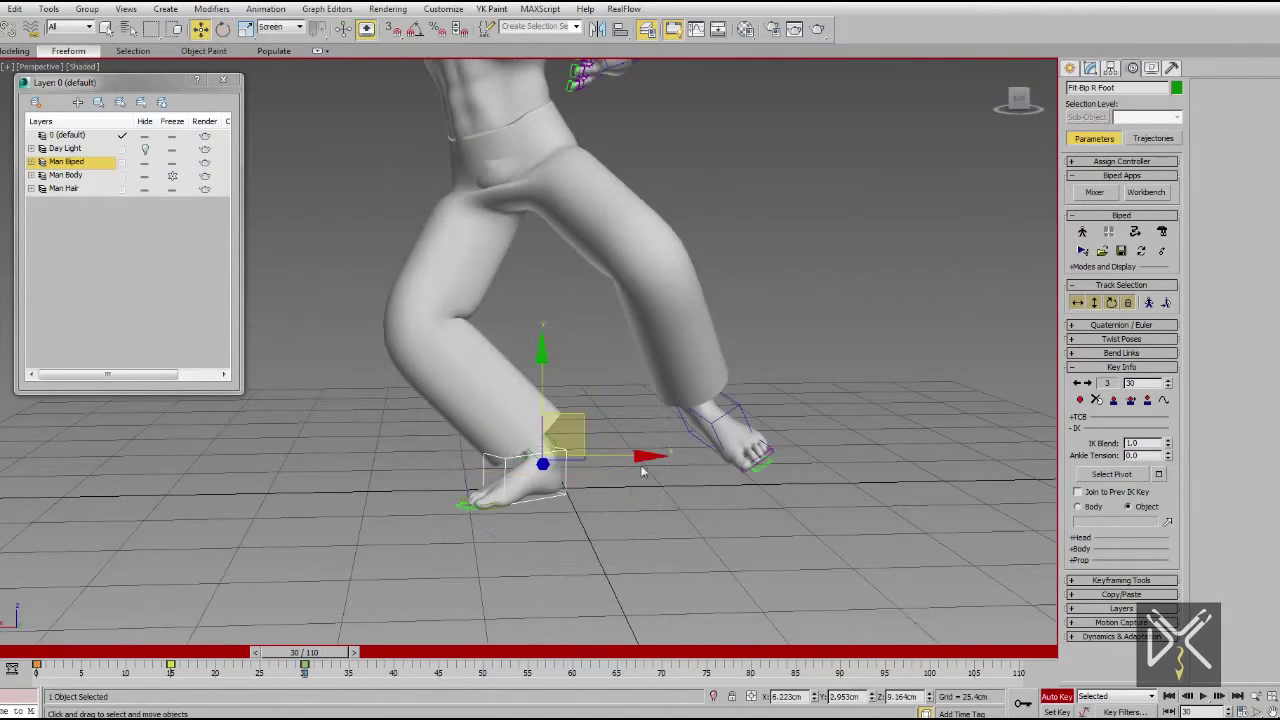
scroll(513, 468, "down", 5)
Select the centre of mass and right calf, then rotate the body about the pelvis.
left_click(612, 345)
mouse_move(612, 345)
middle_mouse_down("alt")
mouse_move(670, 398)
mouse_move(966, 431)
mouse_move(666, 394)
mouse_move(551, 486)
middle_mouse_up("alt")
mouse_move(680, 520)
middle_mouse_down("alt")
mouse_move(590, 425)
mouse_move(631, 367)
middle_mouse_up("alt")
left_click(590, 425)
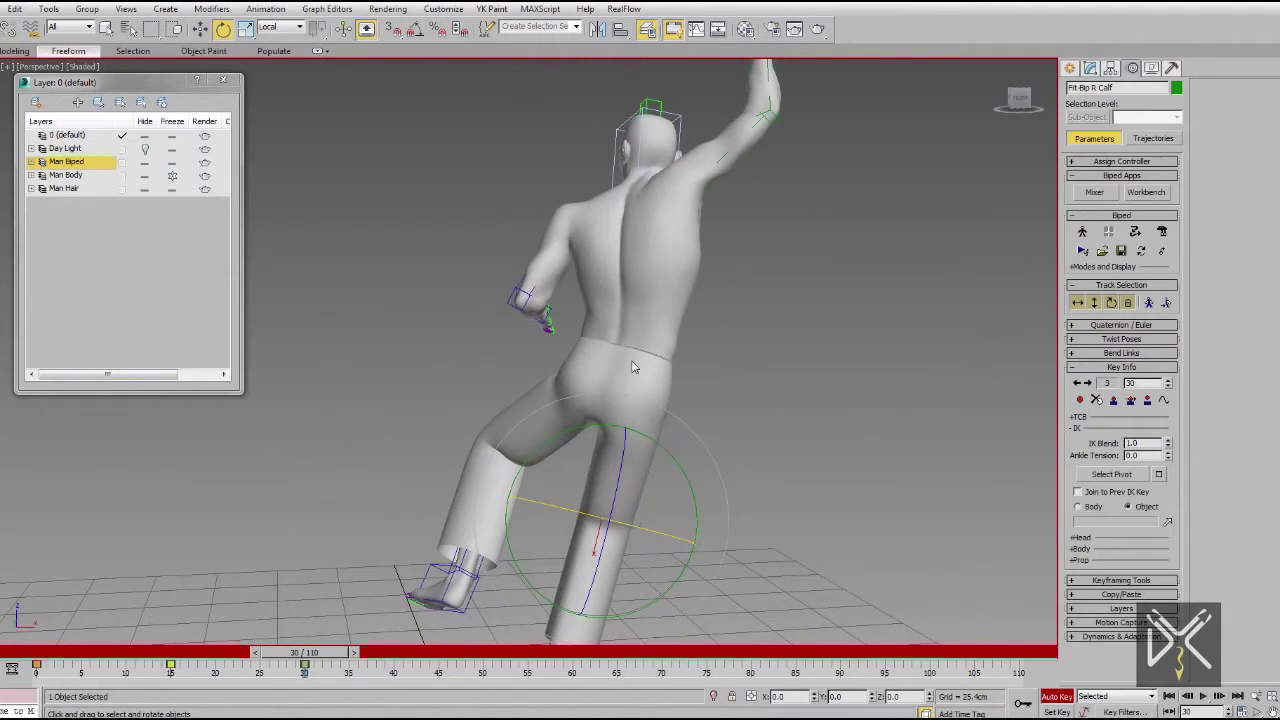
left_click_drag(680, 342, 710, 366)
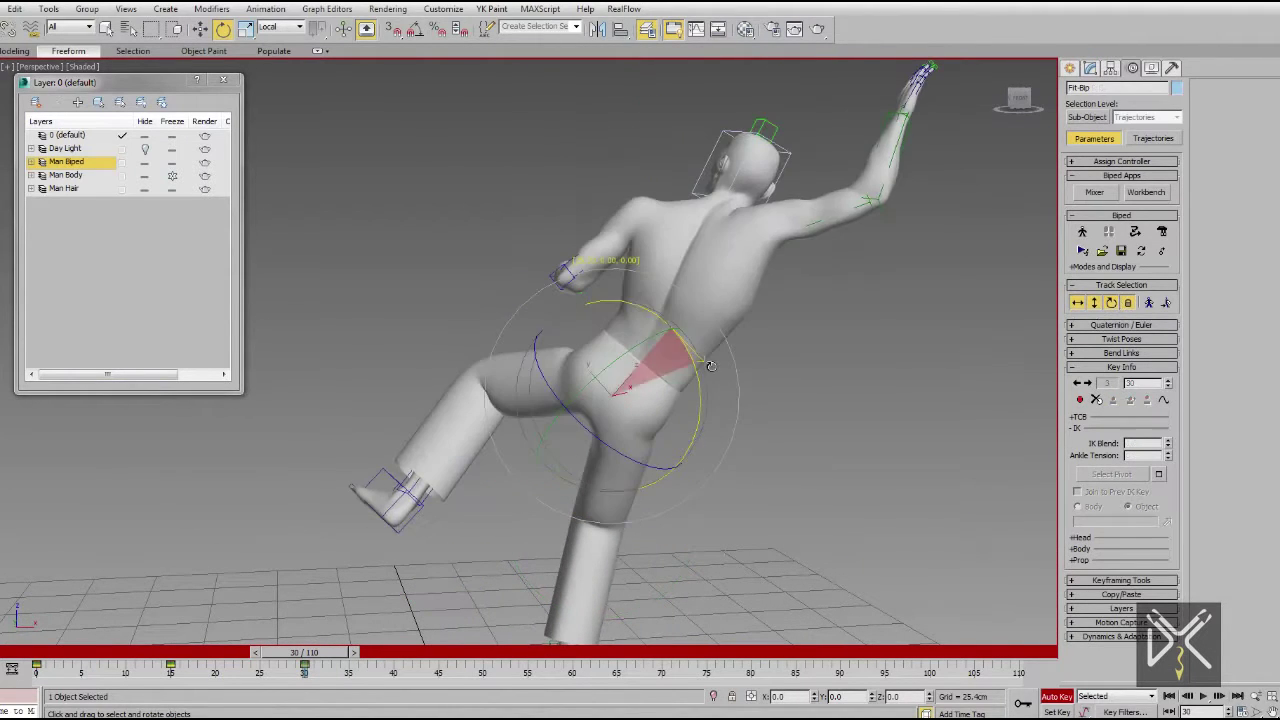
middle_click_drag(675, 375, 640, 362, "alt")
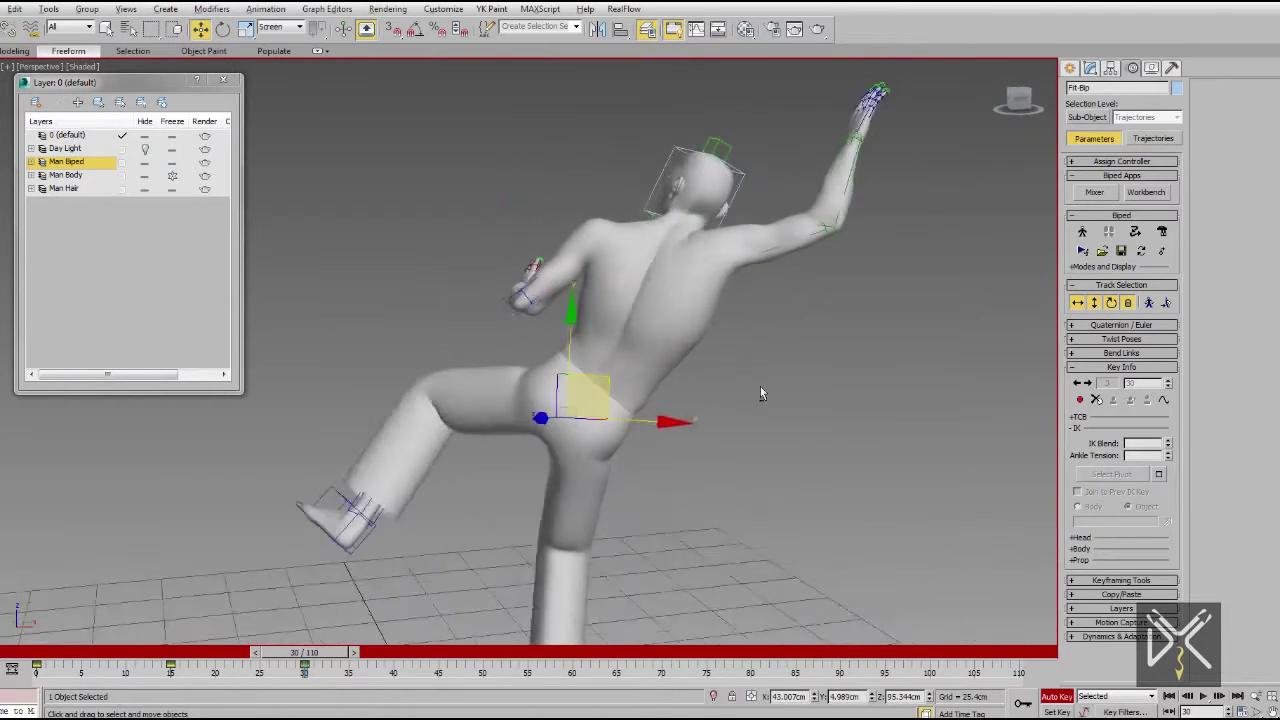
In wireframe, select the hips and tilt the body further over the standing leg.
key("F3")
left_click_drag(693, 310, 597, 387)
left_click_drag(684, 353, 612, 443)
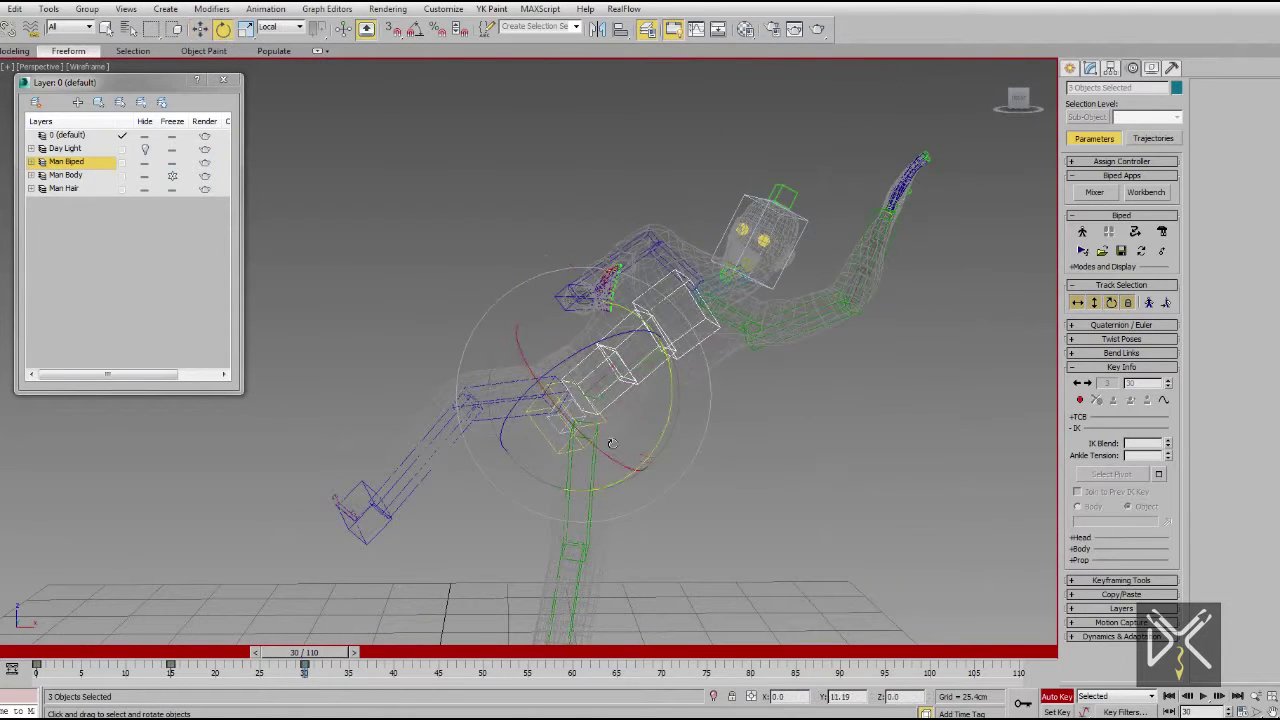
key("F3")
left_click(711, 207)
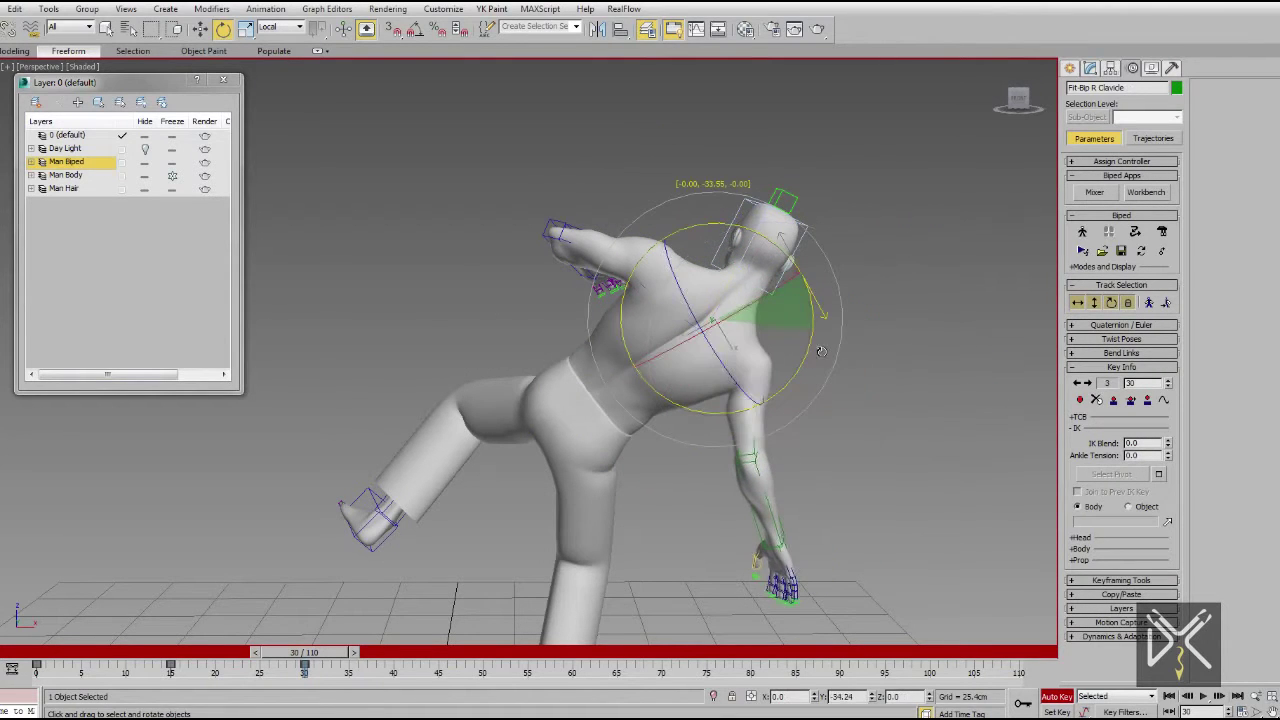
Rotate the right upper arm down so the hand hangs.
left_click(812, 232)
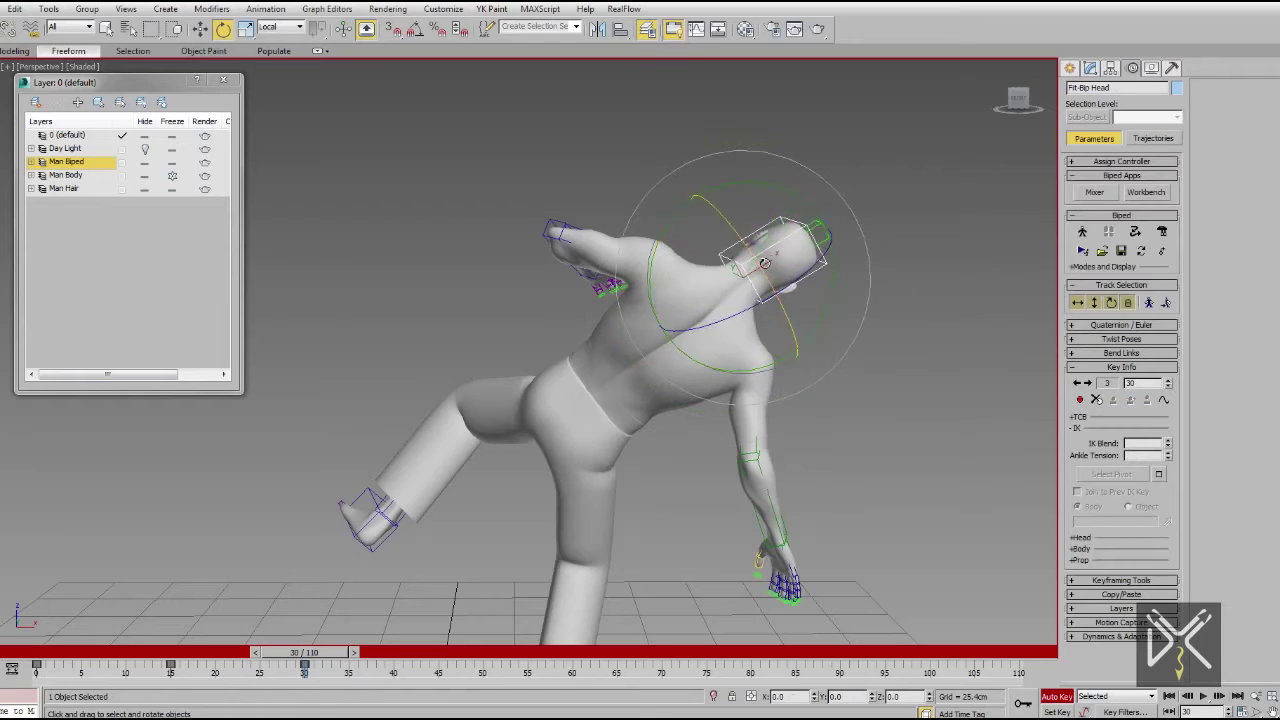
middle_click_drag(764, 263, 716, 320, "alt")
left_click(716, 320)
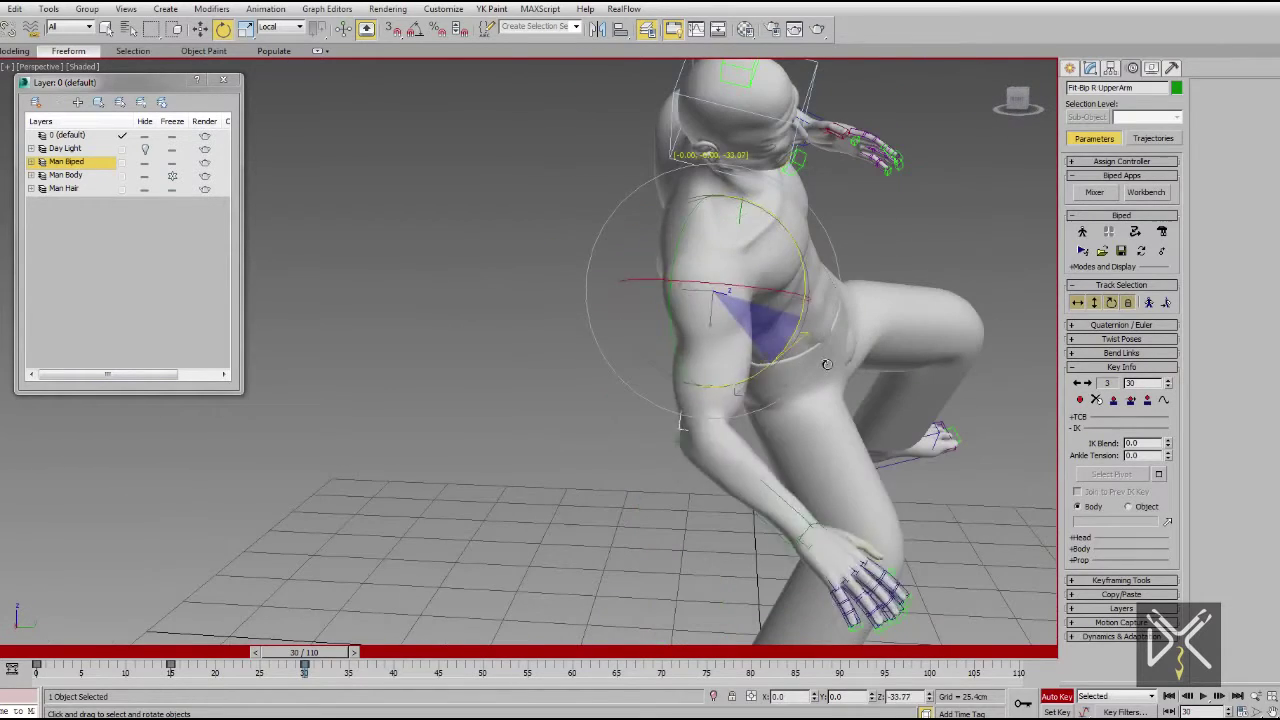
left_click_drag(826, 364, 697, 425)
Select the biped's spine using the wireframe view.
middle_click_drag(816, 447, 754, 374, "alt")
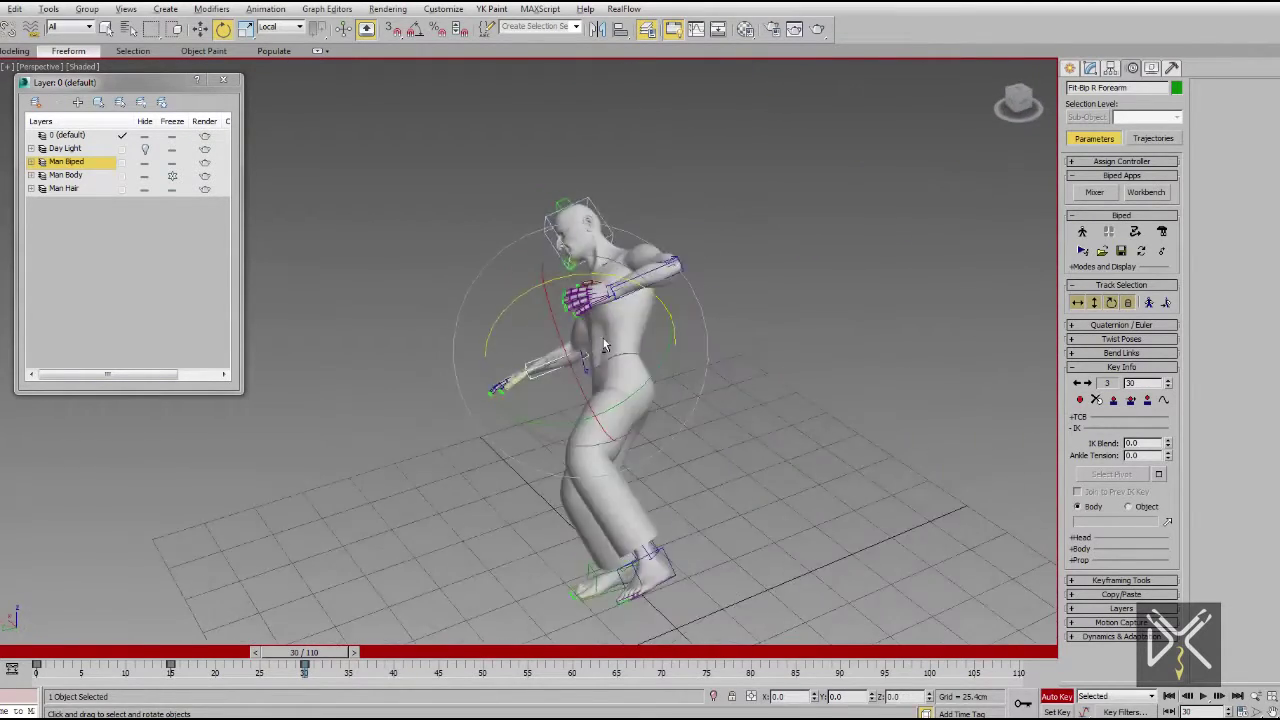
left_click(754, 374)
left_click(754, 374)
mouse_move(754, 374)
middle_mouse_down("alt")
mouse_move(634, 436)
mouse_move(457, 371)
mouse_move(643, 400)
mouse_move(702, 390)
mouse_move(732, 440)
middle_mouse_up("alt")
key("F3")
left_click(723, 355)
key("F3")
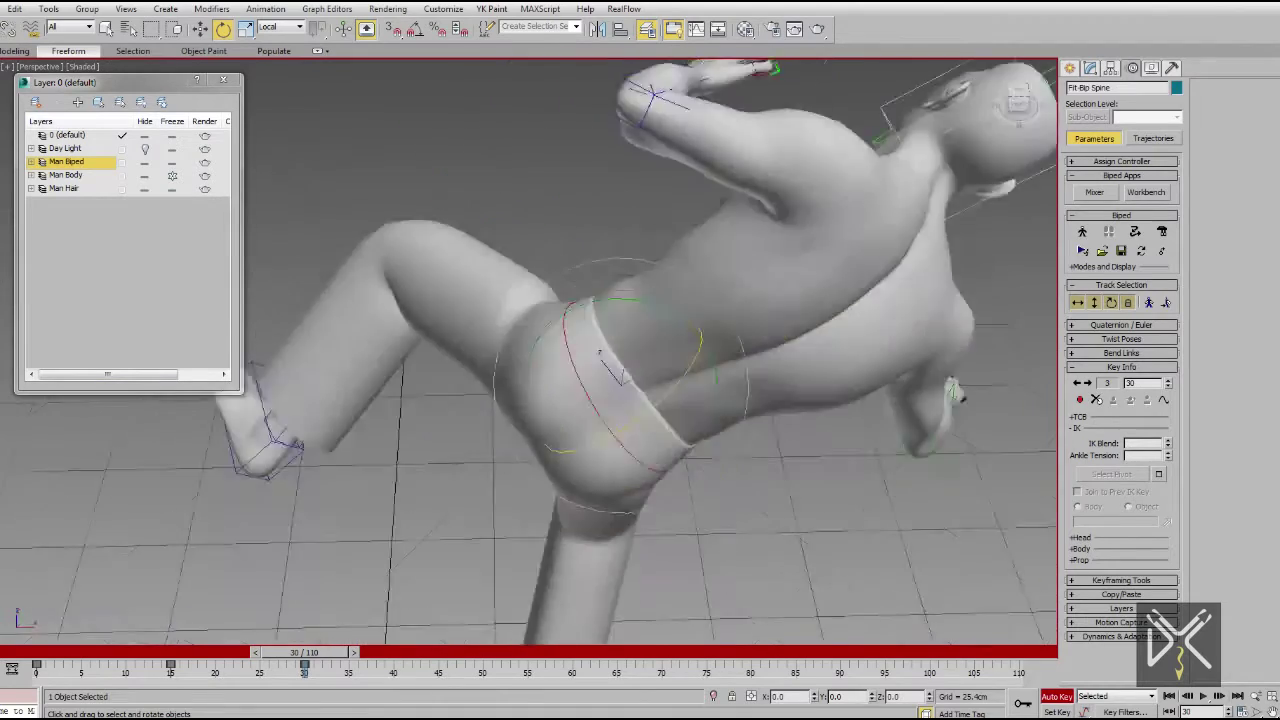
scroll(732, 440, "down", 5)
scroll(608, 398, "up", 5)
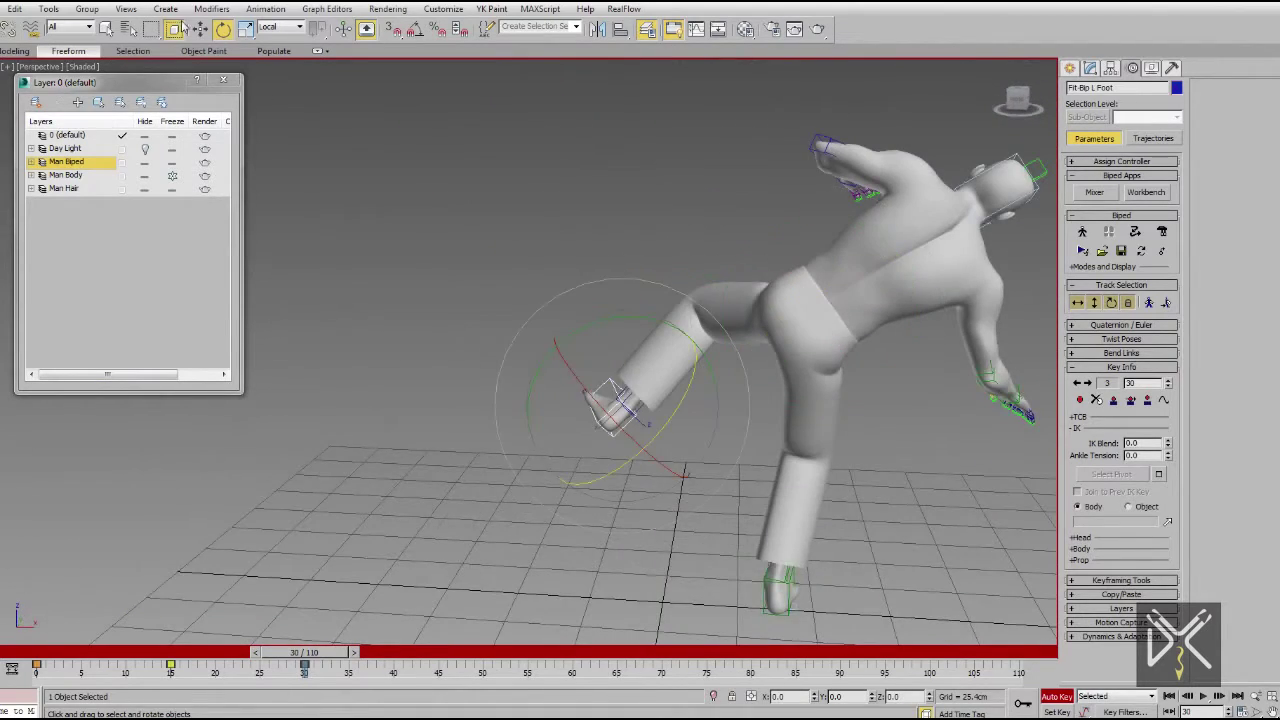
key("w")
mouse_move(686, 369)
middle_mouse_down("alt")
mouse_move(784, 534)
mouse_move(749, 362)
middle_mouse_up("alt")
Compare with an earlier frame, then return to the frame-30 kick pose and inspect the standing foot.
mouse_move(304, 652)
left_mouse_down()
mouse_move(66, 666)
mouse_move(375, 666)
mouse_move(50, 666)
mouse_move(366, 666)
mouse_move(114, 666)
mouse_move(173, 687)
mouse_move(330, 666)
mouse_move(173, 666)
mouse_move(341, 675)
left_mouse_up()
key("w")
key("w")
middle_click_drag(600, 450, 650, 420, "alt")
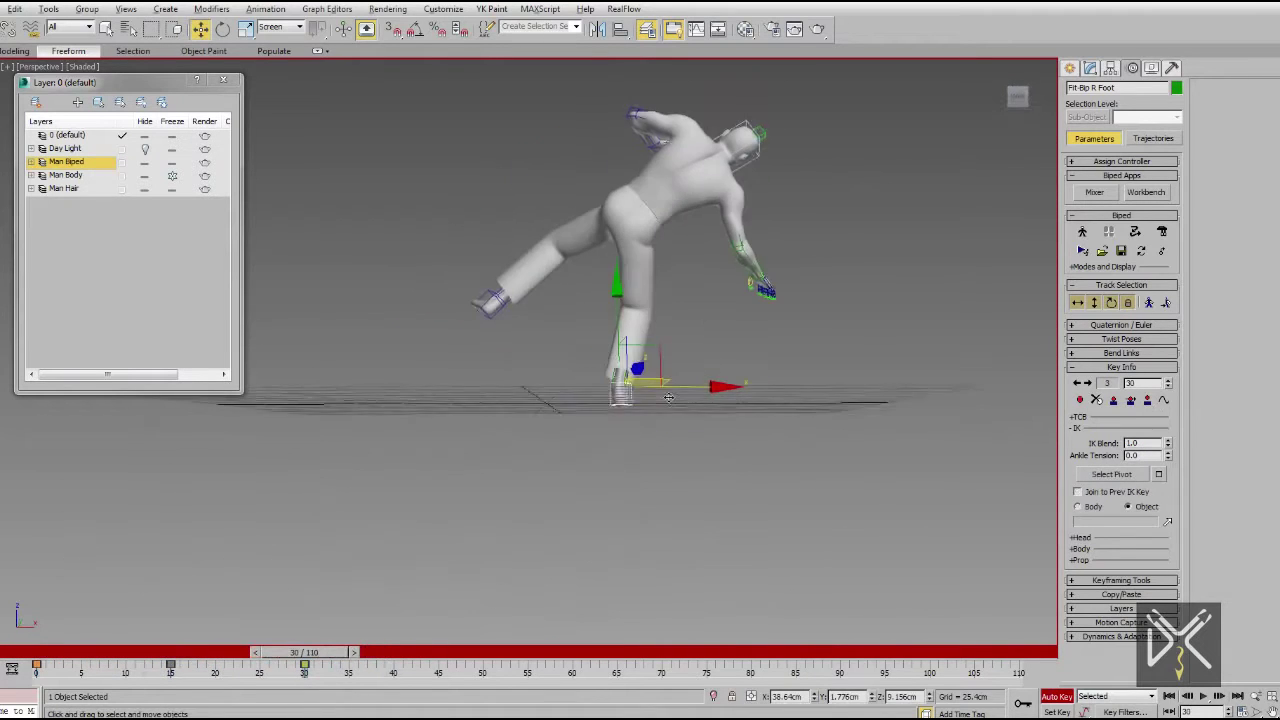
scroll(640, 450, "up", 5)
middle_click_drag(650, 500, 726, 554, "alt")
scroll(726, 554, "down", 5)
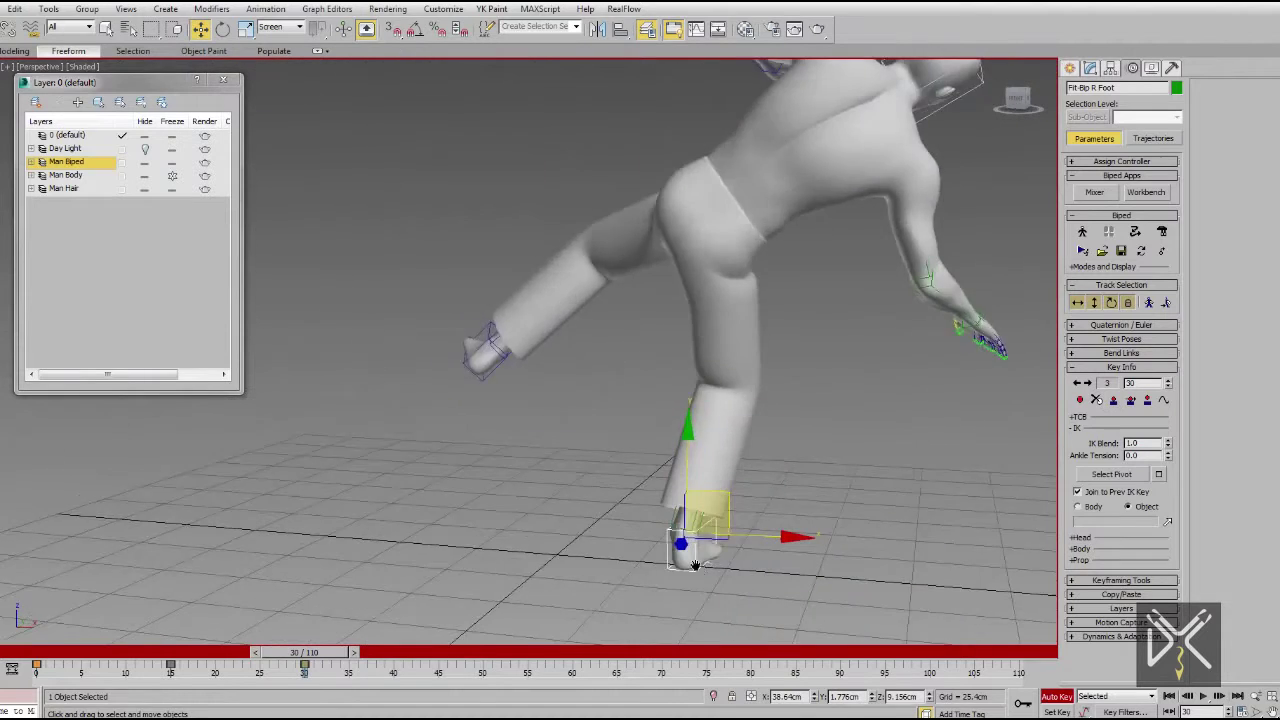
scroll(531, 605, "down", 2)
middle_click_drag(531, 605, 698, 380, "alt")
scroll(698, 380, "up", 3)
Rotate the lower spine to bend the torso further forward.
left_click(699, 378)
key("F3")
key("e")
left_click_drag(712, 300, 724, 306)
key("F3")
scroll(724, 306, "down", 5)
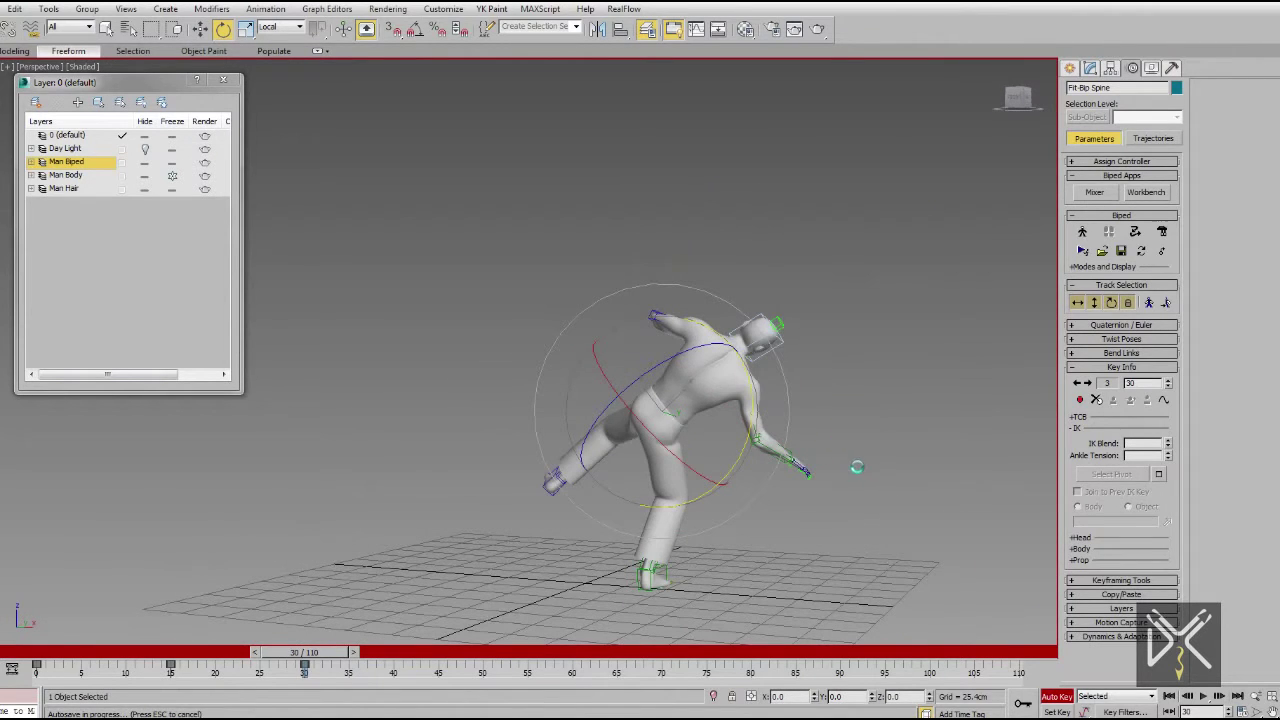
scroll(828, 462, "up", 2)
Preview the pose at frame 39, then return to frame 30.
left_click_drag(304, 652, 388, 652)
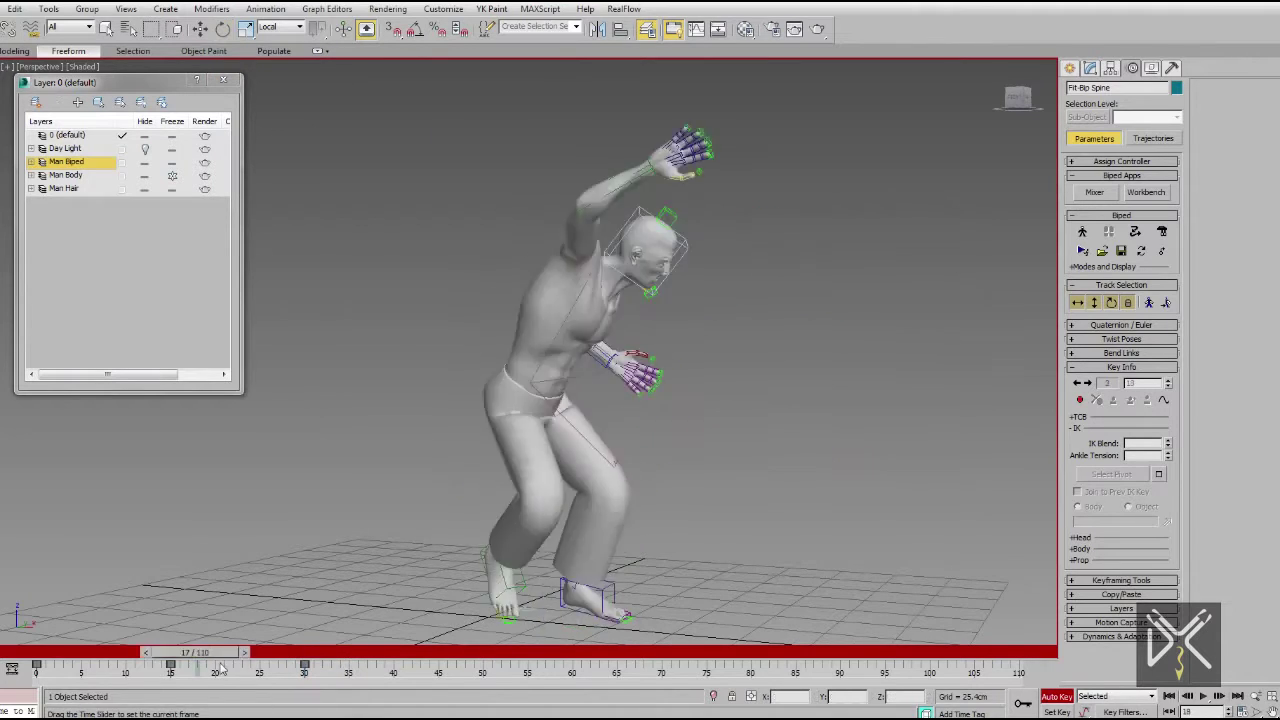
left_click_drag(410, 711, 338, 698)
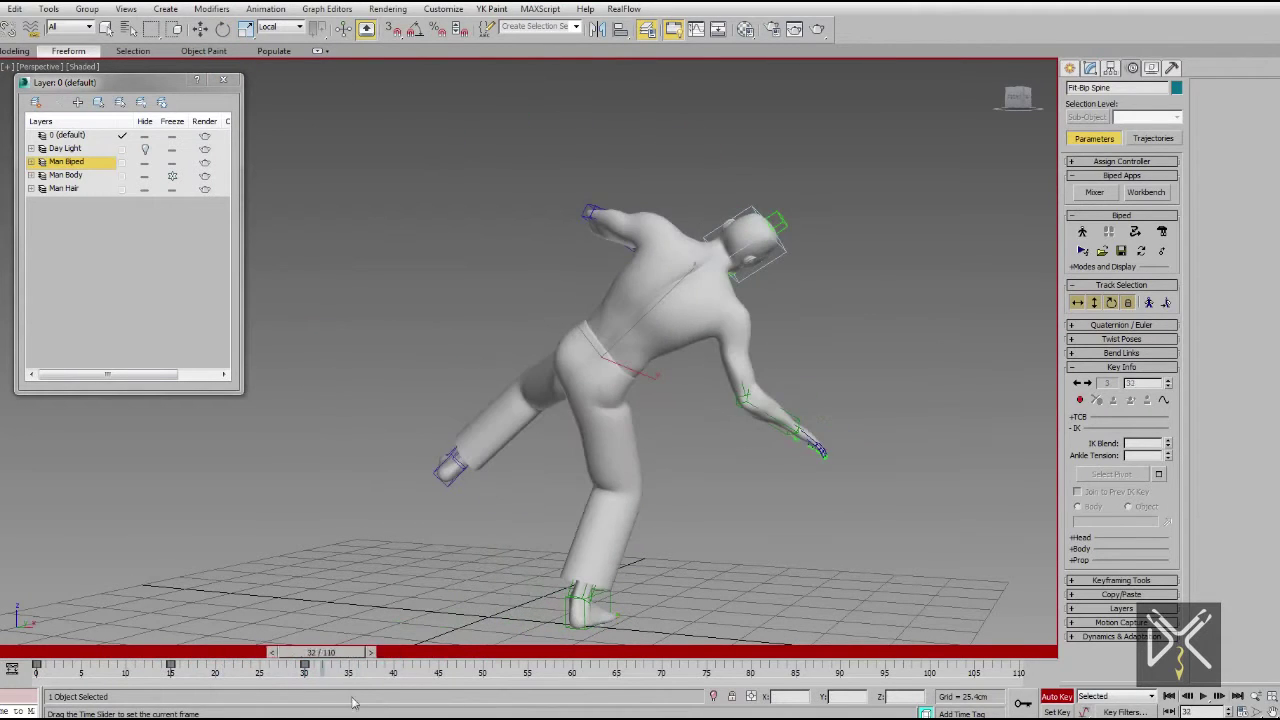
key("e")
scroll(657, 486, "down", 2)
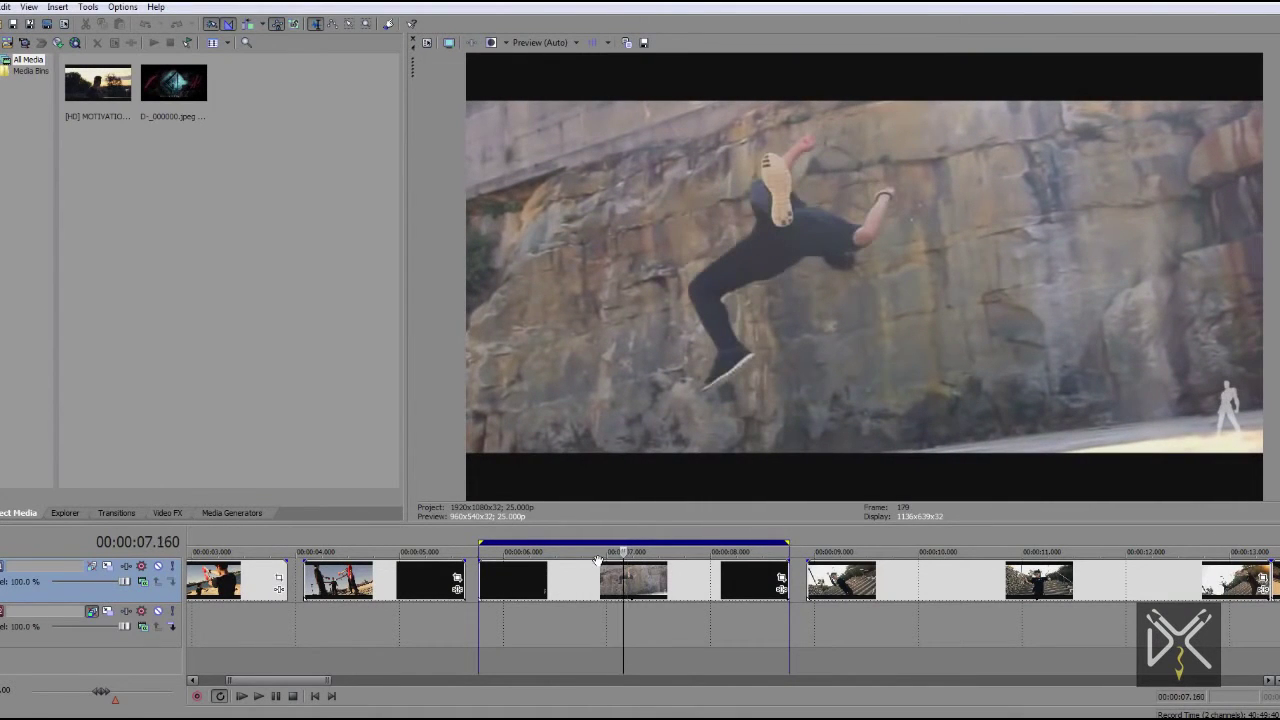
Close the reference video preview and return to the biped view.
left_click(413, 74)
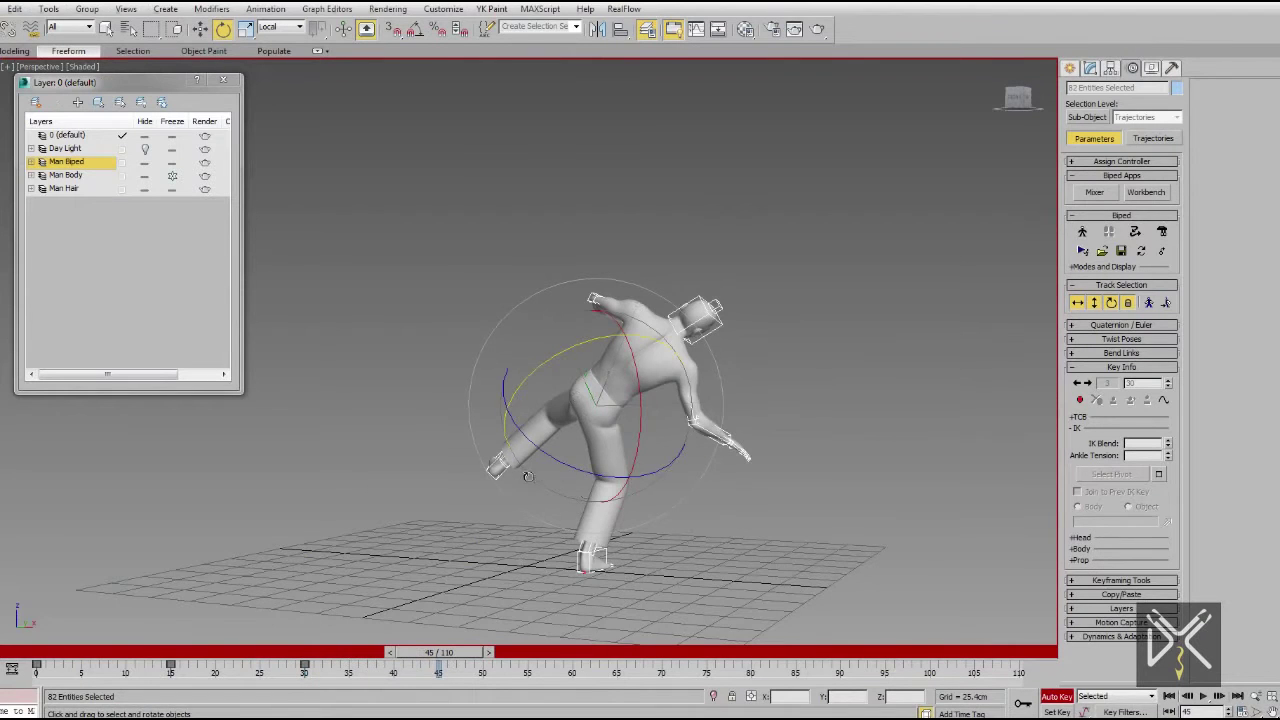
middle_click_drag(528, 476, 567, 503, "alt")
Enable Body Rotation and tip the centre of mass backwards into the flip.
scroll(565, 512, "up", 3)
left_click(1111, 303)
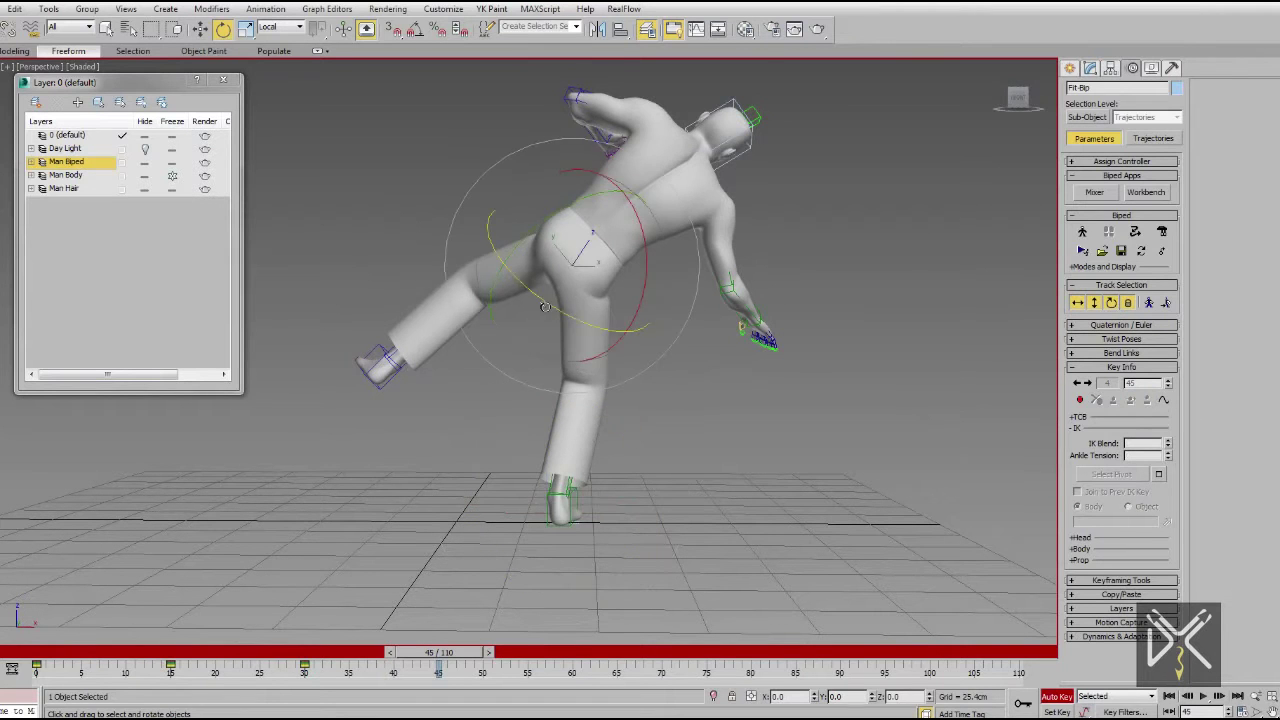
left_click_drag(545, 307, 583, 264)
left_click_drag(438, 652, 464, 647)
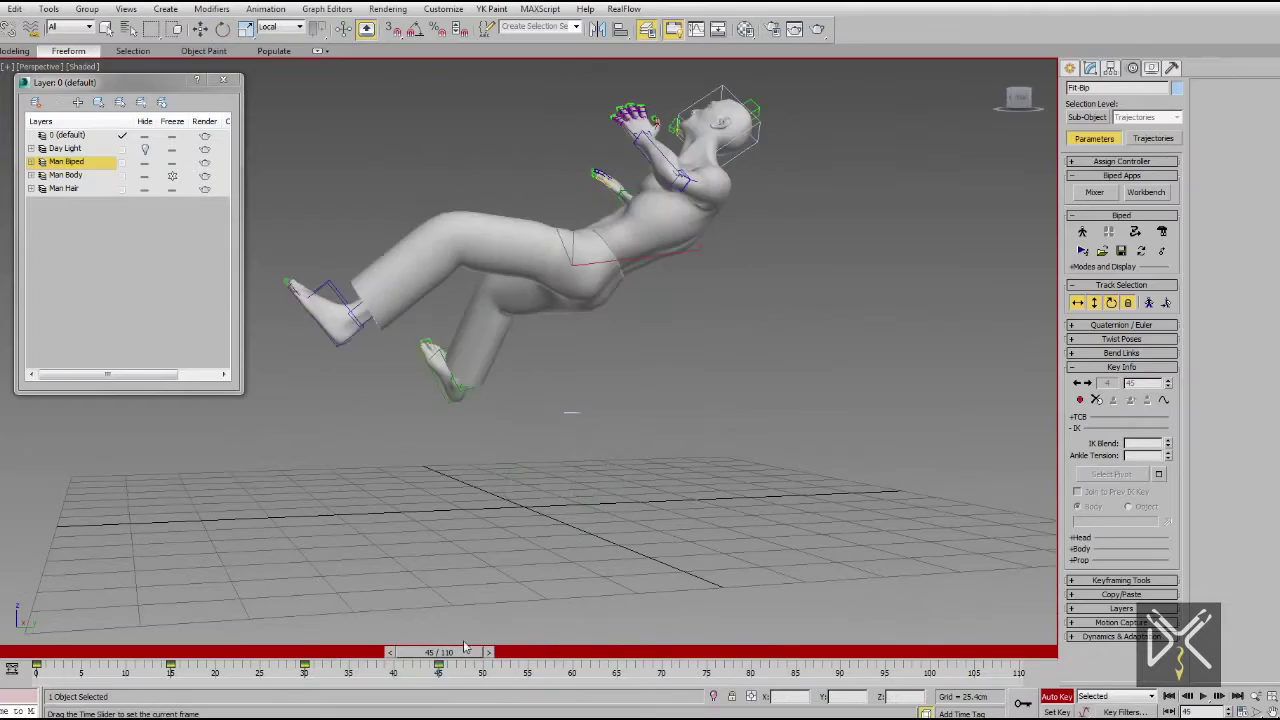
Pose the right upper arm, viewing the arched biped from the side and above.
key("e")
middle_click_drag(586, 443, 609, 197, "alt")
scroll(743, 357, "up", 5)
key("F3")
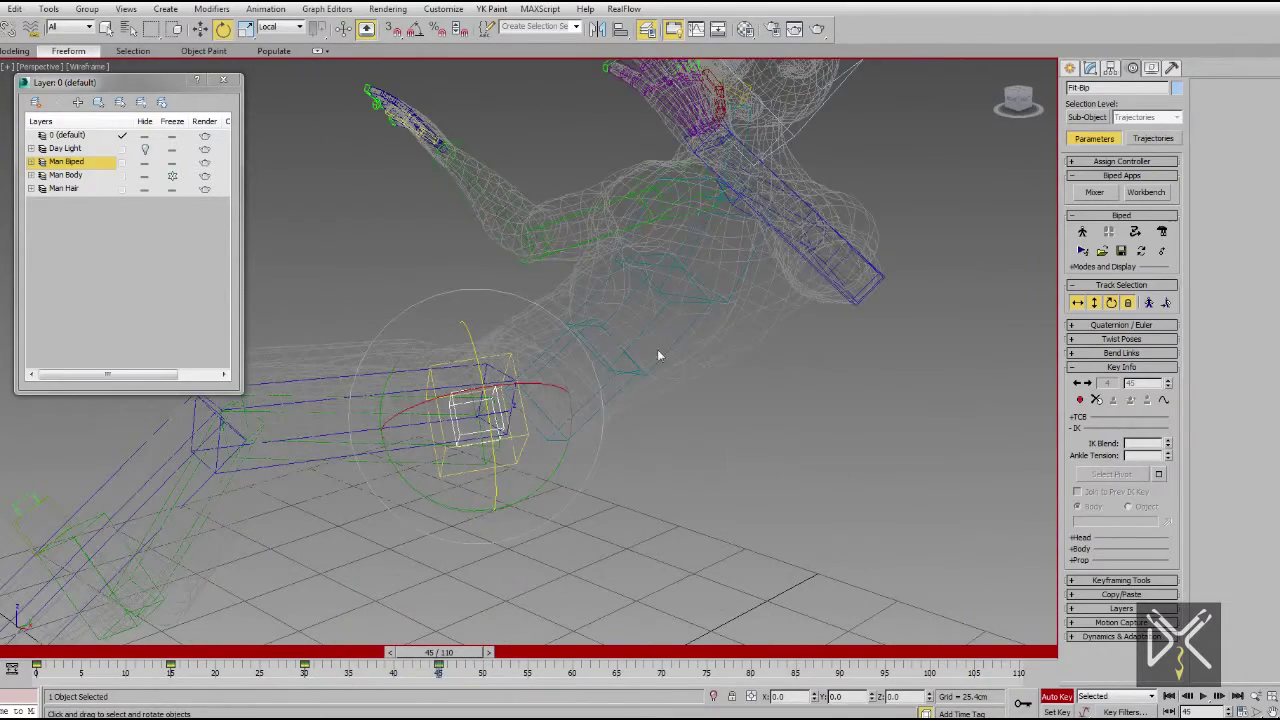
mouse_move(741, 286)
middle_mouse_down("alt")
mouse_move(548, 332)
mouse_move(661, 369)
mouse_move(577, 437)
middle_mouse_up("alt")
left_click(548, 332)
key("F3")
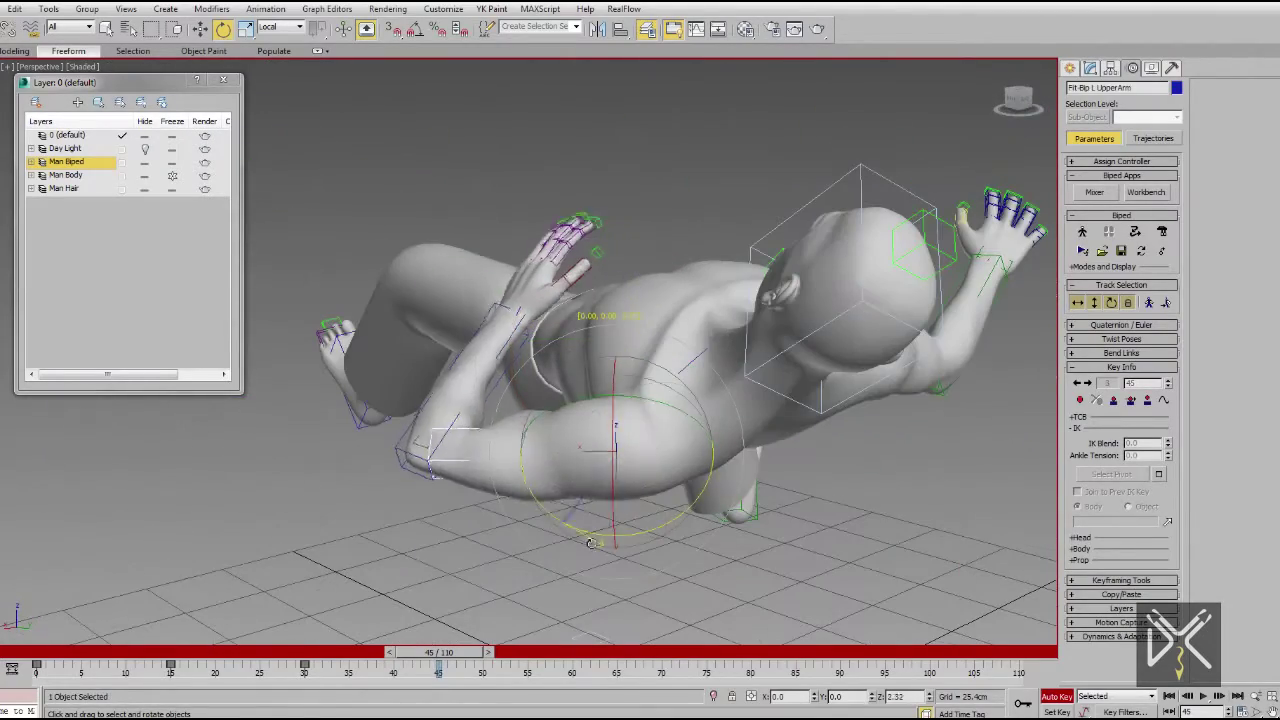
mouse_move(591, 542)
middle_mouse_down("alt")
mouse_move(818, 455)
mouse_move(600, 420)
middle_mouse_up("alt")
left_click(520, 455)
middle_click_drag(520, 455, 623, 393, "alt")
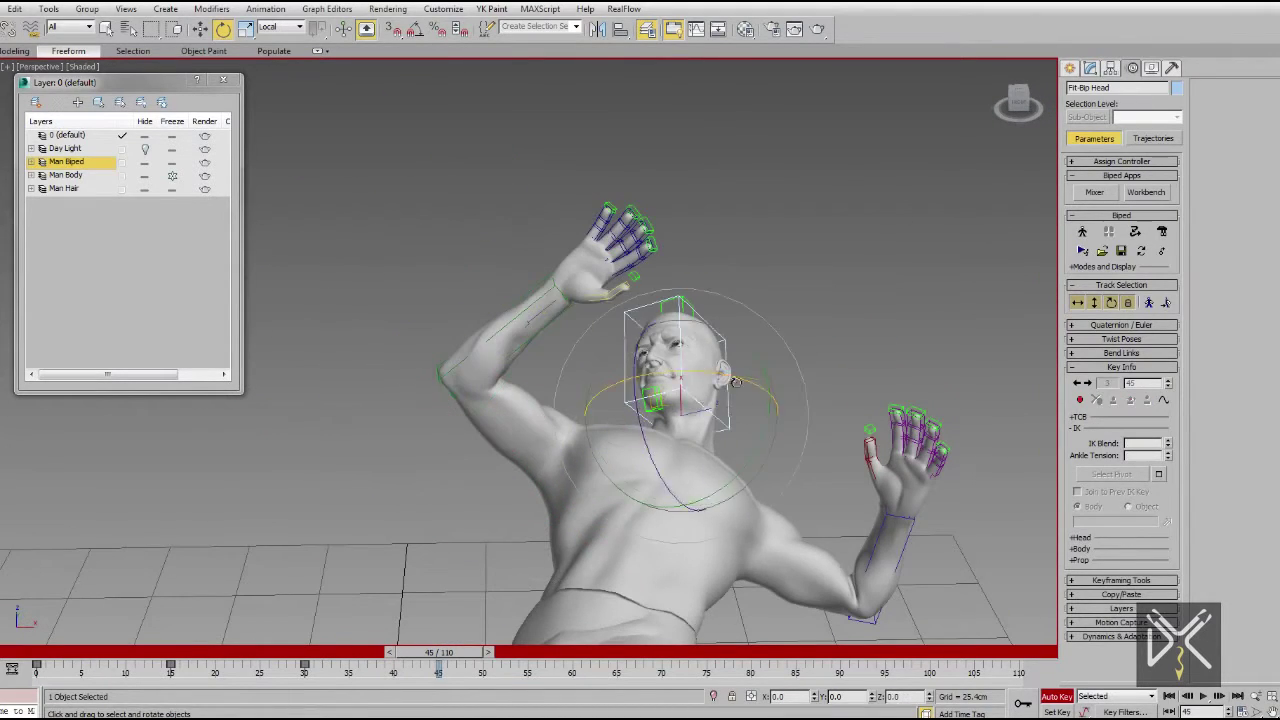
middle_click_drag(735, 381, 951, 514, "alt")
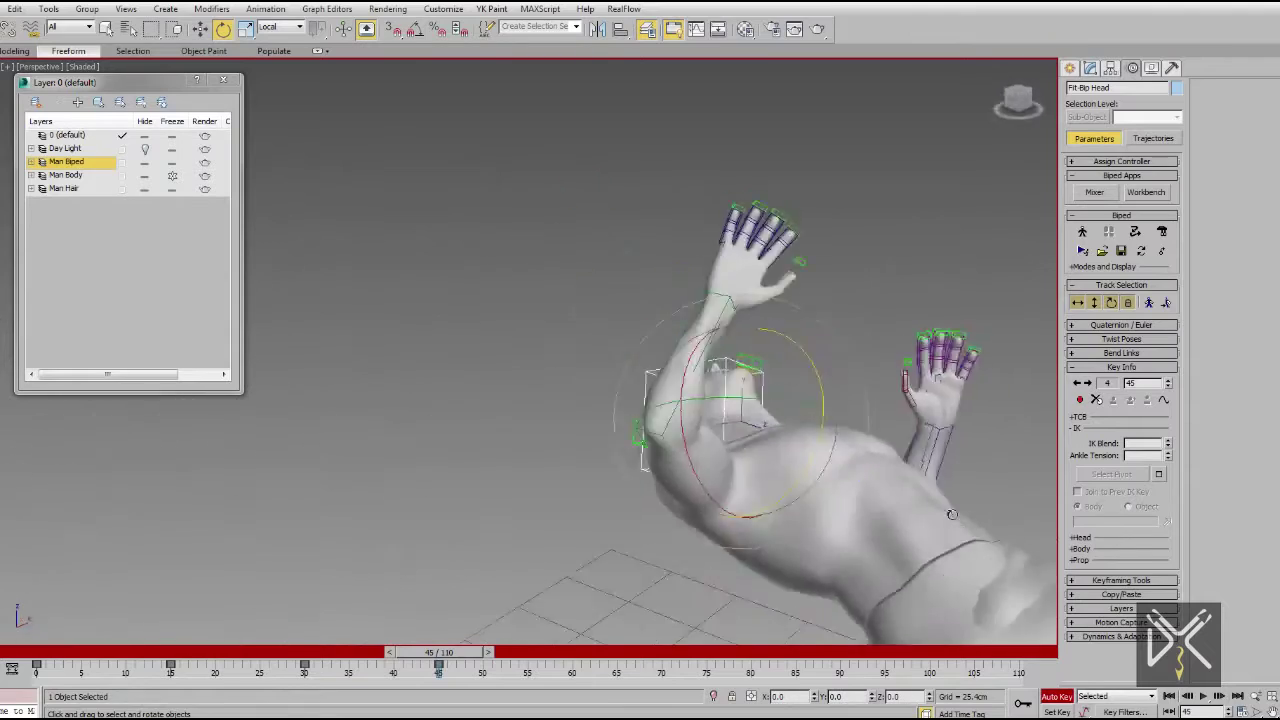
mouse_move(951, 514)
middle_mouse_down("alt")
mouse_move(606, 423)
mouse_move(603, 483)
middle_mouse_up("alt")
Bend the legs by adjusting the left and right thighs, right foot and right calf.
left_click(606, 423)
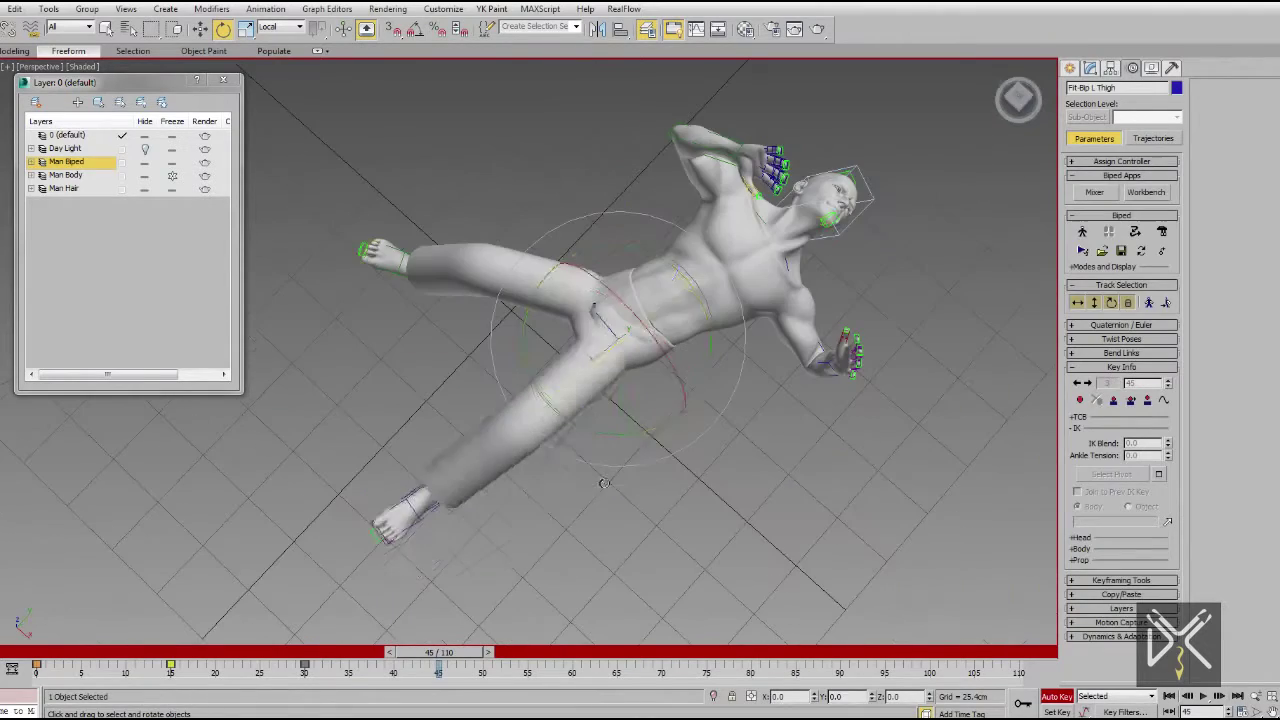
left_click(463, 555)
middle_click_drag(463, 555, 496, 415, "alt")
mouse_move(481, 348)
middle_mouse_down("alt")
mouse_move(514, 440)
mouse_move(557, 358)
mouse_move(540, 300)
middle_mouse_up("alt")
left_click(514, 440)
left_click(535, 360)
mouse_move(535, 360)
middle_mouse_down("alt")
mouse_move(740, 298)
mouse_move(740, 407)
mouse_move(600, 290)
mouse_move(611, 270)
middle_mouse_up("alt")
Select the centre of mass and scrub back through frame 35 to the frame-0 stance.
left_click(600, 290)
key("w")
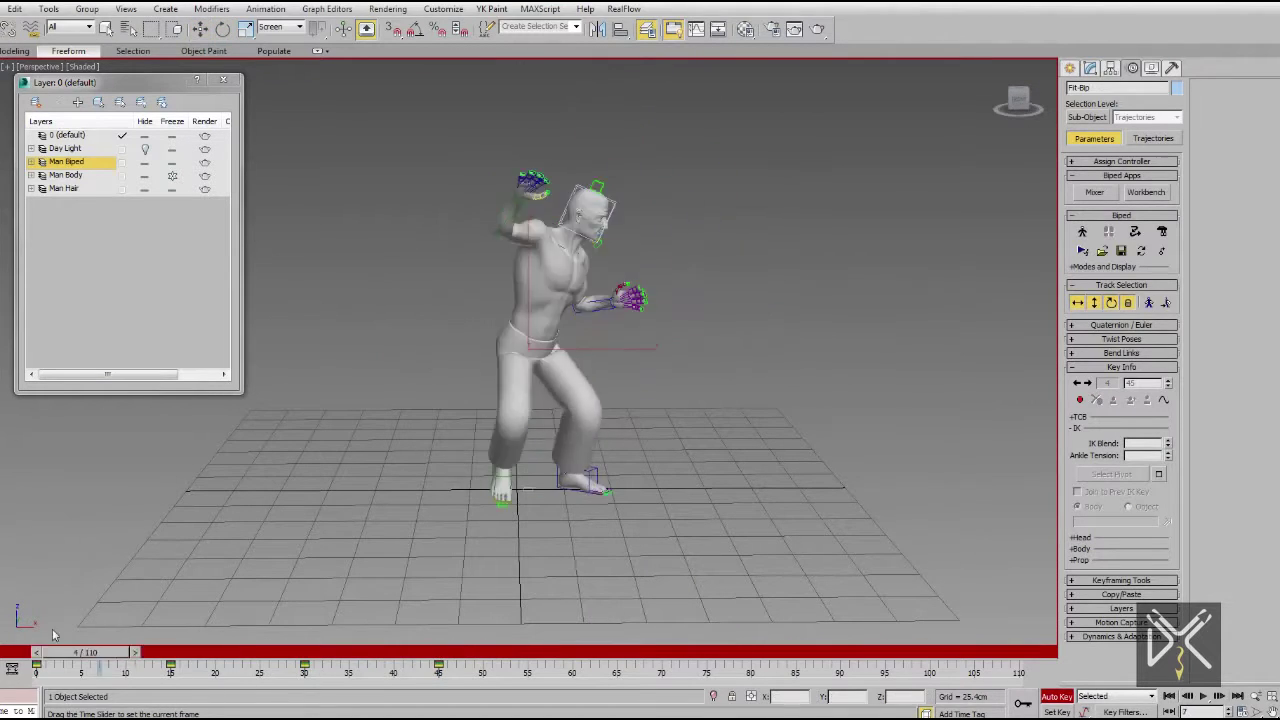
left_click_drag(548, 643, 377, 635)
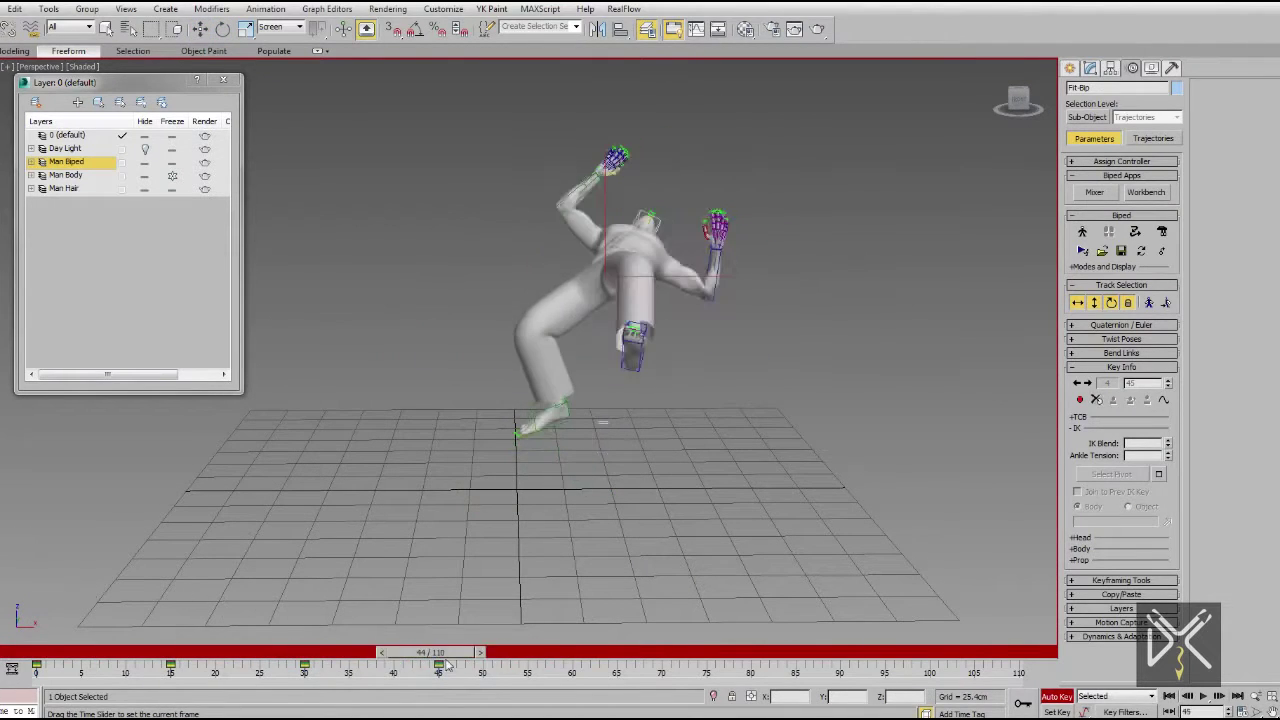
left_click_drag(300, 655, 37, 673)
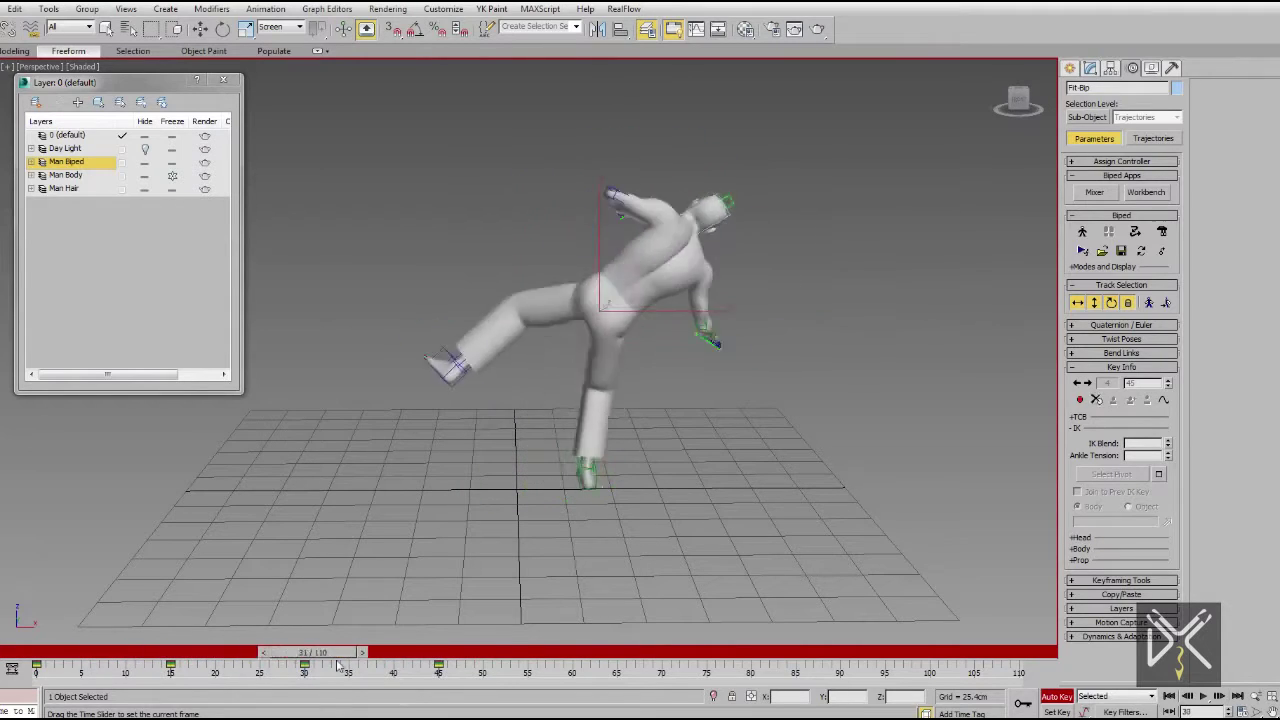
mouse_move(568, 478)
middle_mouse_down("alt")
mouse_move(600, 430)
mouse_move(695, 408)
mouse_move(600, 380)
middle_mouse_up("alt")
scroll(600, 430, "up", 5)
Select the biped's body parts in wireframe for rotation.
key("F3")
left_click(590, 418)
key("e")
key("F3")
scroll(695, 408, "down", 5)
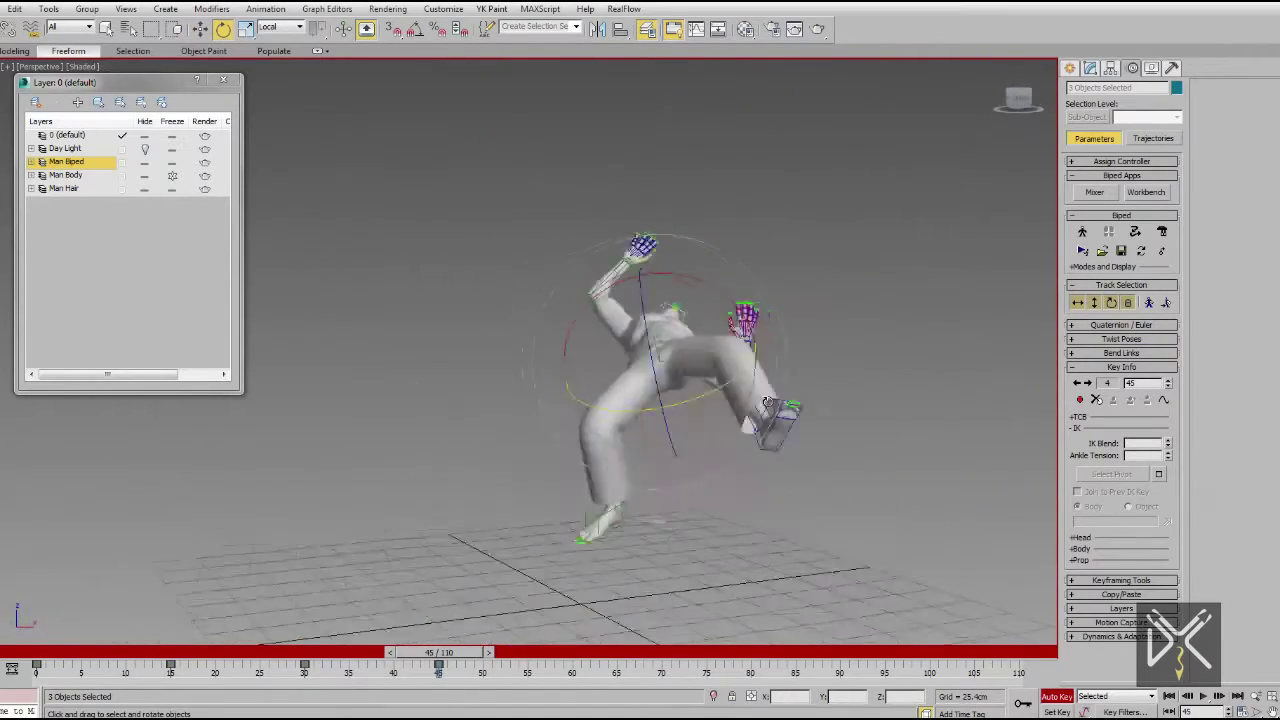
Enable Body Vertical, step to a nearby flip frame and select parts of the biped.
key("w")
left_click(1078, 303)
mouse_move(438, 652)
left_mouse_down()
mouse_move(418, 706)
mouse_move(481, 706)
left_mouse_up()
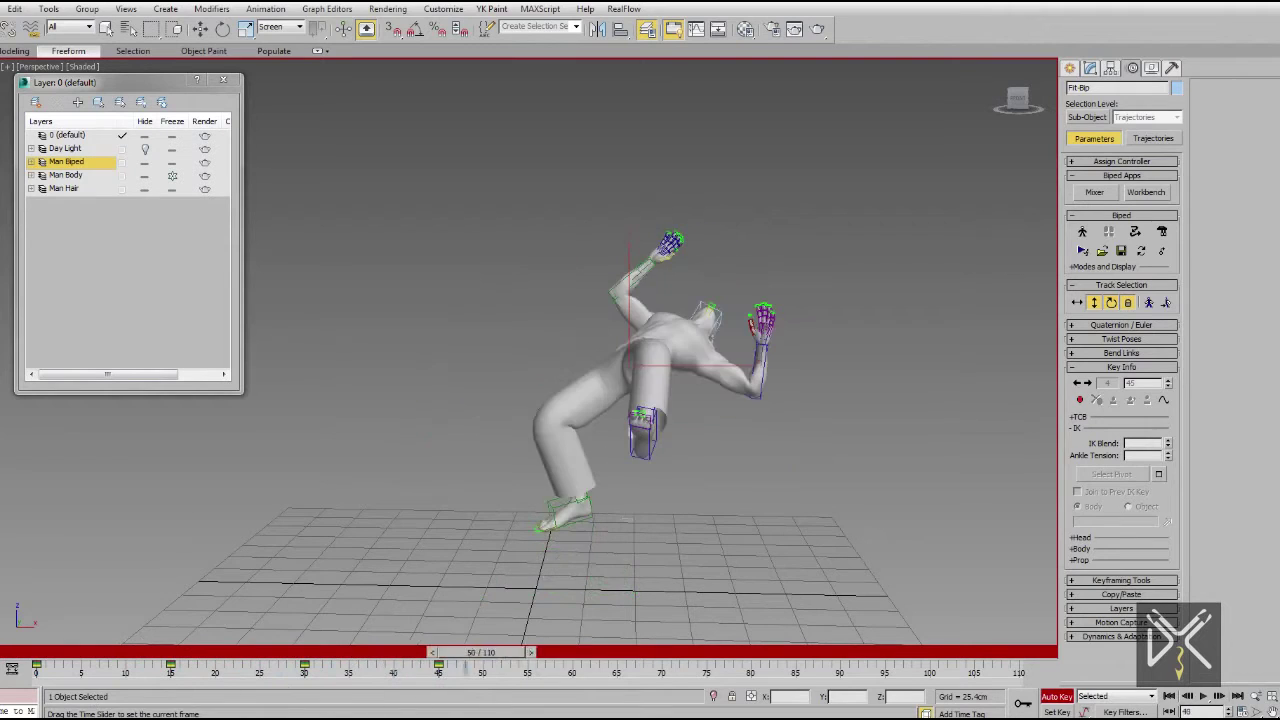
middle_click_drag(670, 517, 615, 487)
left_click_drag(813, 160, 362, 604)
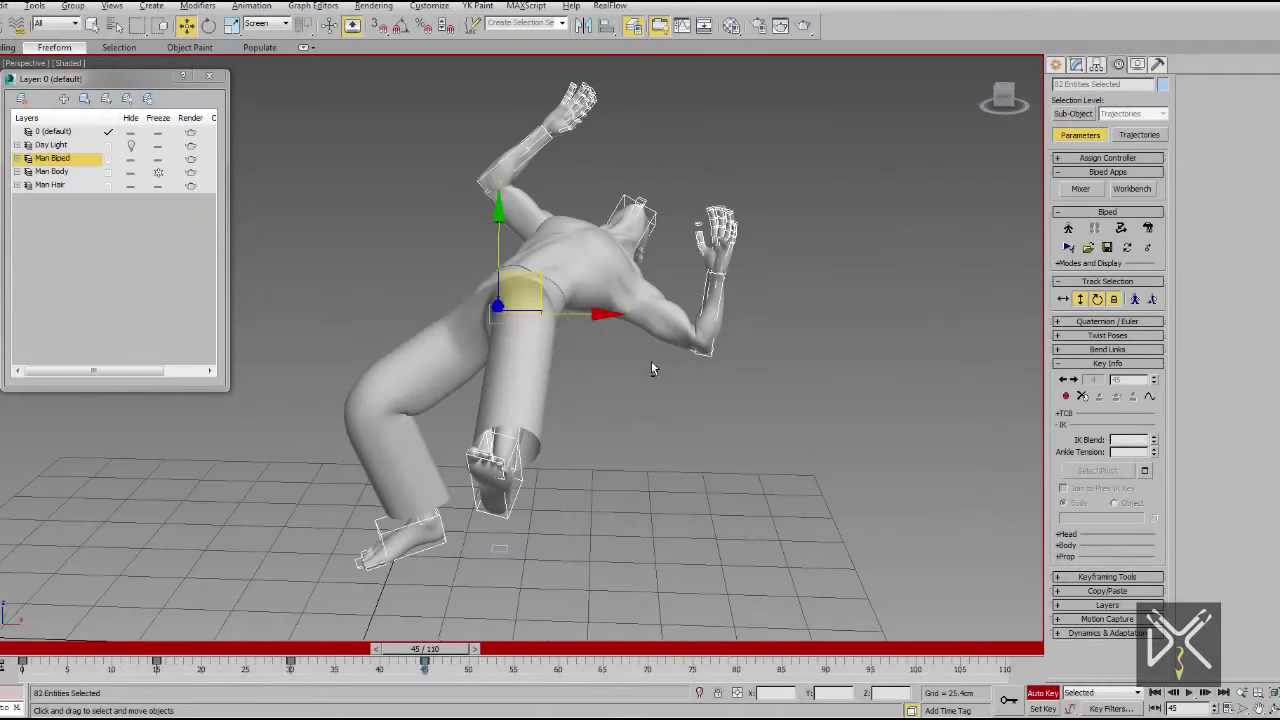
Rotate the right foot about -24 degrees.
left_click(209, 26)
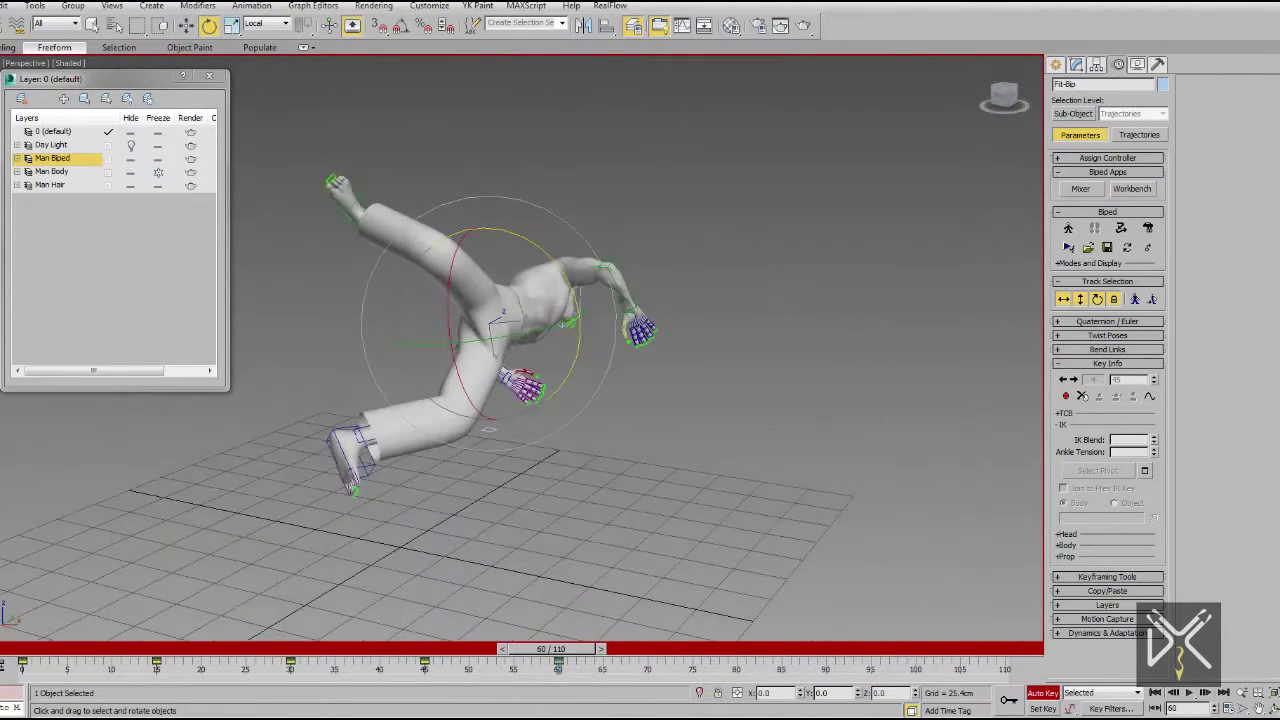
middle_click_drag(600, 340, 634, 342, "alt")
key("F3")
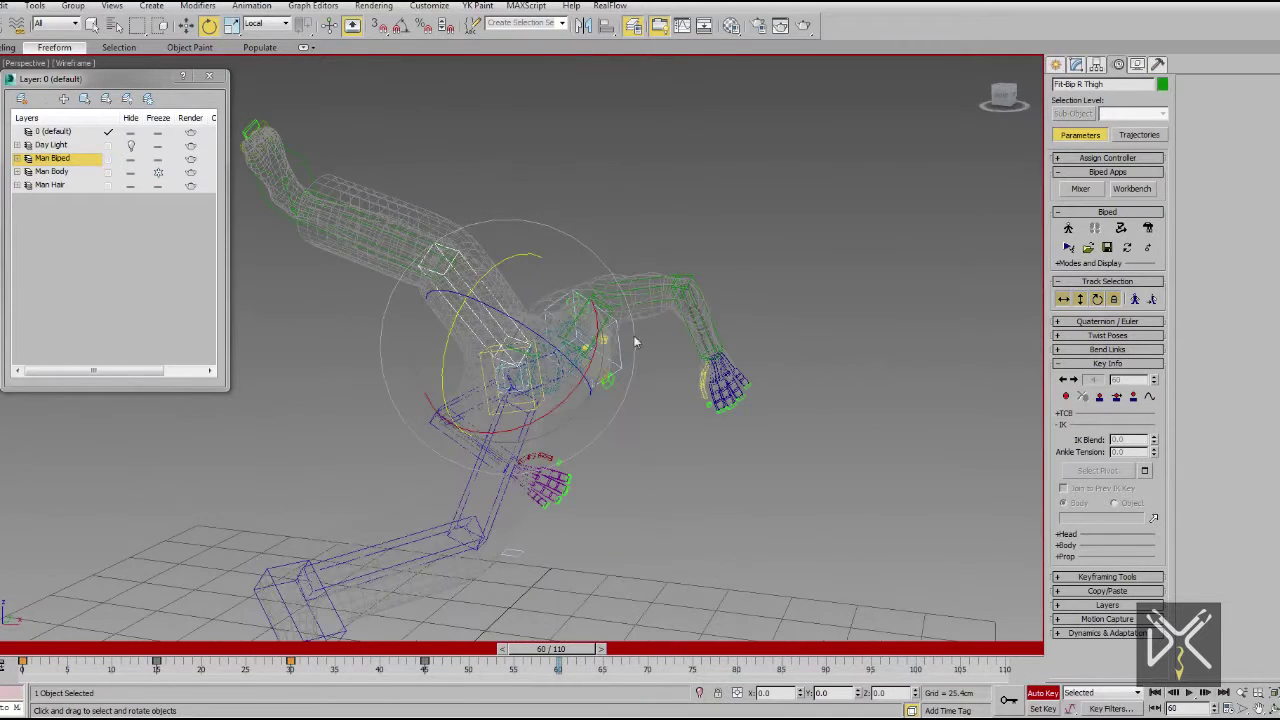
key("F3")
left_click(745, 402)
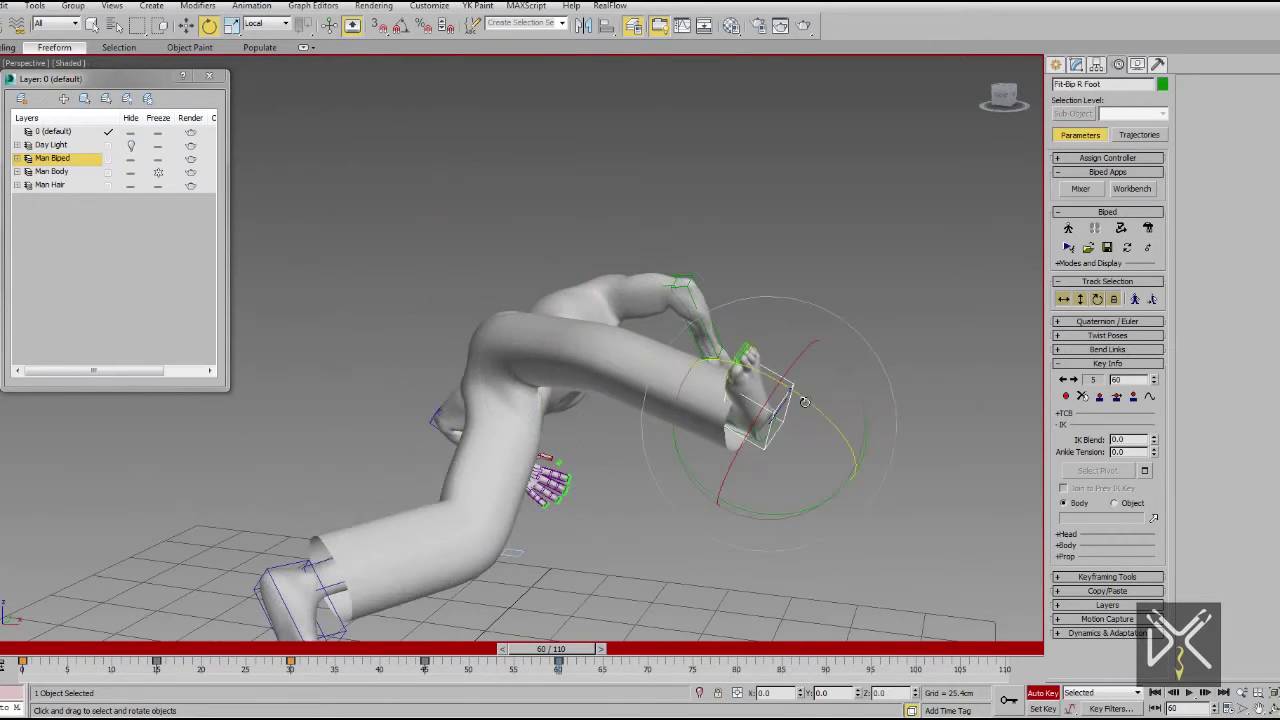
middle_click_drag(945, 537, 690, 473, "alt")
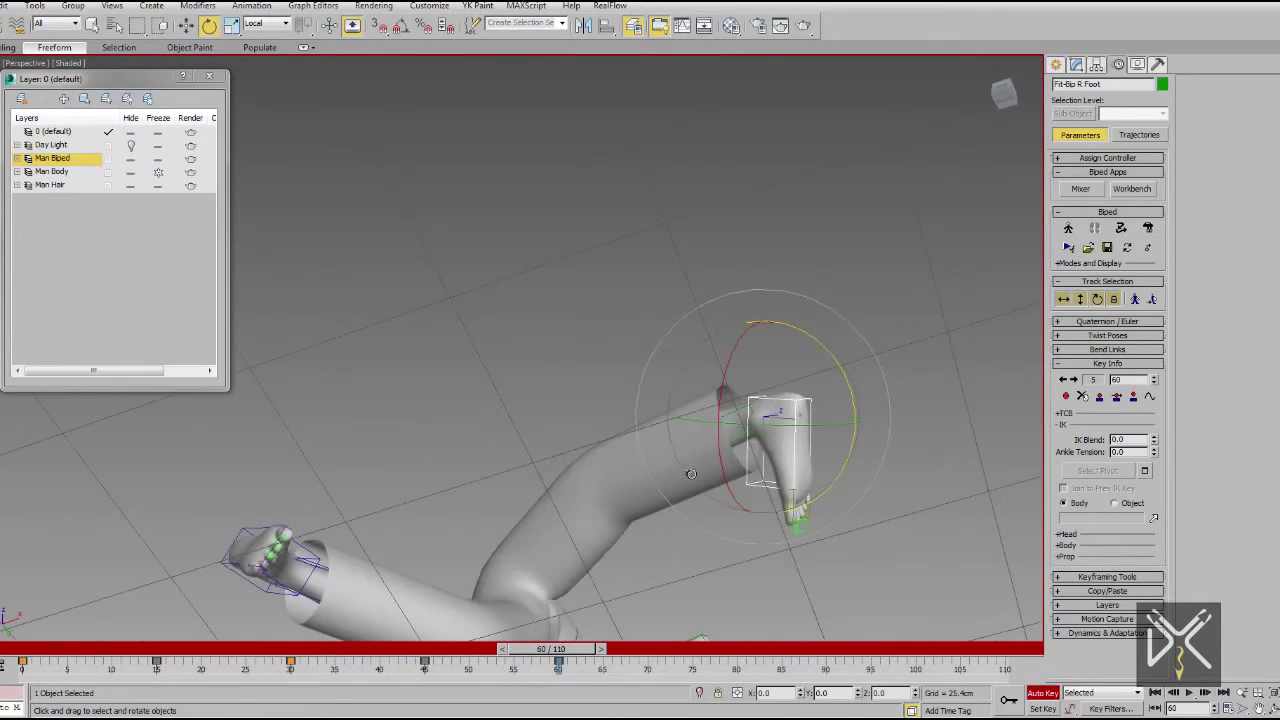
left_click_drag(715, 427, 668, 401)
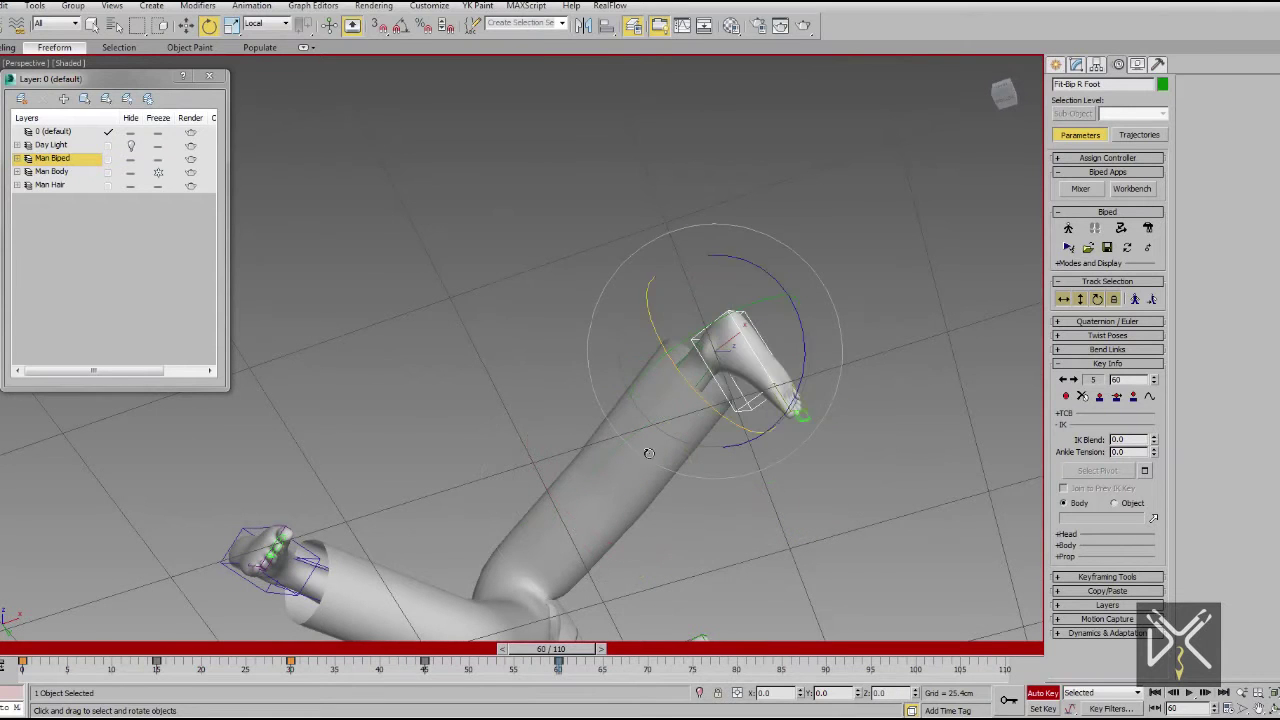
Swing the right thigh to a new angle and bend the left calf.
left_click(540, 590)
left_click_drag(540, 520, 560, 470)
mouse_move(560, 470)
middle_mouse_down("alt")
mouse_move(604, 404)
mouse_move(600, 385)
middle_mouse_up("alt")
left_click(574, 295)
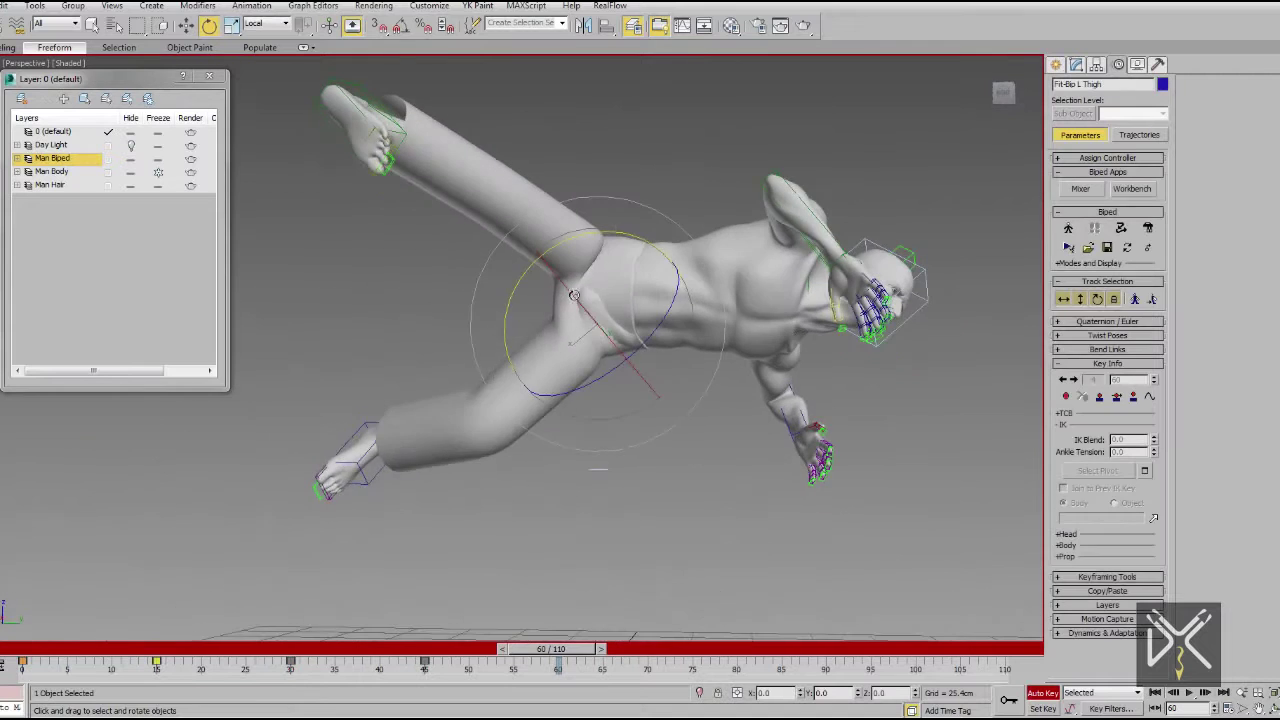
middle_click_drag(574, 295, 600, 380, "alt")
left_click(540, 400)
left_click_drag(540, 400, 476, 347)
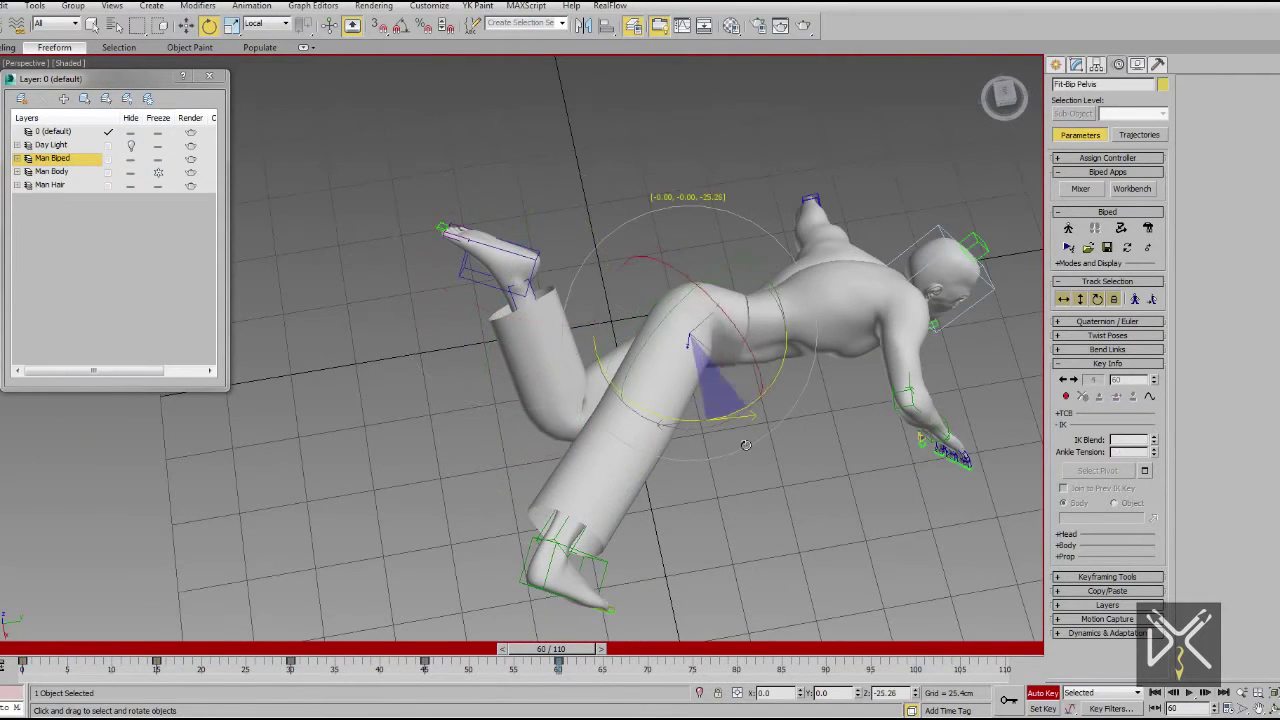
middle_click_drag(745, 444, 790, 372, "alt")
left_click(790, 372)
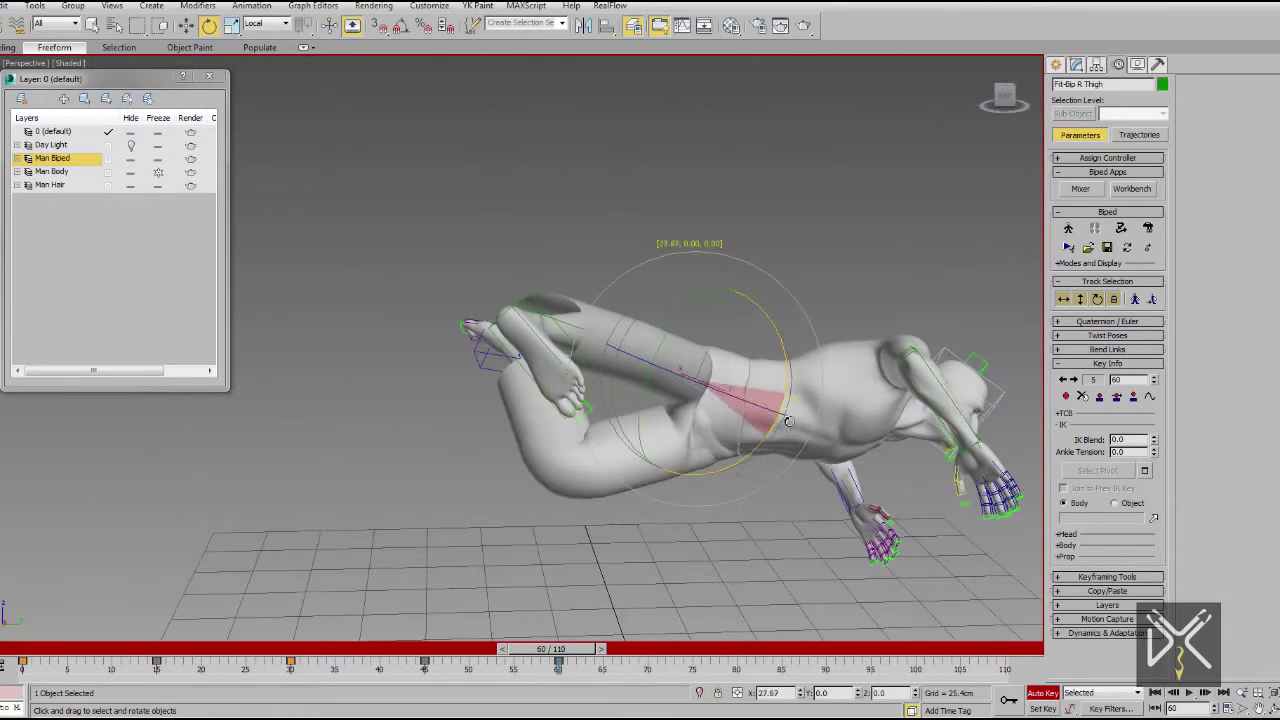
left_click_drag(789, 421, 746, 427)
Rotate the left upper arm about -41 degrees.
mouse_move(778, 350)
middle_mouse_down("alt")
mouse_move(926, 315)
mouse_move(774, 400)
mouse_move(639, 372)
mouse_move(571, 186)
mouse_move(545, 300)
middle_mouse_up("alt")
left_click(774, 400)
key("F3")
left_click(639, 372)
key("F3")
left_click(545, 300)
left_click_drag(545, 300, 567, 252)
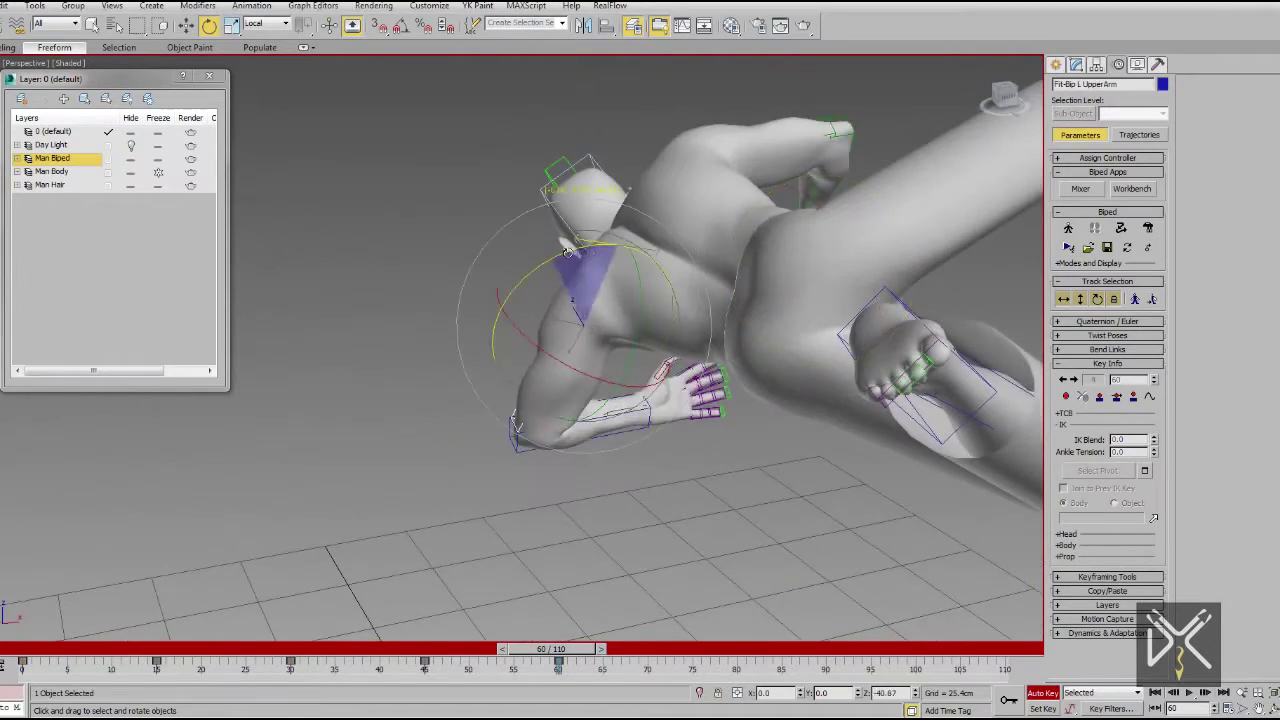
middle_click_drag(567, 252, 727, 292, "alt")
Rotate the left arm further toward the floor and select the right forearm.
mouse_move(591, 419)
middle_mouse_down("alt")
mouse_move(447, 317)
mouse_move(300, 373)
mouse_move(600, 440)
middle_mouse_up("alt")
key("F3")
key("F3")
left_click(600, 440)
left_click_drag(658, 499, 660, 540)
mouse_move(660, 540)
middle_mouse_down("alt")
mouse_move(551, 413)
mouse_move(514, 300)
mouse_move(814, 453)
mouse_move(549, 676)
middle_mouse_up("alt")
left_click(514, 300)
scroll(814, 453, "down", 3)
Scrub between frames 32 and 60 to review the flip motion.
left_click_drag(303, 598, 520, 585)
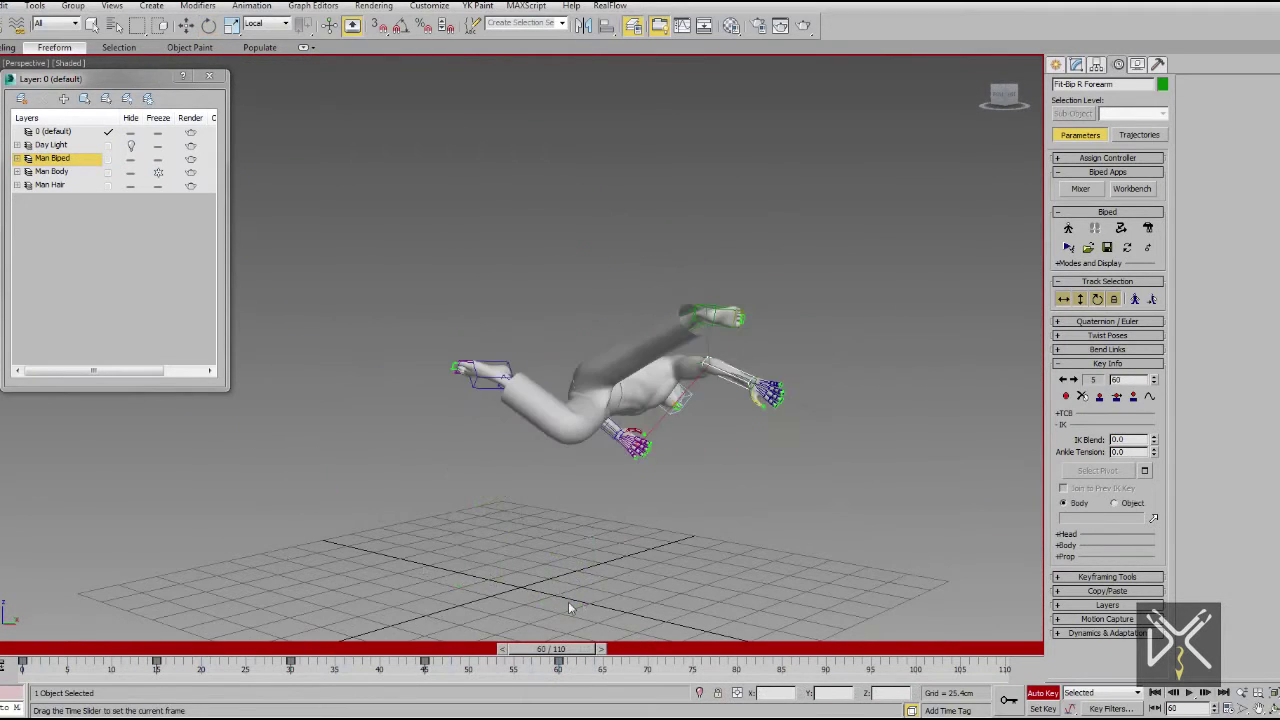
key("e")
middle_click_drag(568, 608, 1022, 316, "alt")
key("w")
mouse_move(685, 320)
middle_mouse_down("alt")
mouse_move(600, 400)
mouse_move(520, 560)
middle_mouse_up("alt")
mouse_move(551, 649)
left_mouse_down()
mouse_move(485, 632)
mouse_move(425, 640)
mouse_move(569, 637)
left_mouse_up()
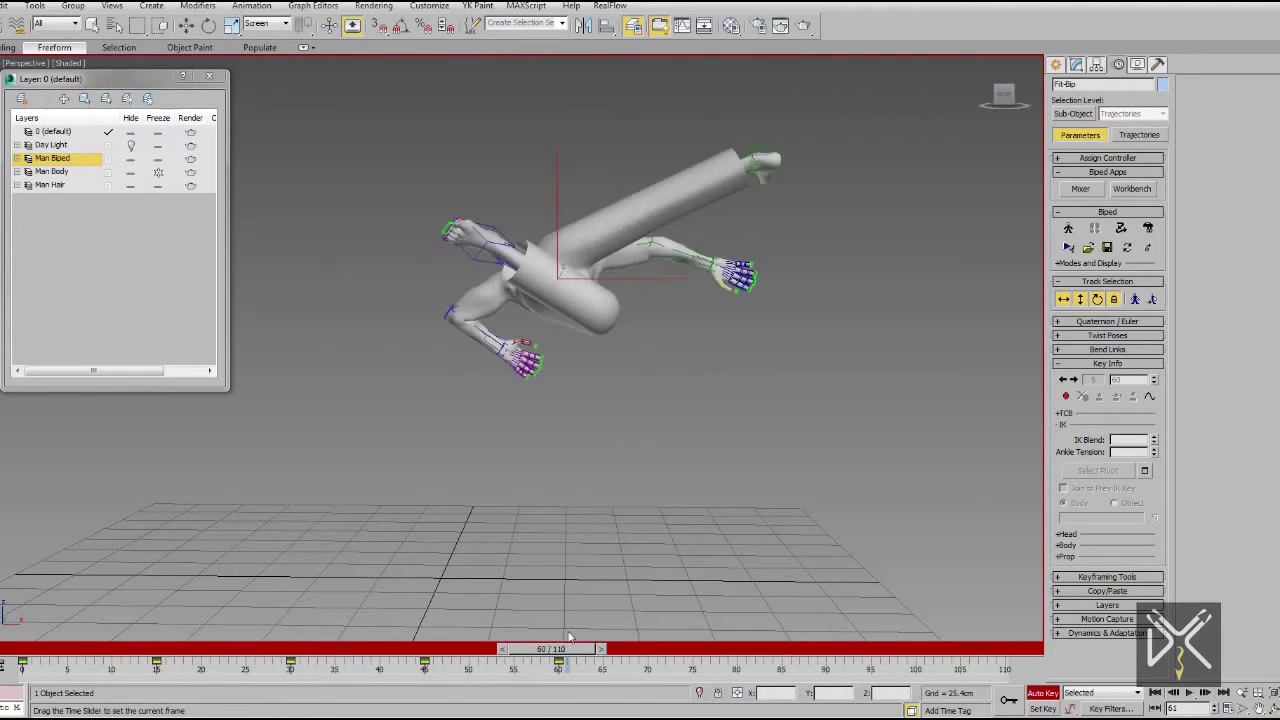
Scrub the animation between frames 40 and 51 to review the jump.
middle_click_drag(680, 207, 600, 420, "alt")
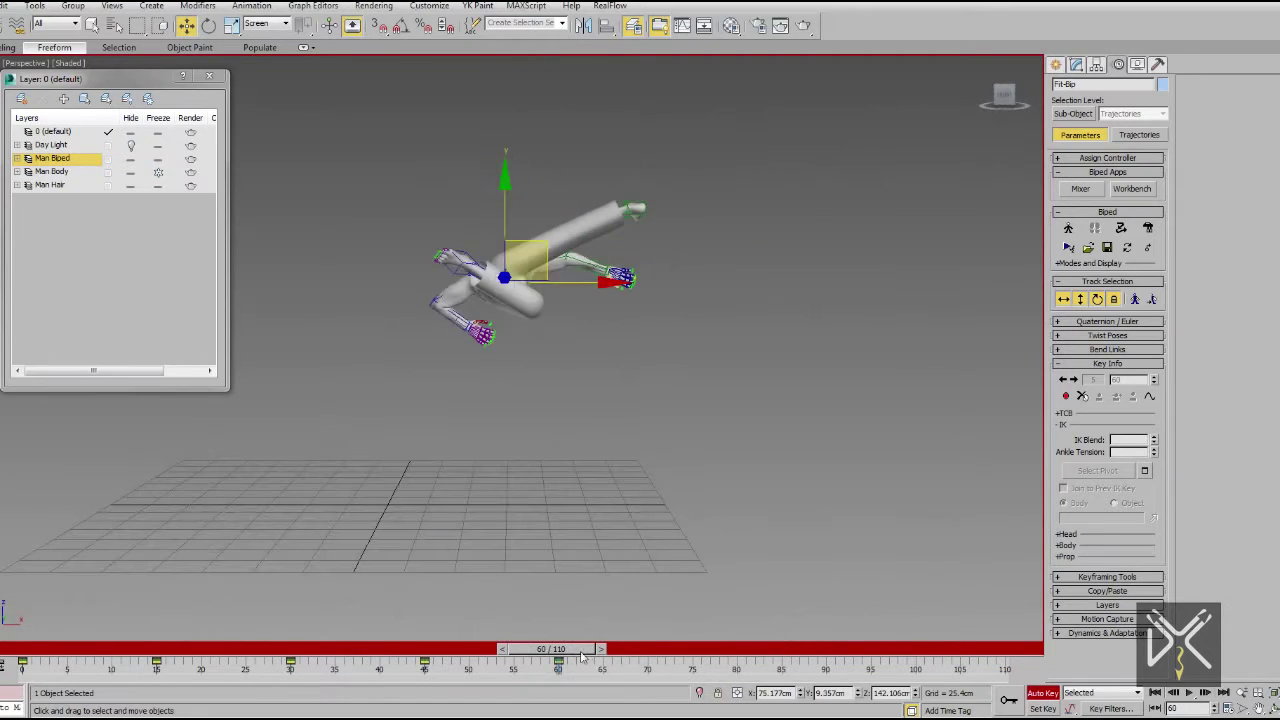
left_click_drag(558, 649, 505, 641)
mouse_move(363, 651)
left_mouse_down()
mouse_move(225, 650)
mouse_move(465, 672)
left_mouse_up()
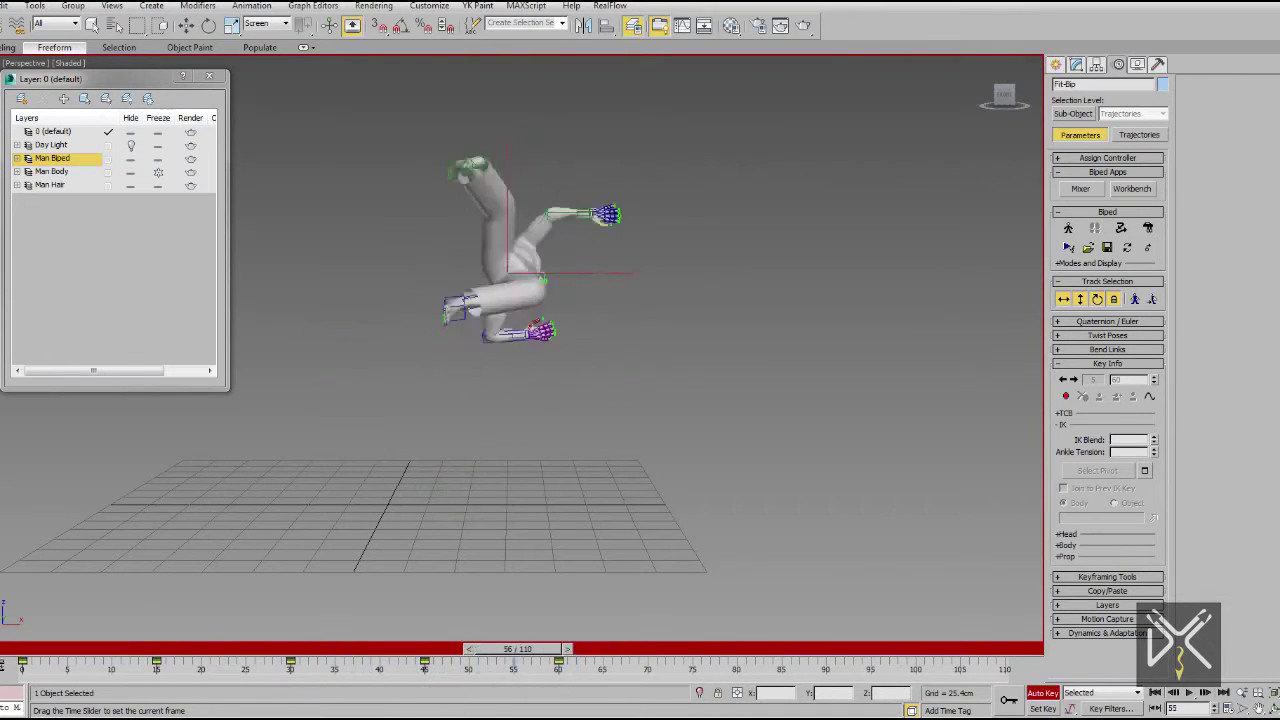
Turn on Trajectories to show the flight path, return to frame 45, and select the biped root.
left_click(1149, 396)
scroll(560, 300, "up", 3)
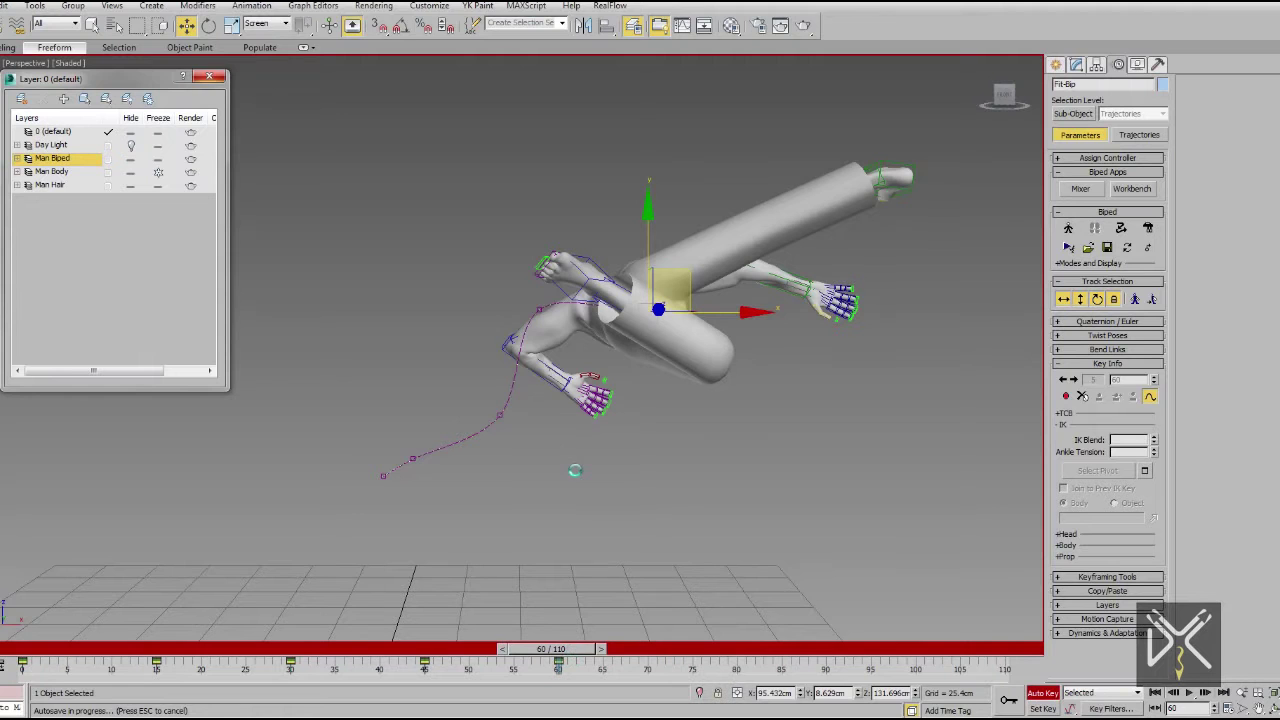
mouse_move(551, 649)
left_mouse_down()
mouse_move(425, 649)
mouse_move(560, 655)
left_mouse_up()
key("w")
left_click(573, 308)
scroll(588, 392, "down", 2)
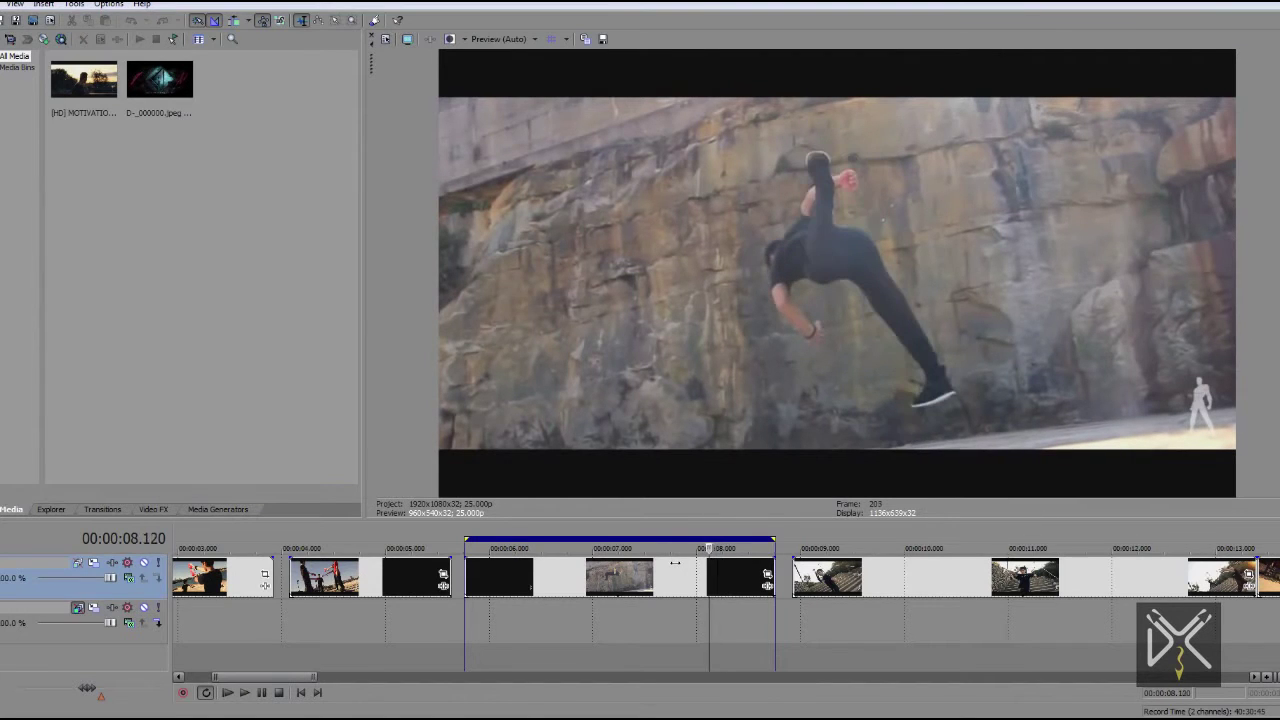
Close the Vegas Pro video preview after studying the flip reference clip.
left_click(371, 39)
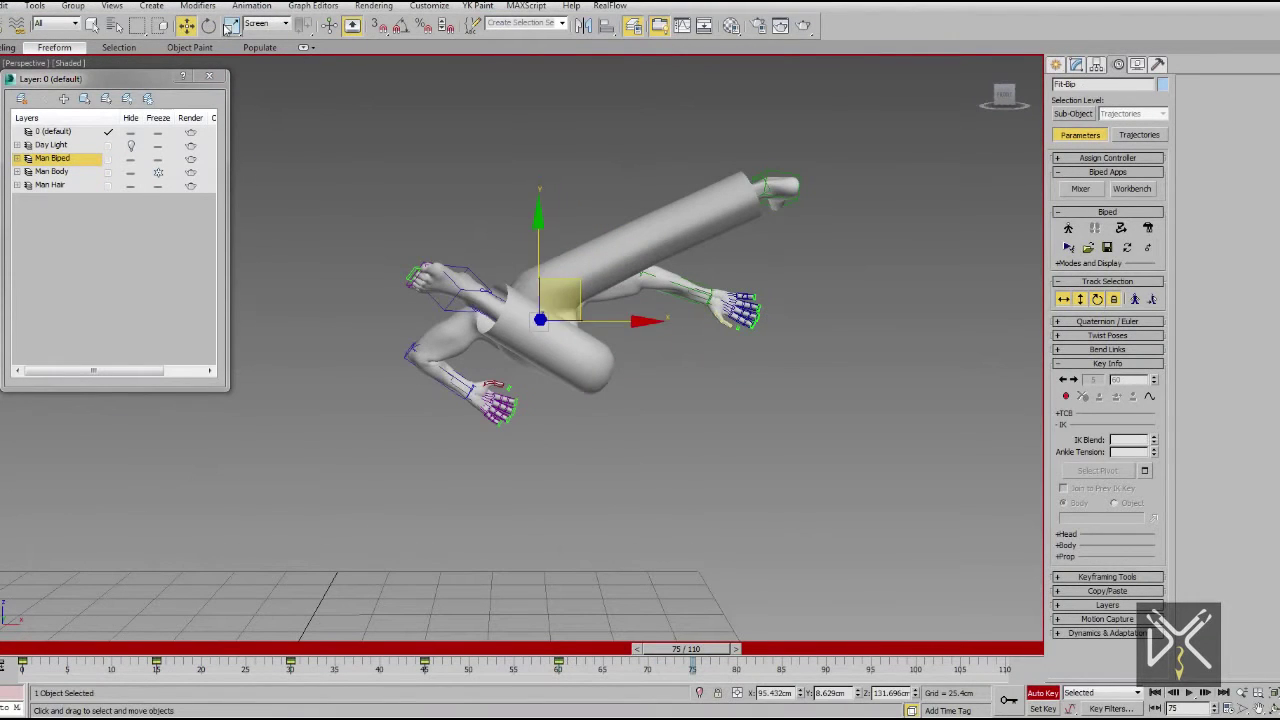
Try rotating the whole biped upright at frame 75, then undo it and keep the Rotate tool active.
left_click(208, 25)
mouse_move(540, 320)
left_mouse_down()
mouse_move(568, 318)
mouse_move(343, 191)
left_mouse_up()
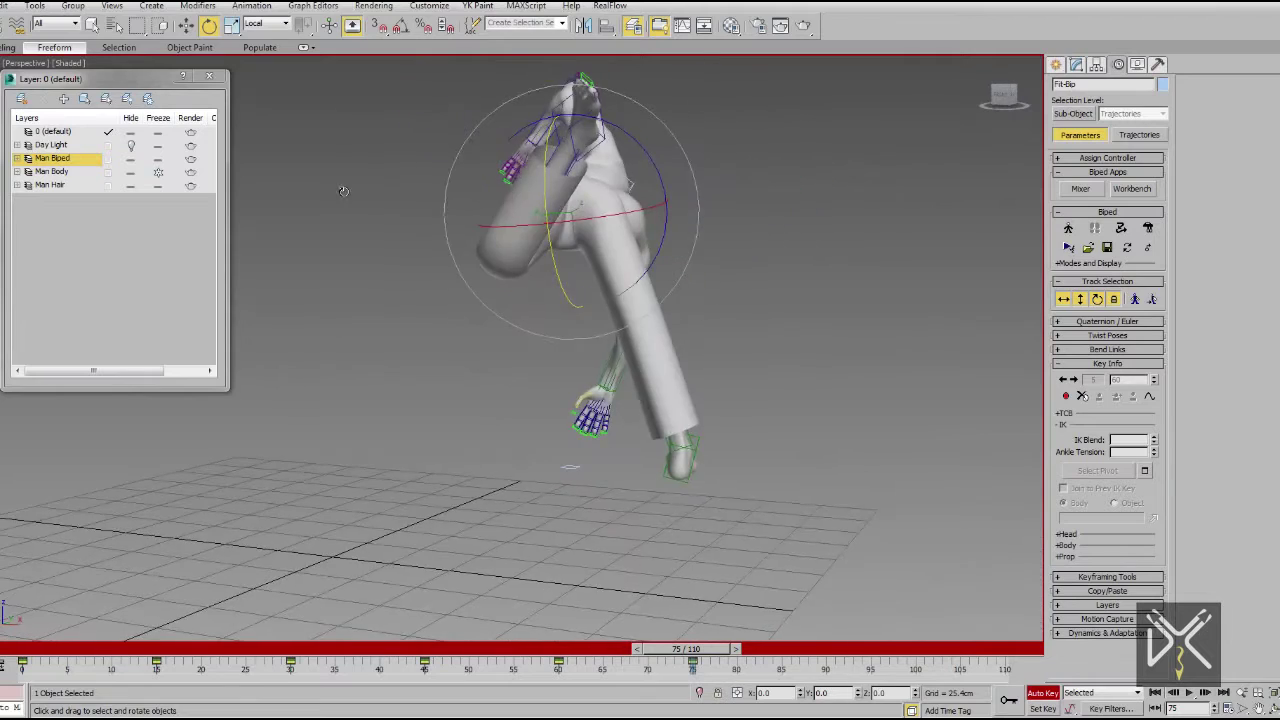
key("ctrl+z")
key("w")
scroll(620, 356, "down", 3)
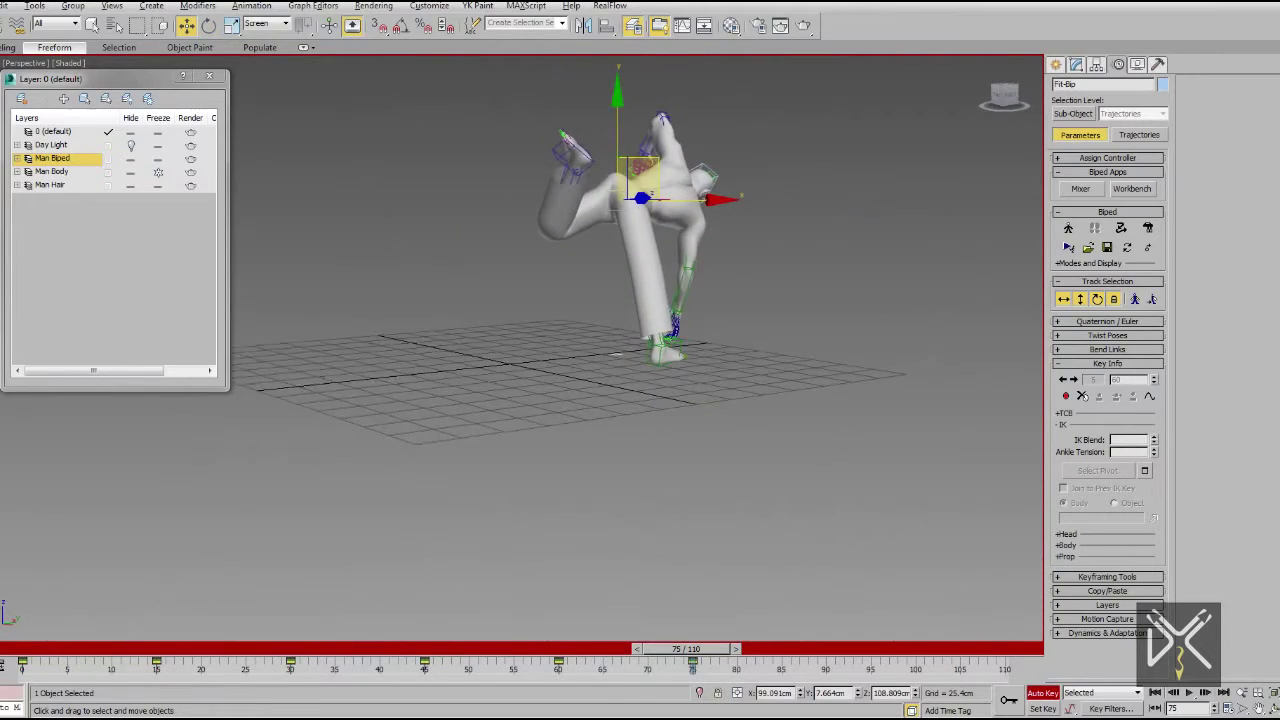
scroll(819, 411, "up", 10)
key("F3")
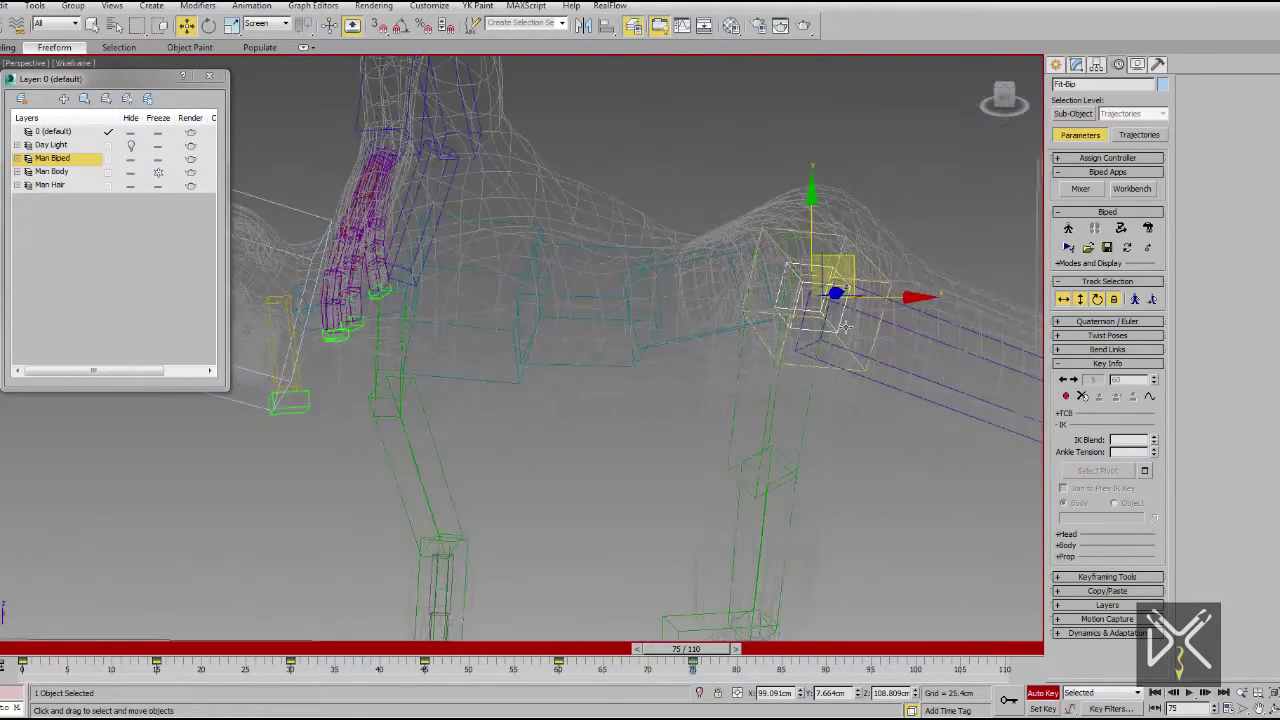
key("e")
key("F3")
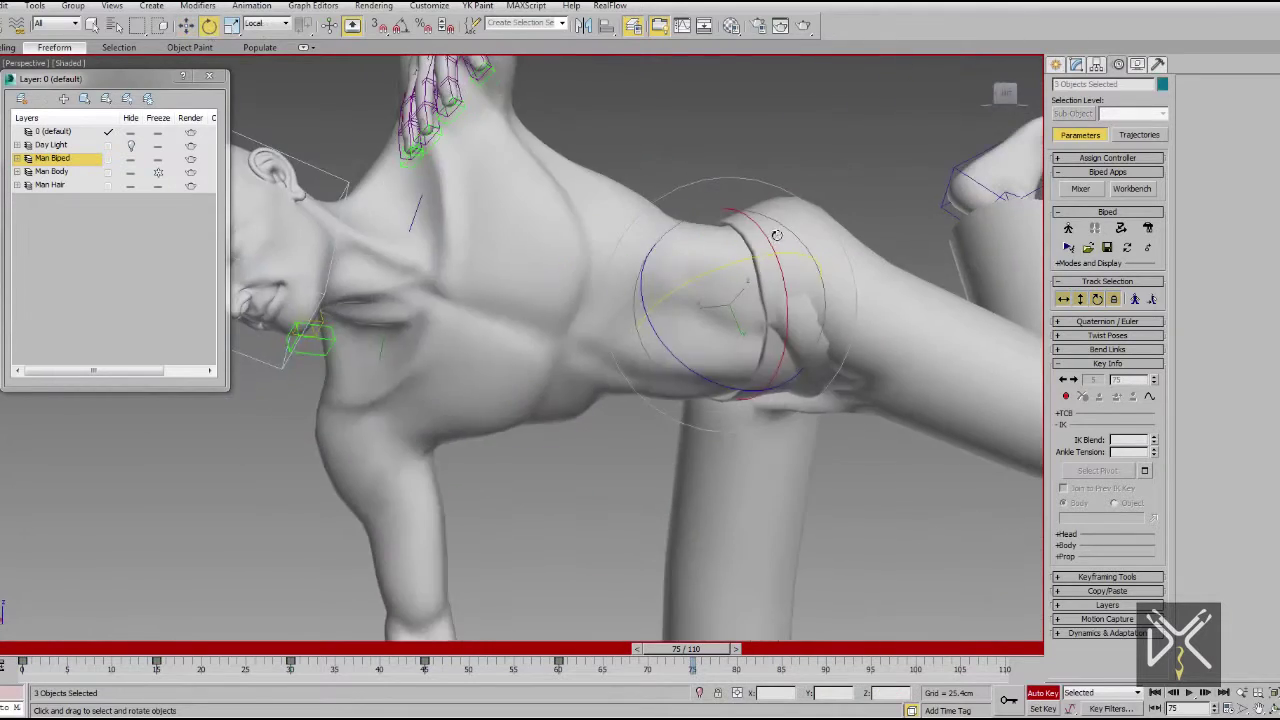
Select Spine2, raise the right upper arm, and lower the left upper arm and forearm.
middle_click_drag(600, 330, 640, 324, "alt")
left_click(640, 324)
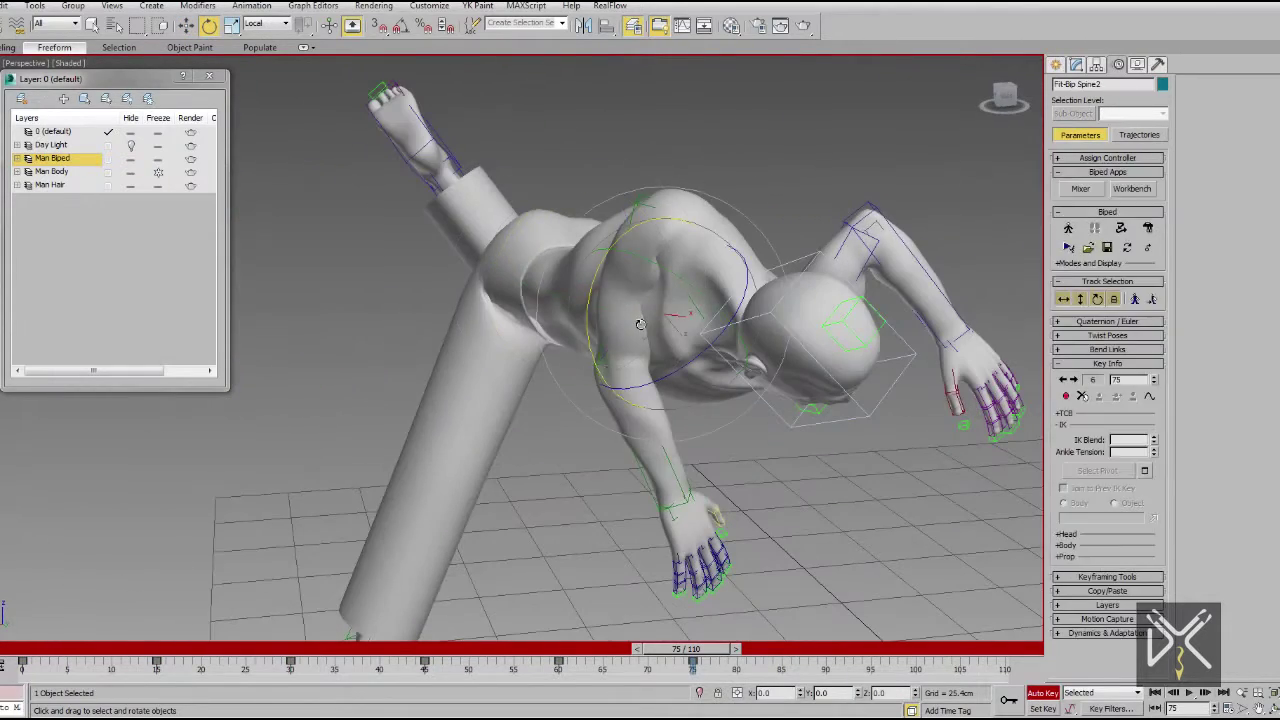
left_click_drag(733, 174, 690, 250)
mouse_move(690, 250)
middle_mouse_down("alt")
mouse_move(677, 338)
mouse_move(732, 253)
mouse_move(640, 318)
middle_mouse_up("alt")
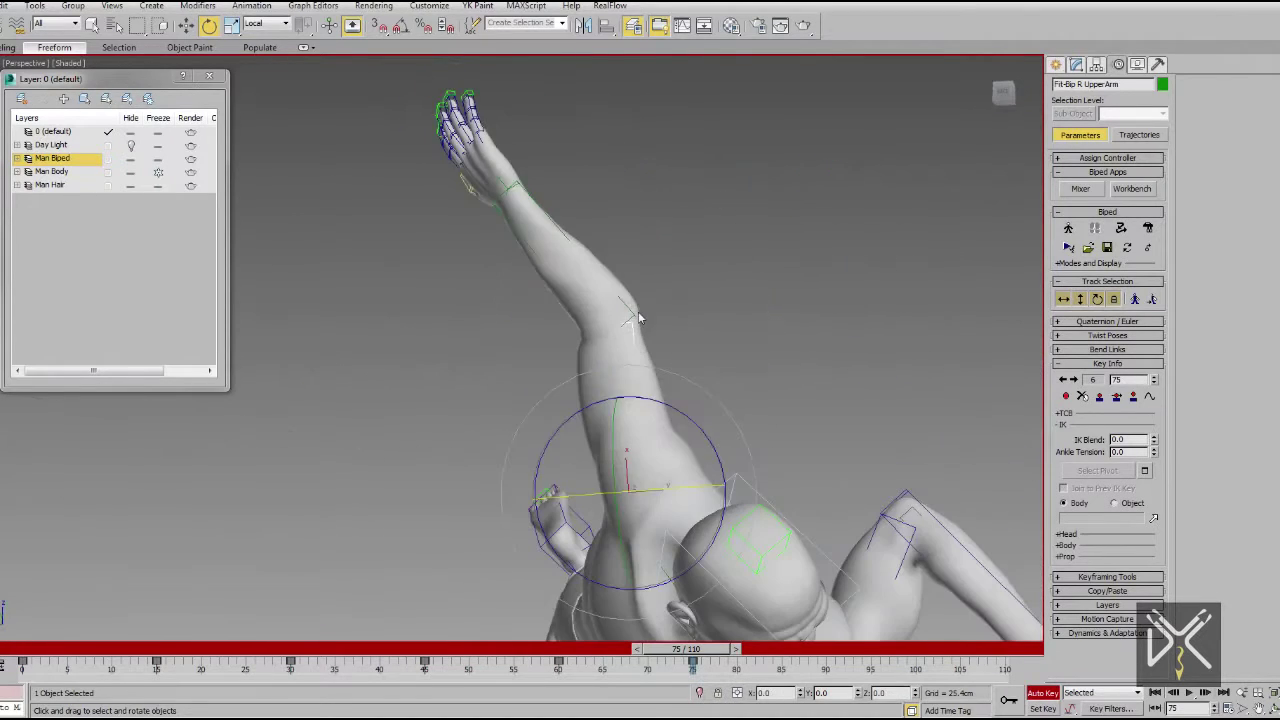
middle_click_drag(805, 403, 740, 420, "alt")
left_click(700, 400)
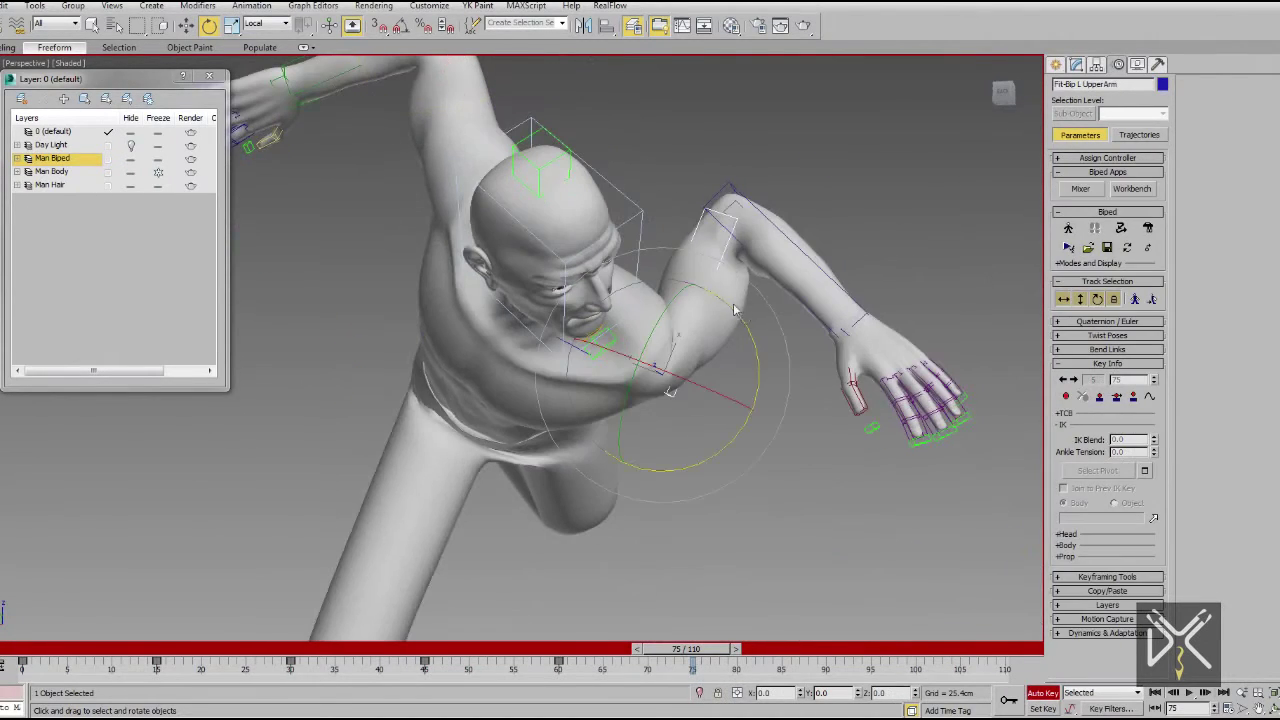
left_click_drag(760, 330, 797, 580)
left_click_drag(673, 594, 650, 620)
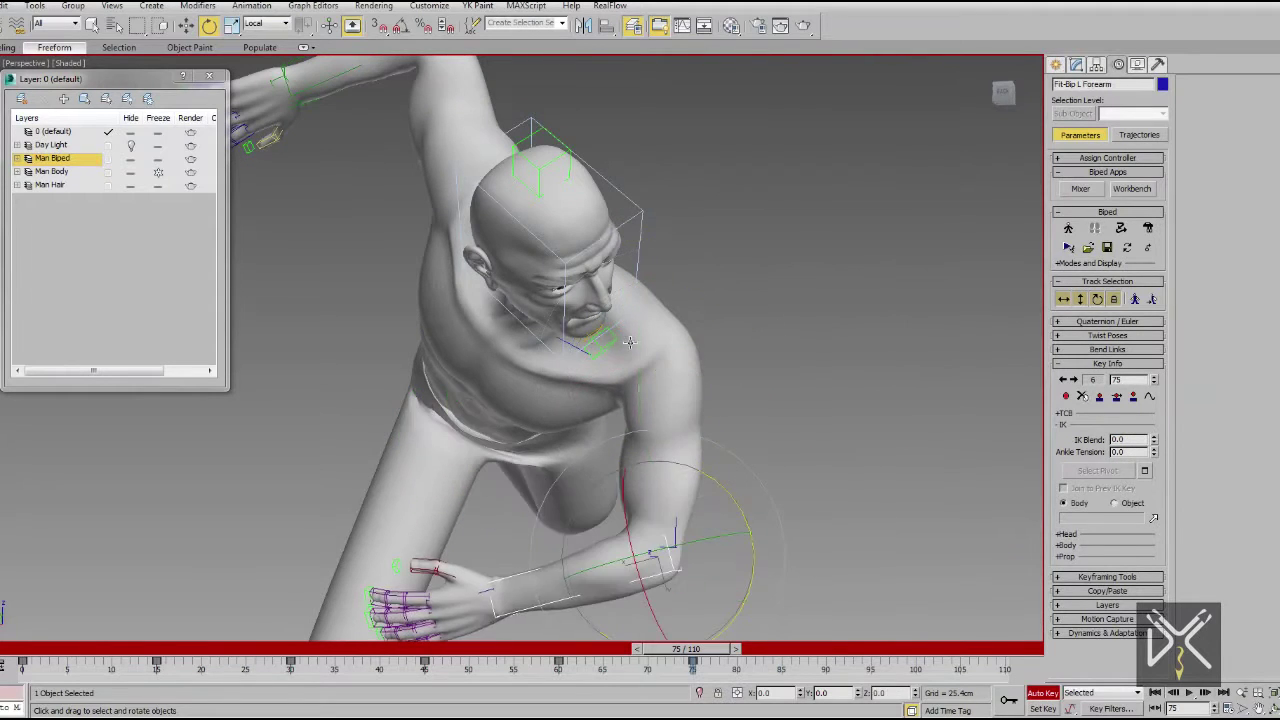
Rotate the right clavicle slightly and check the pose in wireframe.
middle_click_drag(650, 620, 679, 348, "alt")
mouse_move(689, 299)
middle_mouse_down("alt")
mouse_move(802, 412)
mouse_move(614, 380)
mouse_move(600, 330)
middle_mouse_up("alt")
left_click(585, 330)
left_click_drag(580, 385, 574, 366)
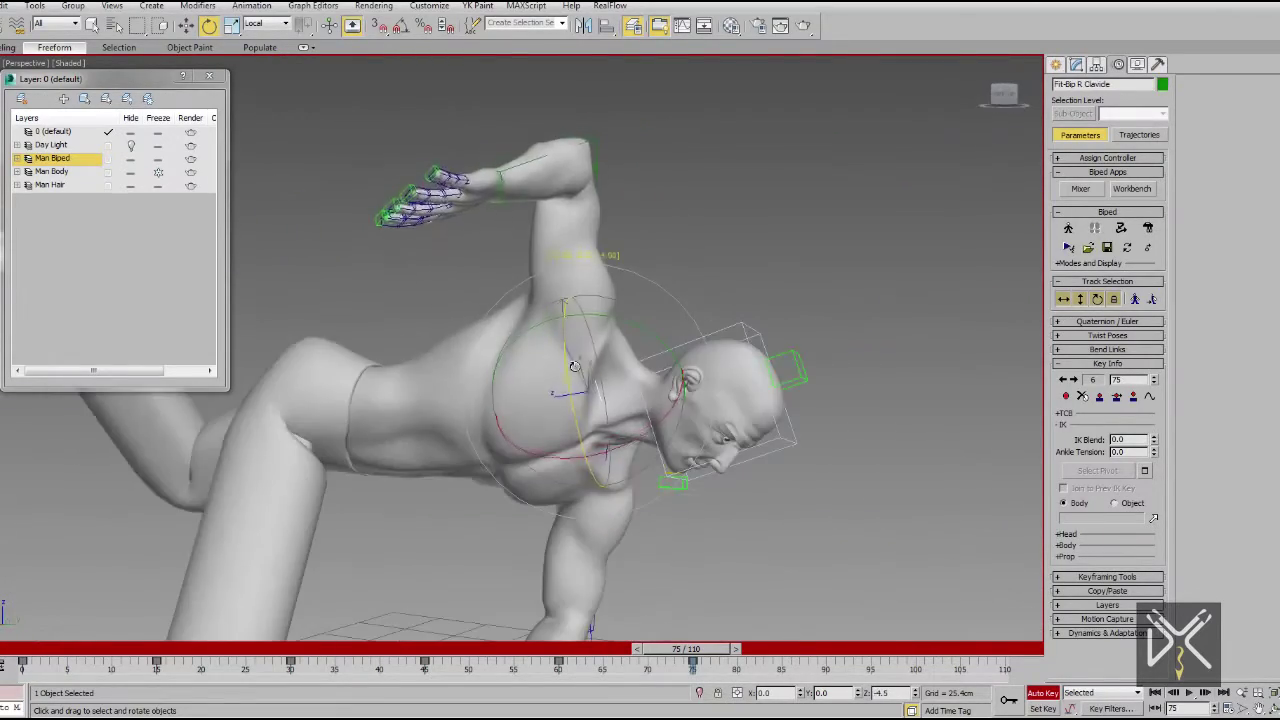
mouse_move(574, 366)
middle_mouse_down("alt")
mouse_move(613, 272)
mouse_move(600, 300)
middle_mouse_up("alt")
key("F3")
key("F3")
scroll(690, 340, "down", 3)
middle_click_drag(690, 340, 640, 330, "alt")
Select the whole biped, show its trajectory, and scrub frames 56–64 and back to 0 to review.
left_click_drag(536, 646, 585, 649)
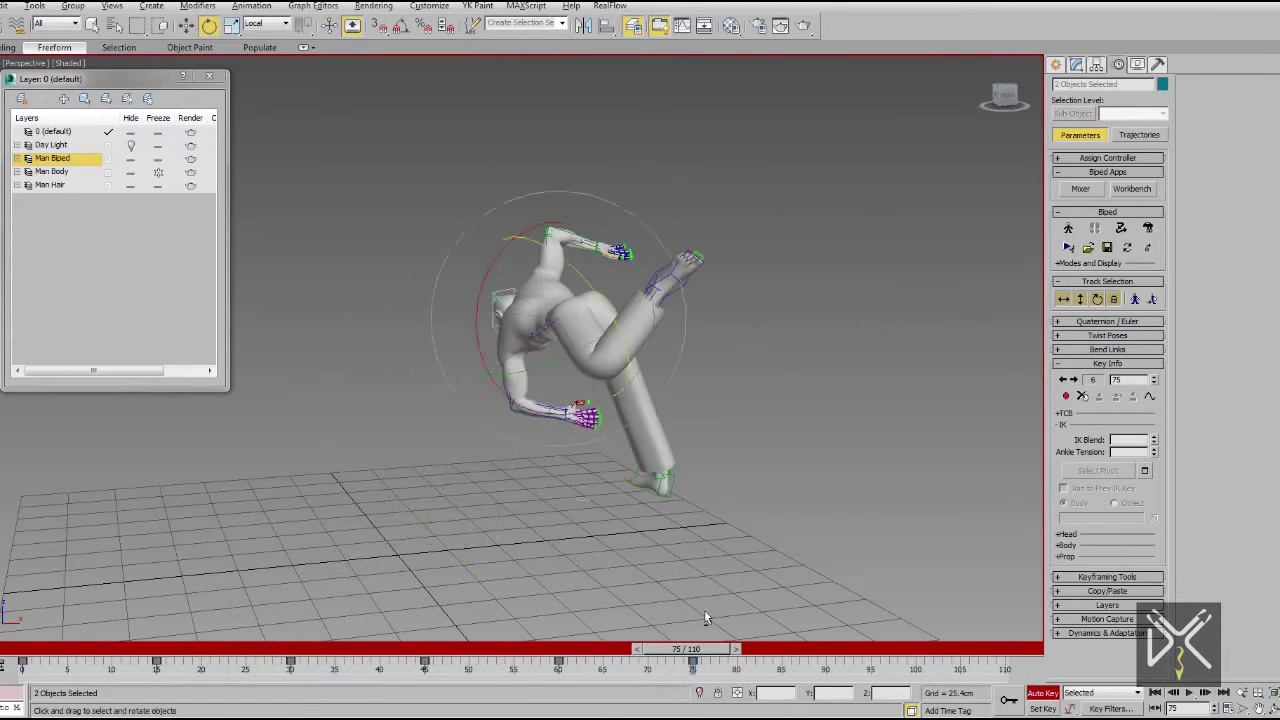
middle_click_drag(705, 617, 777, 197, "alt")
key("ctrl+a")
left_click(1149, 396)
middle_click_drag(640, 400, 600, 430, "alt")
mouse_move(698, 649)
left_mouse_down()
mouse_move(597, 649)
mouse_move(740, 650)
mouse_move(371, 649)
mouse_move(711, 649)
mouse_move(453, 698)
left_mouse_up()
mouse_move(425, 649)
left_mouse_down()
mouse_move(45, 649)
mouse_move(711, 649)
left_mouse_up()
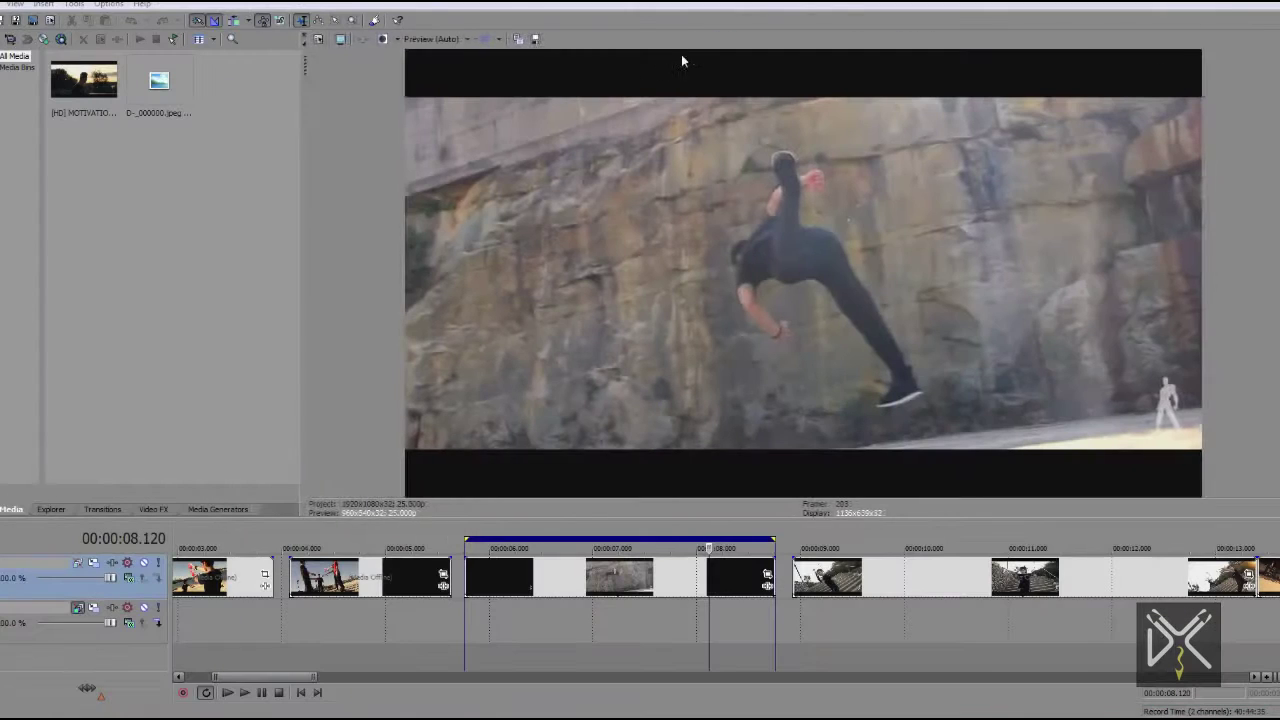
Step the Vegas reference clip forward to 00:00:08.480 and close the preview.
left_click(718, 557)
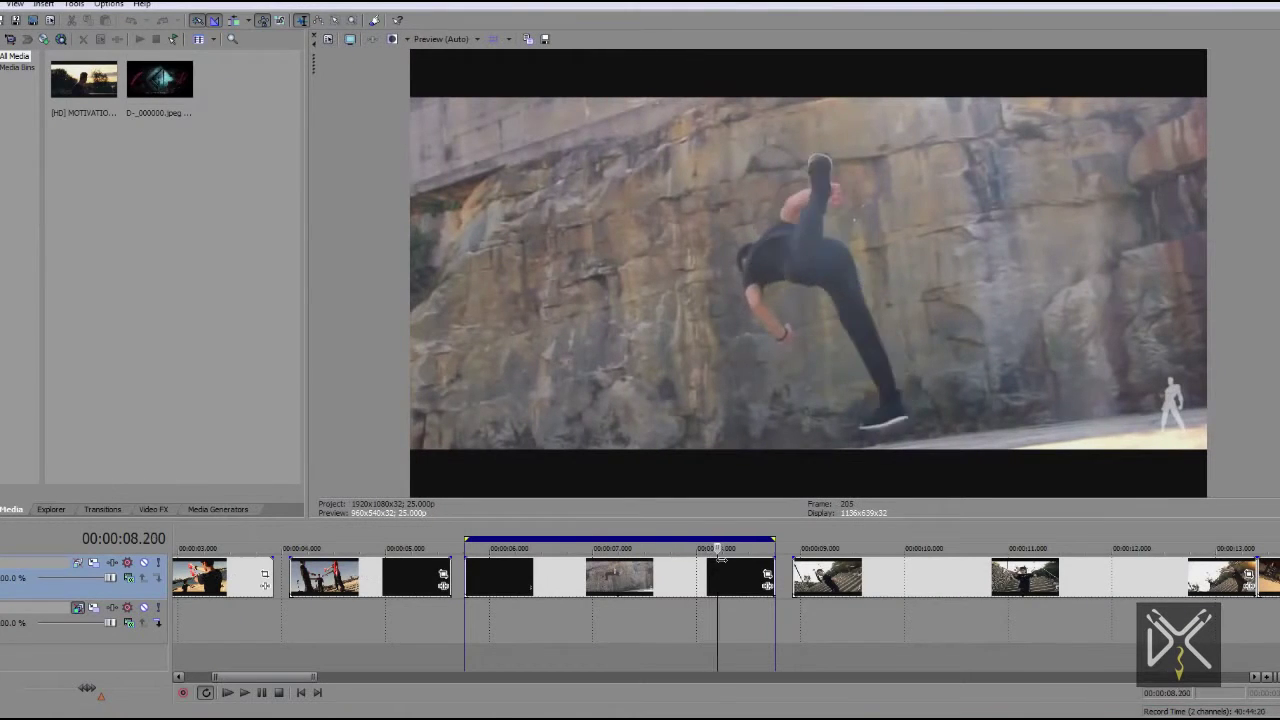
key("Right")
key("Right")
key("Right")
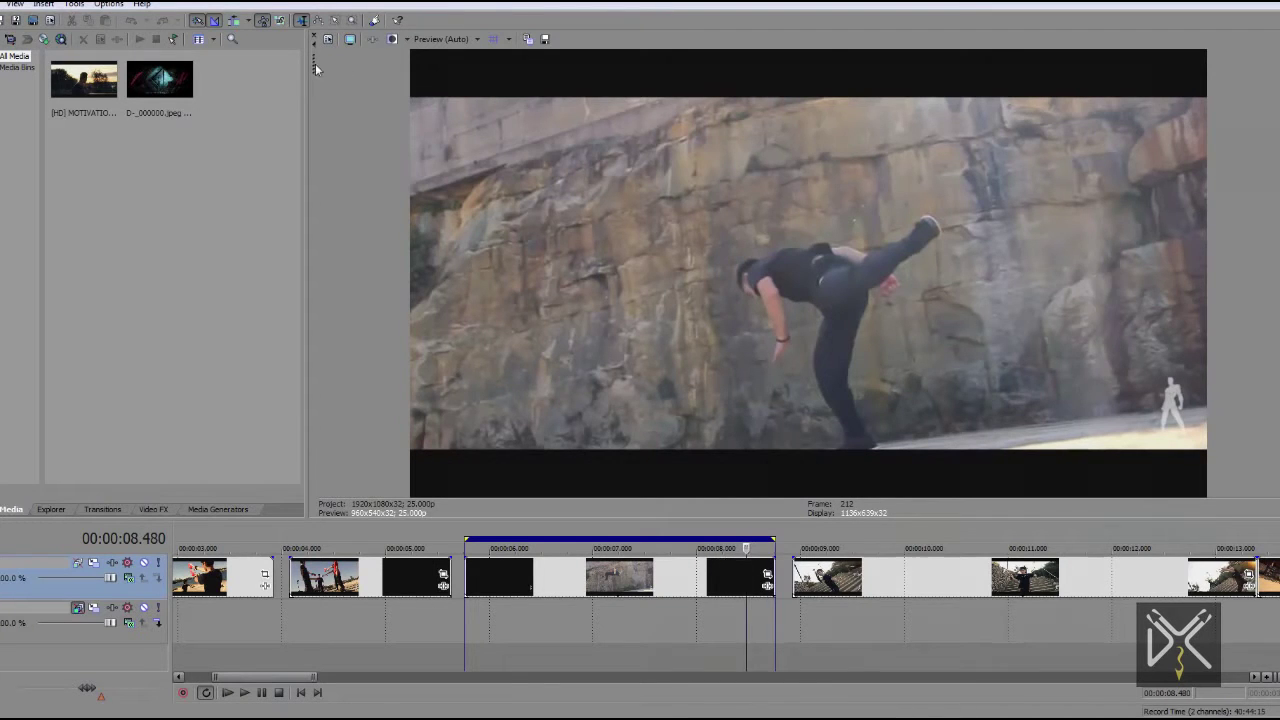
left_click(316, 68)
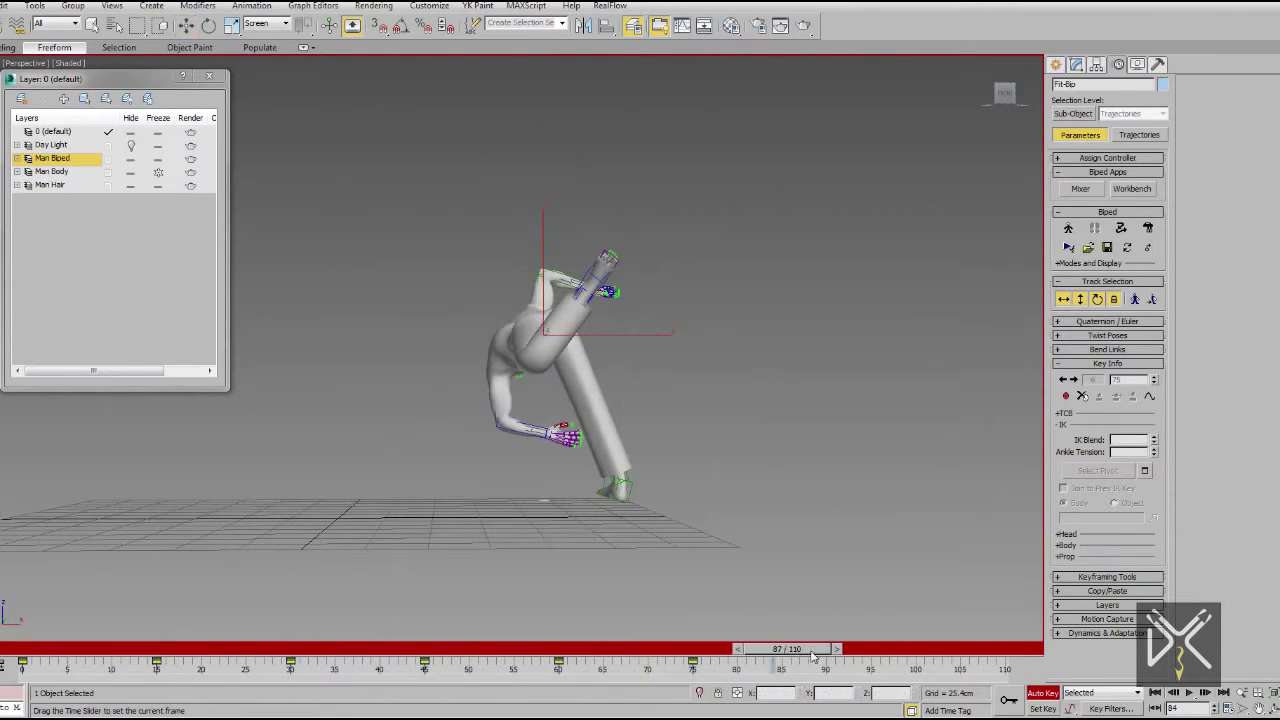
Go to frame 90 and rotate the biped's spine about 41 degrees.
left_click_drag(813, 655, 813, 652)
key("w")
scroll(554, 327, "up", 3)
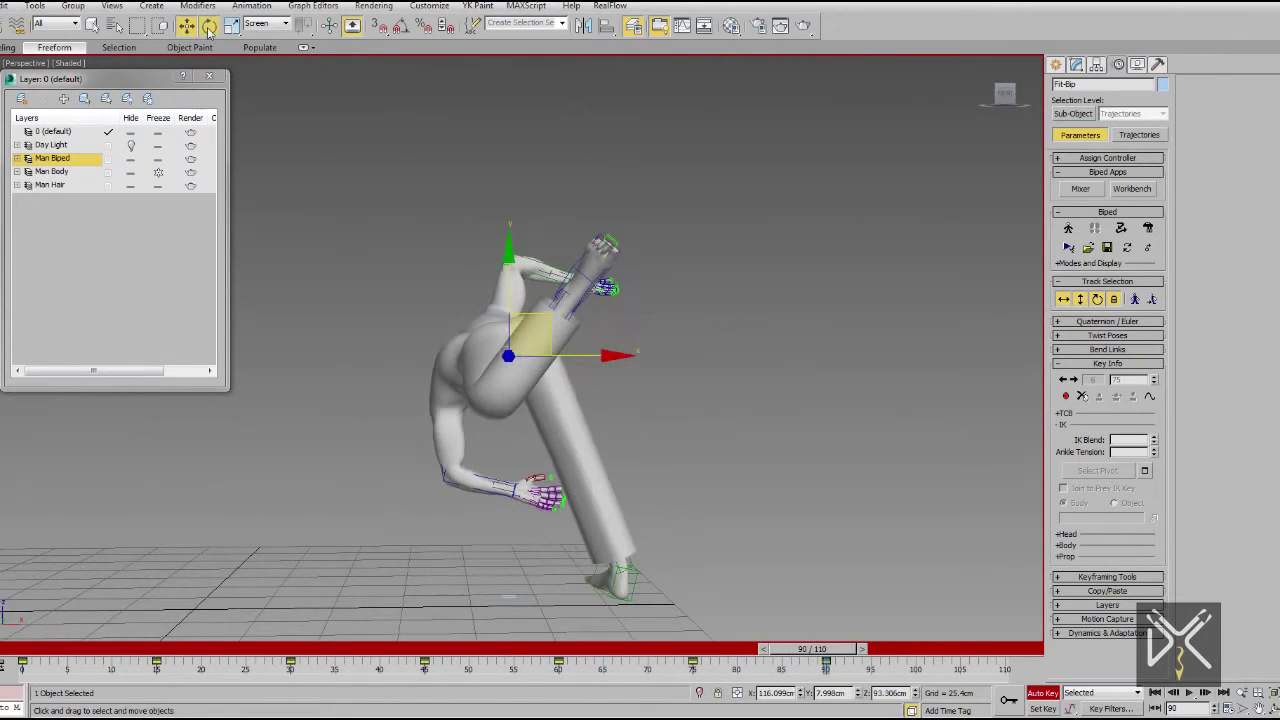
left_click(209, 27)
middle_click_drag(450, 300, 600, 300, "alt")
Tilt, turn and reposition the right foot for the frame-90 landing.
left_click_drag(650, 205, 702, 236)
middle_click_drag(500, 330, 620, 330, "alt")
left_click(686, 590)
key("z")
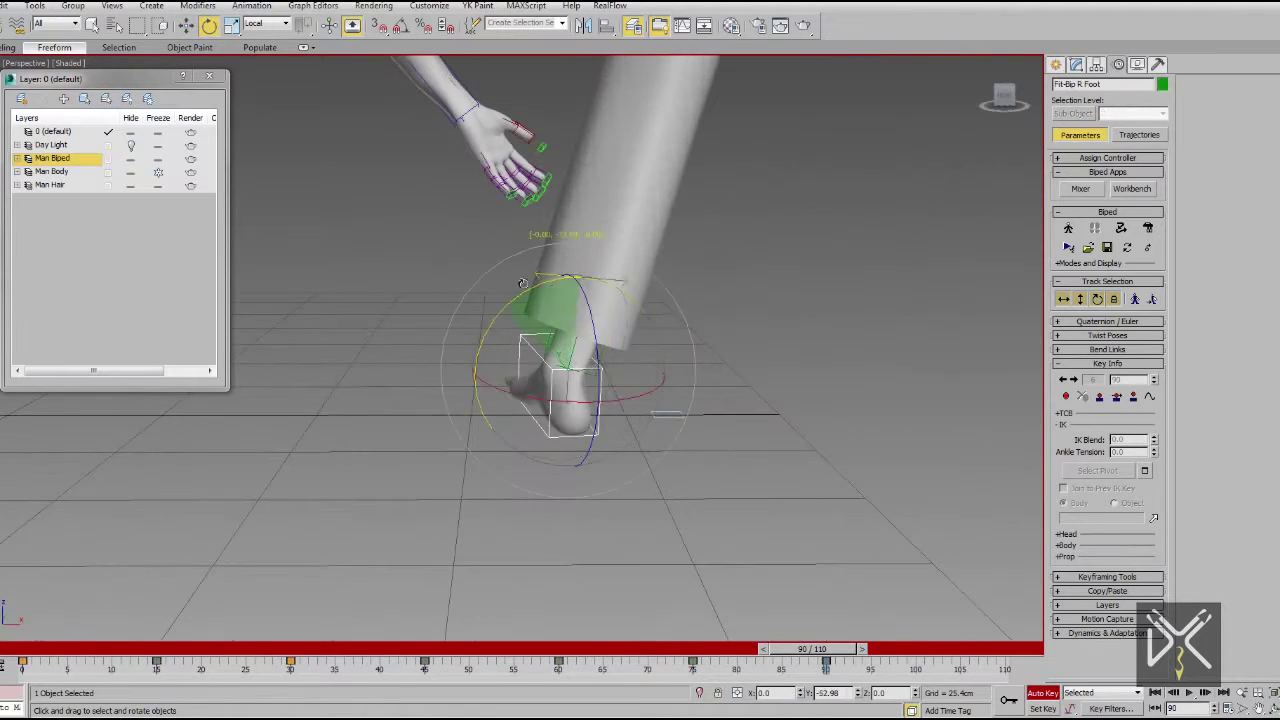
left_click_drag(522, 284, 524, 286)
middle_click_drag(524, 286, 640, 300, "alt")
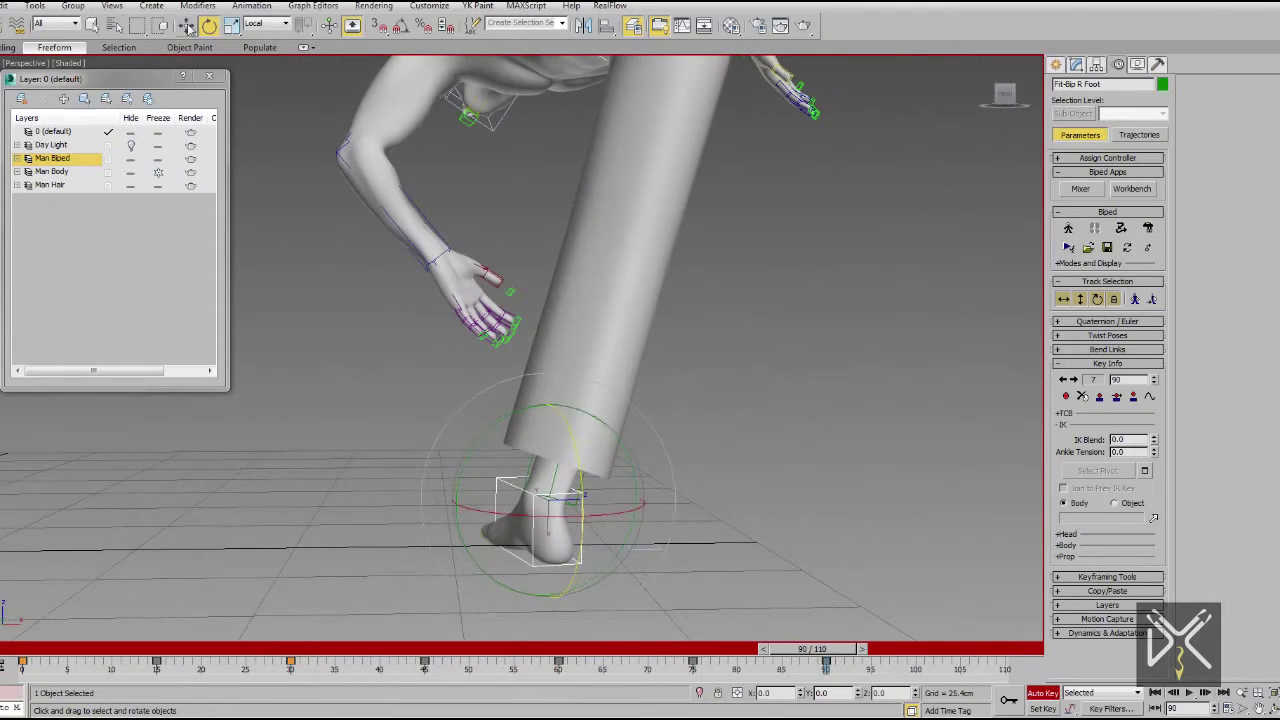
left_click(188, 27)
mouse_move(560, 460)
middle_mouse_down("alt")
mouse_move(604, 444)
mouse_move(640, 350)
middle_mouse_up("alt")
Select the centre of mass, then the left thigh, viewing the figure in wireframe.
left_click(630, 337)
key("z")
key("e")
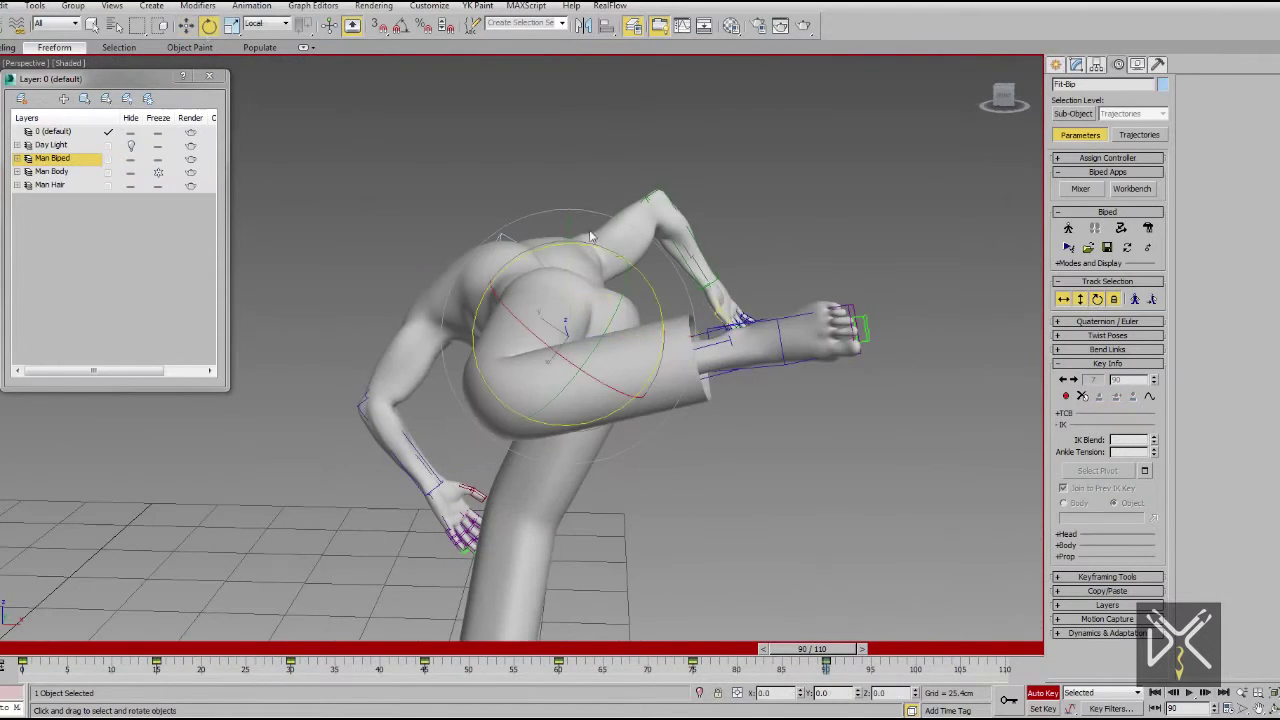
mouse_move(590, 236)
middle_mouse_down("alt")
mouse_move(583, 318)
mouse_move(435, 445)
middle_mouse_up("alt")
left_click(583, 318)
key("F3")
key("F3")
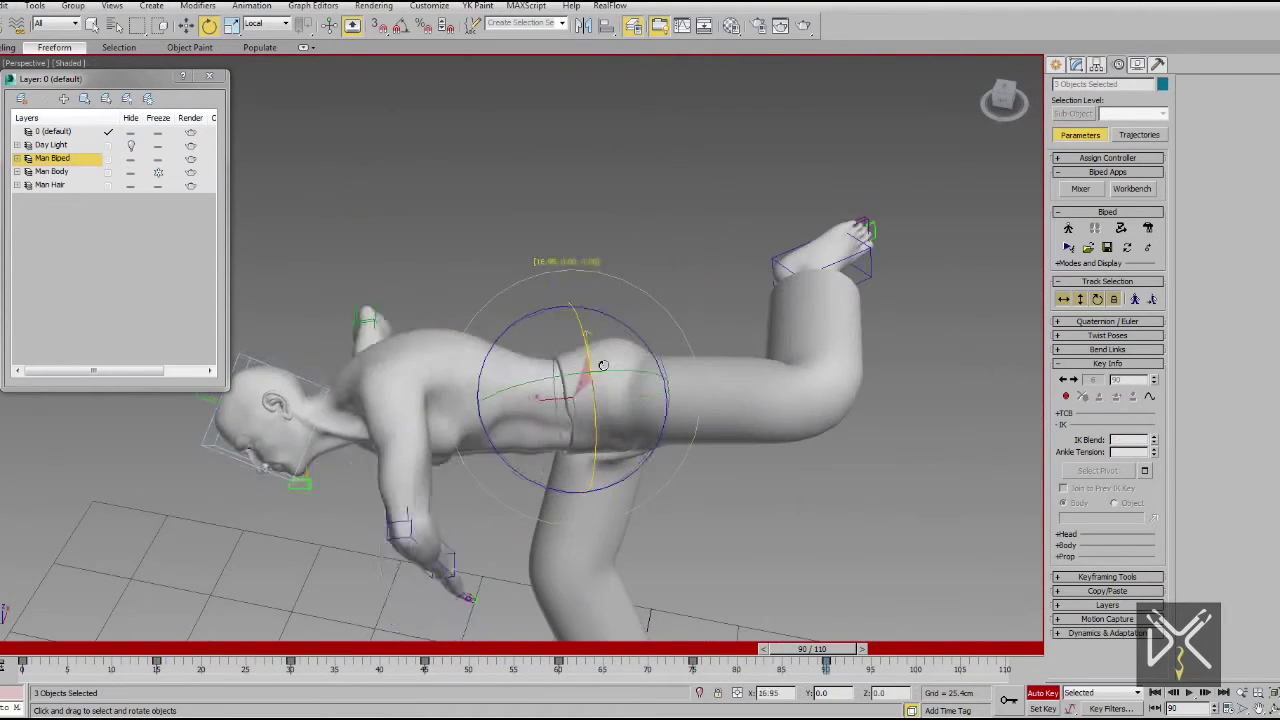
middle_click_drag(540, 389, 455, 382, "alt")
mouse_move(541, 315)
middle_mouse_down("alt")
mouse_move(829, 317)
mouse_move(551, 313)
middle_mouse_up("alt")
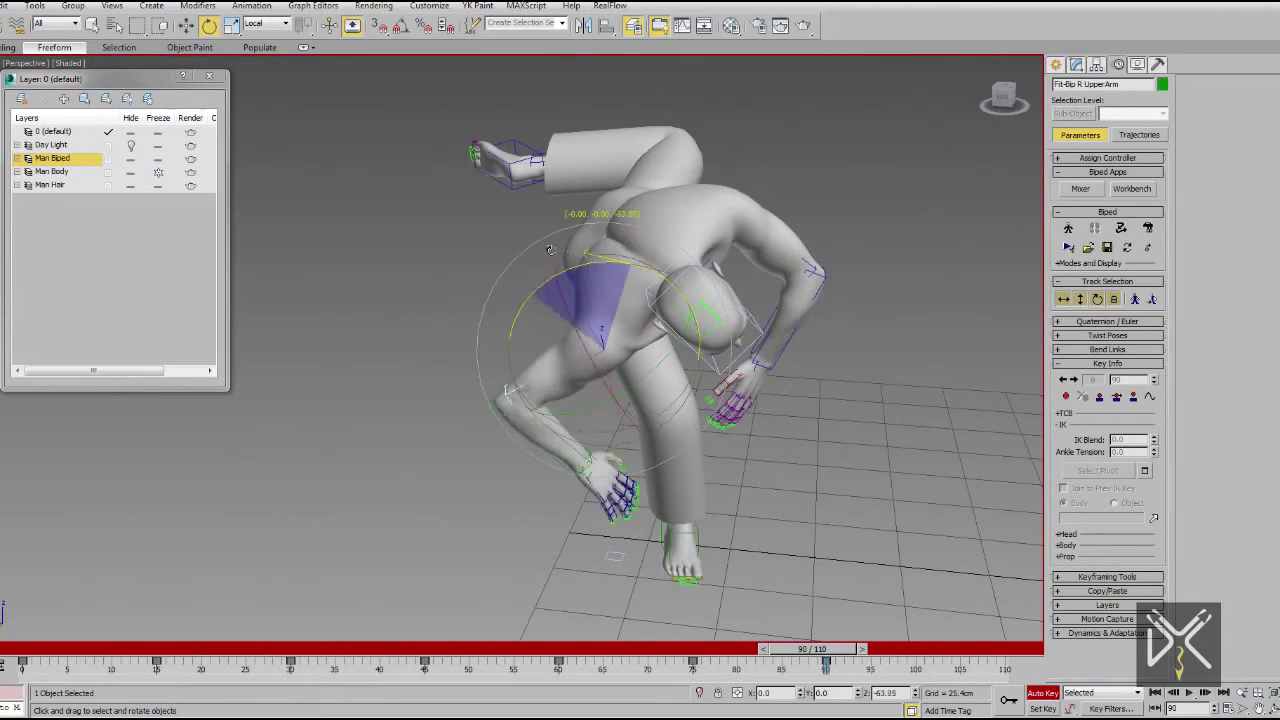
Swing both upper arms down and bend the left hand at the wrist.
left_click_drag(550, 249, 552, 250)
middle_click_drag(552, 250, 500, 441, "alt")
middle_click_drag(536, 349, 650, 340, "alt")
mouse_move(757, 337)
middle_mouse_down("alt")
mouse_move(650, 320)
mouse_move(711, 290)
middle_mouse_up("alt")
left_click(711, 290)
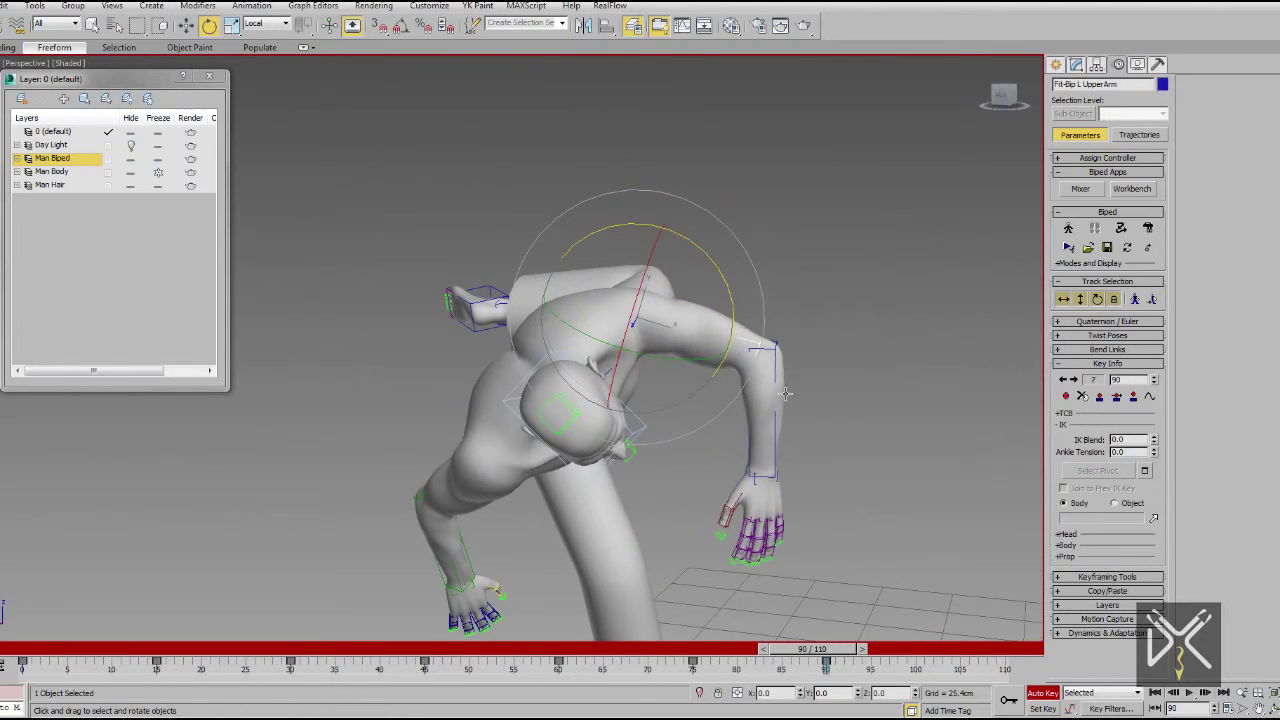
middle_click_drag(685, 361, 640, 212, "alt")
left_click_drag(640, 212, 665, 229)
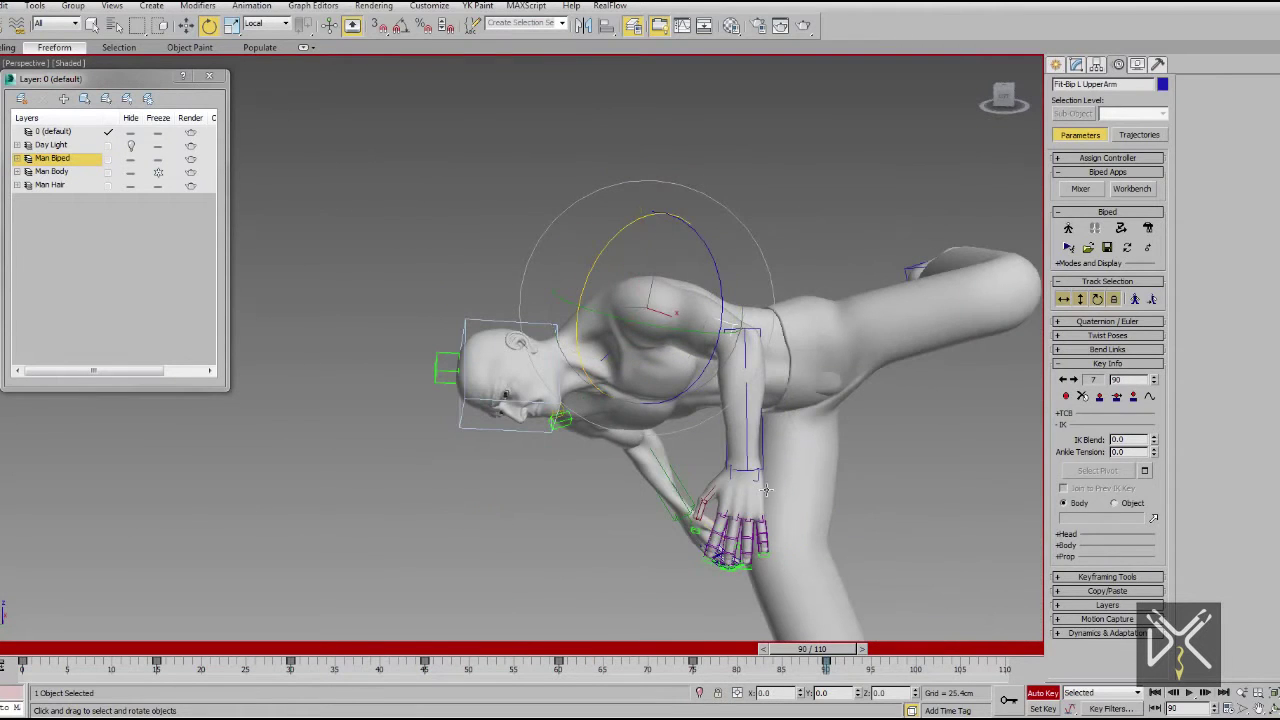
left_click(766, 489)
middle_click_drag(766, 489, 740, 300, "alt")
left_click_drag(740, 300, 737, 281)
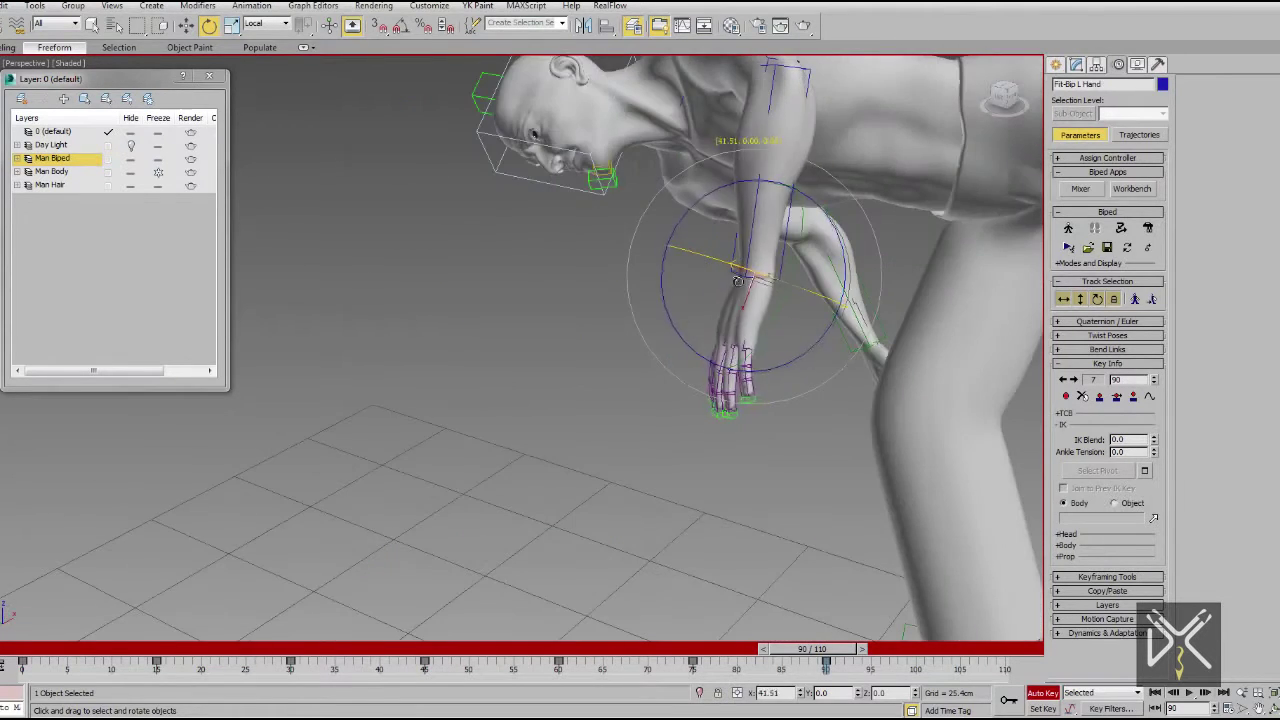
middle_click_drag(737, 281, 735, 379, "alt")
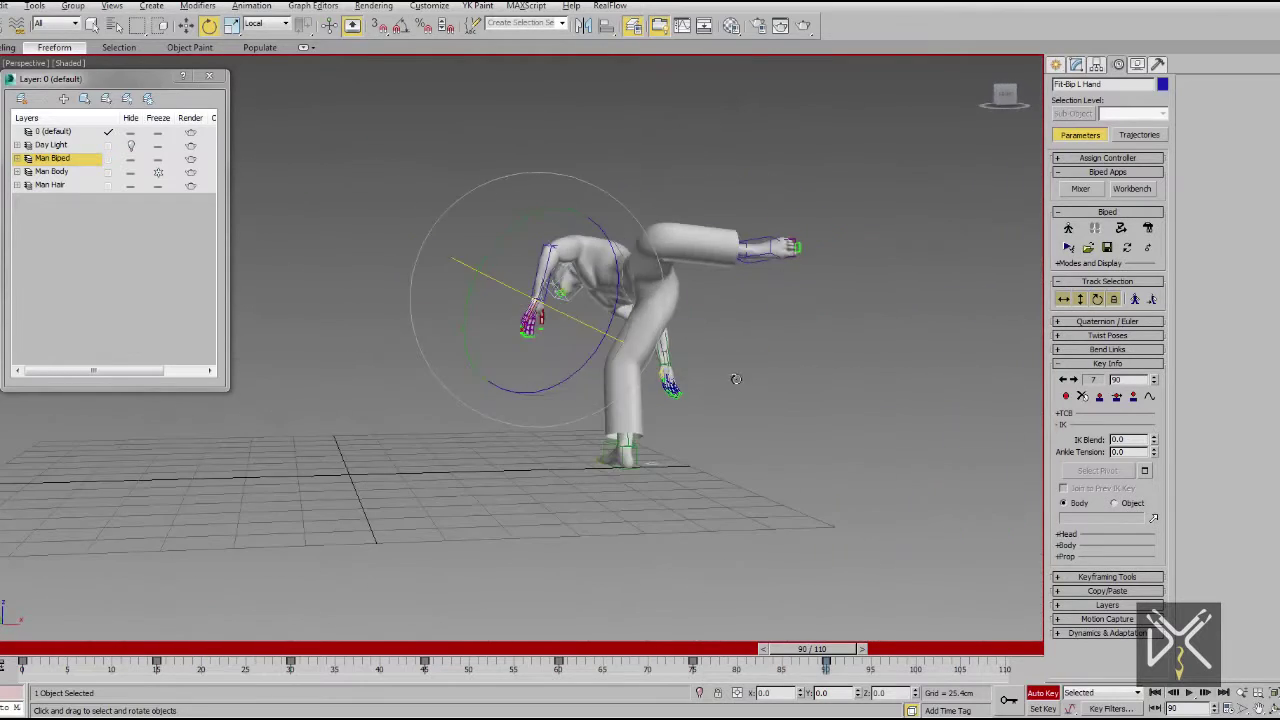
Preview the motion across frames 65–77 and 40–63 with the centre of mass selected.
mouse_move(700, 648)
left_mouse_down()
mouse_move(230, 648)
mouse_move(830, 648)
mouse_move(360, 648)
mouse_move(632, 610)
mouse_move(890, 650)
mouse_move(243, 648)
mouse_move(786, 648)
left_mouse_up()
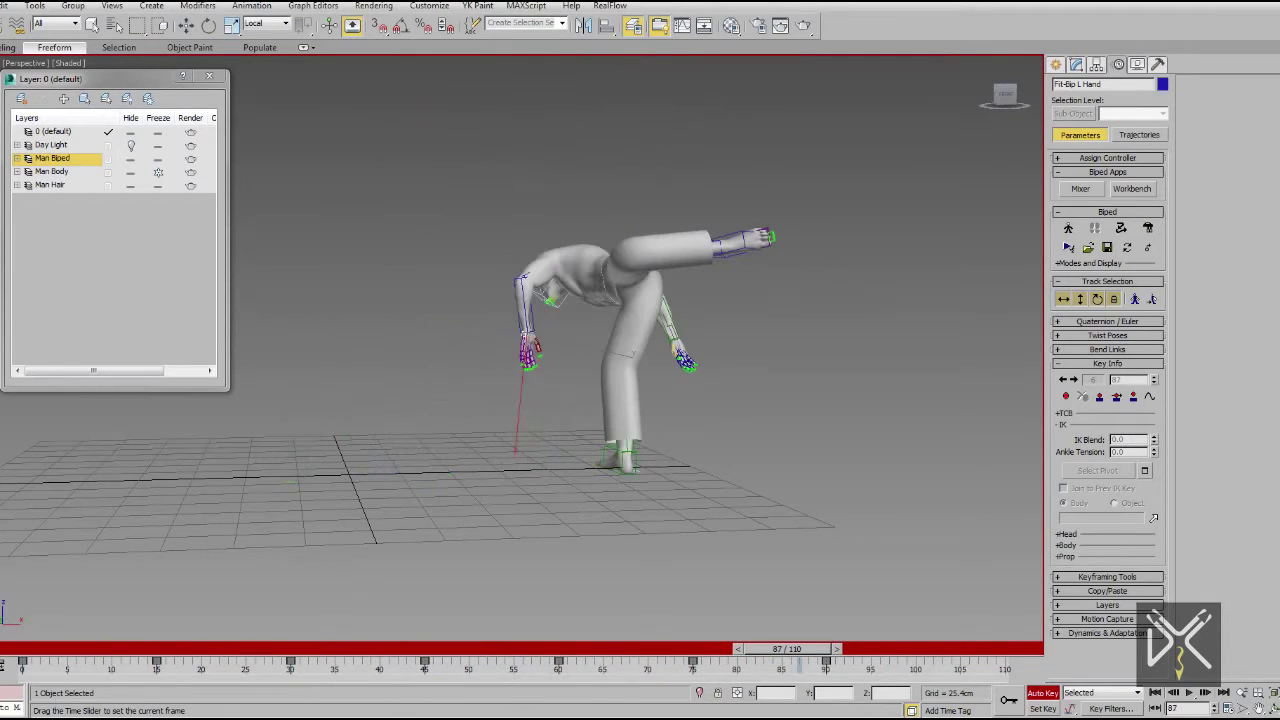
left_click(1078, 300)
middle_click_drag(690, 350, 728, 356, "alt")
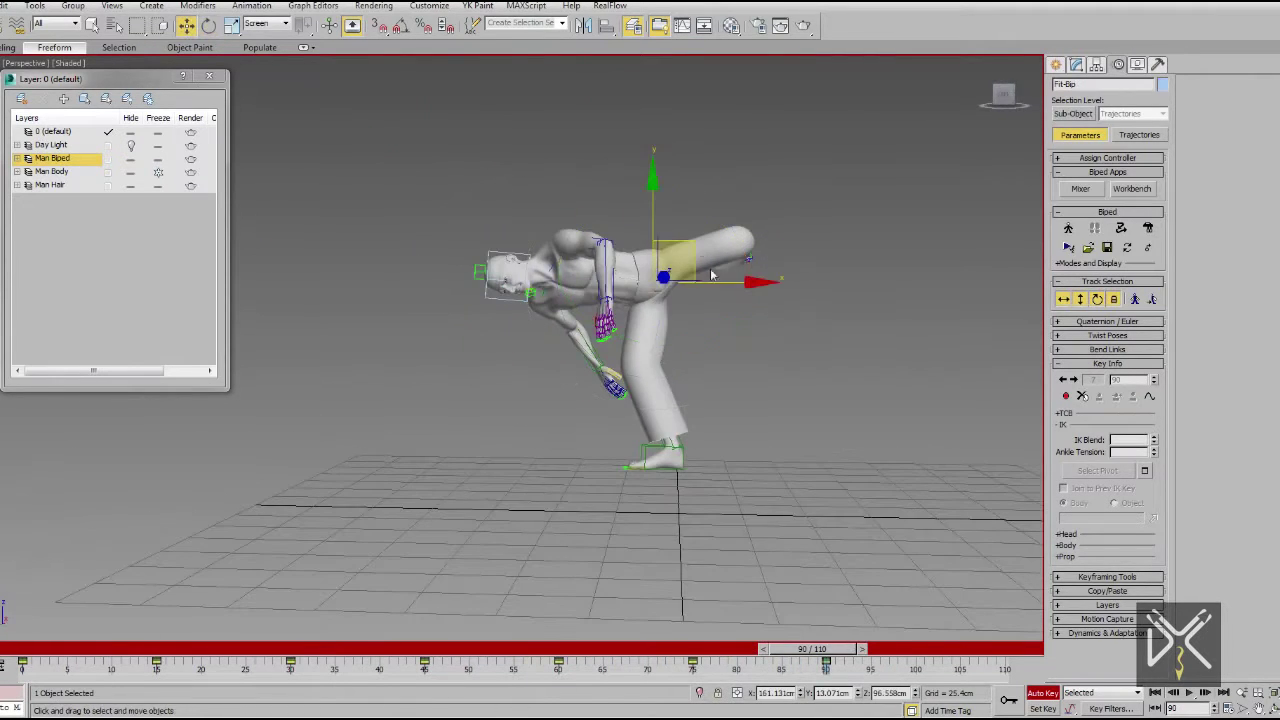
mouse_move(812, 648)
left_mouse_down()
mouse_move(386, 648)
mouse_move(613, 636)
mouse_move(988, 648)
left_mouse_up()
Jump to frame 110 and rotate the pelvis and upper body upright.
key("w")
mouse_move(633, 370)
middle_mouse_down()
mouse_move(533, 370)
mouse_move(708, 410)
middle_mouse_up()
scroll(533, 370, "up", 5)
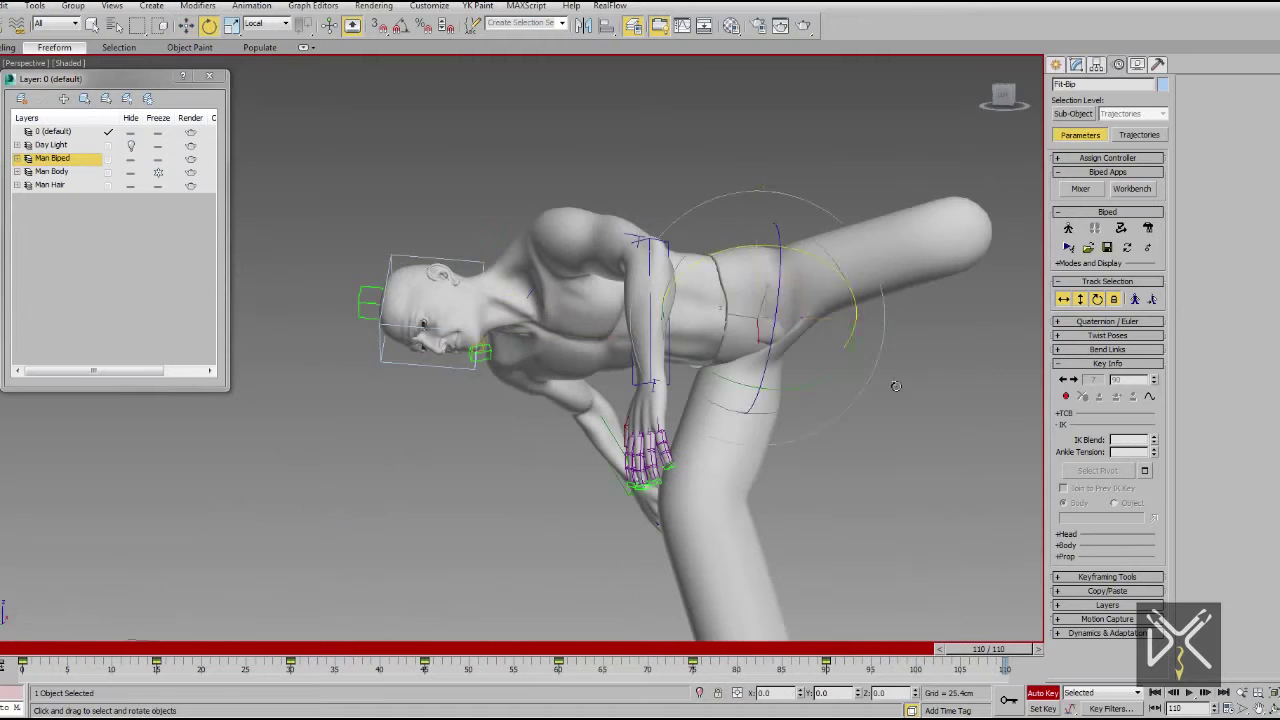
middle_click_drag(895, 386, 900, 520, "alt")
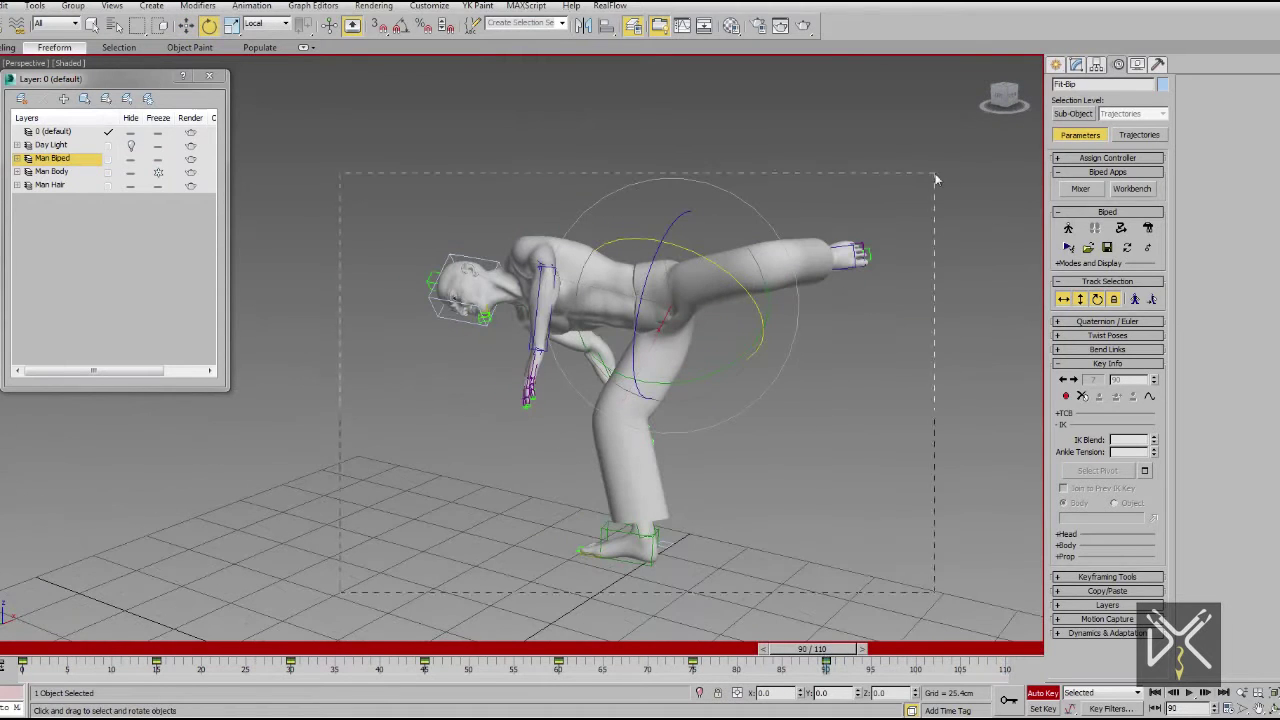
left_click_drag(679, 303, 817, 318)
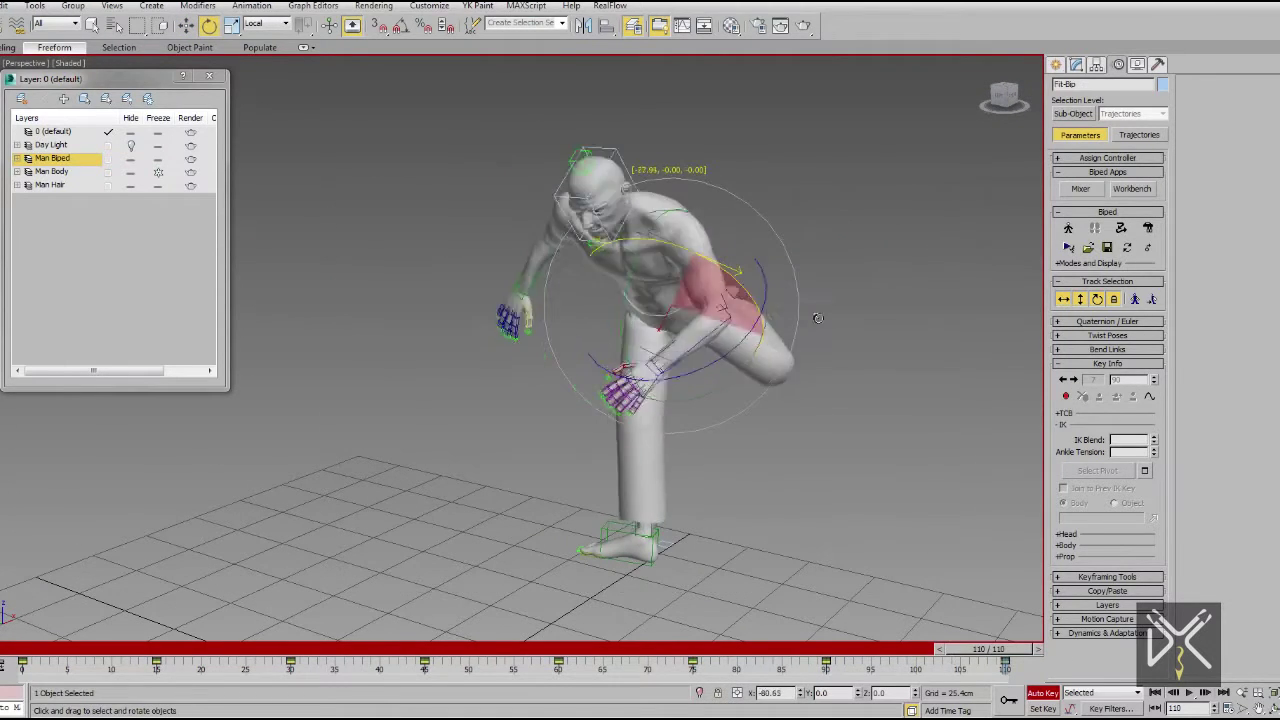
left_click_drag(686, 333, 748, 250)
Switch to Front view and zoom on the selected foot to move it flat.
middle_click_drag(729, 343, 767, 466, "alt")
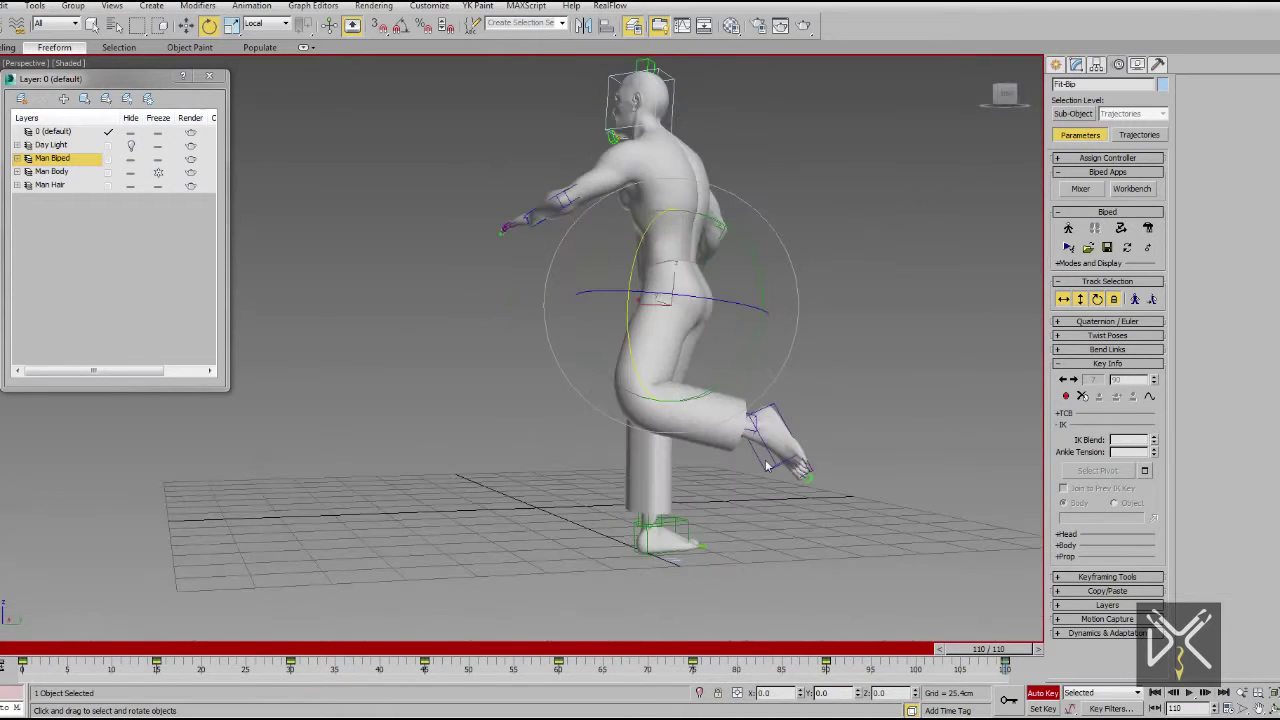
middle_click_drag(727, 532, 789, 480, "alt")
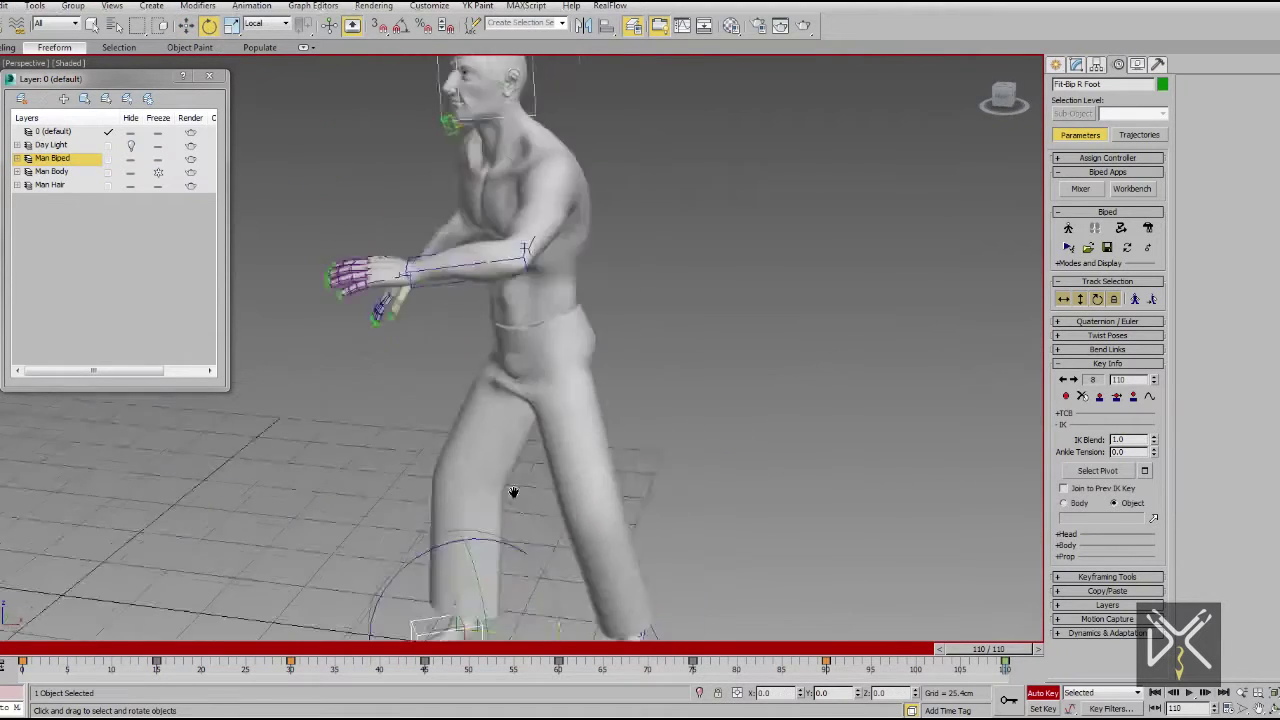
middle_click_drag(755, 474, 711, 481, "alt")
key("w")
key("f")
key("z")
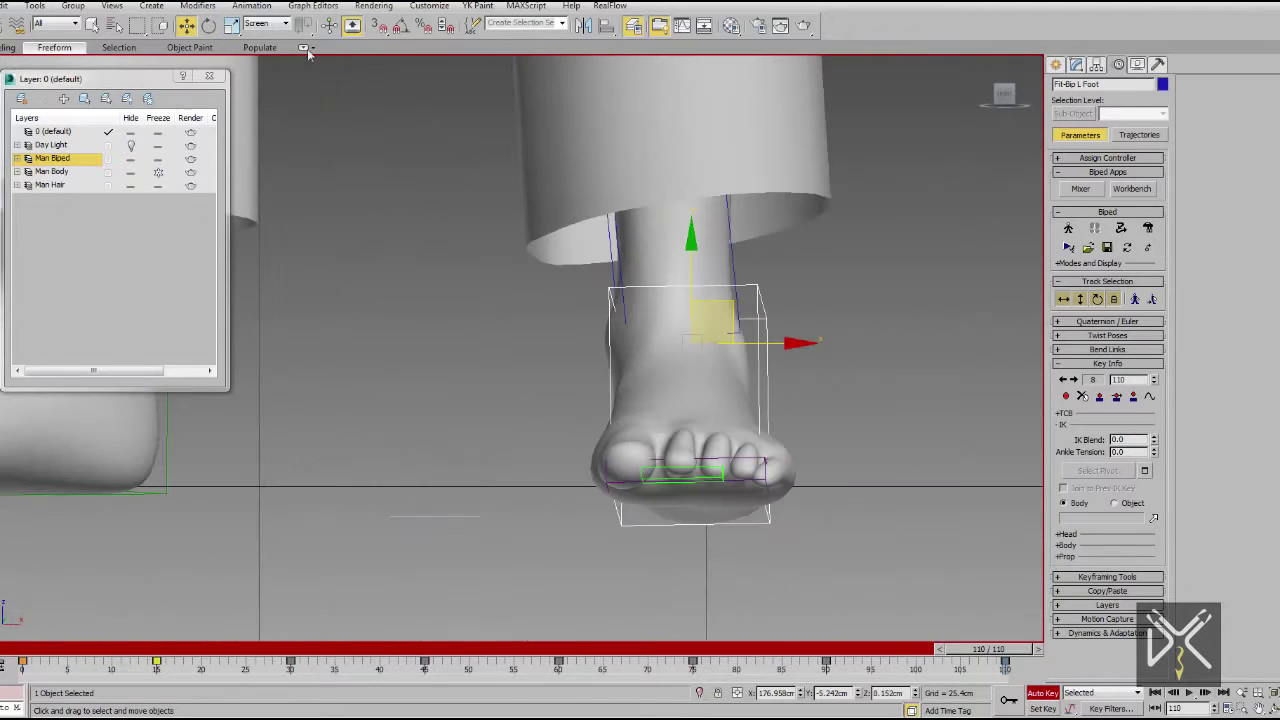
key("w")
scroll(709, 360, "down", 3)
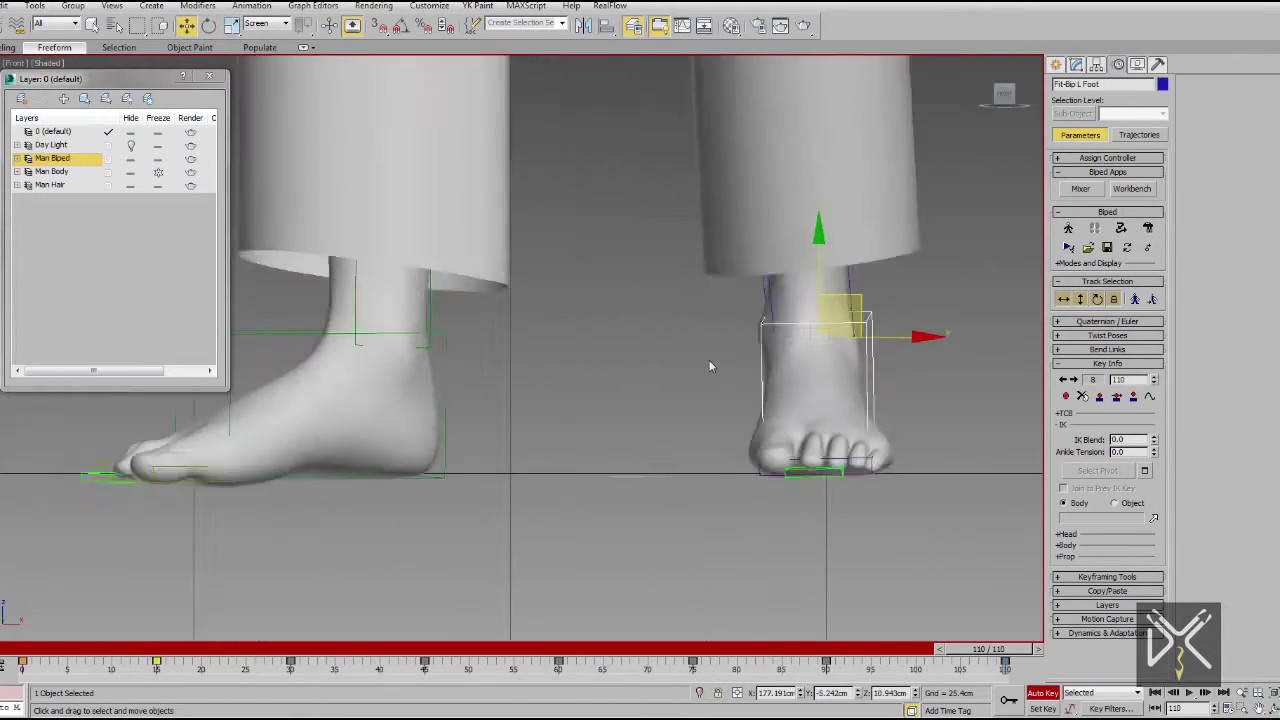
Return to a perspective view and display the figure as wireframe.
left_click(1099, 396)
key("p")
scroll(650, 395, "down", 3)
middle_click_drag(650, 395, 565, 377, "alt")
key("F3")
scroll(598, 360, "up", 3)
Turn and slightly tilt the pelvis, then select the spine.
left_click(597, 358)
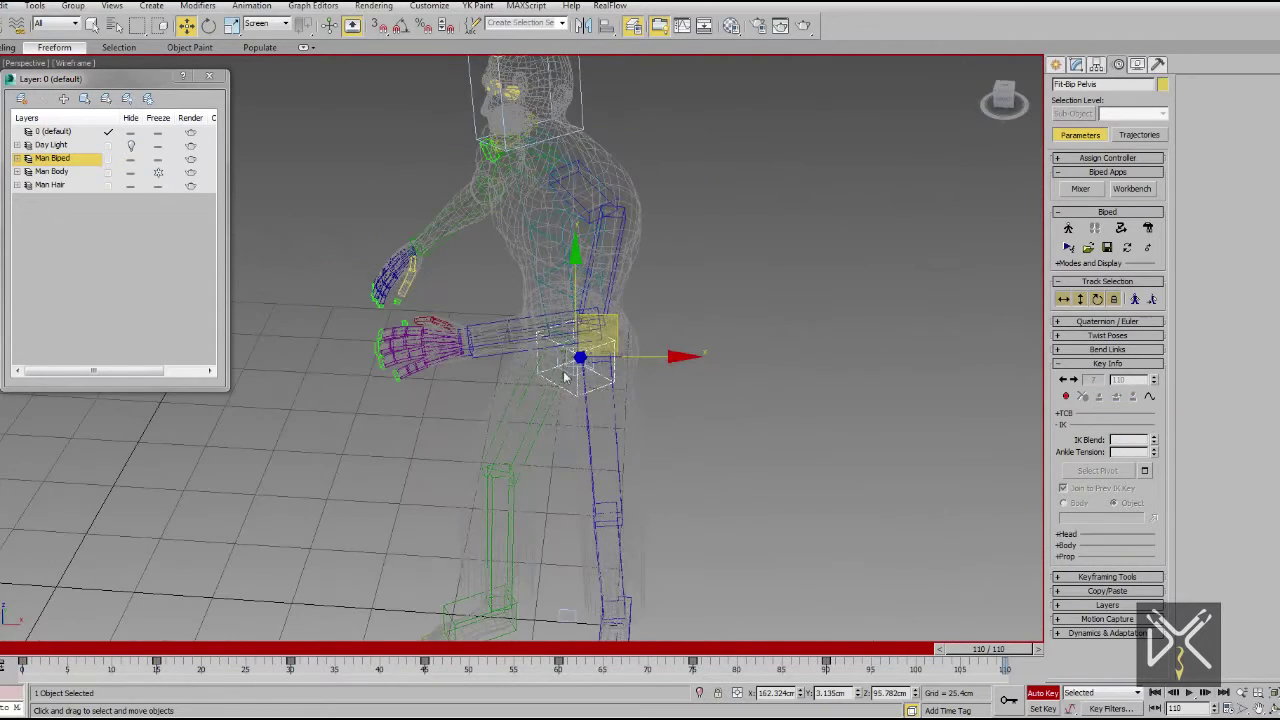
left_click(209, 26)
left_click_drag(615, 395, 631, 415)
mouse_move(633, 413)
middle_mouse_down("alt")
mouse_move(640, 284)
mouse_move(615, 298)
middle_mouse_up("alt")
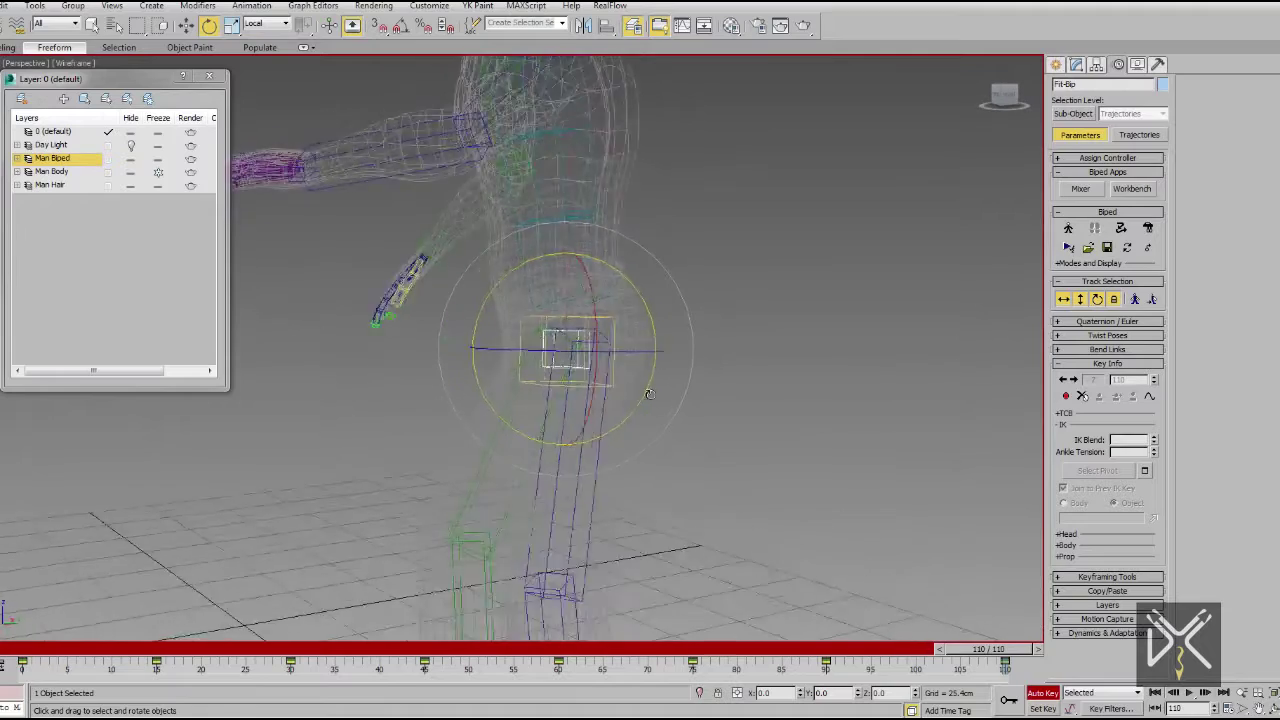
left_click(615, 298)
Select the left thigh and then the head, checking the pose from several angles.
middle_click_drag(651, 252, 600, 420, "alt")
left_click(590, 430)
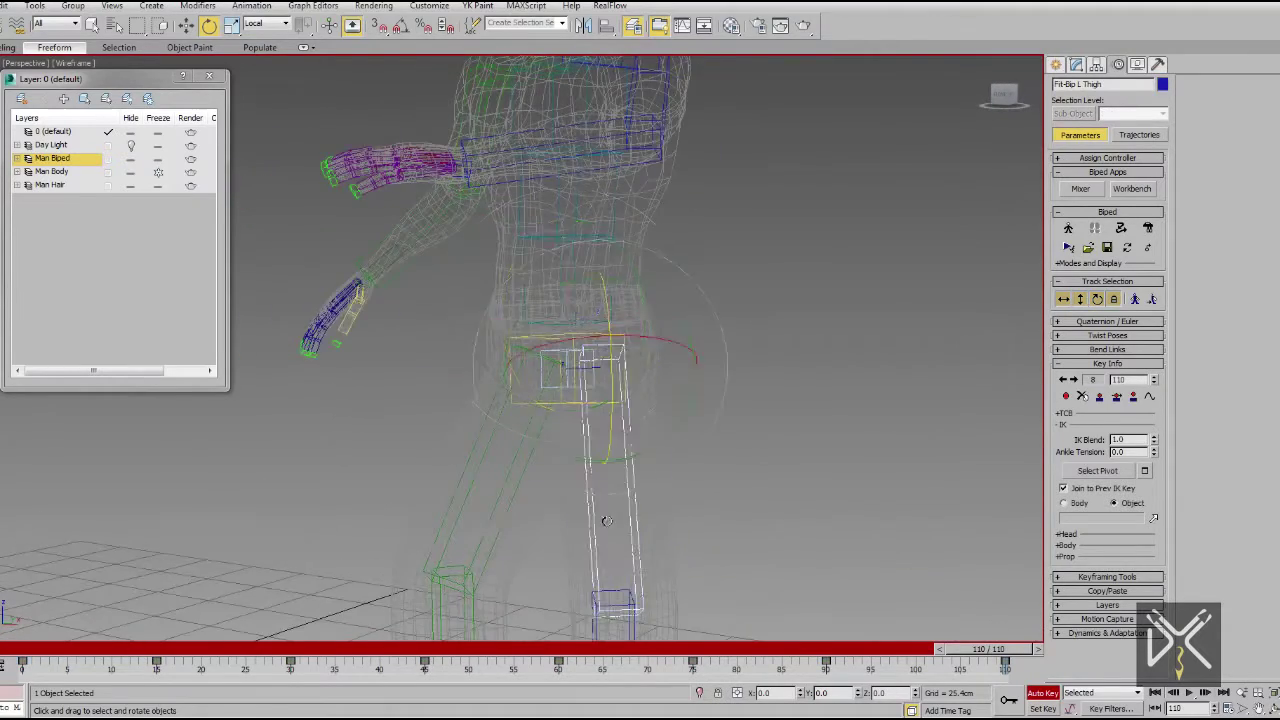
scroll(630, 393, "up", 3)
scroll(623, 454, "down", 3)
left_click(480, 371)
mouse_move(480, 371)
middle_mouse_down("alt")
mouse_move(563, 346)
mouse_move(646, 455)
mouse_move(500, 260)
middle_mouse_up("alt")
key("F3")
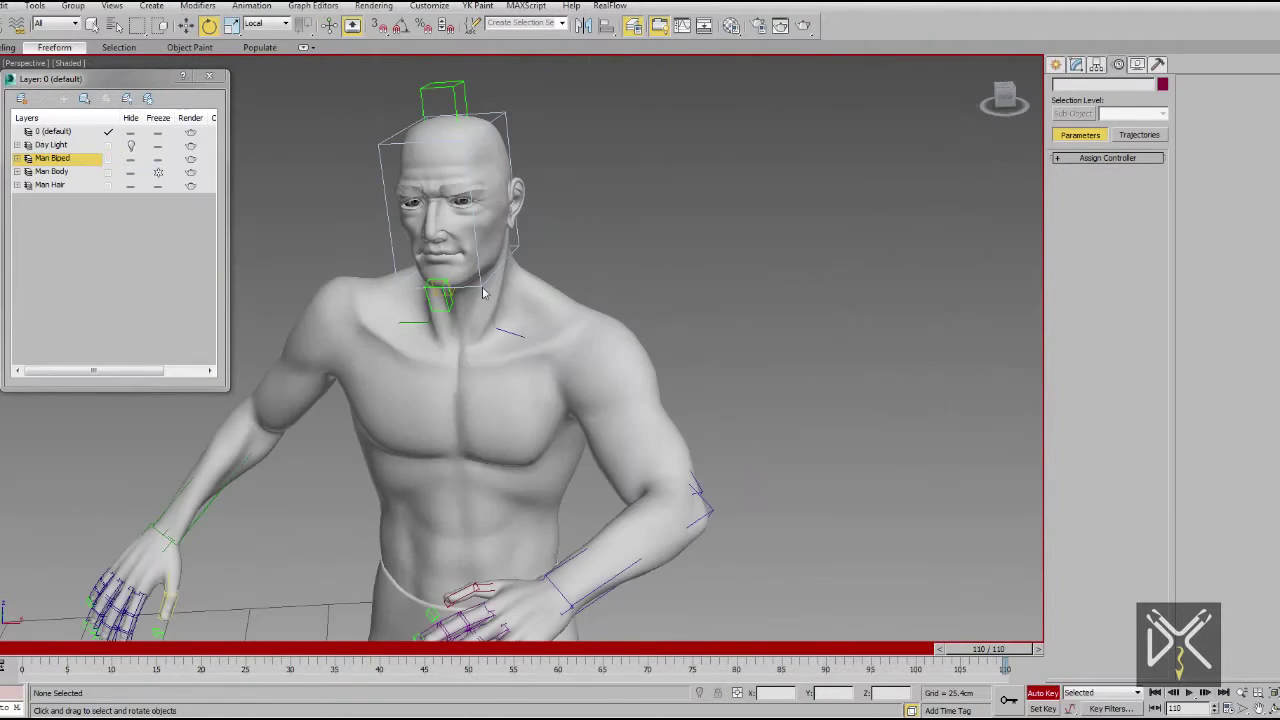
left_click(500, 220)
middle_click_drag(548, 452, 601, 296, "alt")
left_click(590, 330)
key("F3")
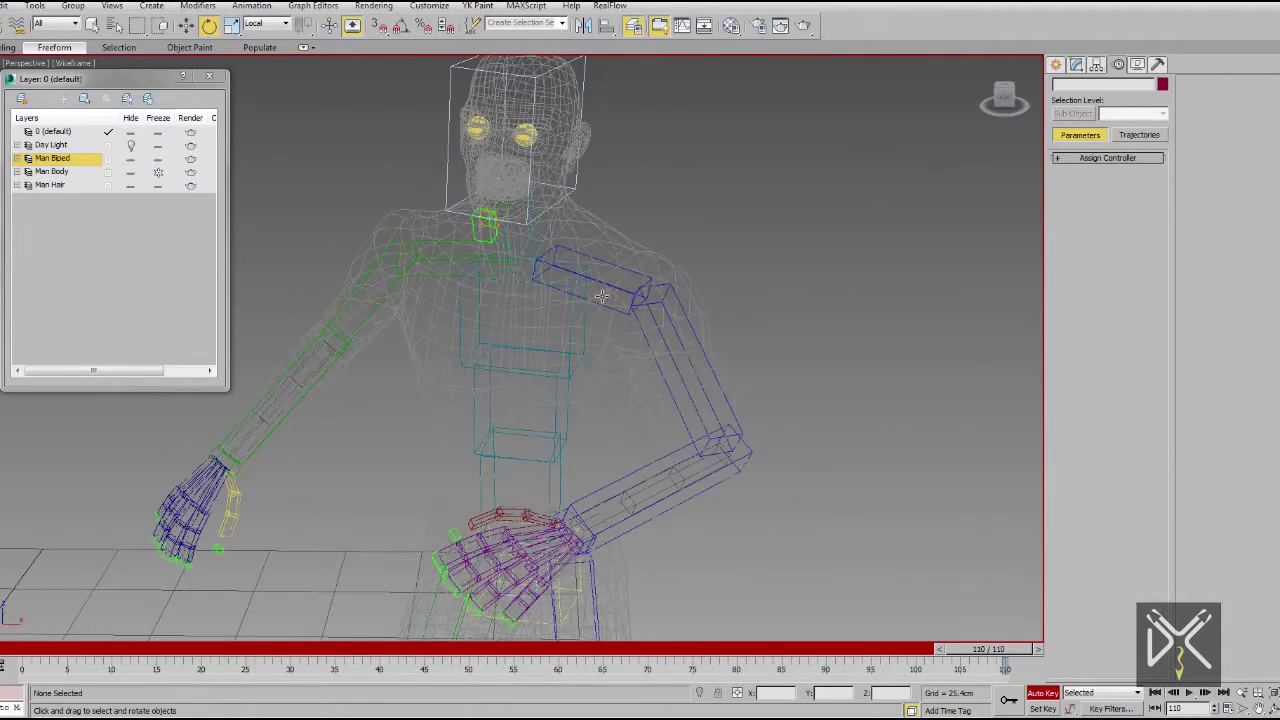
key("F3")
Bend the right hand at the wrist after discarding a trial right-arm rotation.
left_click_drag(619, 293, 737, 408)
key("ctrl+z")
mouse_move(737, 397)
middle_mouse_down("alt")
mouse_move(486, 331)
mouse_move(523, 354)
middle_mouse_up("alt")
left_click(300, 510)
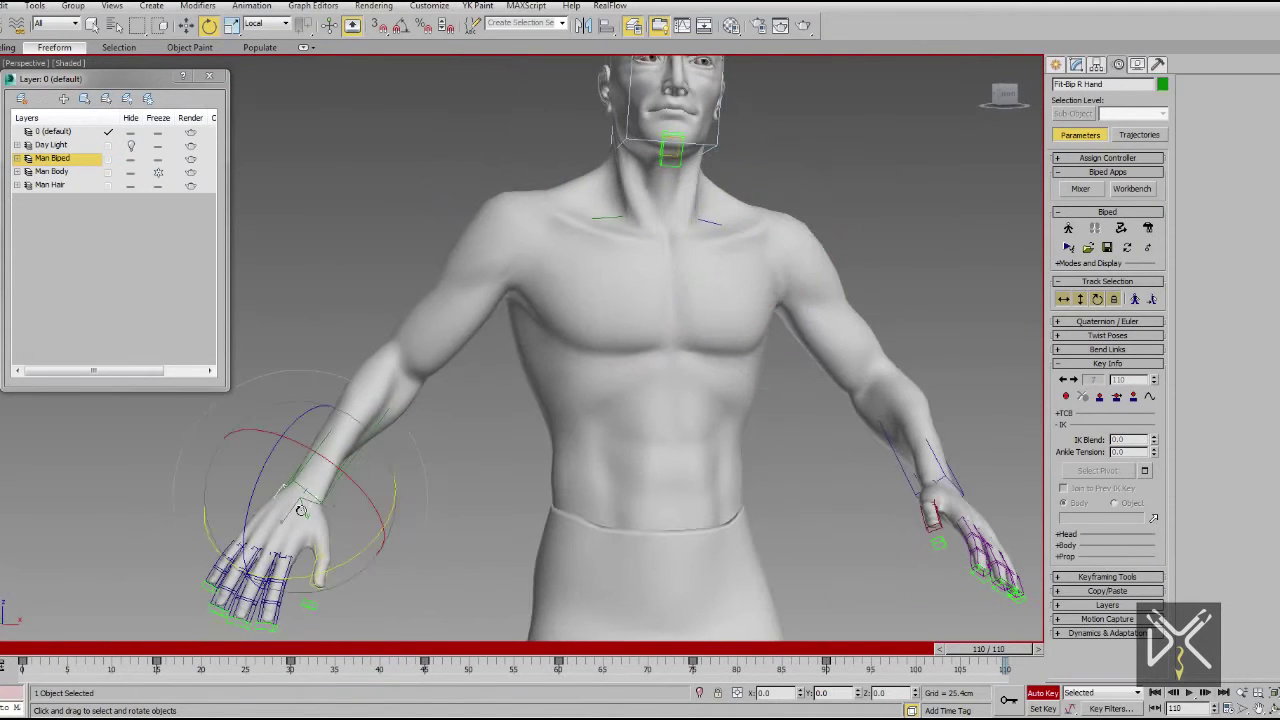
middle_click_drag(283, 401, 717, 466, "alt")
scroll(747, 476, "up", 2)
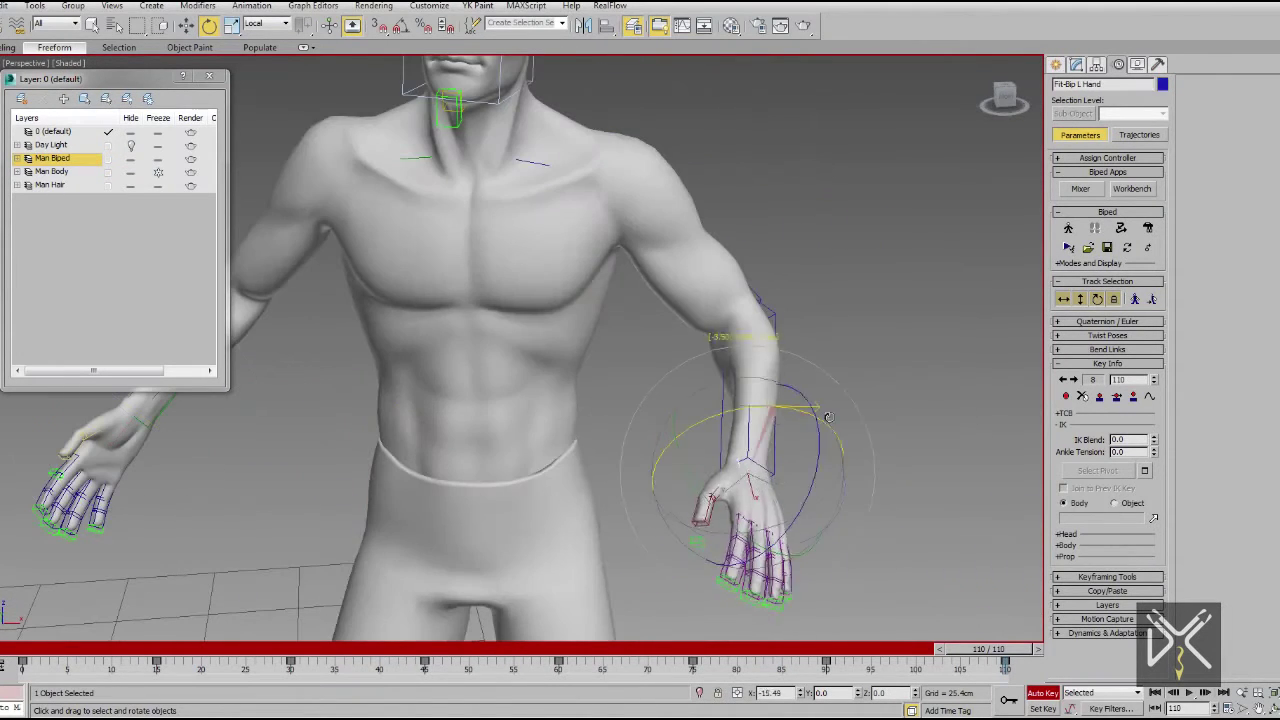
scroll(805, 425, "down", 5)
Scrub back to frame 62 to preview the motion and clear the selection.
mouse_move(988, 648)
left_mouse_down()
mouse_move(303, 648)
mouse_move(1090, 685)
left_mouse_up()
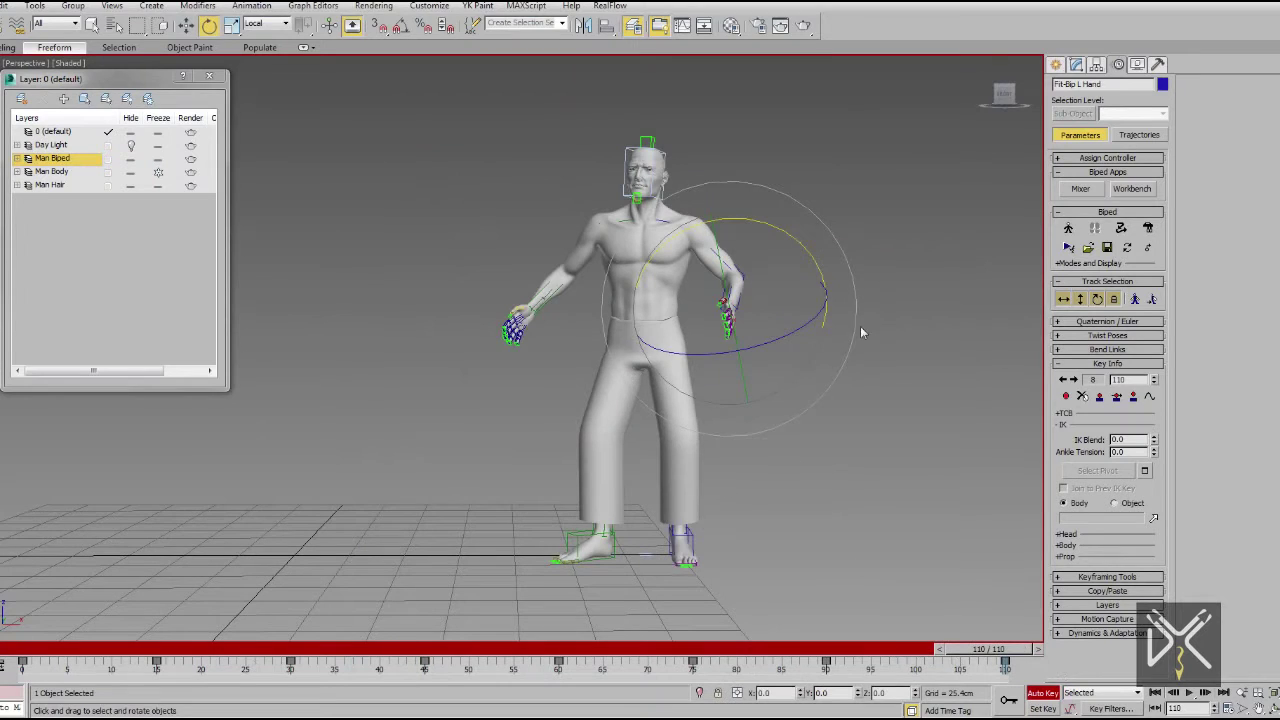
left_click(187, 25)
left_click(737, 438)
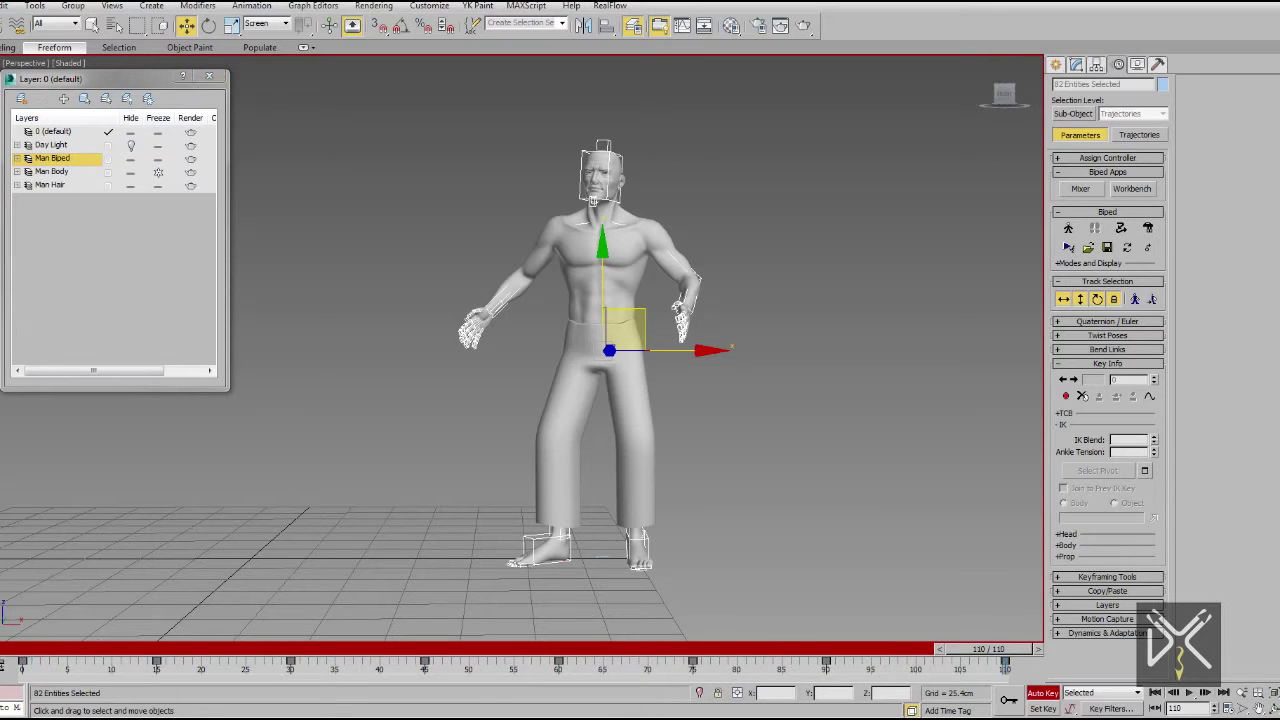
Retime the keys, moving one from frame 96 to 92 and the left foot's from 13 to 17.
left_click(1189, 692)
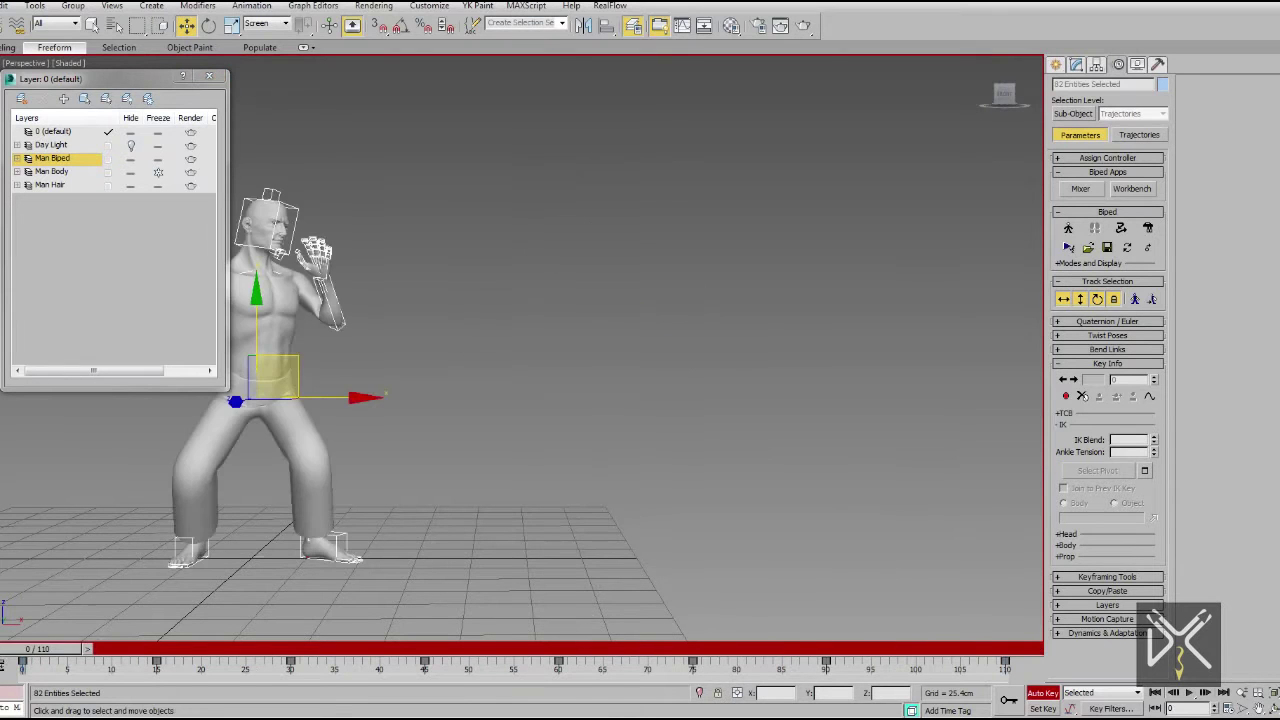
left_click(198, 79)
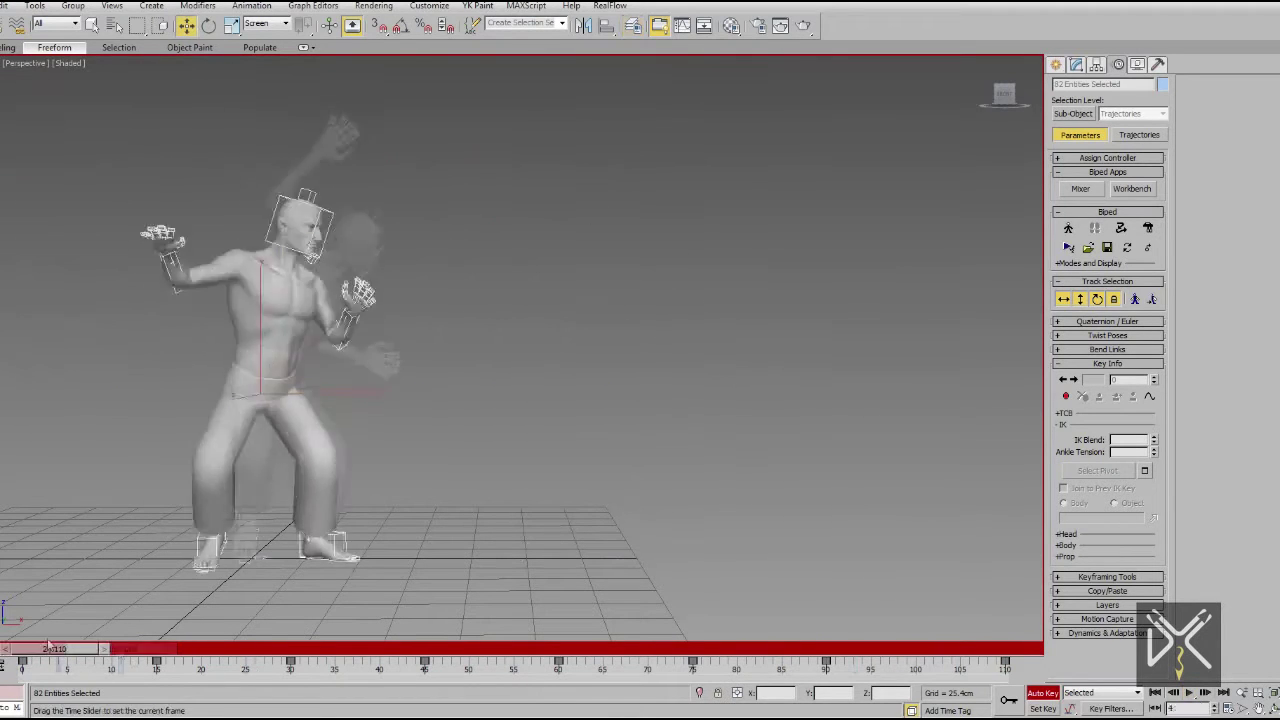
left_click(1190, 692)
left_click_drag(535, 686, 507, 684)
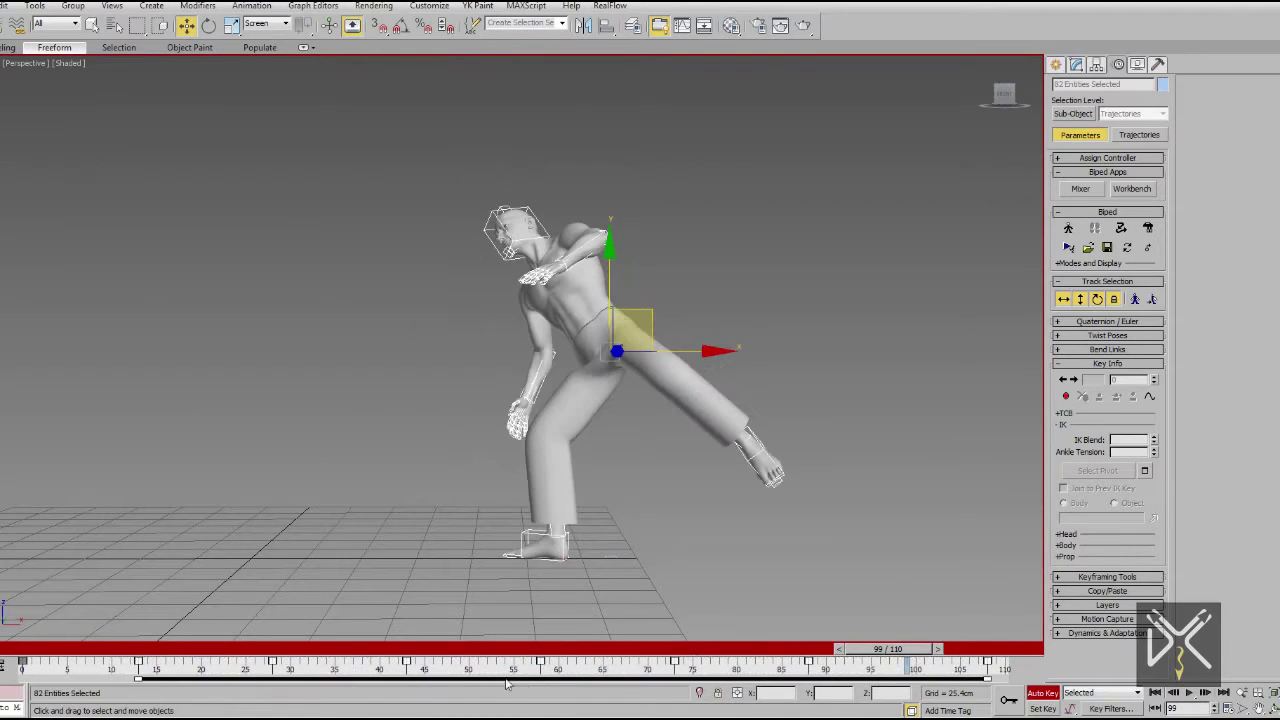
left_click_drag(795, 692, 595, 655)
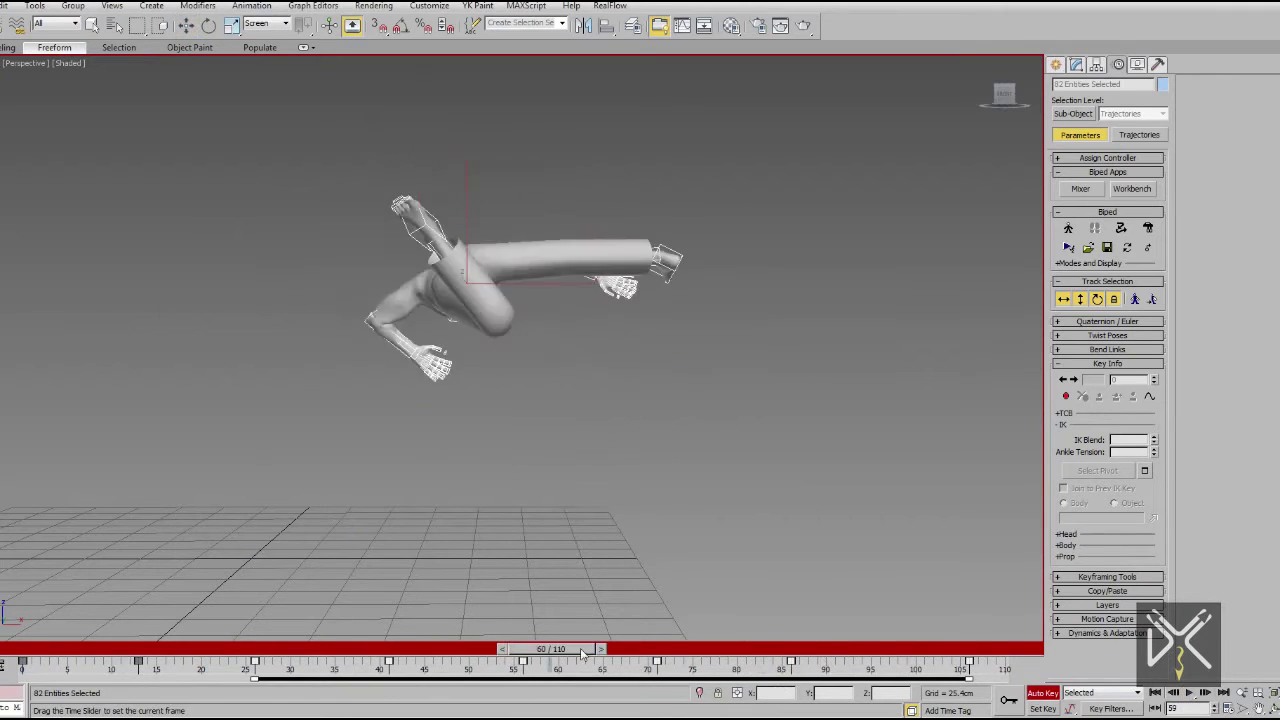
key("/")
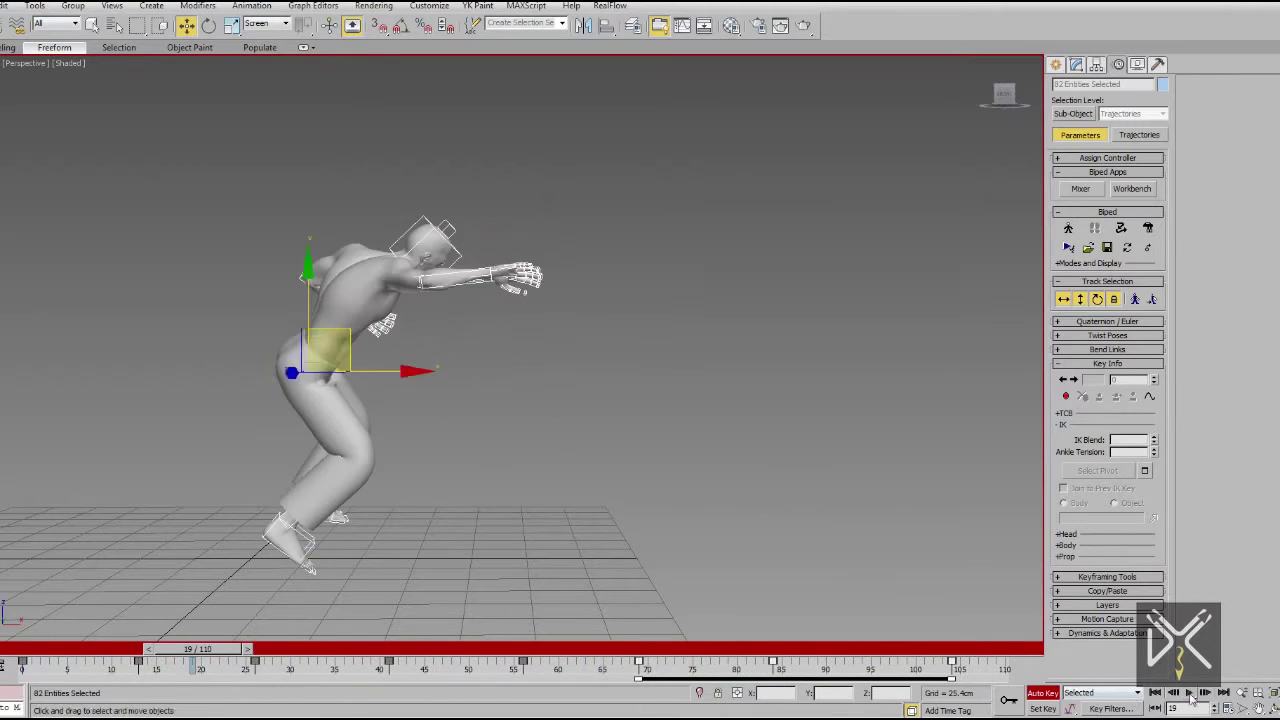
mouse_move(860, 692)
left_mouse_down()
mouse_move(987, 669)
mouse_move(55, 649)
mouse_move(383, 649)
left_mouse_up()
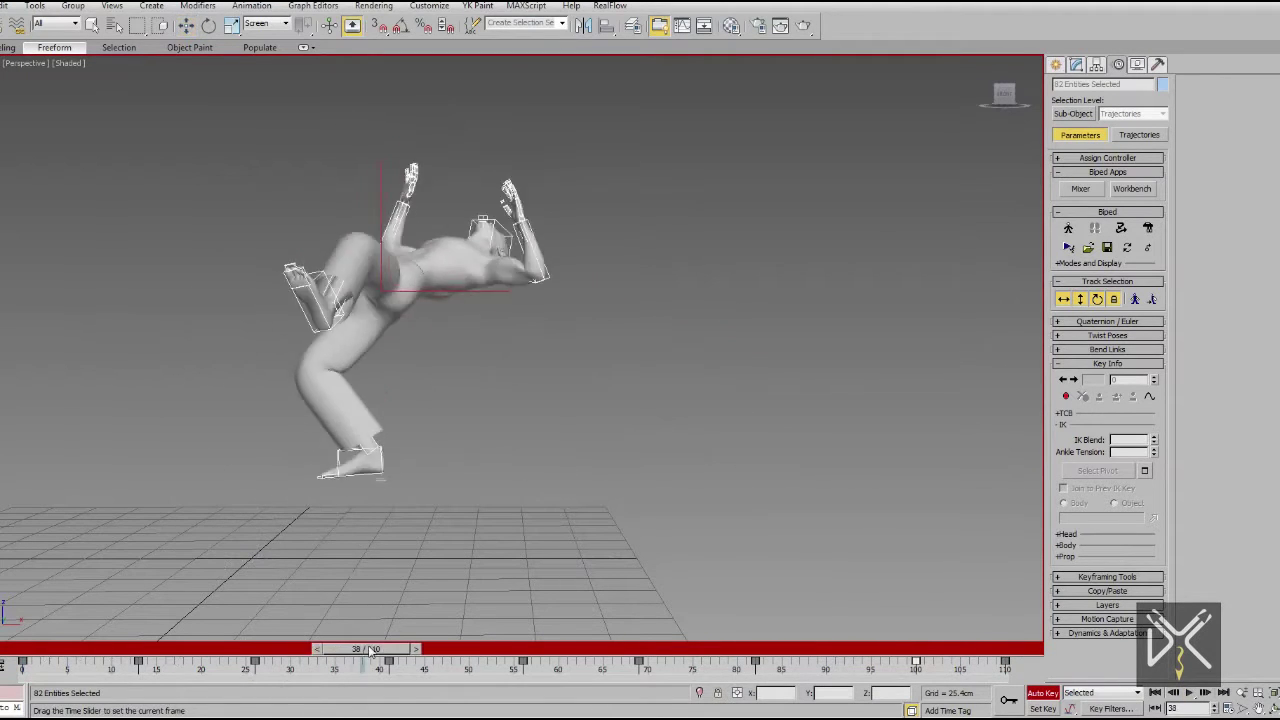
Play back and scrub through the kick, mid-air flip and landing to review the motion.
key("slash")
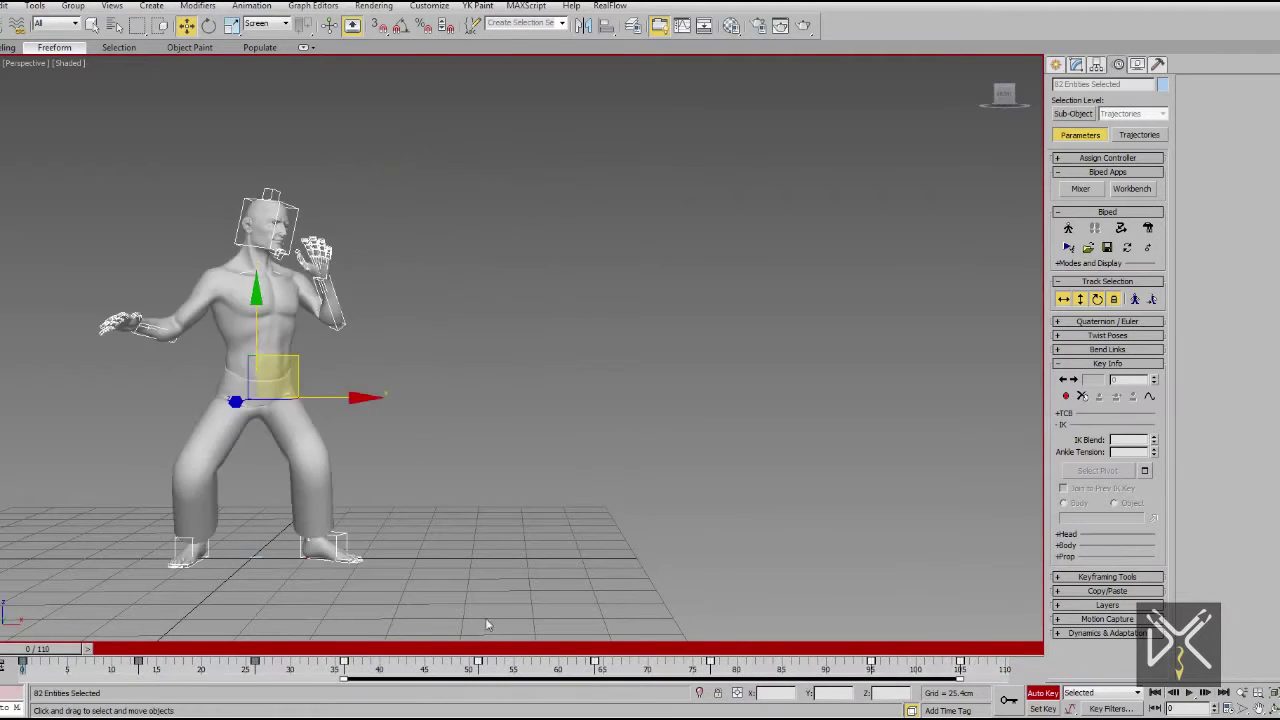
left_click_drag(708, 660, 393, 638)
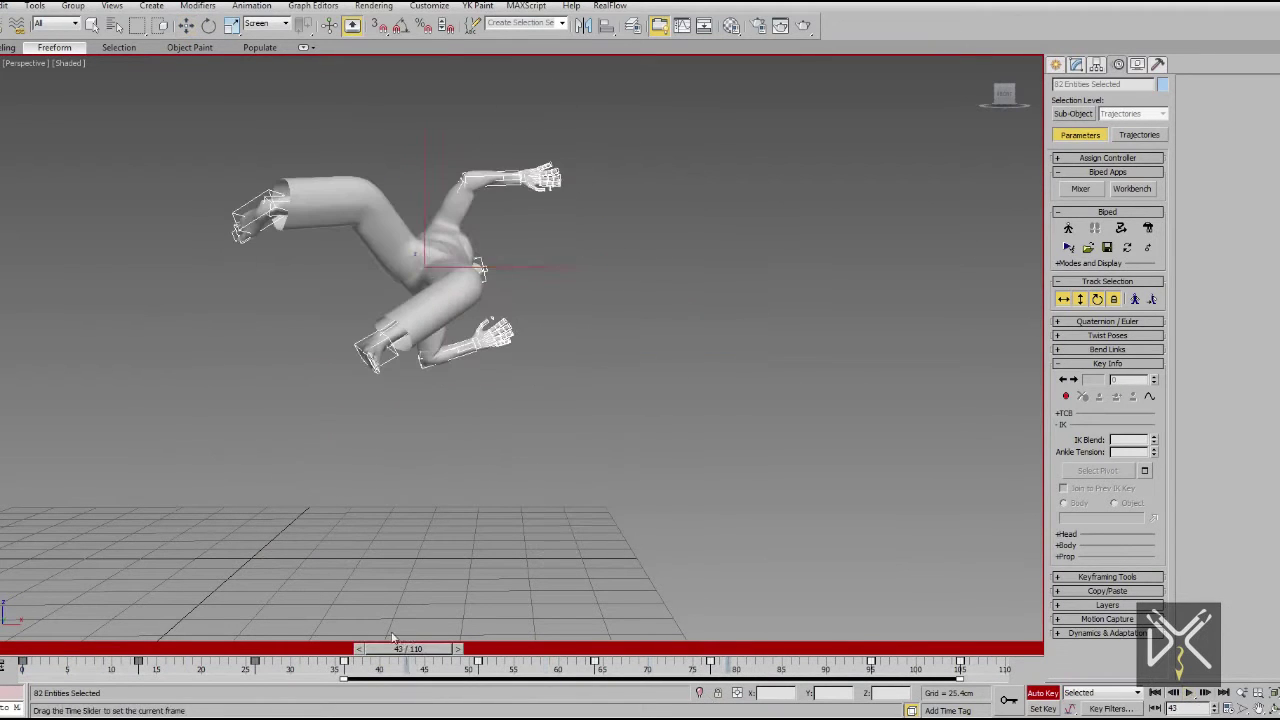
key("slash")
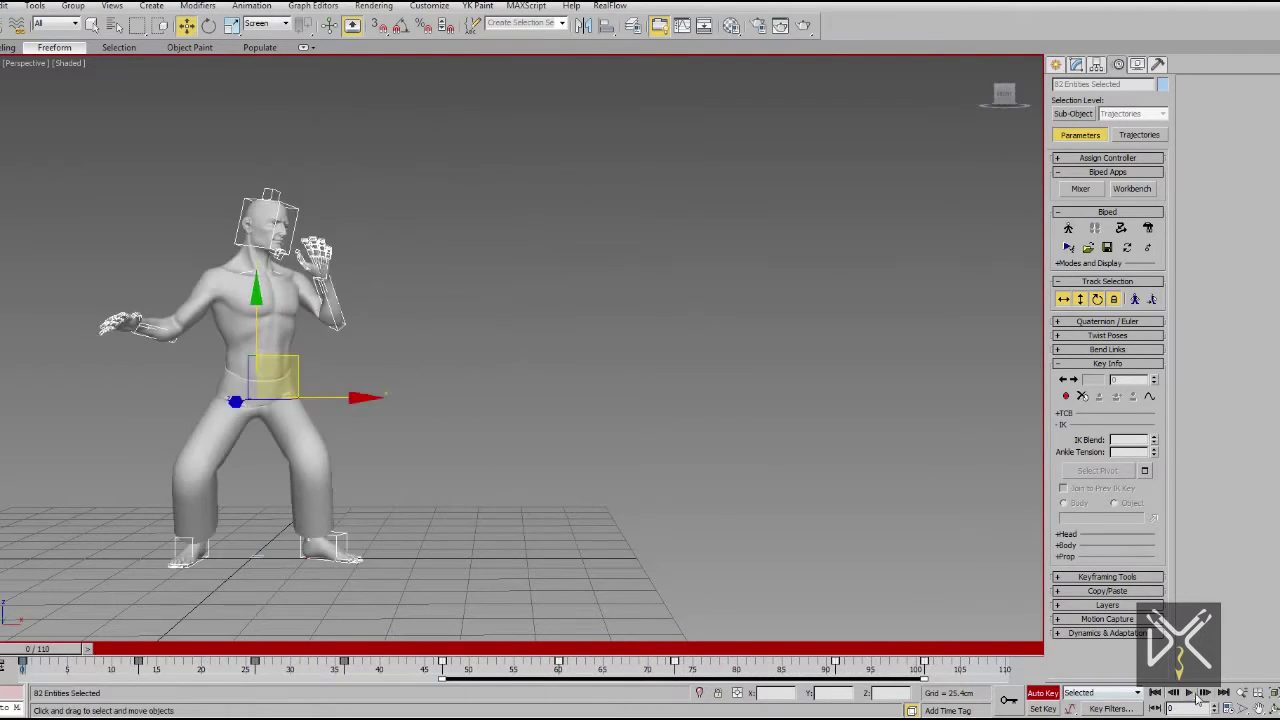
left_click_drag(349, 651, 421, 705)
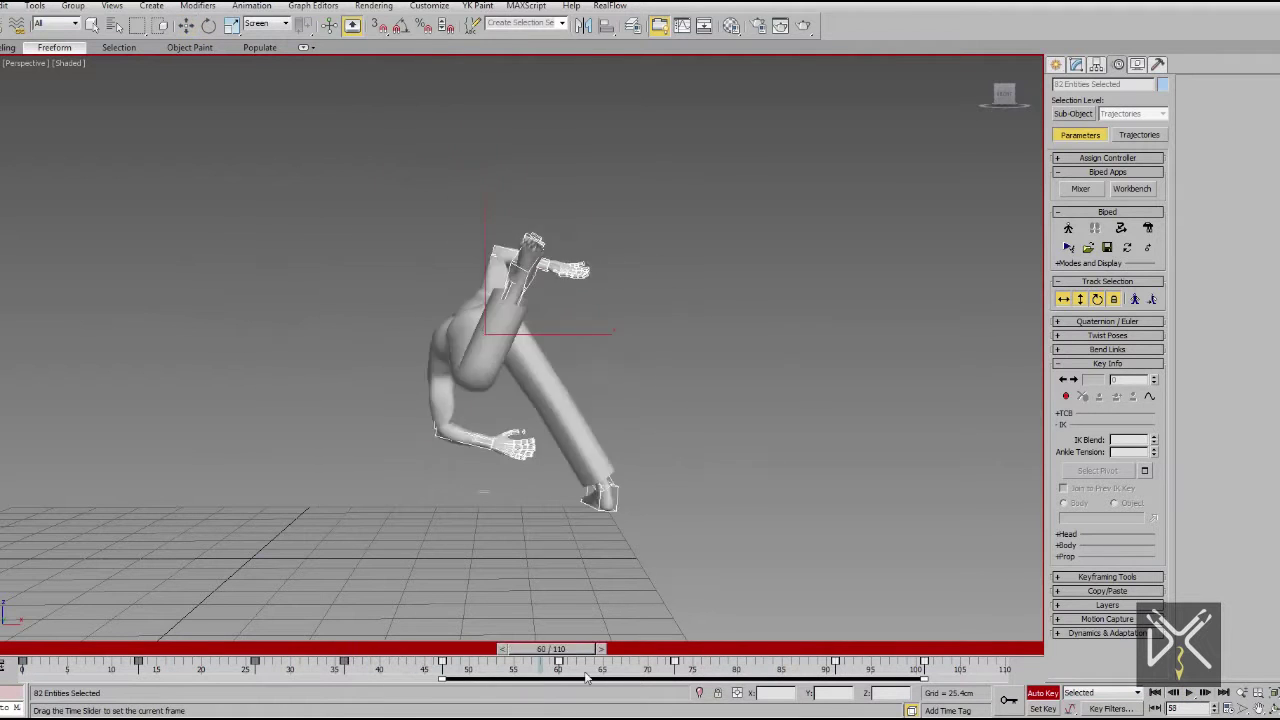
key("slash")
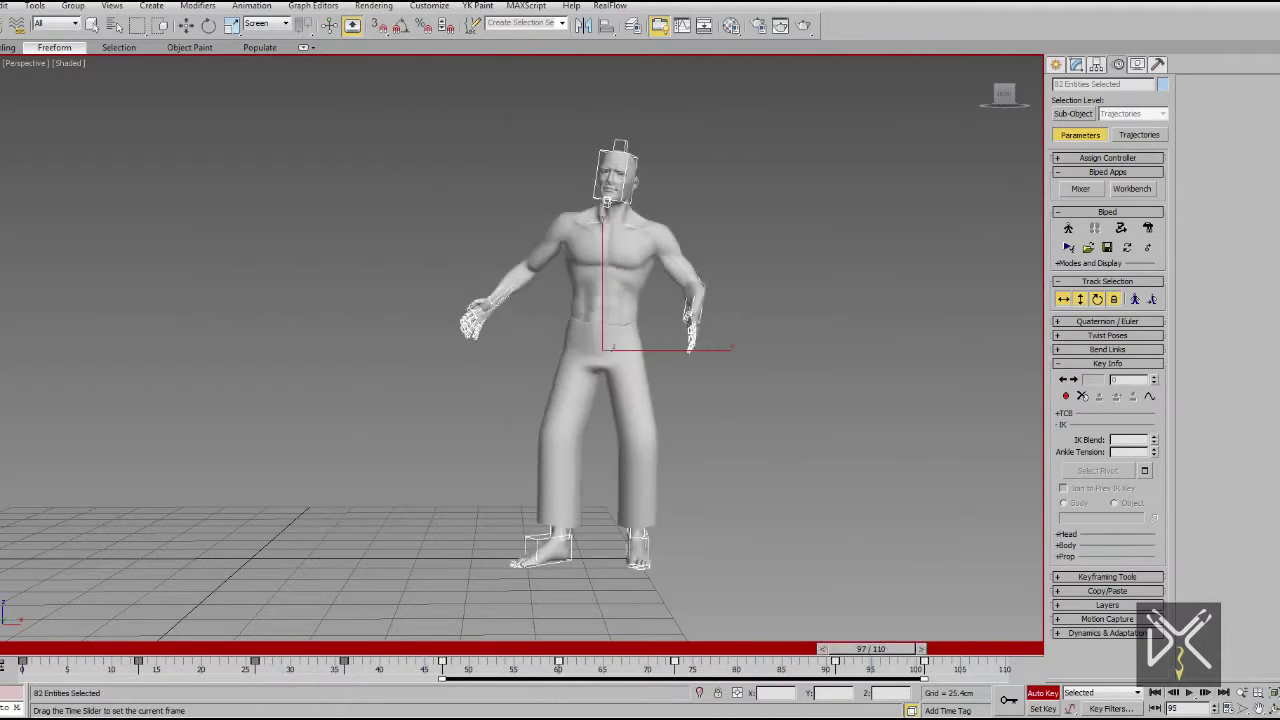
key("w")
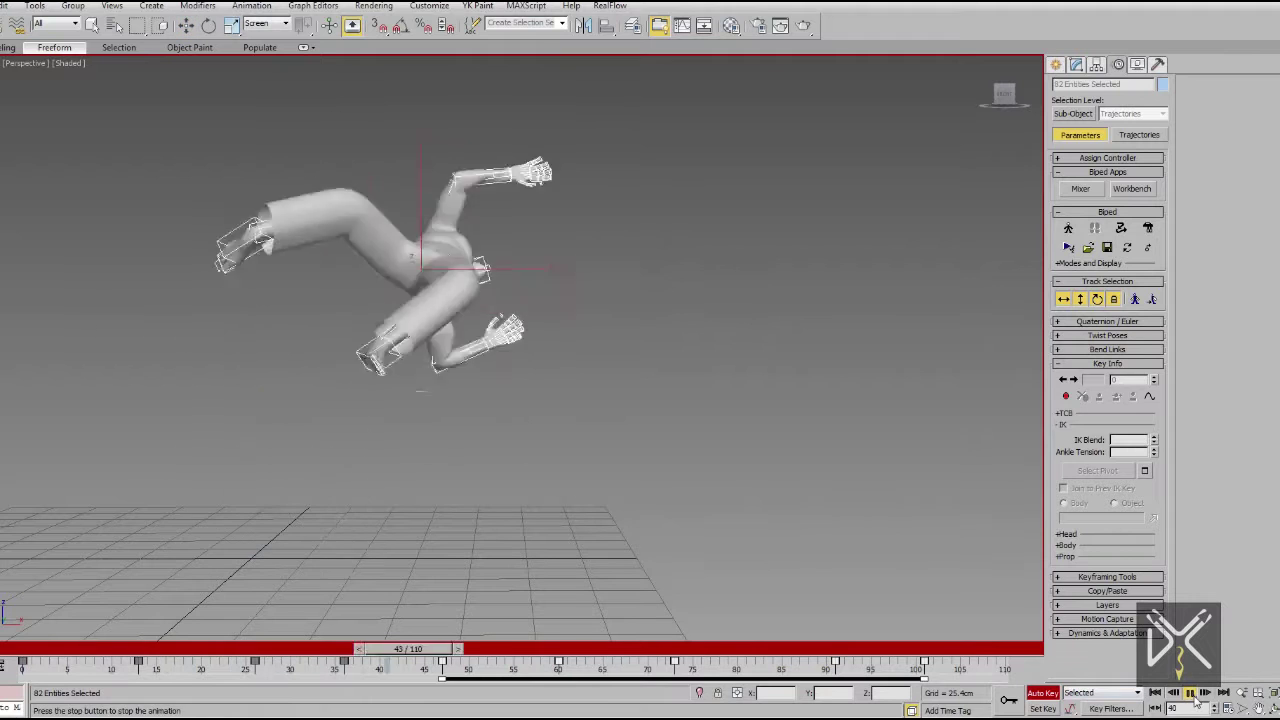
mouse_move(875, 649)
left_mouse_down()
mouse_move(40, 649)
mouse_move(225, 668)
mouse_move(200, 668)
left_mouse_up()
scroll(357, 553, "up", 3)
scroll(357, 553, "down", 4)
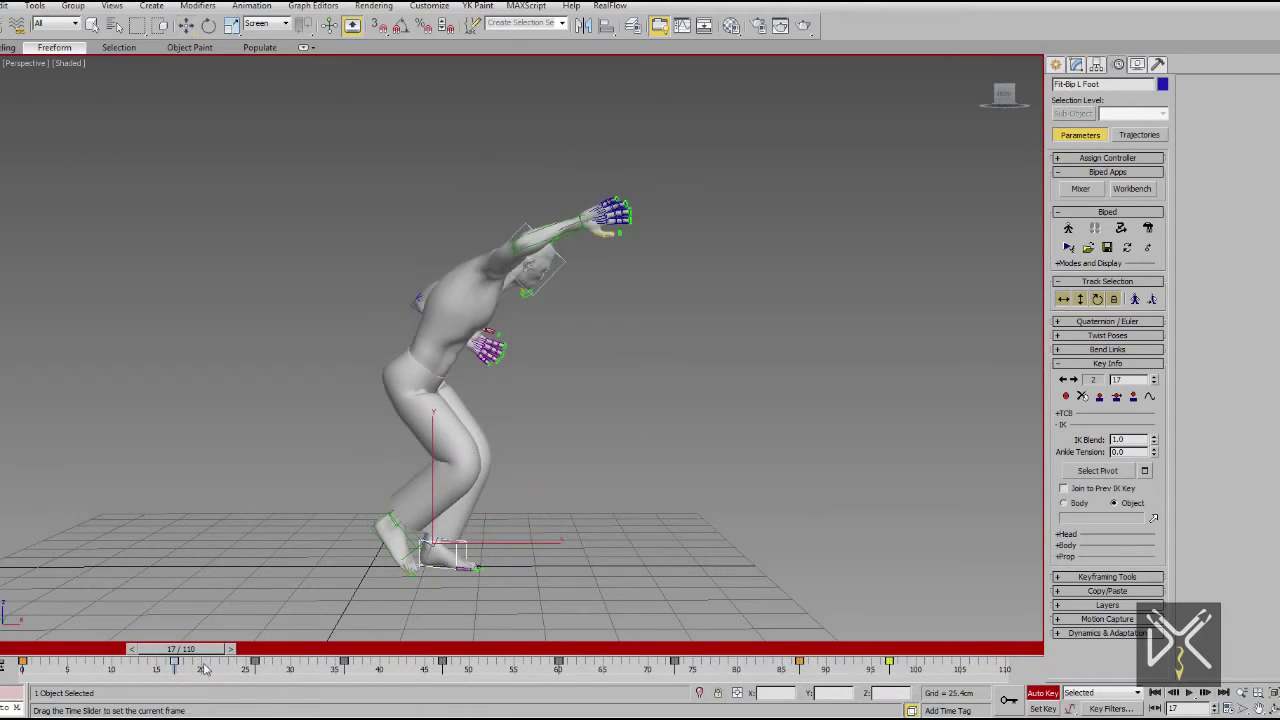
Check the left foot's key info through the takeoff frames 16 to 20.
left_click_drag(200, 649, 215, 649)
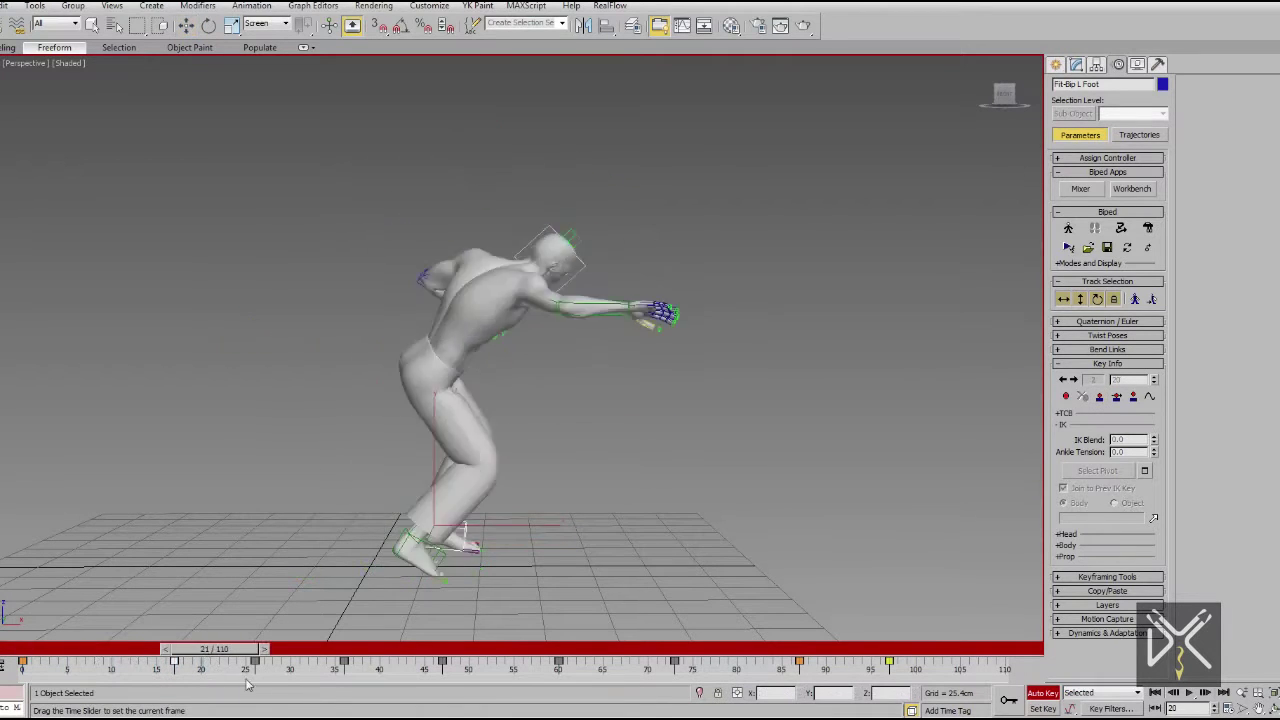
key("w")
scroll(517, 563, "up", 3)
scroll(517, 563, "up", 3)
left_click(1066, 413)
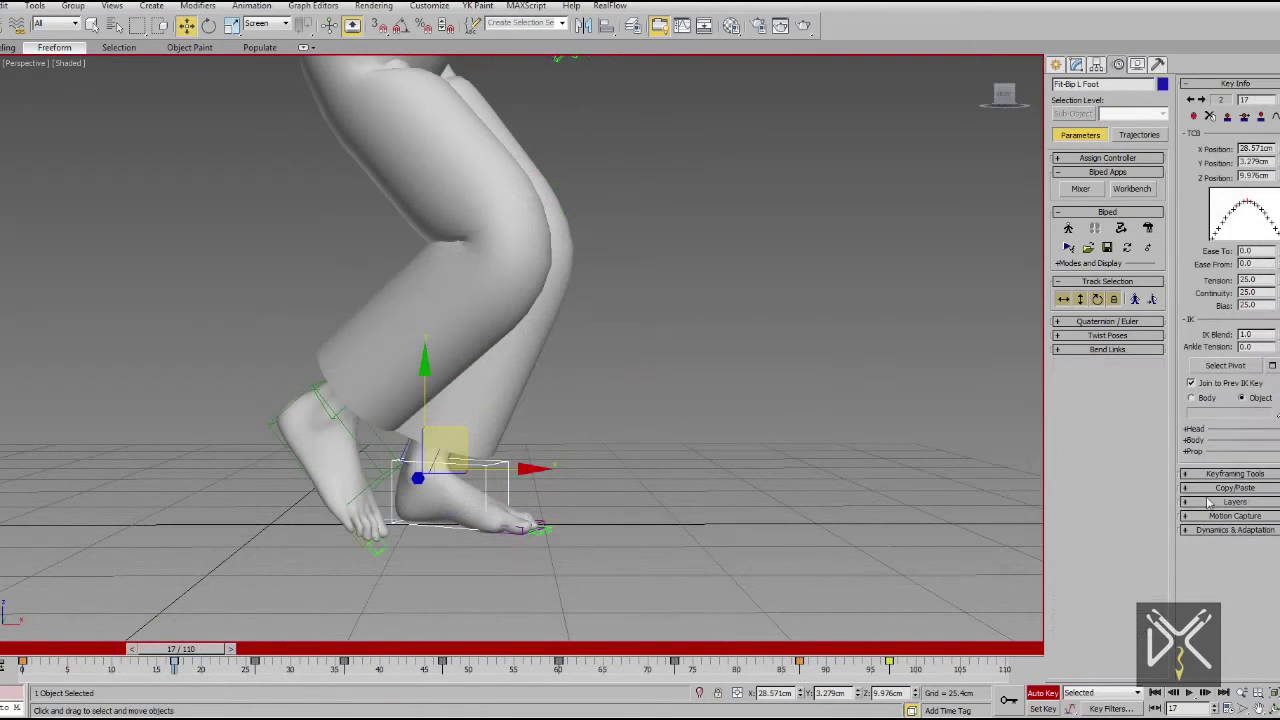
left_click_drag(180, 649, 172, 649)
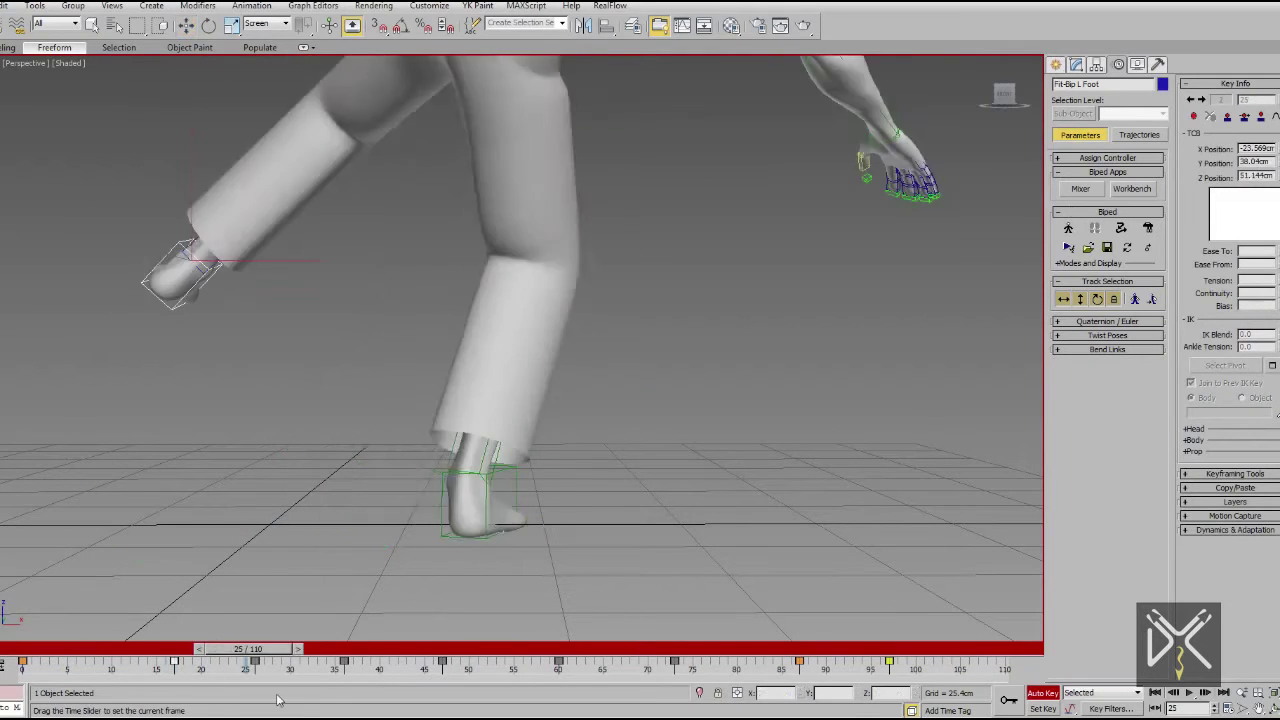
left_click_drag(202, 705, 230, 703)
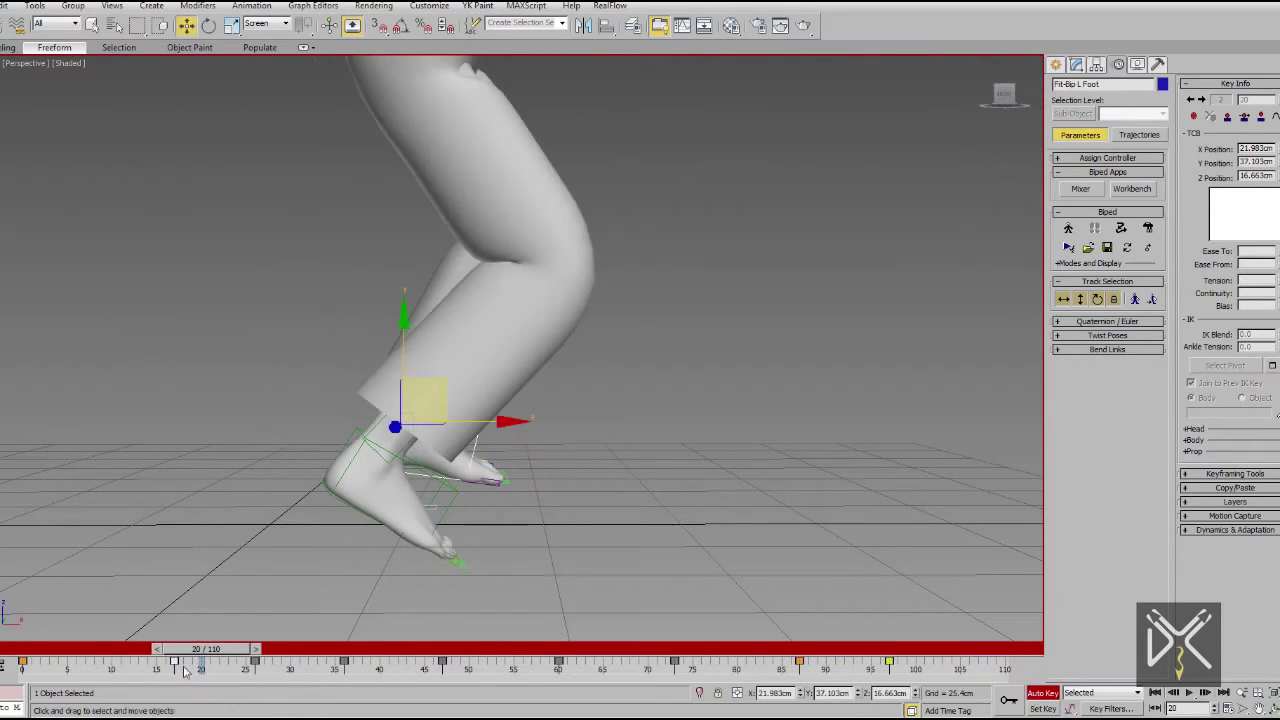
scroll(309, 532, "down", 5)
Inspect the right foot from frame 20 through 42, ready to rotate it mid-flip.
left_click(415, 510)
mouse_move(205, 649)
left_mouse_down()
mouse_move(157, 650)
mouse_move(228, 649)
left_mouse_up()
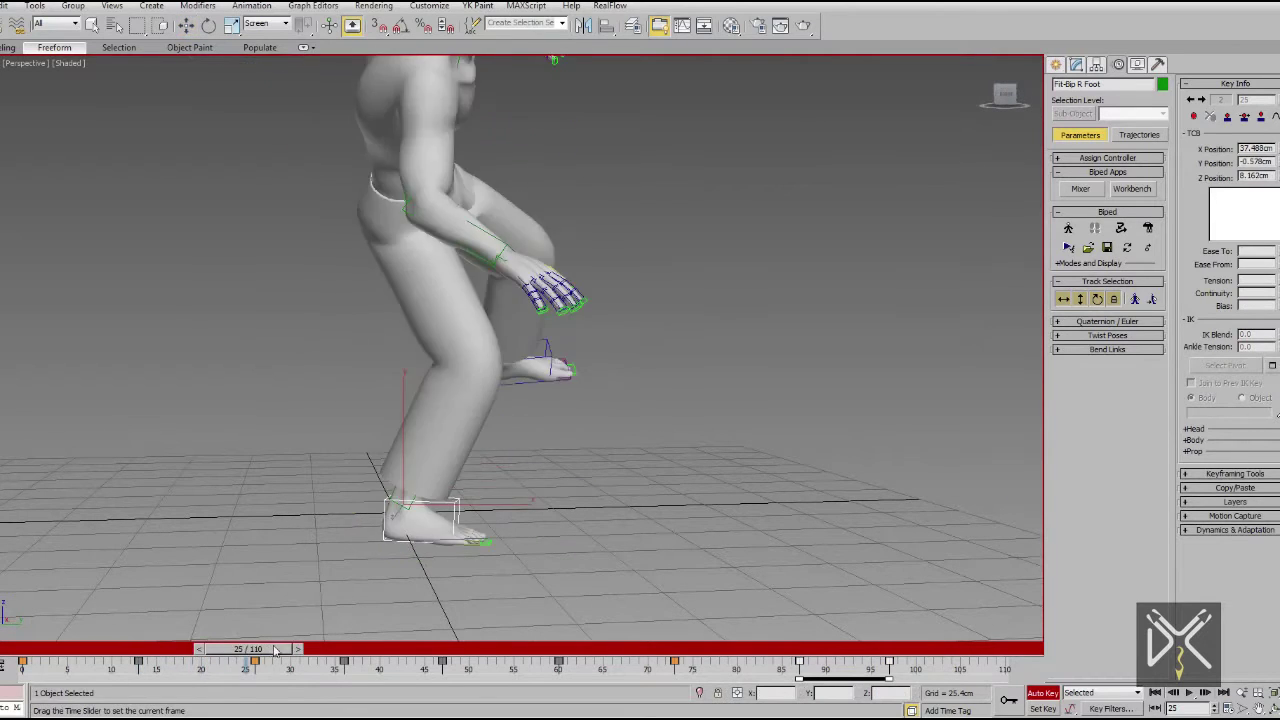
mouse_move(358, 401)
middle_mouse_down("alt")
mouse_move(491, 443)
mouse_move(480, 450)
middle_mouse_up("alt")
left_click_drag(209, 650, 240, 650)
key("w")
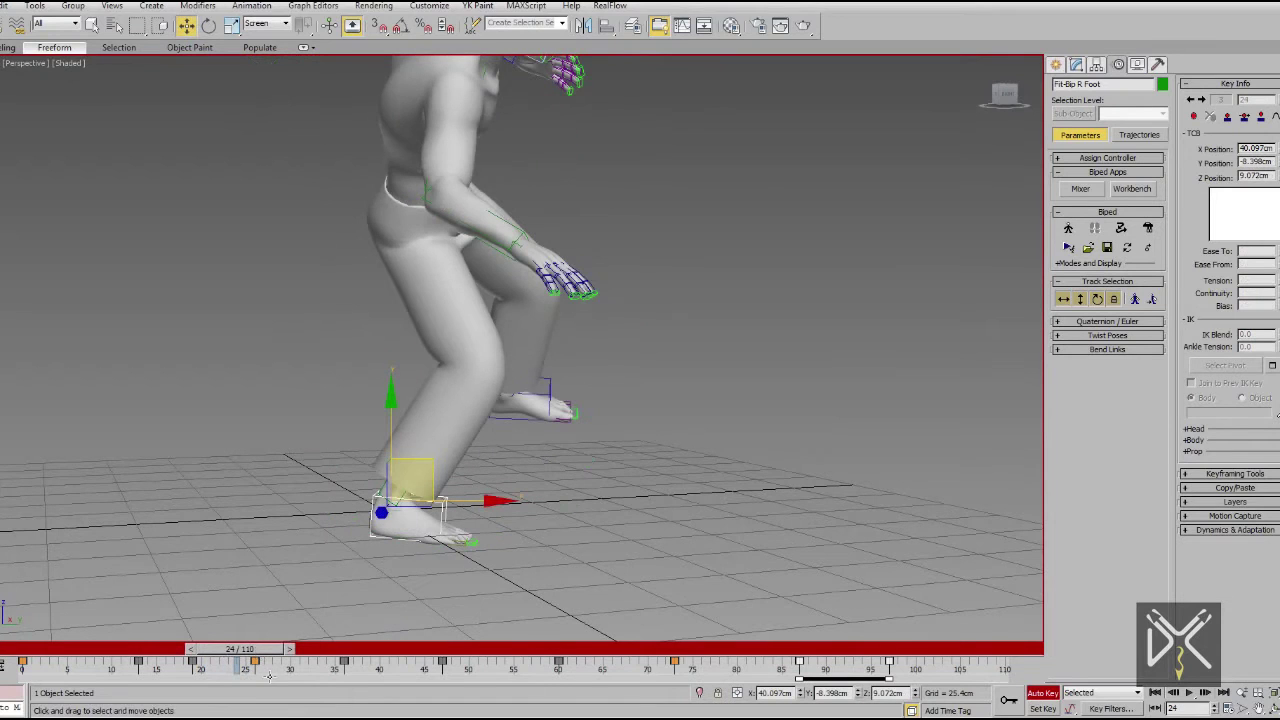
middle_click_drag(397, 603, 330, 560, "alt")
mouse_move(290, 650)
left_mouse_down()
mouse_move(315, 650)
mouse_move(264, 673)
mouse_move(175, 677)
mouse_move(272, 693)
left_mouse_up()
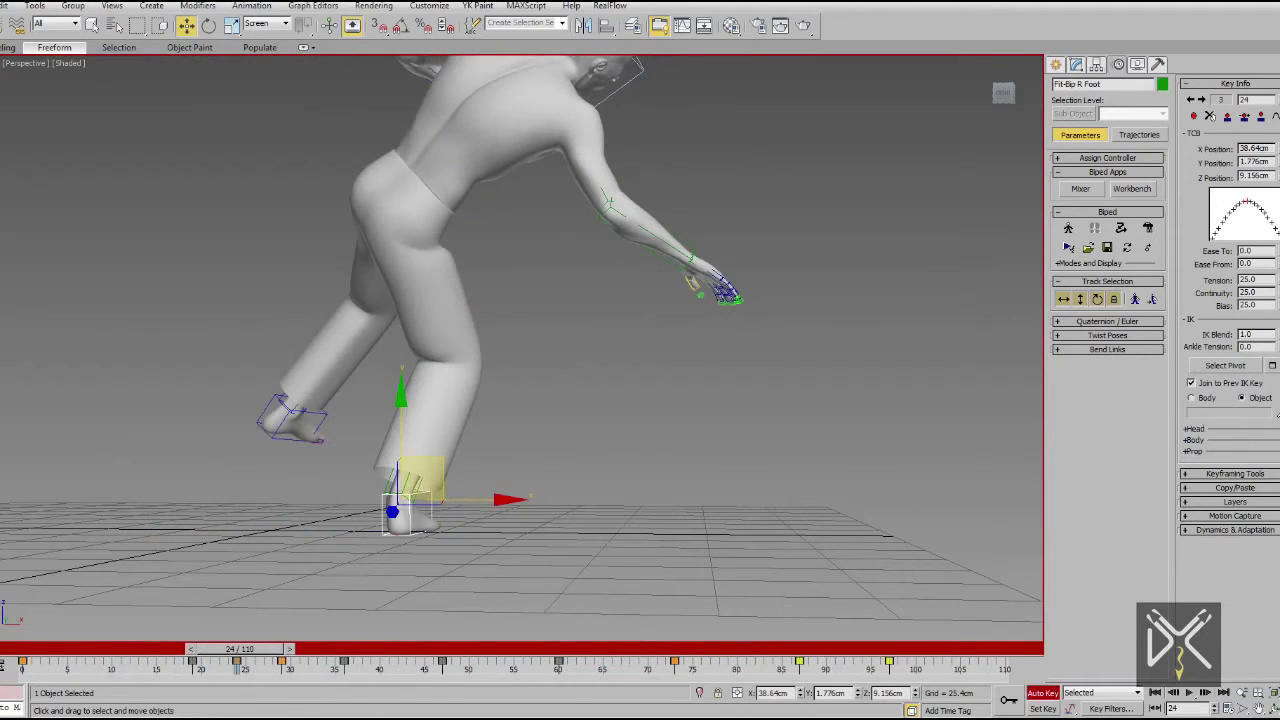
mouse_move(274, 652)
left_mouse_down()
mouse_move(315, 655)
mouse_move(367, 702)
mouse_move(399, 650)
left_mouse_up()
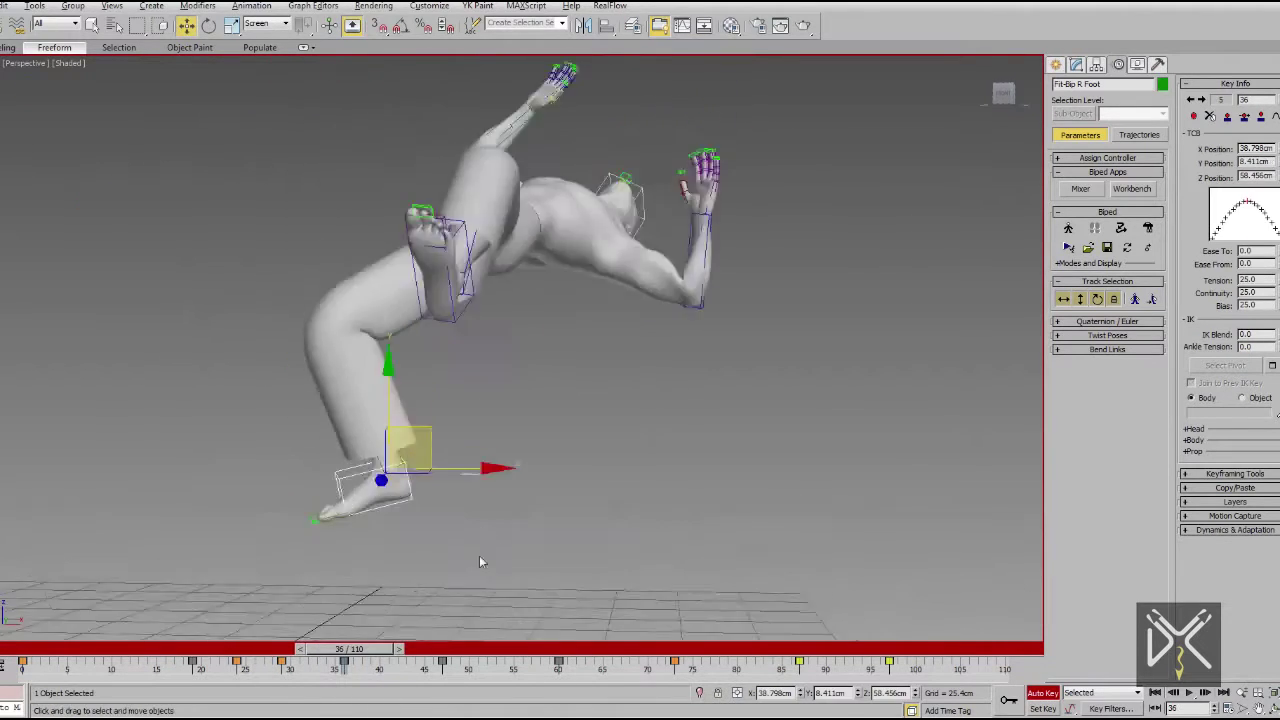
middle_click_drag(480, 557, 465, 392, "alt")
scroll(465, 392, "up", 3)
key("e")
mouse_move(400, 650)
left_mouse_down()
mouse_move(425, 652)
mouse_move(365, 667)
mouse_move(500, 711)
mouse_move(563, 715)
mouse_move(632, 660)
mouse_move(490, 665)
mouse_move(564, 673)
left_mouse_up()
Rotate the right foot around frames 59–64, shift its key earlier, and bend the toes further.
left_click_drag(718, 375, 716, 377)
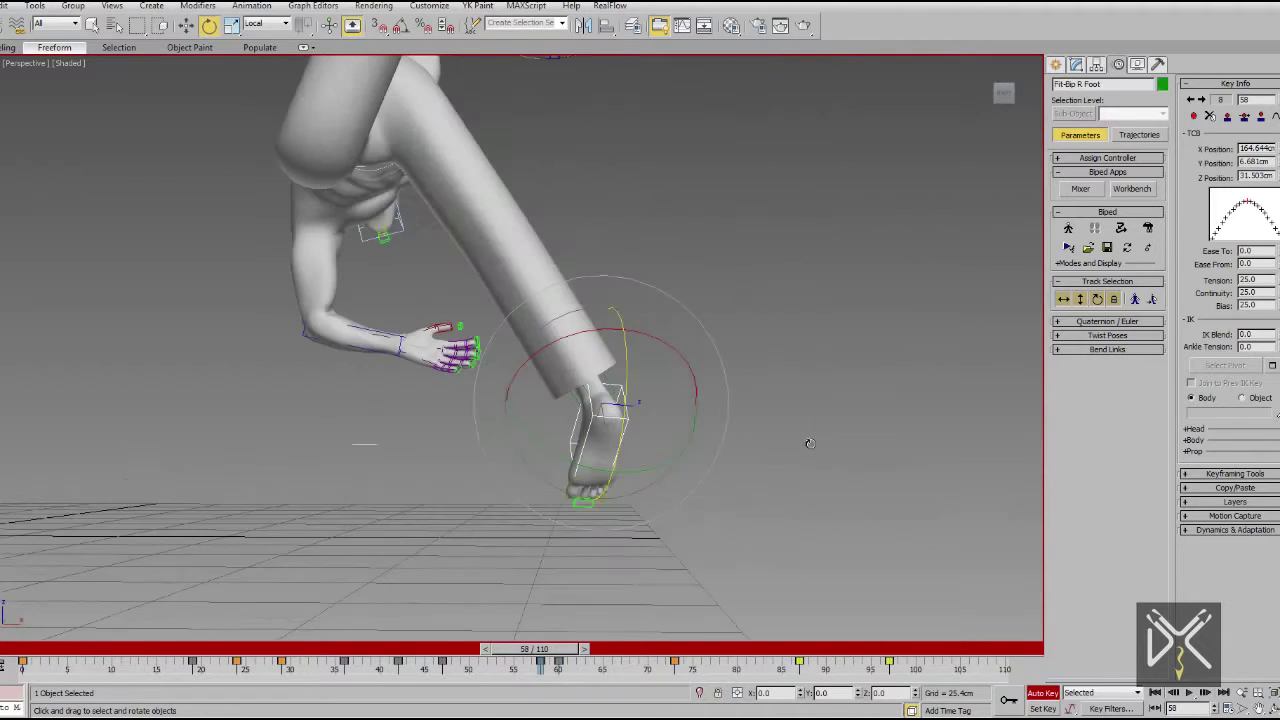
mouse_move(540, 650)
left_mouse_down()
mouse_move(561, 670)
mouse_move(567, 650)
left_mouse_up()
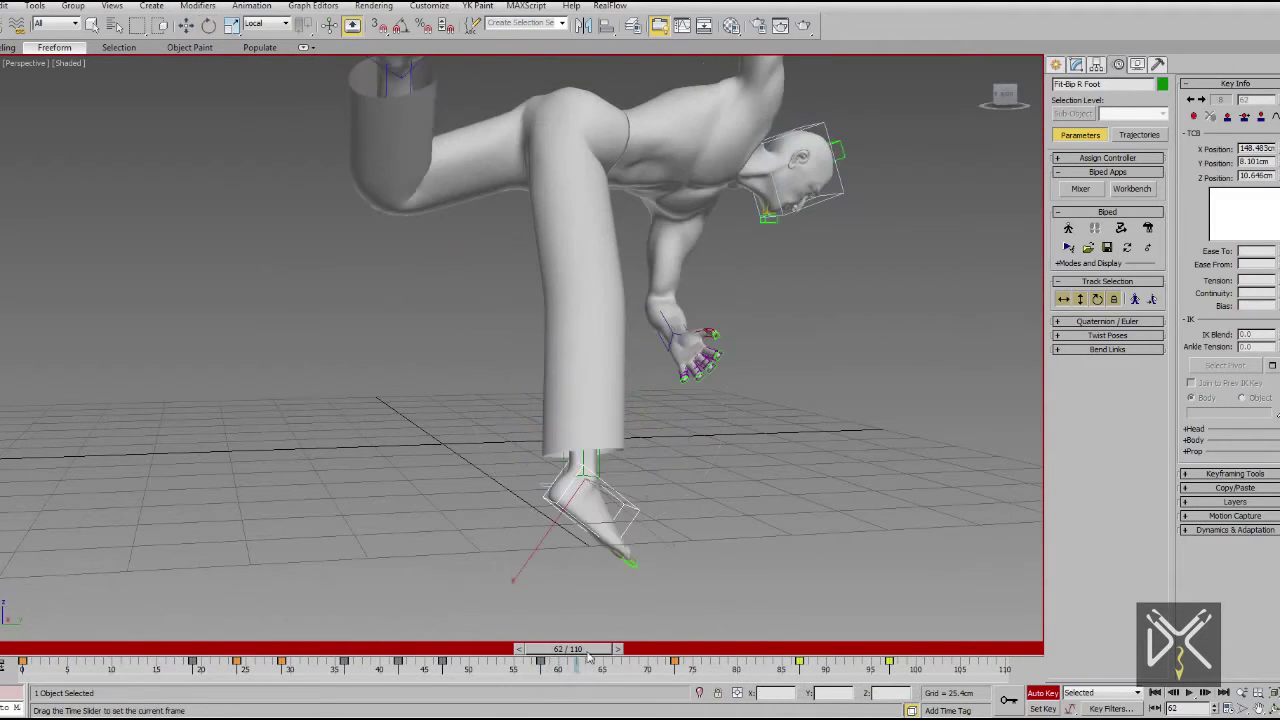
key("comma")
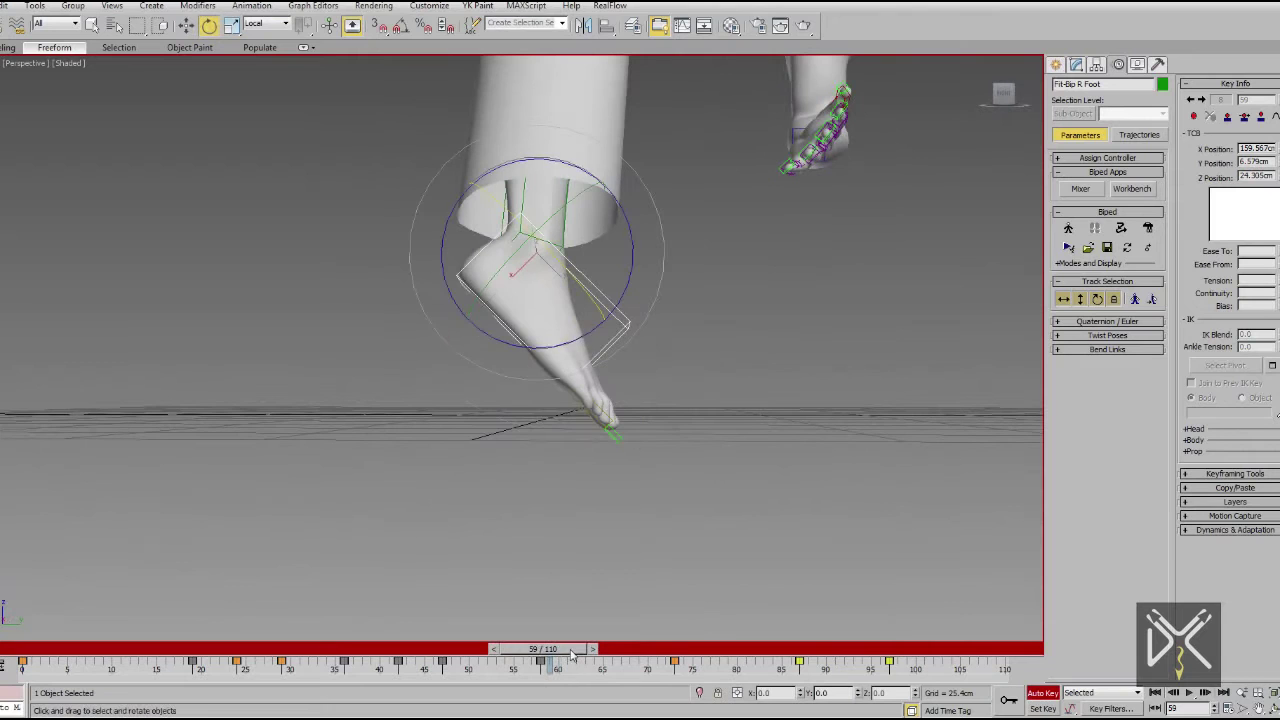
left_click_drag(541, 665, 524, 668)
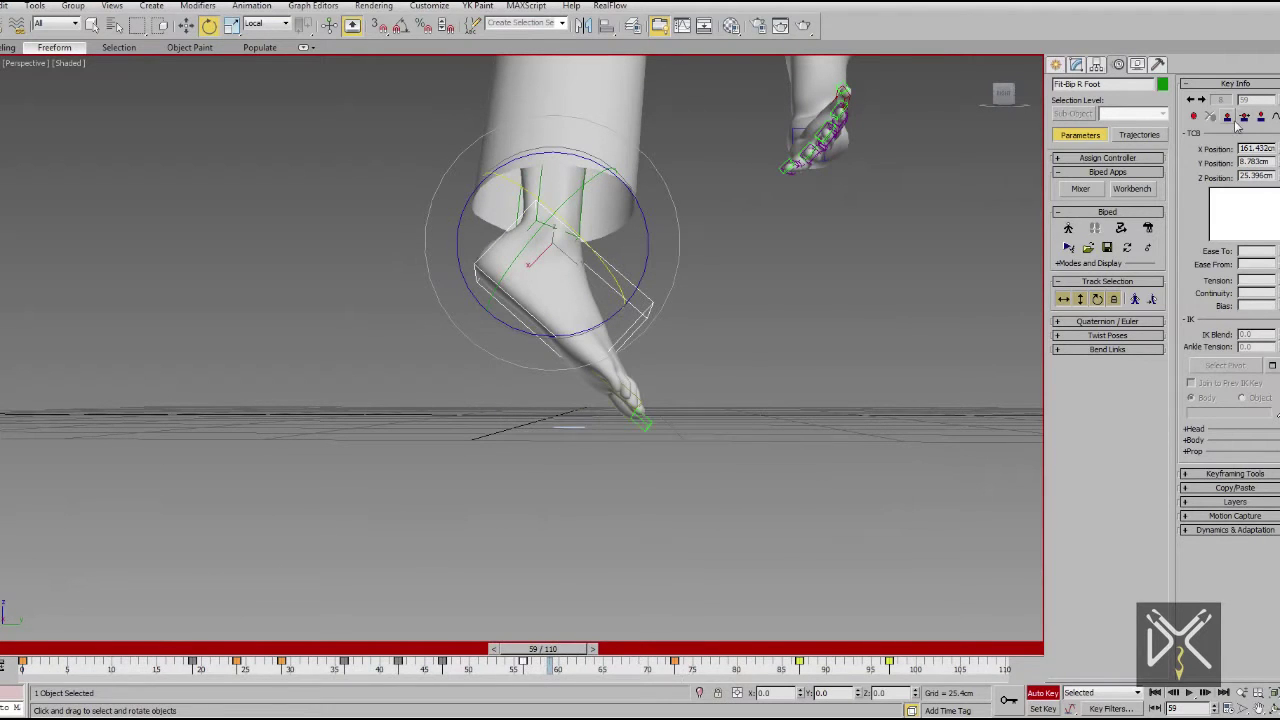
mouse_move(548, 649)
left_mouse_down()
mouse_move(668, 649)
mouse_move(585, 649)
left_mouse_up()
key("e")
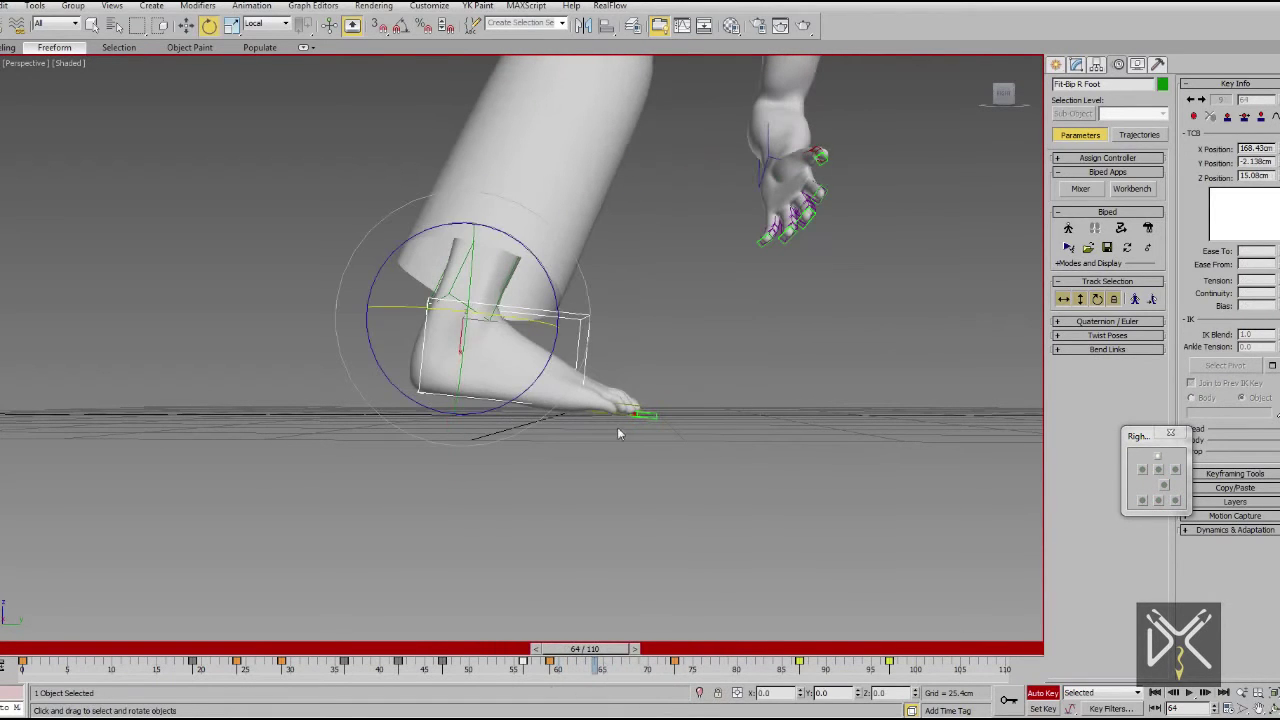
left_click(622, 418)
left_click_drag(611, 339, 591, 306)
Plant the right foot for the landing at frame 87 with a planted key.
left_click_drag(585, 649, 805, 690)
key("e")
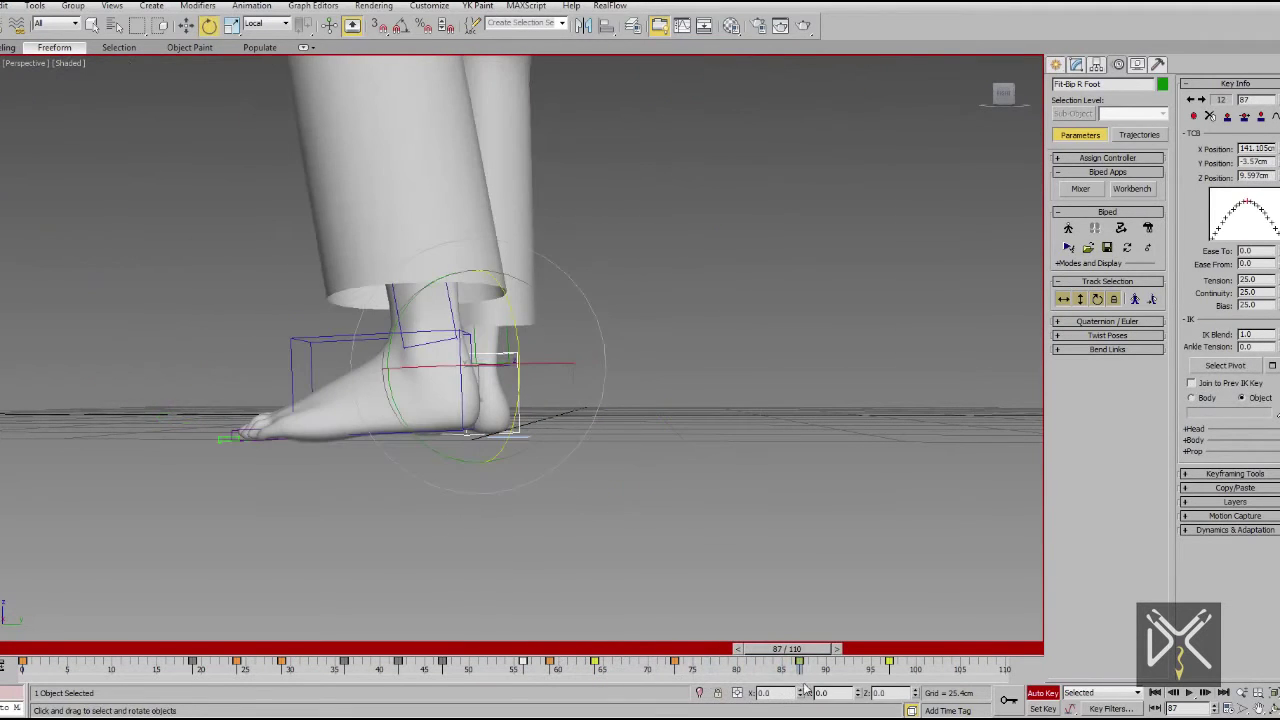
middle_click_drag(765, 500, 765, 450, "alt")
mouse_move(787, 649)
left_mouse_down()
mouse_move(870, 649)
mouse_move(483, 649)
mouse_move(791, 649)
mouse_move(500, 649)
left_mouse_up()
middle_click_drag(500, 400, 339, 357, "alt")
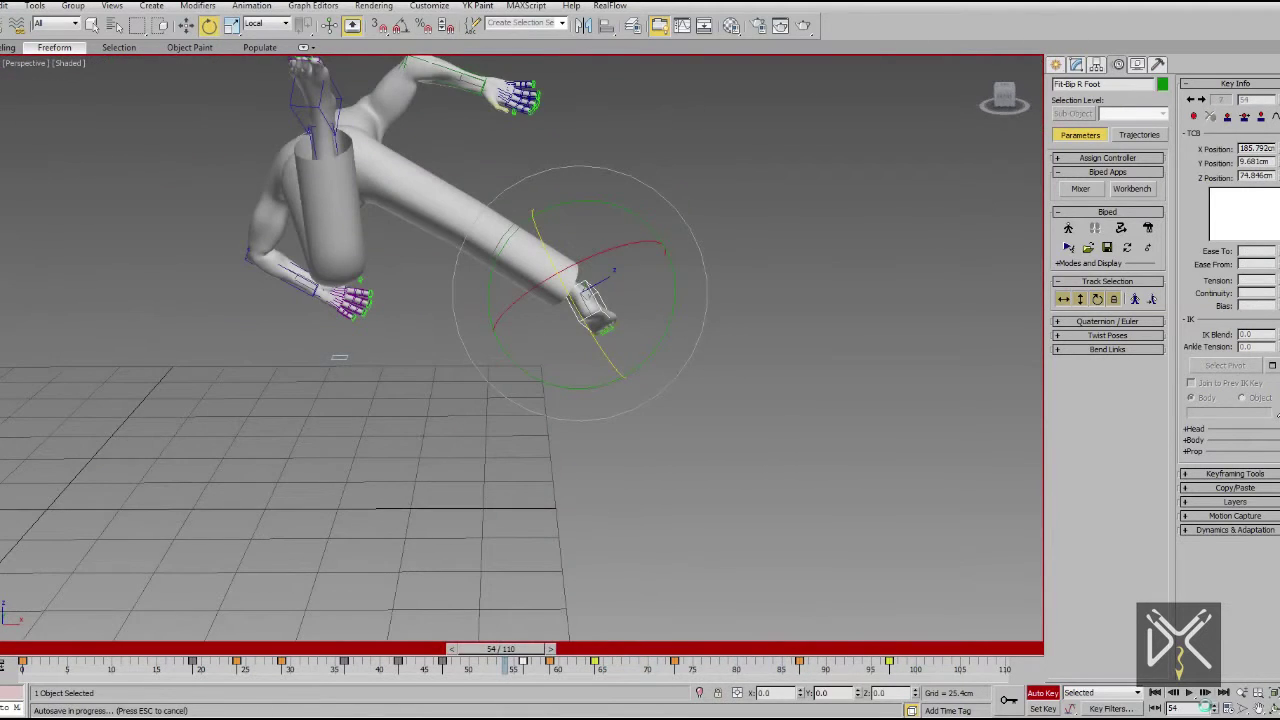
left_click_drag(500, 649, 881, 651)
left_click(1227, 116)
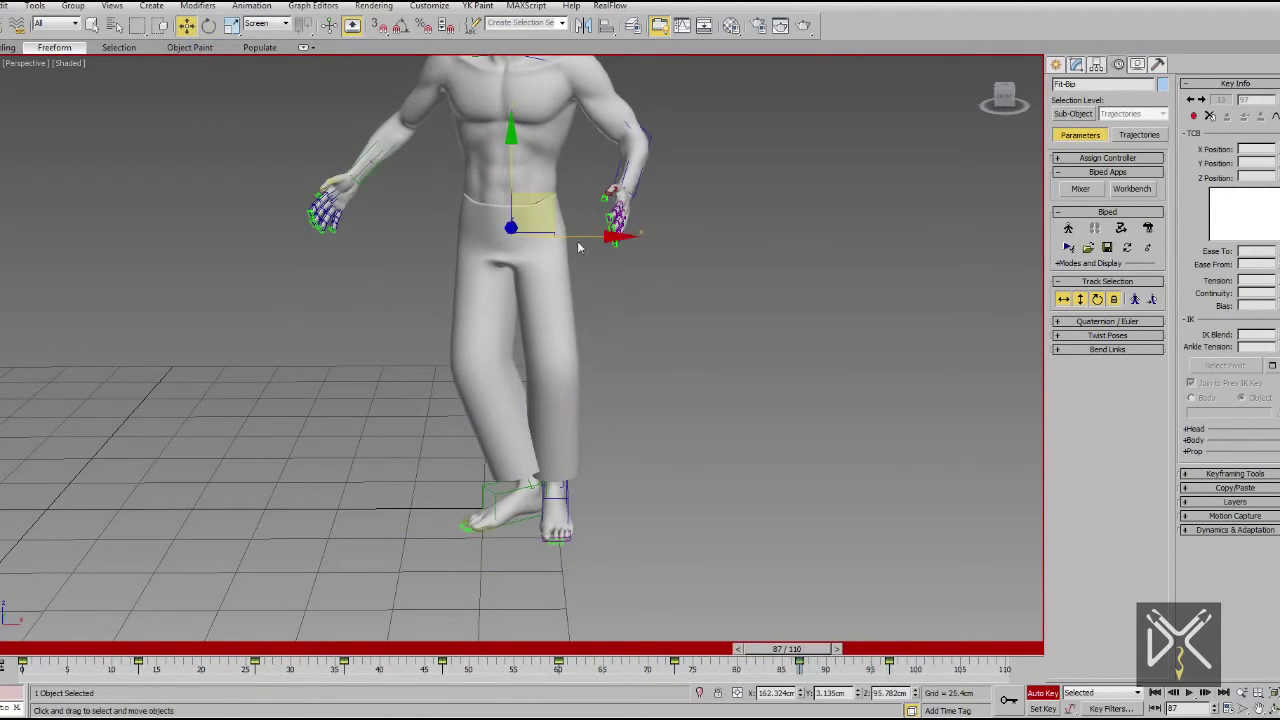
Shift the body to the right and move the left foot outward for a wider stance.
left_click_drag(578, 247, 608, 247)
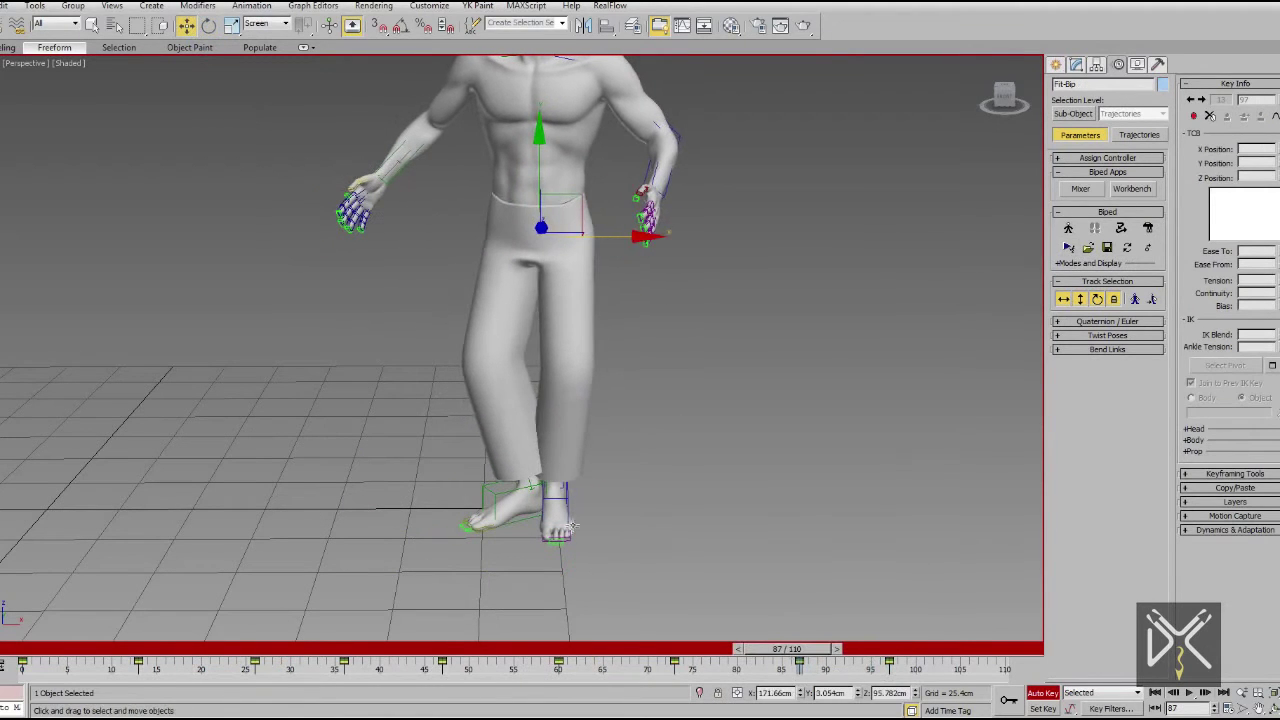
left_click(1063, 299)
middle_click_drag(763, 408, 768, 682, "alt")
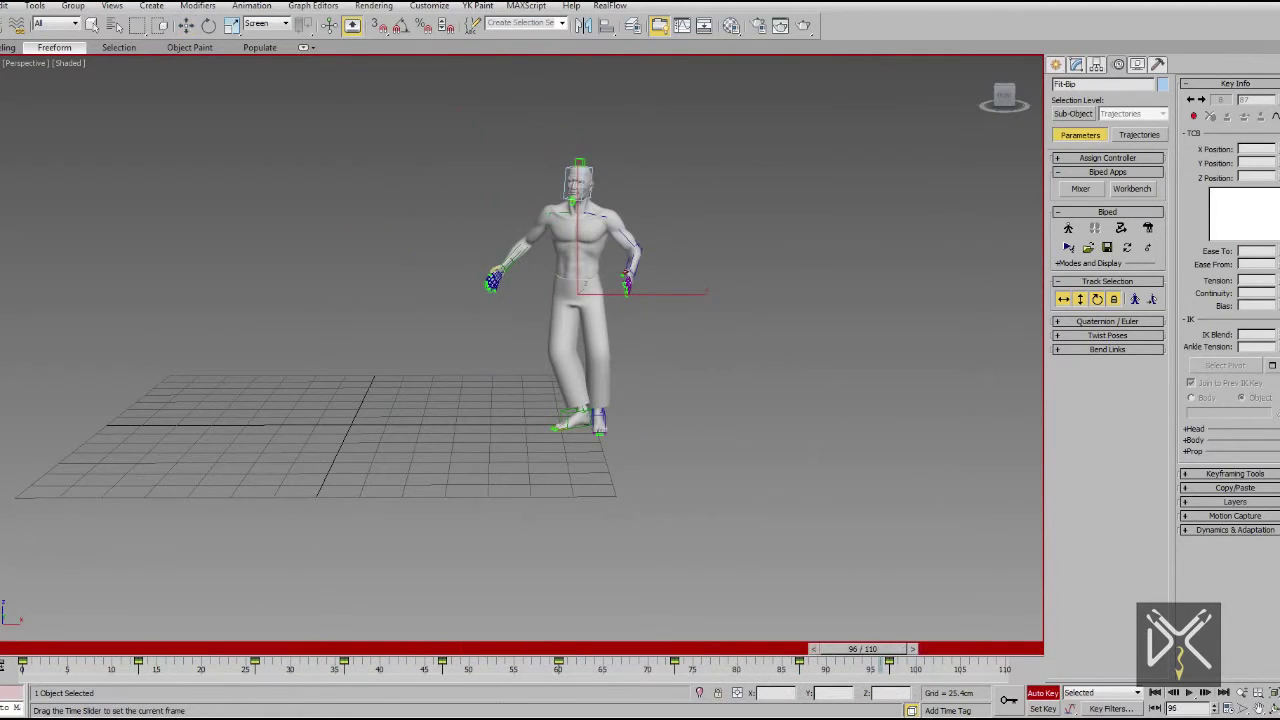
left_click(600, 424)
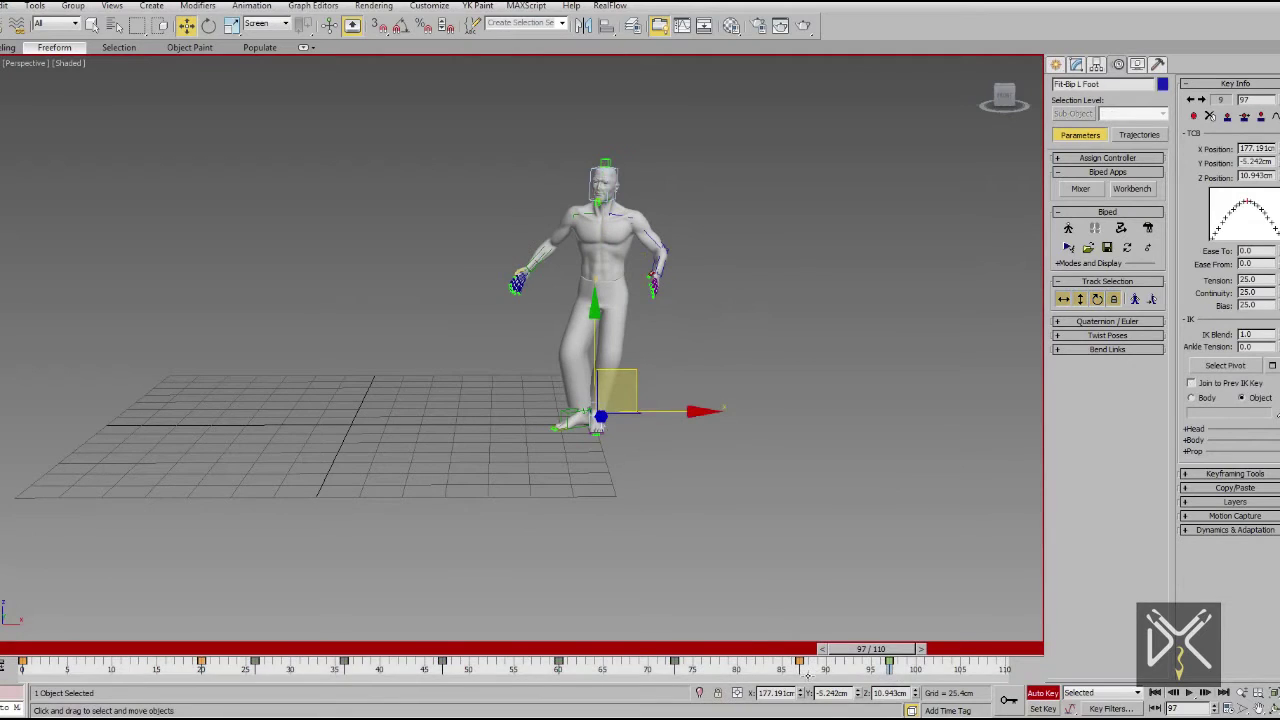
left_click_drag(650, 411, 686, 411)
Play the animation from the start and scrub through it to review the poses.
left_click_drag(453, 706, 30, 700)
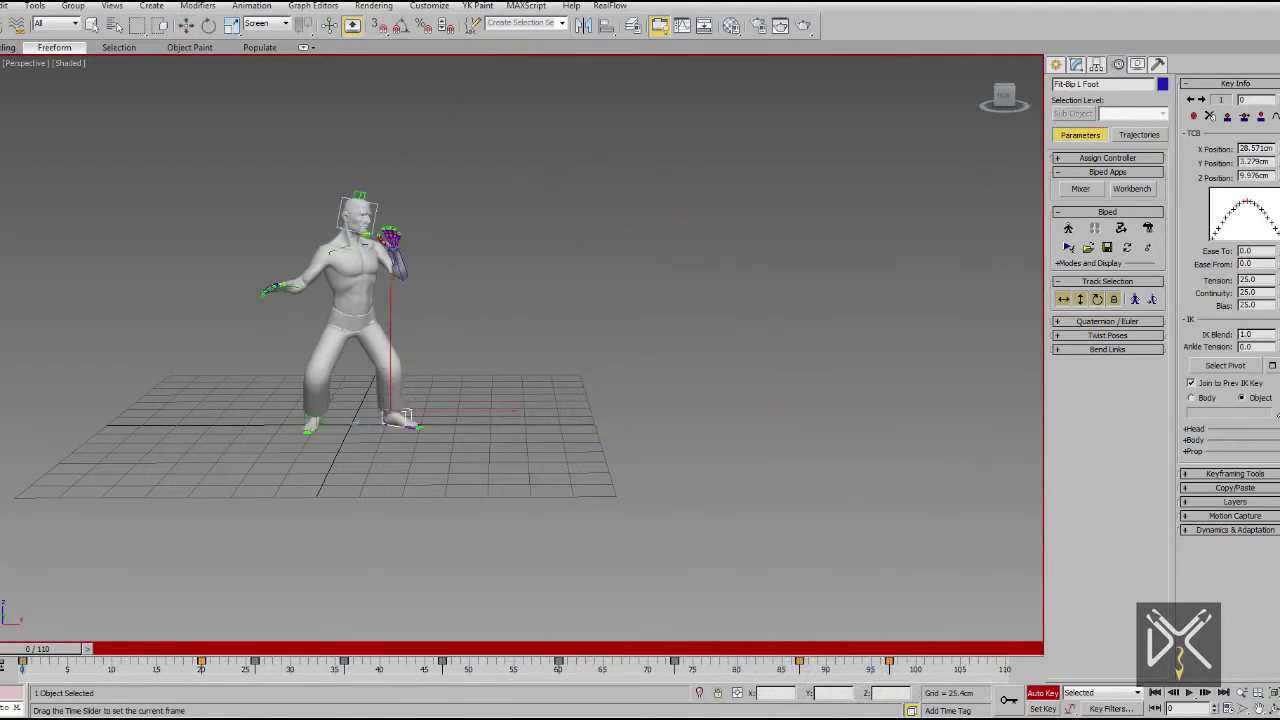
left_click(1189, 692)
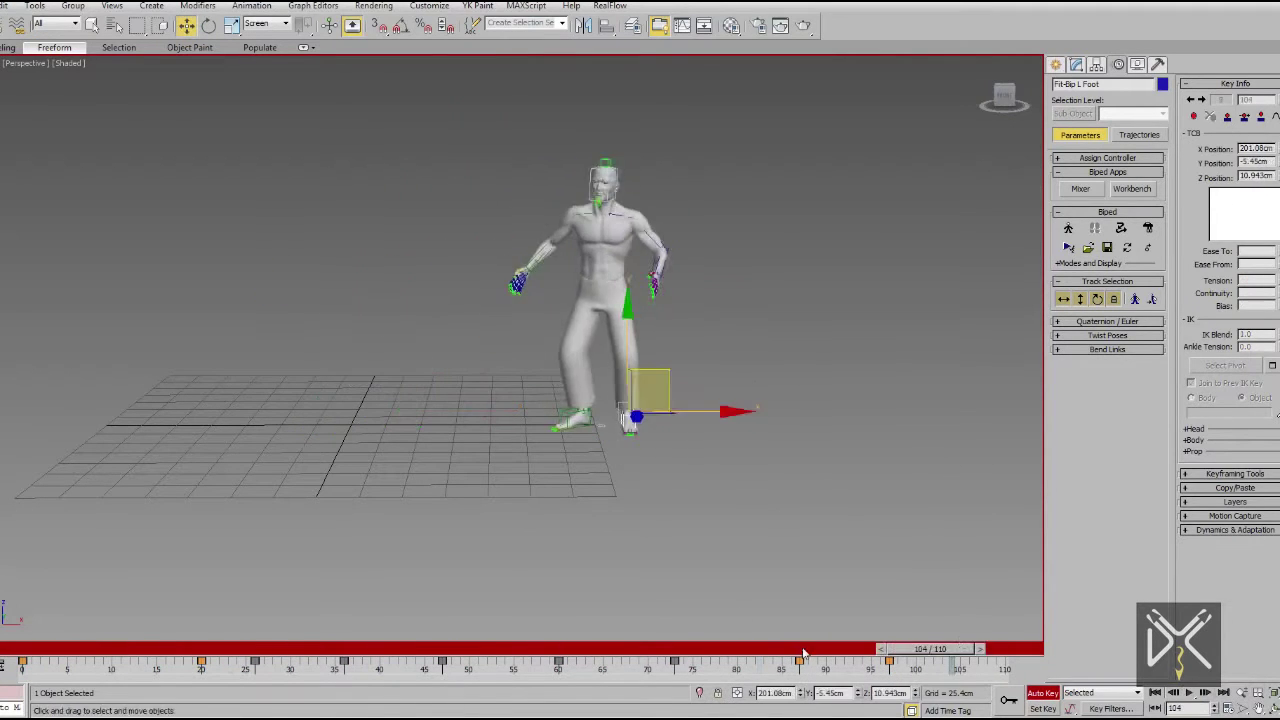
left_click(1062, 298)
scroll(520, 300, "up", 3)
mouse_move(670, 648)
left_mouse_down()
mouse_move(608, 687)
mouse_move(668, 668)
left_mouse_up()
scroll(637, 203, "down", 2)
scroll(640, 300, "down", 3)
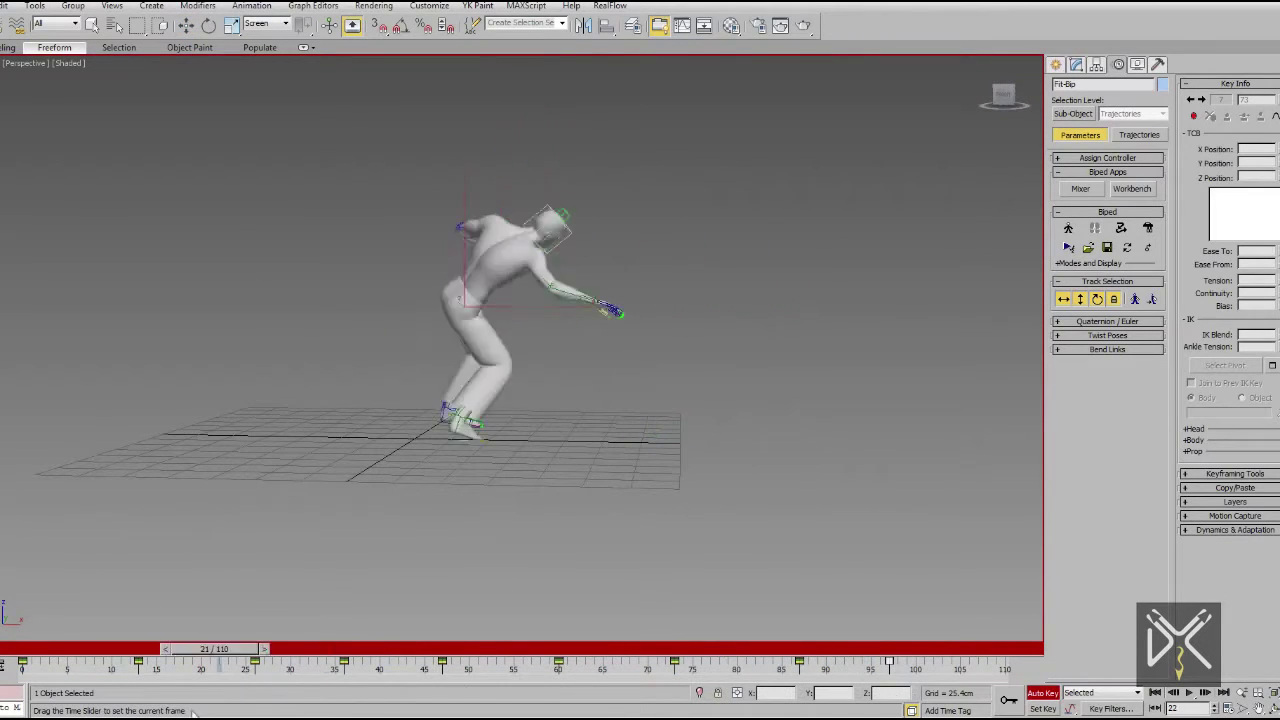
mouse_move(488, 708)
left_mouse_down()
mouse_move(828, 710)
mouse_move(806, 712)
left_mouse_up()
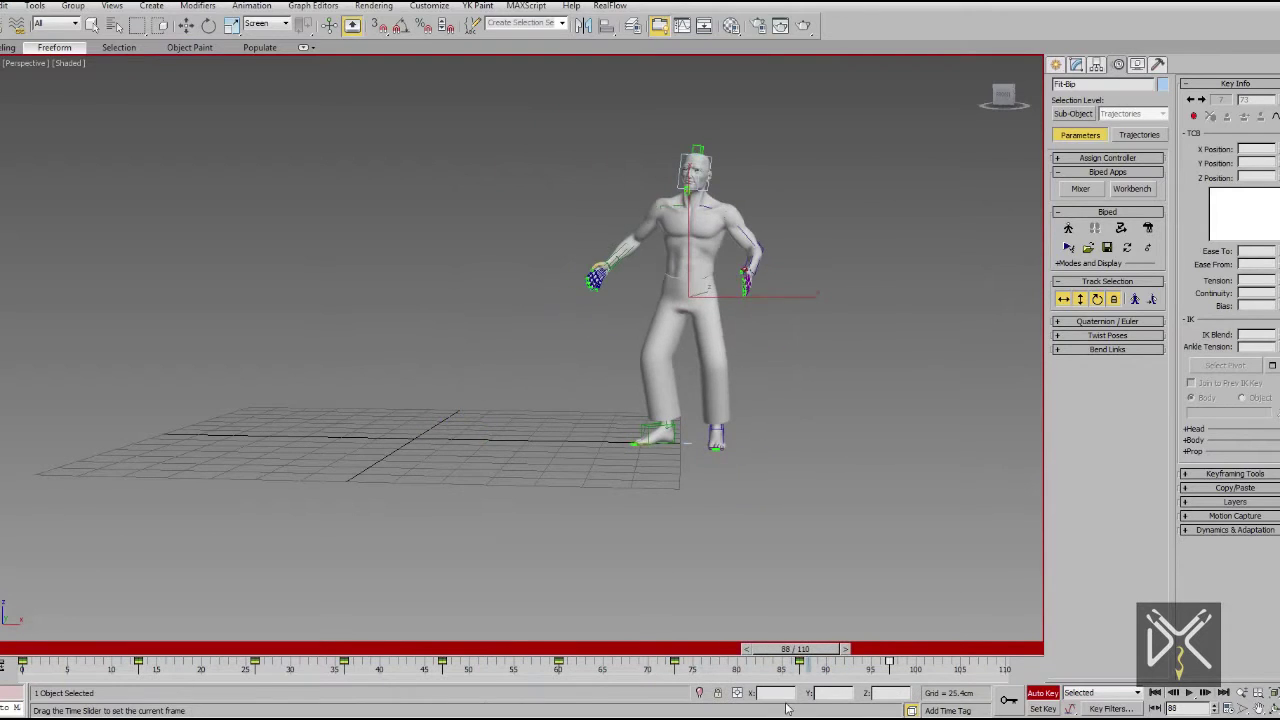
scroll(716, 262, "up", 3)
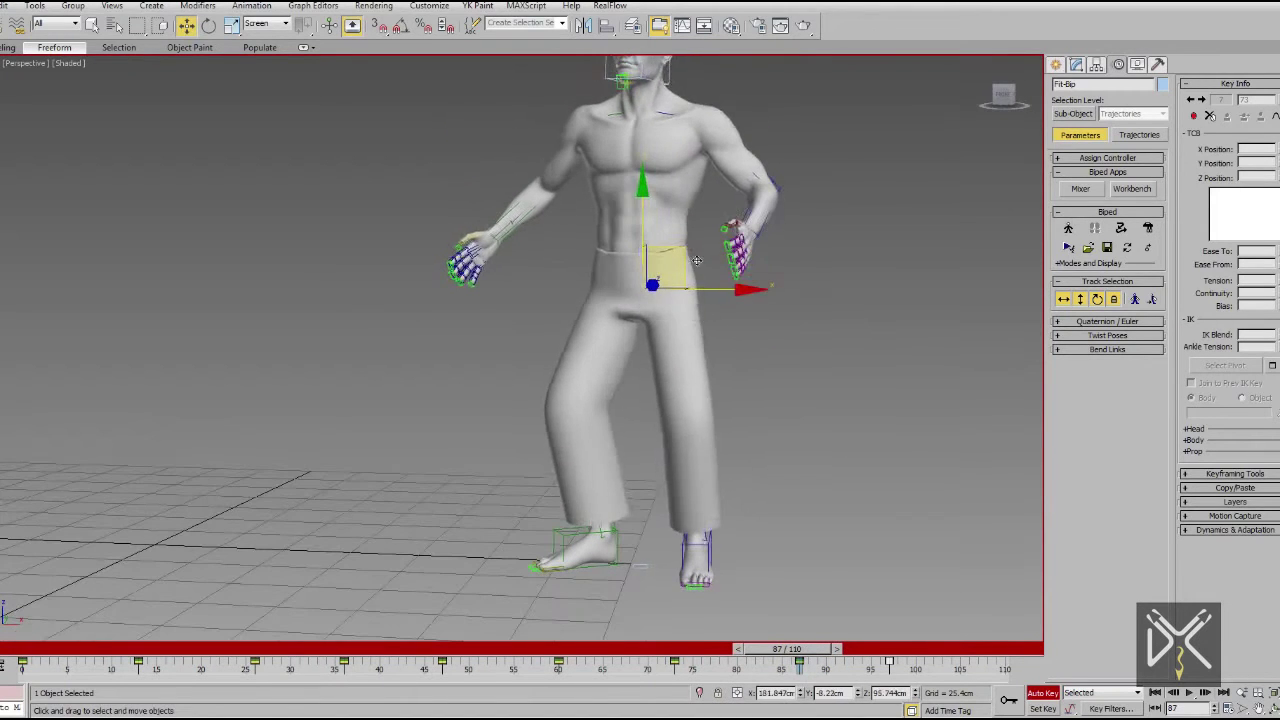
left_click_drag(779, 648, 722, 648)
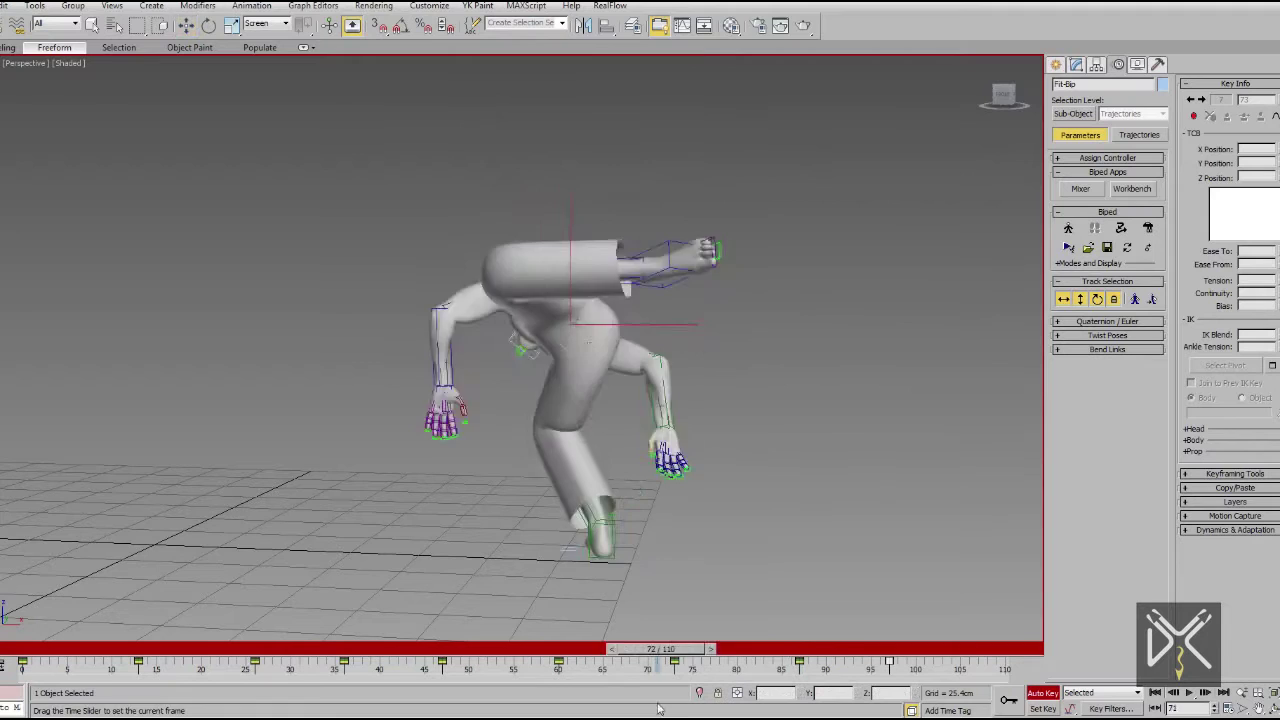
middle_click_drag(658, 281, 732, 547, "alt")
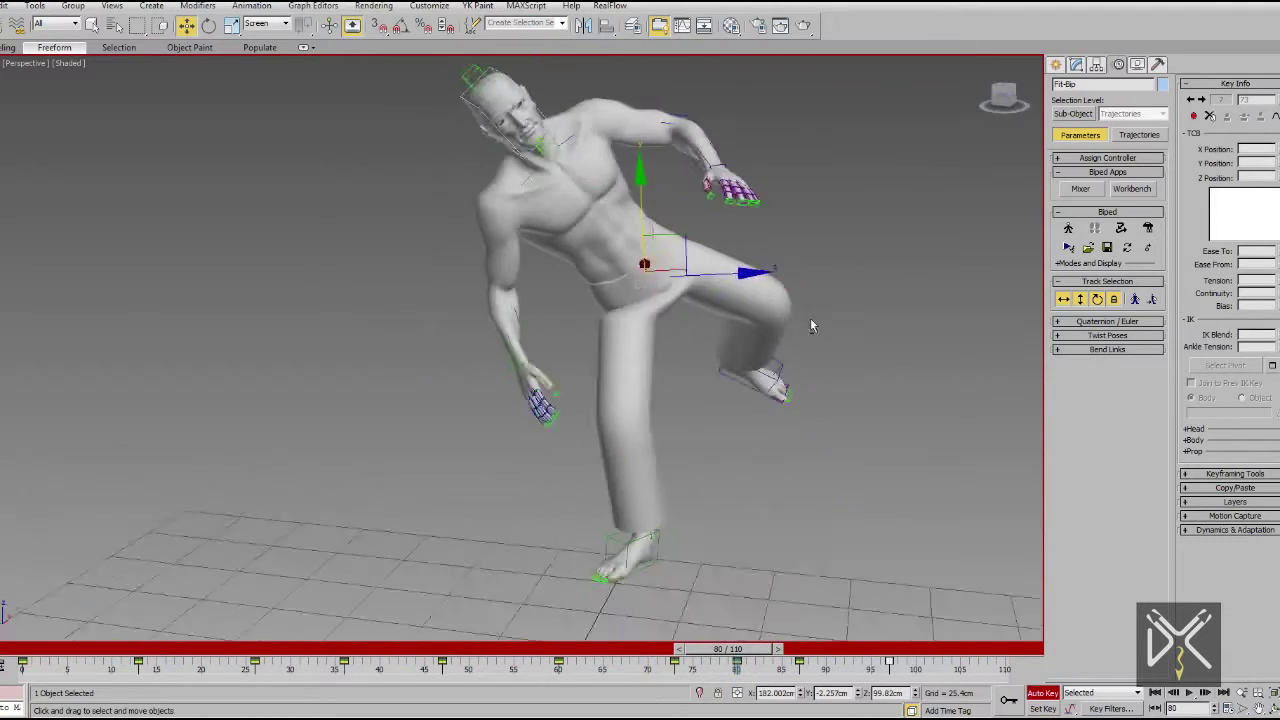
mouse_move(543, 651)
left_mouse_down()
mouse_move(118, 613)
mouse_move(245, 648)
mouse_move(40, 648)
mouse_move(298, 694)
left_mouse_up()
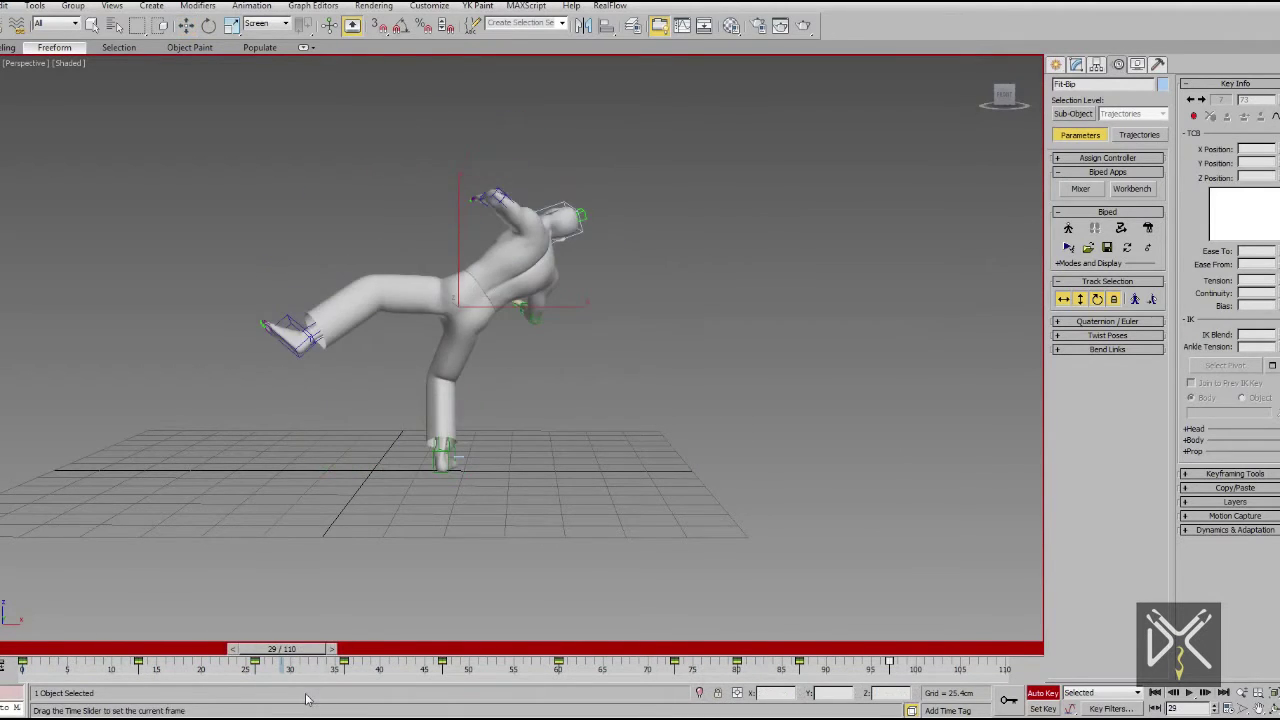
Raise the centre of mass higher at frame 29 and check the kick in wireframe.
left_click(447, 482)
left_click_drag(507, 244, 523, 227)
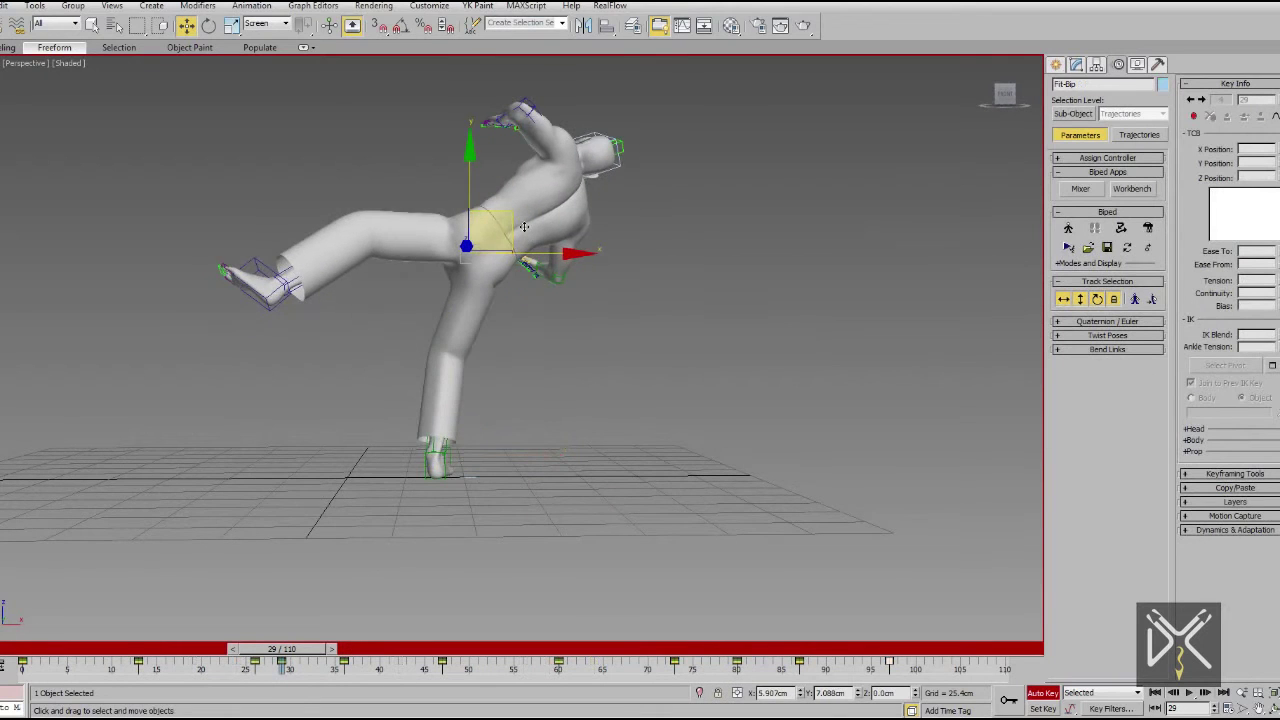
mouse_move(291, 657)
left_mouse_down()
mouse_move(345, 632)
mouse_move(356, 649)
mouse_move(457, 652)
left_mouse_up()
key("w")
key("F3")
scroll(531, 397, "up", 5)
Move the body down and left at frame 47 and play back the motion.
left_click_drag(646, 233, 654, 255)
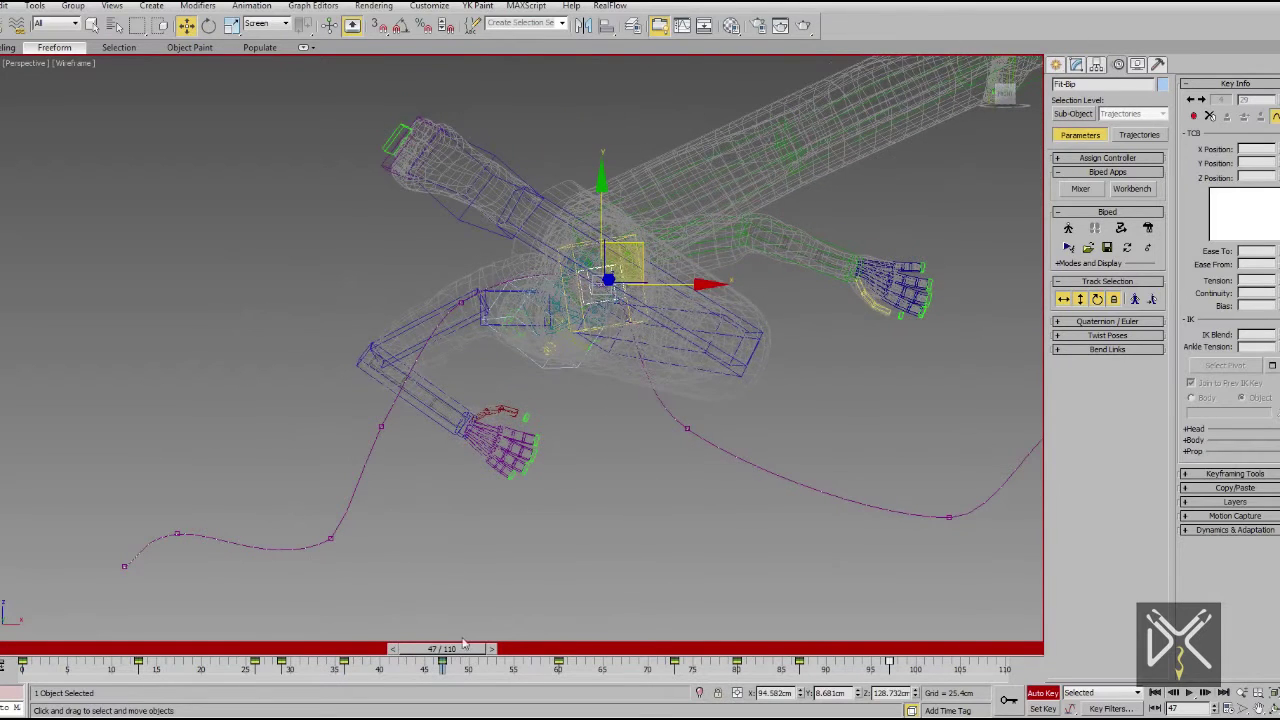
left_click_drag(463, 649, 662, 649)
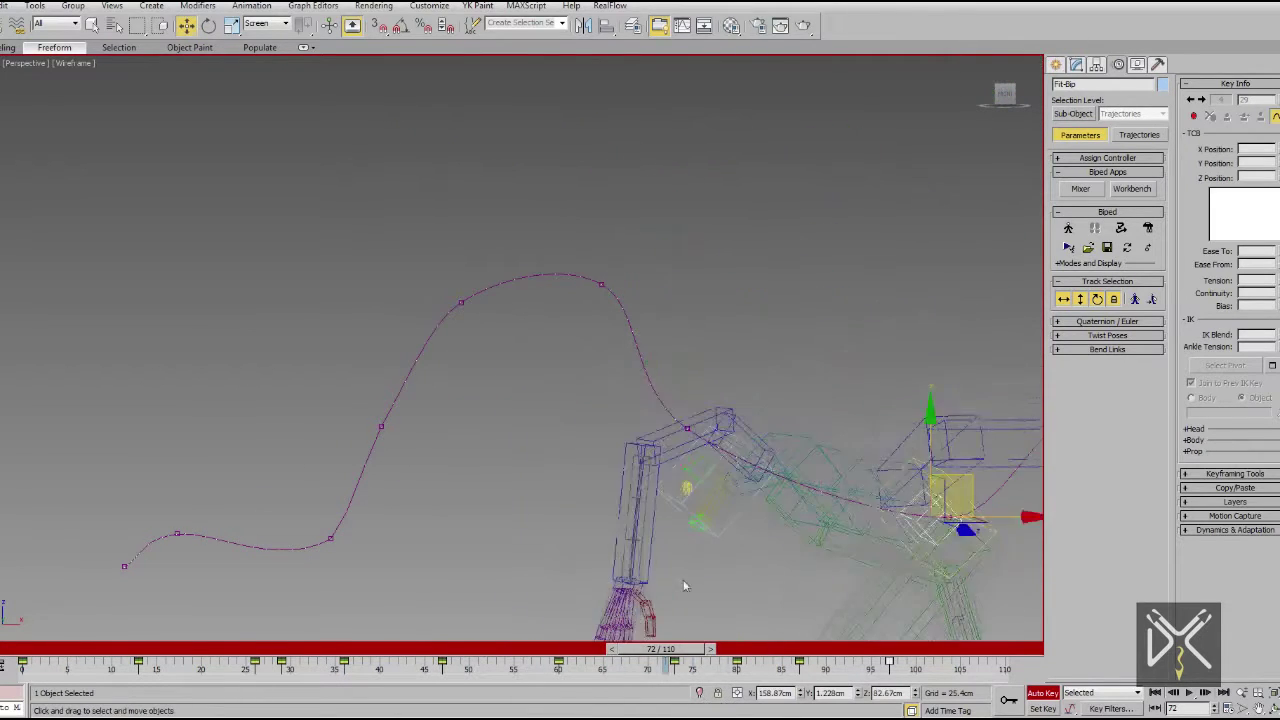
scroll(619, 467, "down", 5)
key("F3")
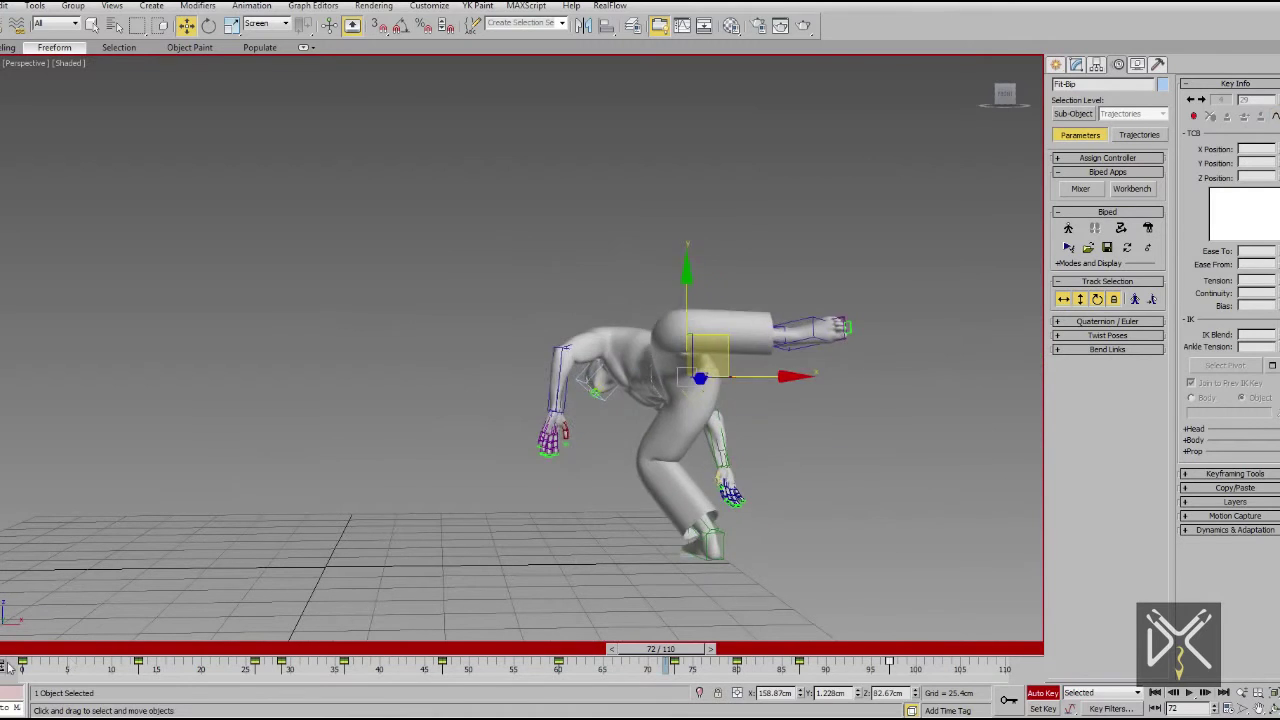
key("/")
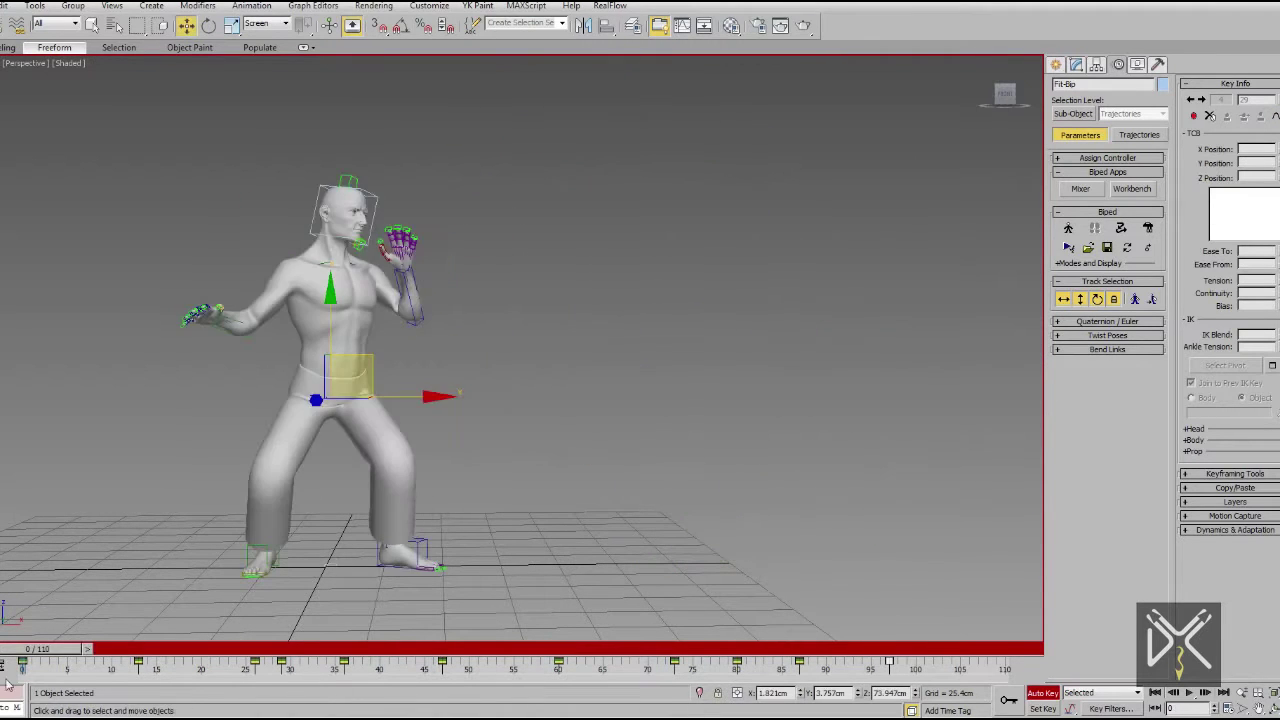
Rotate the left forearm outward in the frame-97 landing pose.
left_click_drag(260, 649, 791, 645)
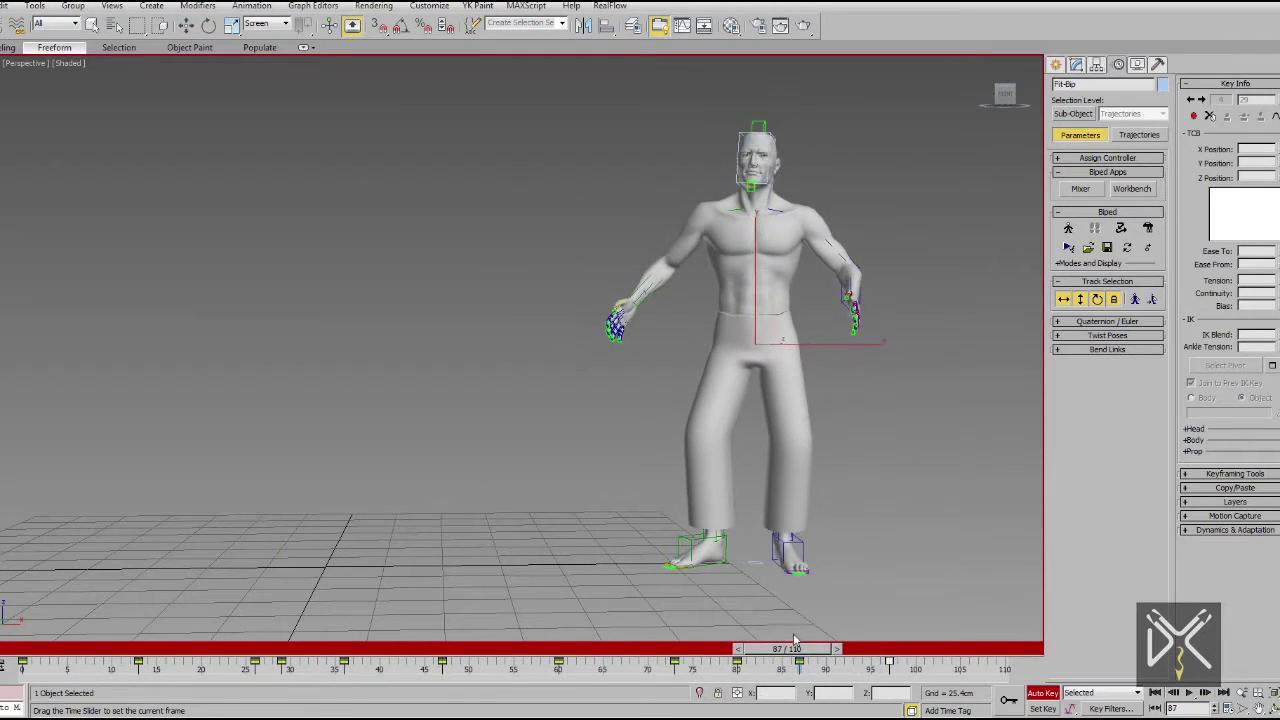
mouse_move(795, 640)
left_mouse_down()
mouse_move(845, 670)
mouse_move(870, 650)
left_mouse_up()
key("w")
middle_click_drag(704, 361, 614, 397, "alt")
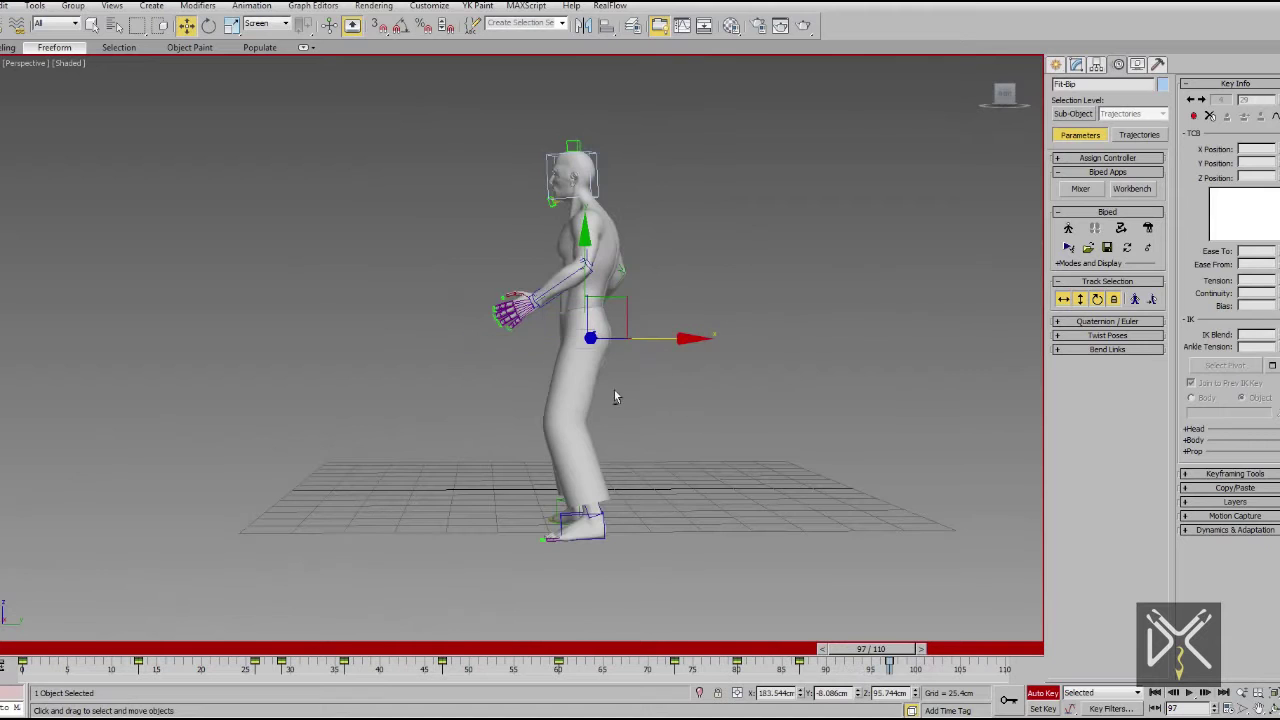
middle_click_drag(660, 350, 803, 399, "alt")
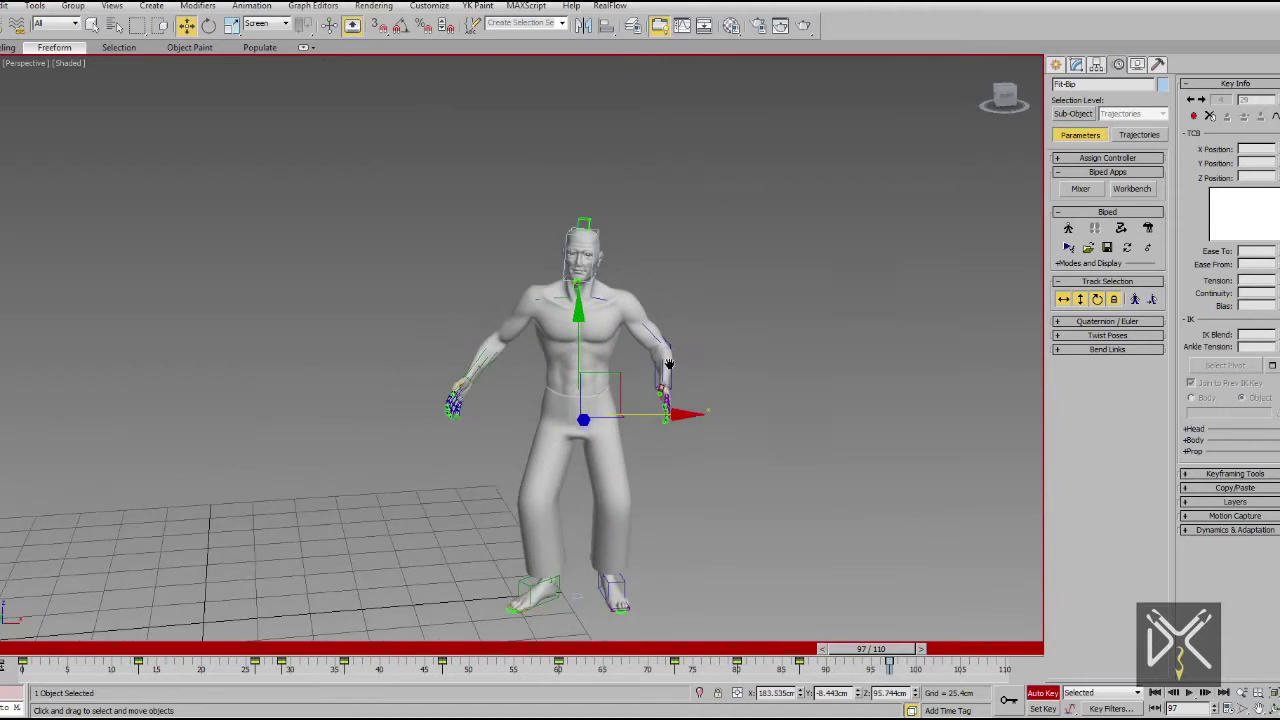
scroll(661, 413, "up", 5)
key("e")
middle_click_drag(300, 300, 420, 320, "alt")
scroll(450, 350, "up", 2)
left_click_drag(700, 420, 600, 440)
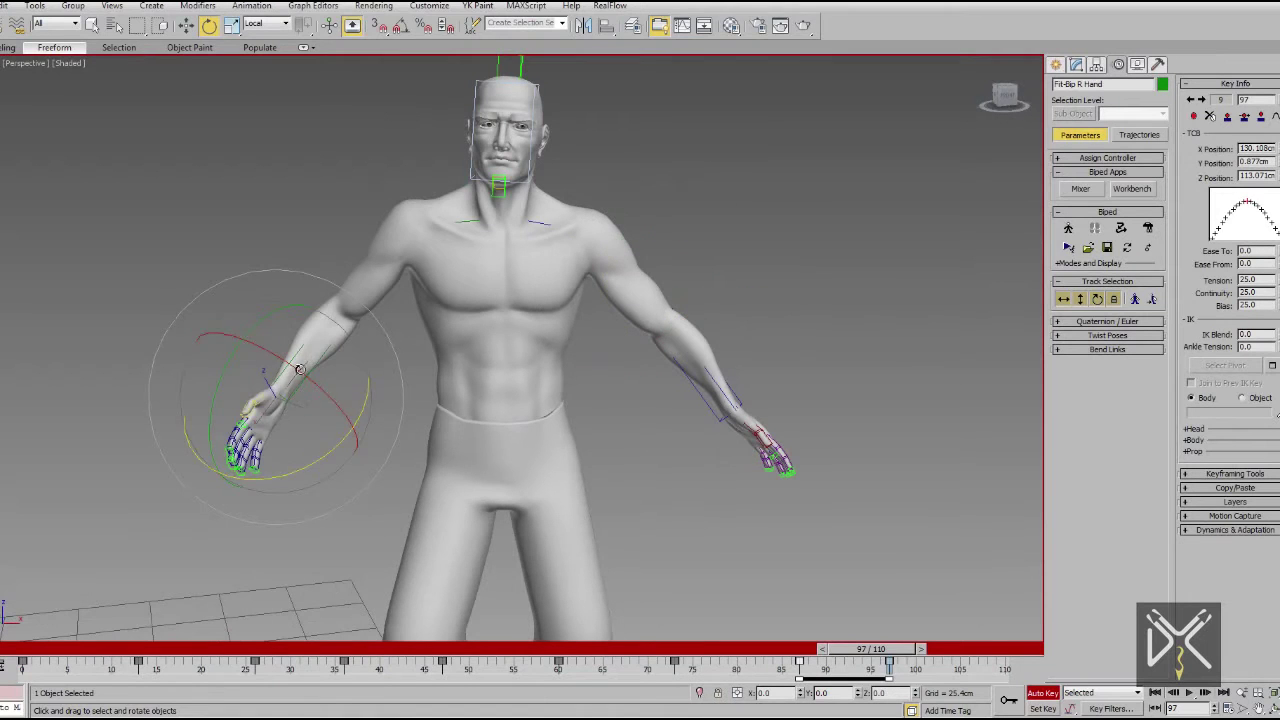
Twist the right hand slightly about Z at frame 97, then inspect the head and right collarbone.
middle_click_drag(318, 417, 350, 430, "alt")
left_click_drag(395, 450, 371, 495)
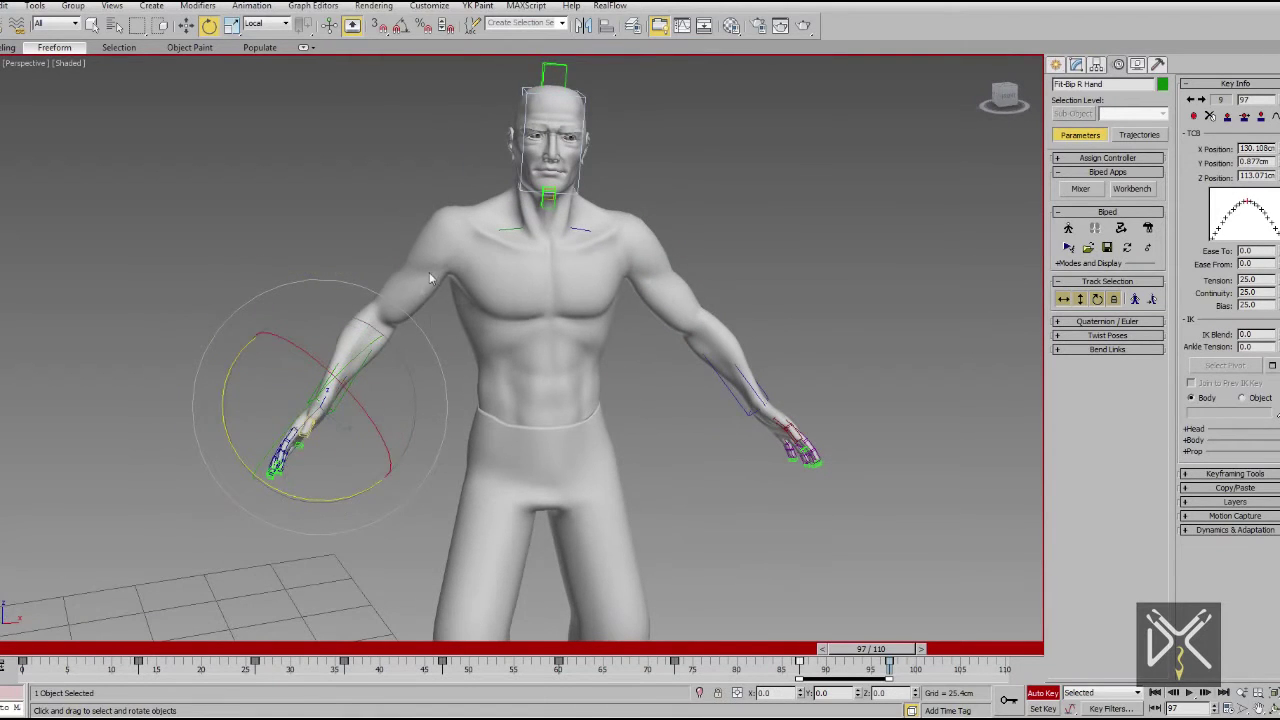
middle_click_drag(432, 278, 460, 285, "alt")
left_click(556, 150)
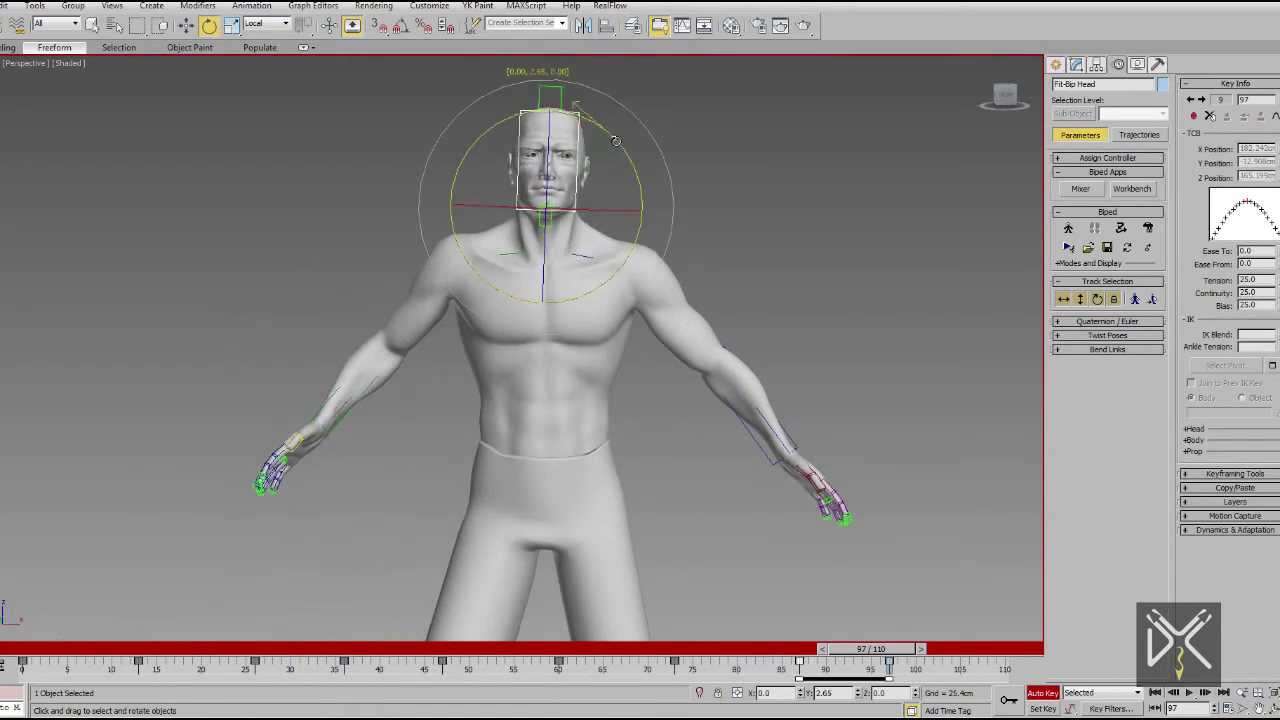
left_click_drag(828, 655, 882, 690)
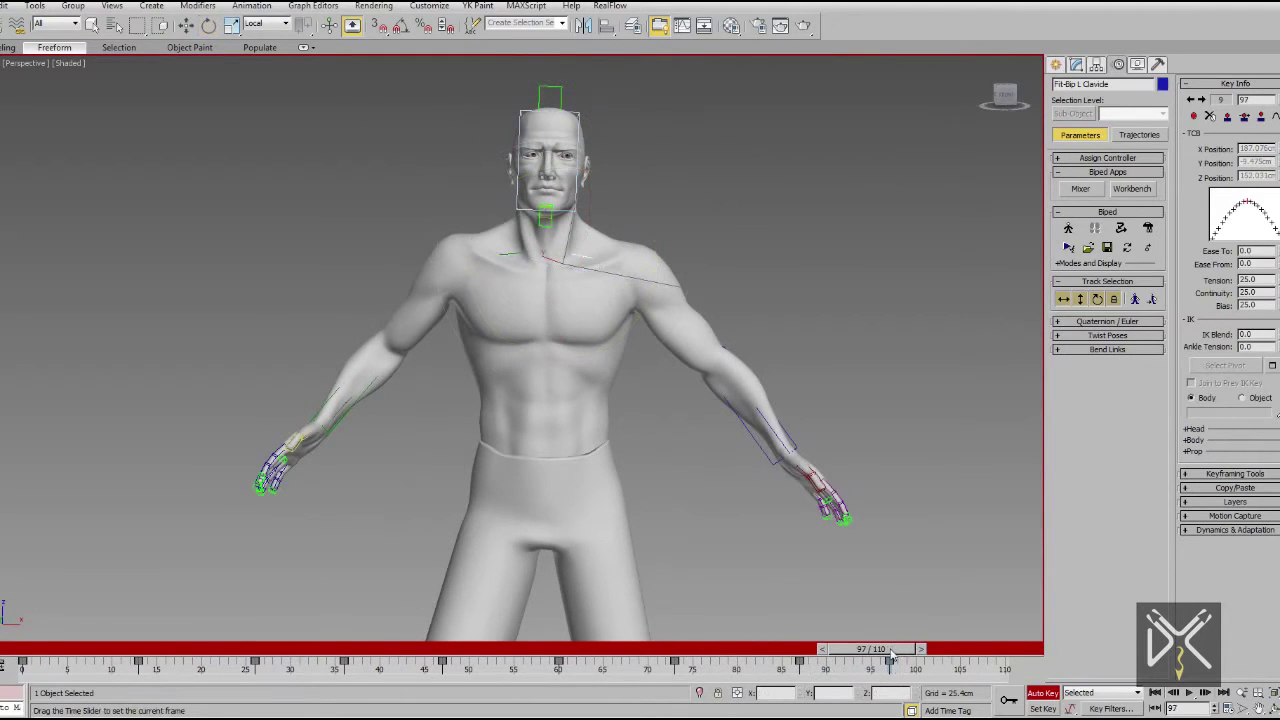
left_click(582, 207)
left_click(565, 160)
mouse_move(870, 649)
left_mouse_down()
mouse_move(378, 651)
mouse_move(870, 649)
left_mouse_up()
mouse_move(677, 480)
middle_mouse_down()
mouse_move(716, 422)
mouse_move(657, 389)
middle_mouse_up()
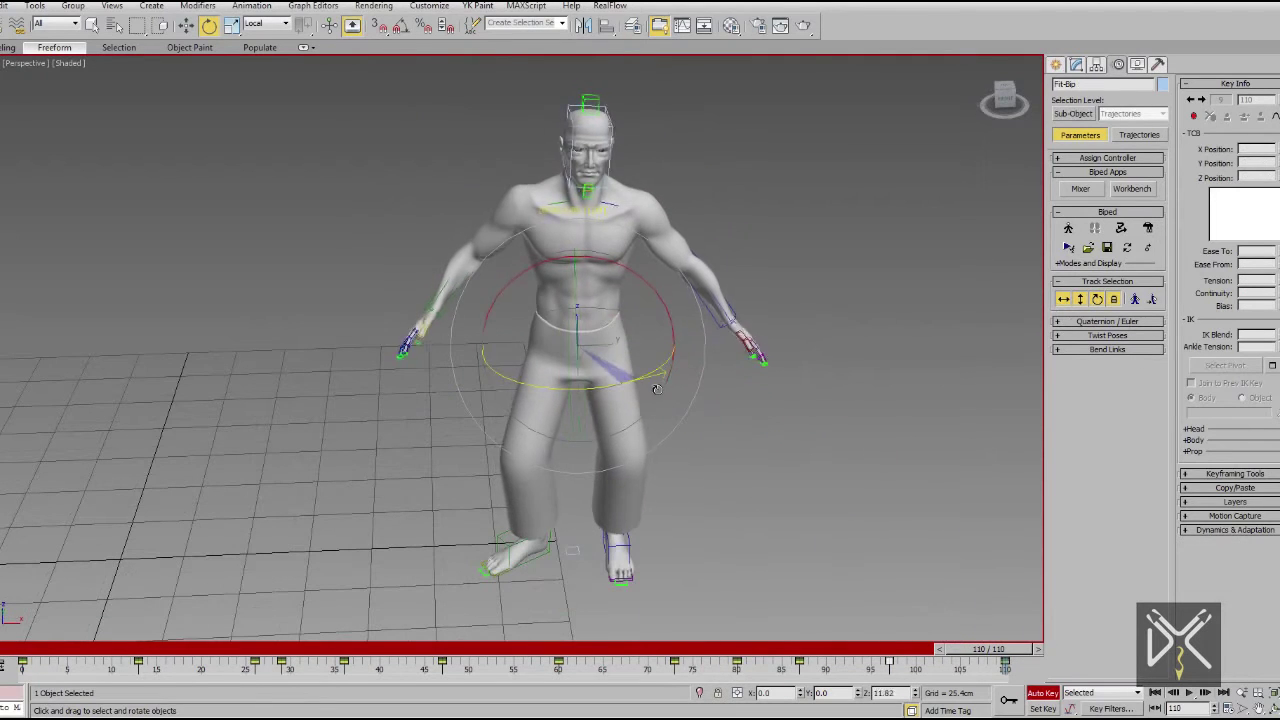
At frame 110, rotate the foot to its final angle and tilt the body and spine slightly.
mouse_move(597, 617)
left_mouse_down()
mouse_move(597, 494)
mouse_move(675, 490)
left_mouse_up()
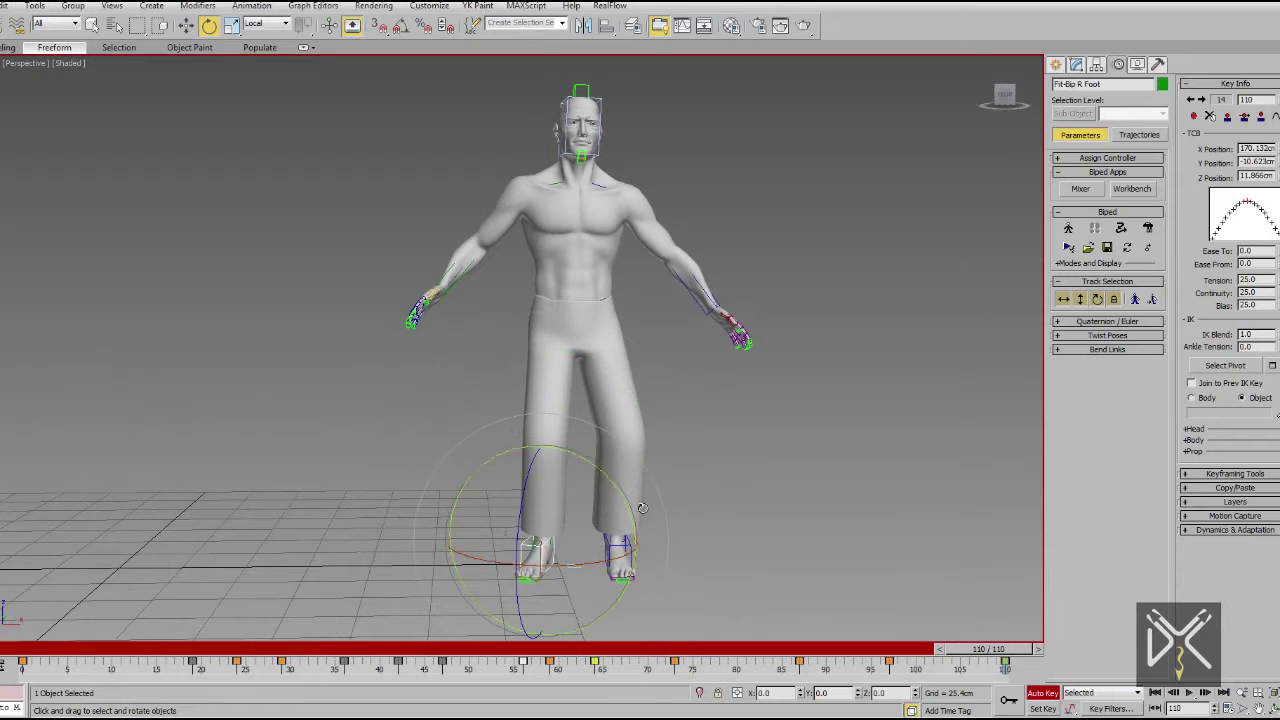
left_click(1063, 299)
middle_click_drag(588, 330, 520, 330, "alt")
middle_click_drag(553, 447, 694, 406, "alt")
key("F3")
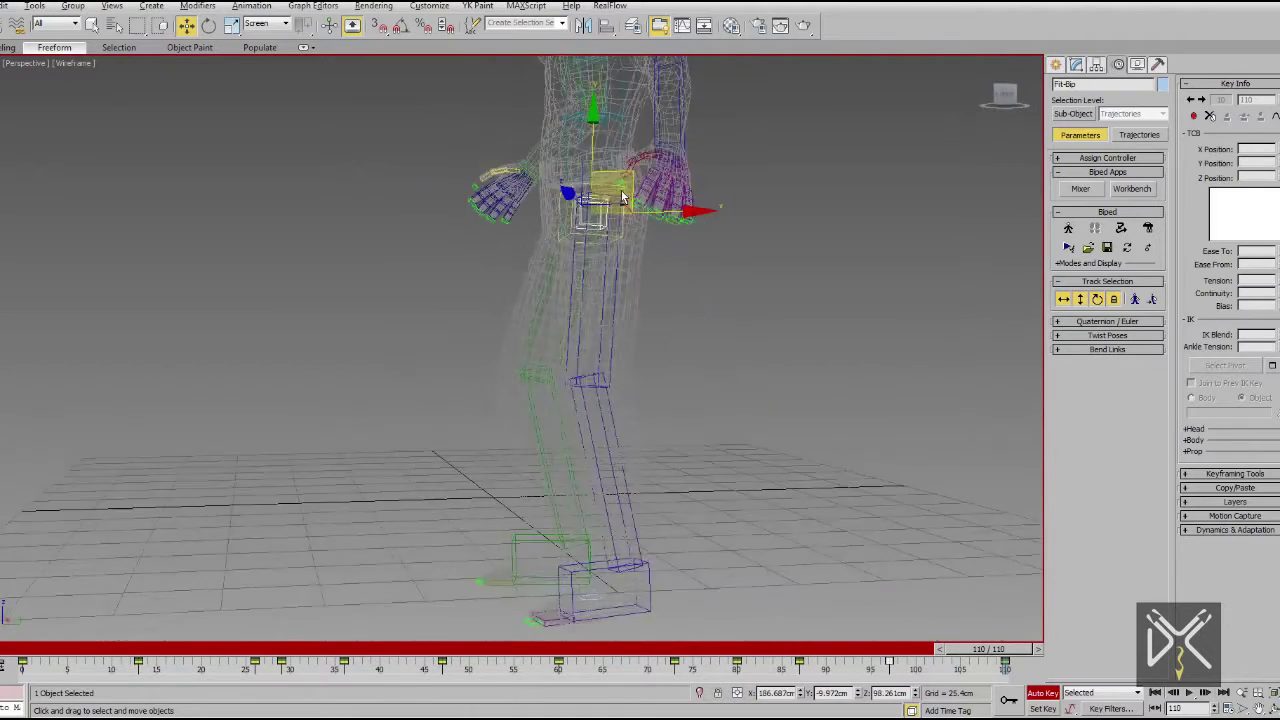
key("e")
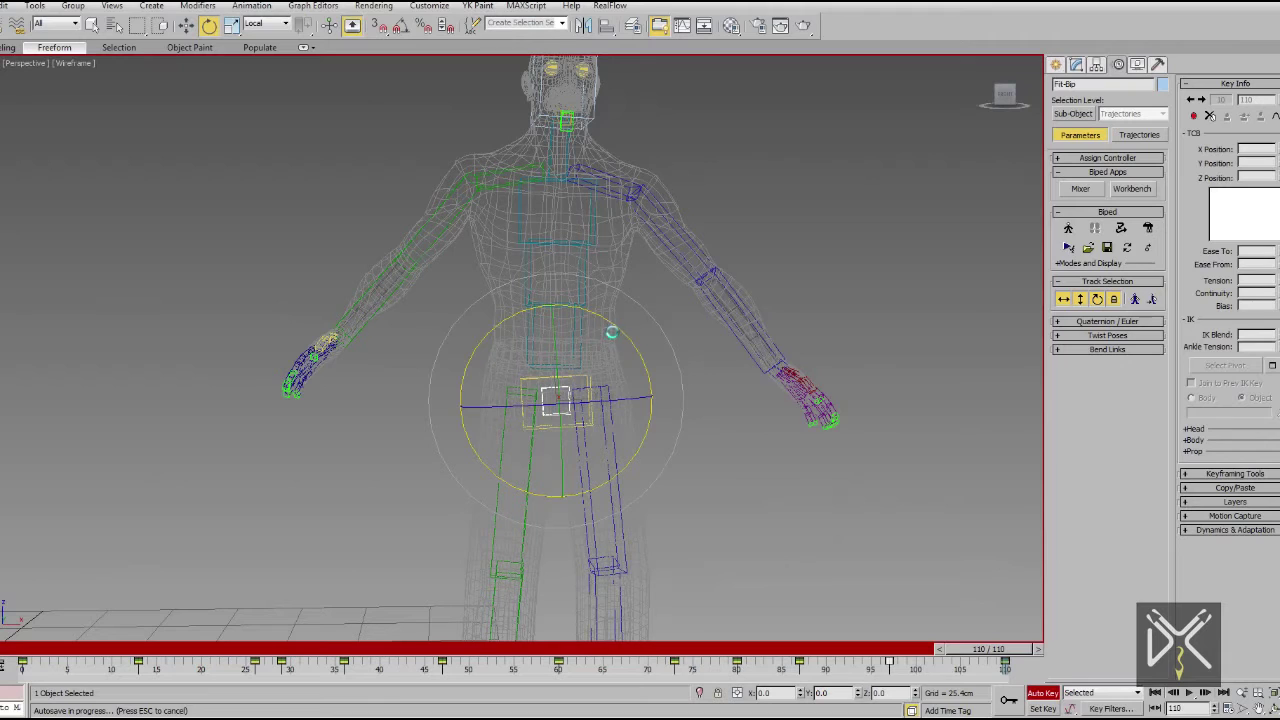
left_click_drag(611, 332, 619, 333)
left_click(531, 332)
mouse_move(629, 366)
middle_mouse_down("alt")
mouse_move(533, 345)
mouse_move(612, 236)
mouse_move(640, 283)
middle_mouse_up("alt")
Select both collarbones and swing the left forearm and right arm down.
left_click(612, 236)
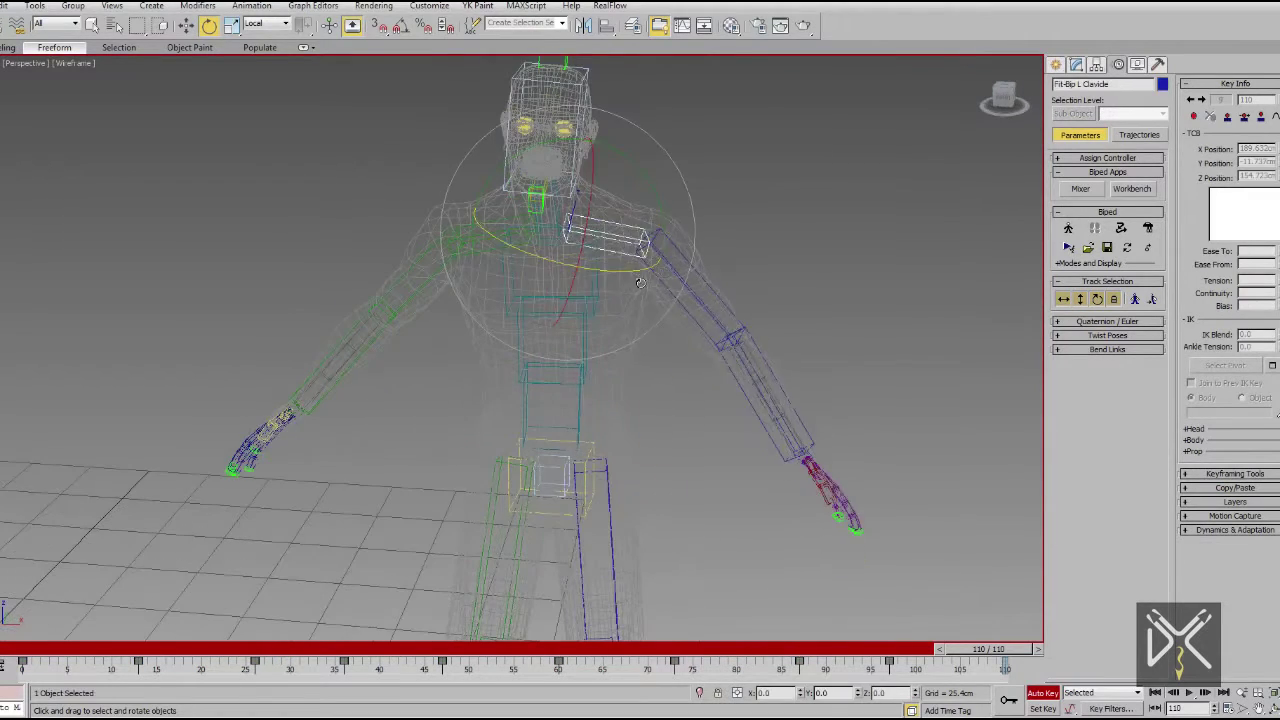
left_click(516, 253)
key("F3")
middle_click_drag(516, 253, 577, 299, "alt")
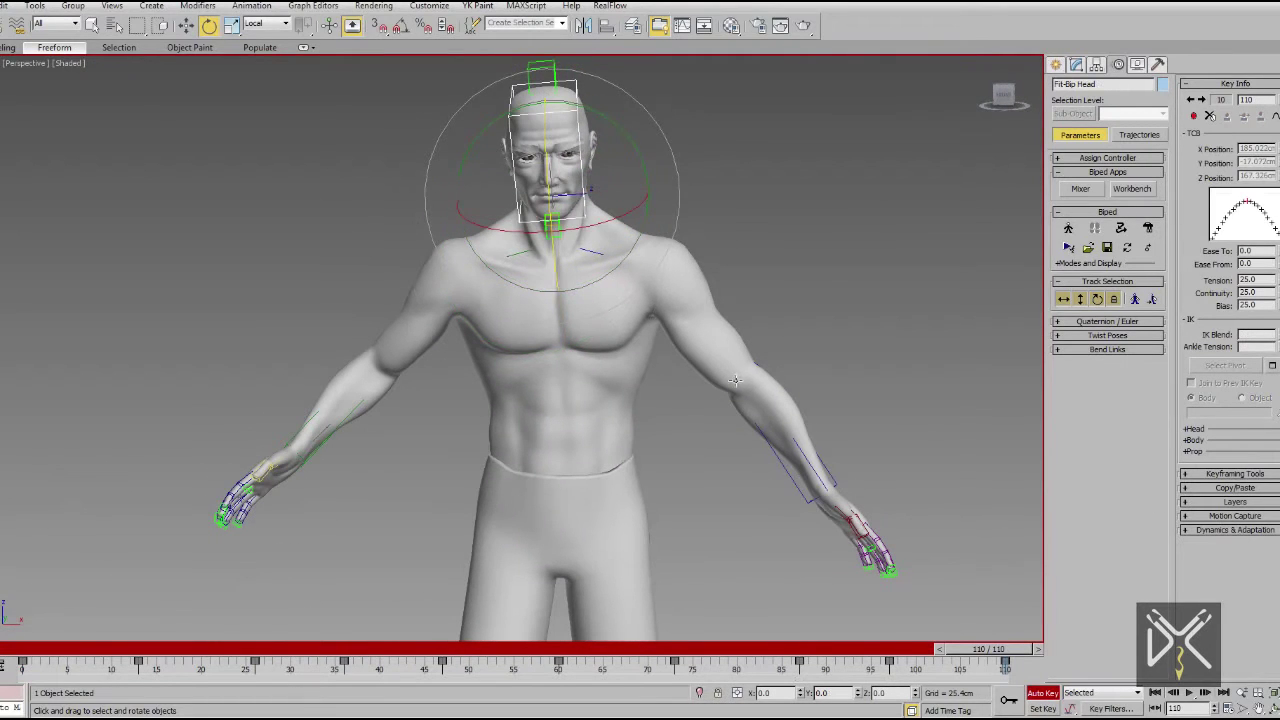
left_click_drag(708, 481, 591, 409)
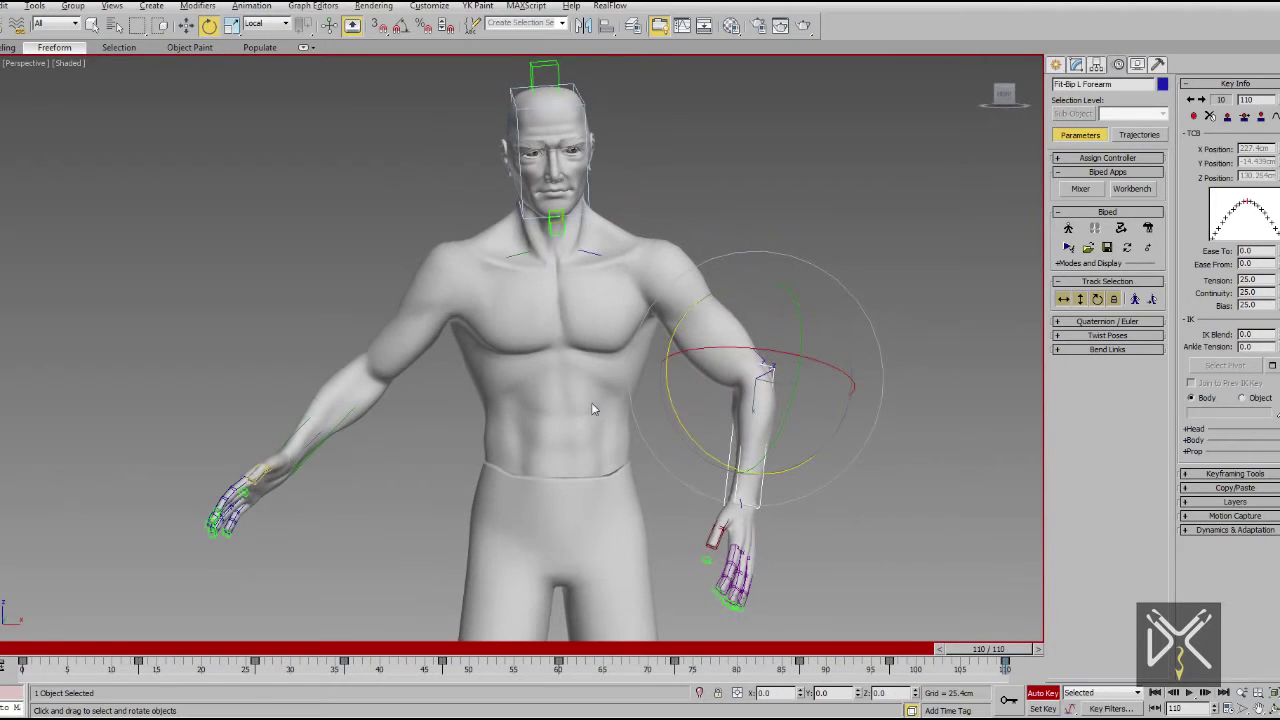
left_click_drag(406, 388, 427, 368)
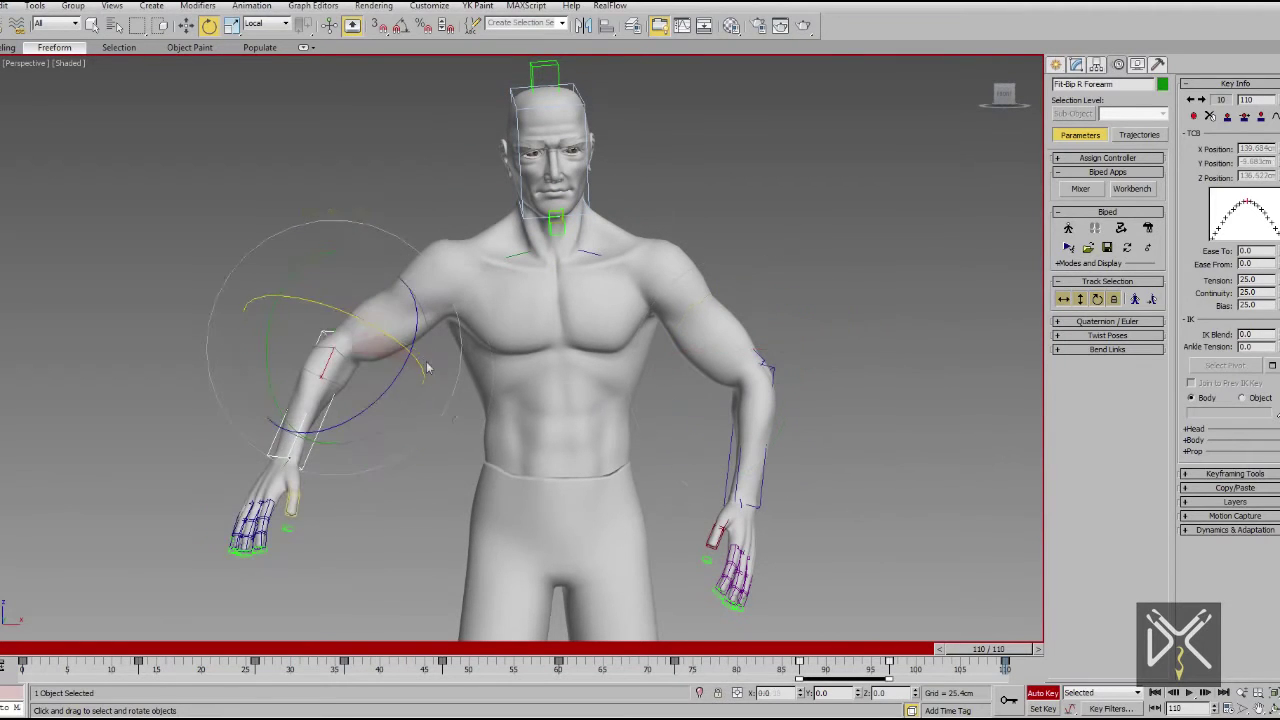
Rotate both upper arms inward toward the body, then select both forearms.
left_click(355, 337)
left_click_drag(355, 337, 400, 350)
middle_click_drag(400, 350, 600, 342, "alt")
left_click_drag(769, 361, 700, 395)
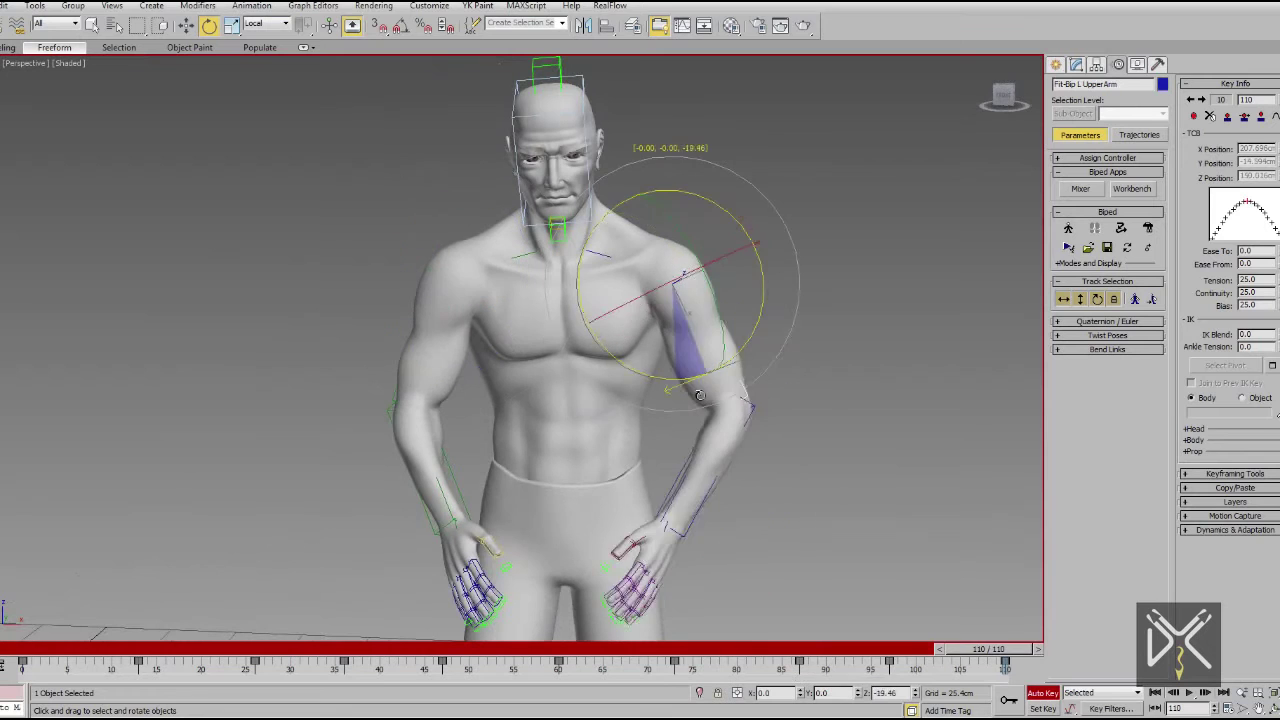
middle_click_drag(681, 297, 489, 444, "alt")
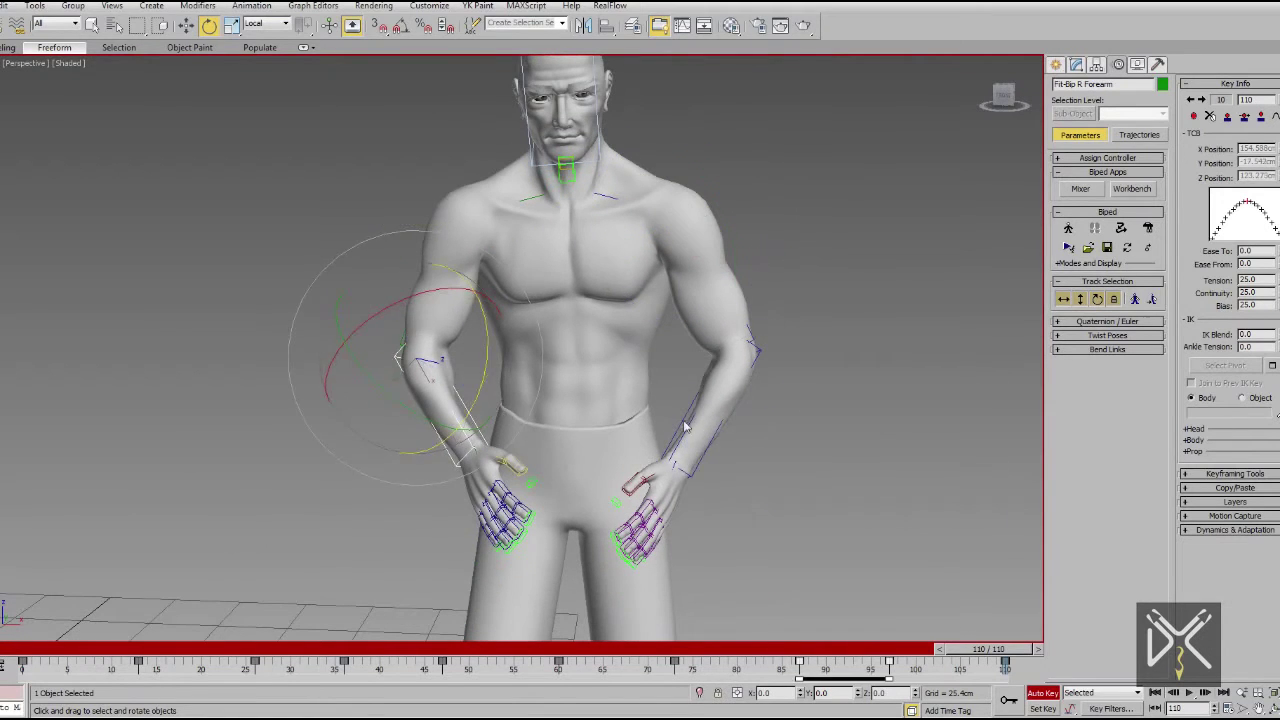
middle_click_drag(689, 436, 946, 664, "alt")
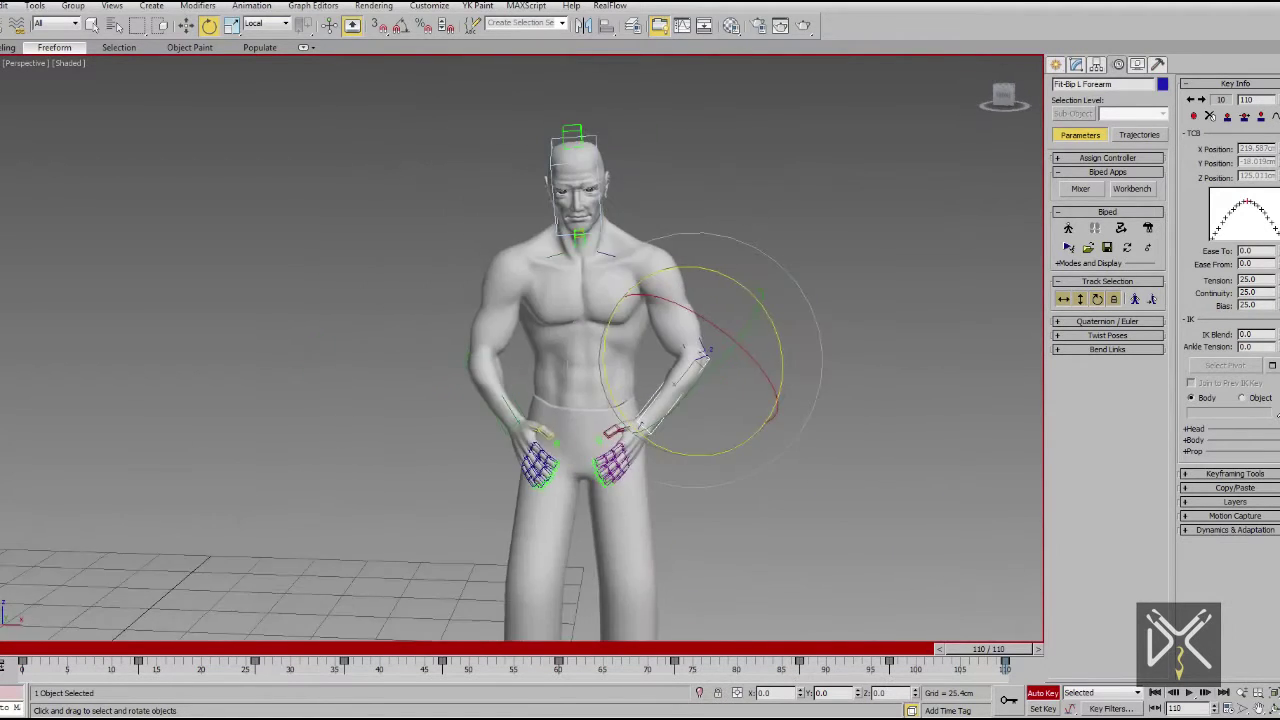
mouse_move(946, 664)
left_mouse_down()
mouse_move(372, 705)
mouse_move(990, 678)
left_mouse_up()
key("e")
left_click(406, 340, "ctrl")
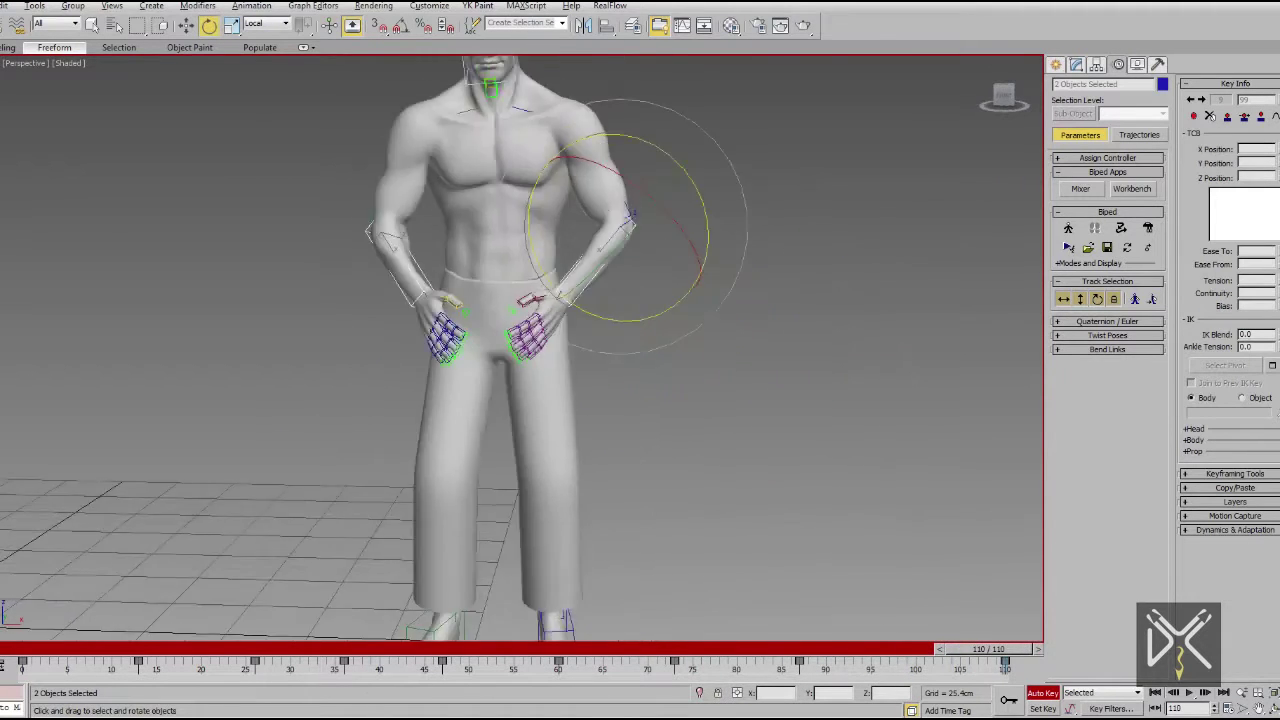
At frame 125, bend the biped's spine forward, then ease it back slightly toward upright.
scroll(819, 345, "down", 4)
key("ctrl+a")
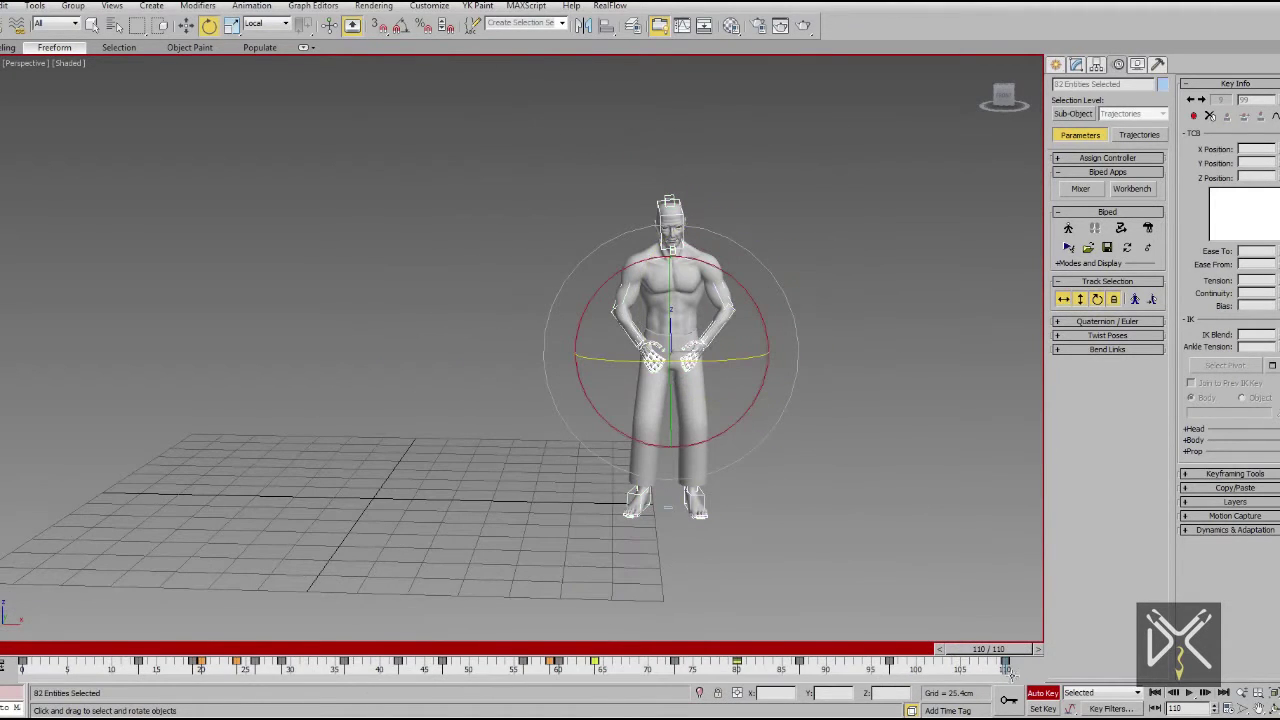
mouse_move(768, 656)
left_mouse_down()
mouse_move(386, 652)
mouse_move(990, 658)
left_mouse_up()
key("e")
scroll(731, 446, "up", 5)
scroll(761, 490, "up", 3)
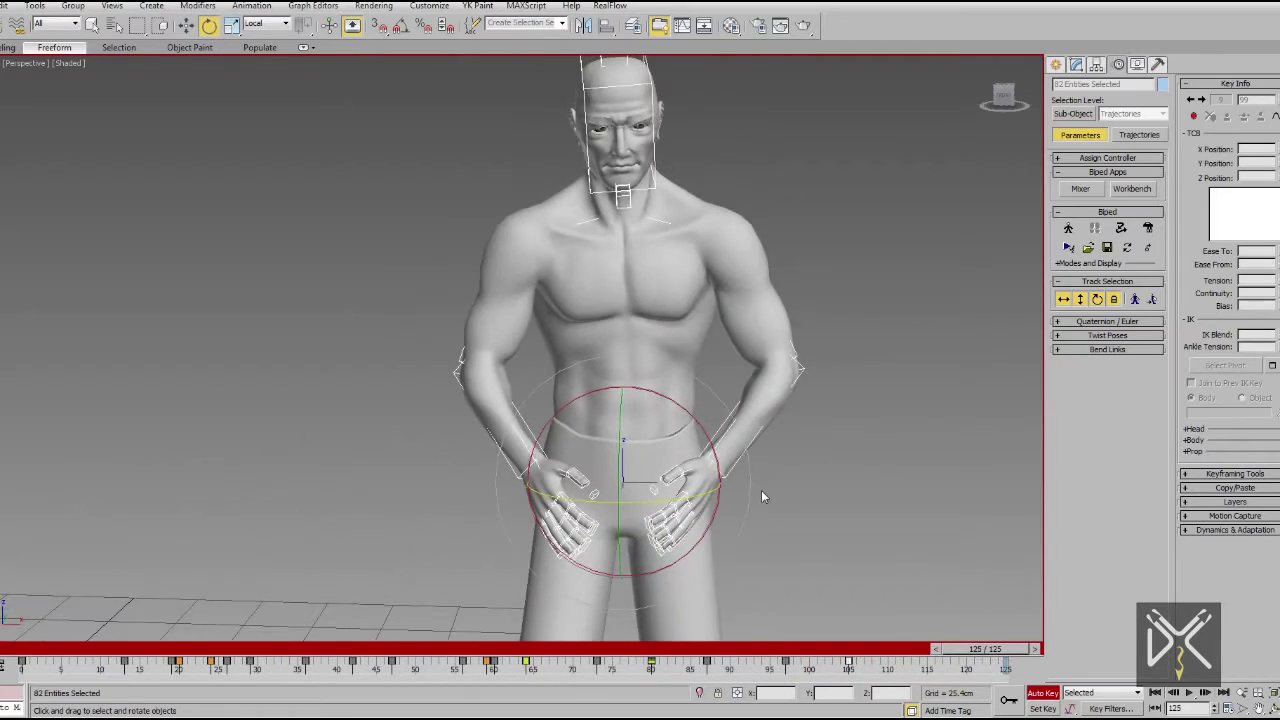
middle_click_drag(736, 470, 680, 472, "alt")
key("F3")
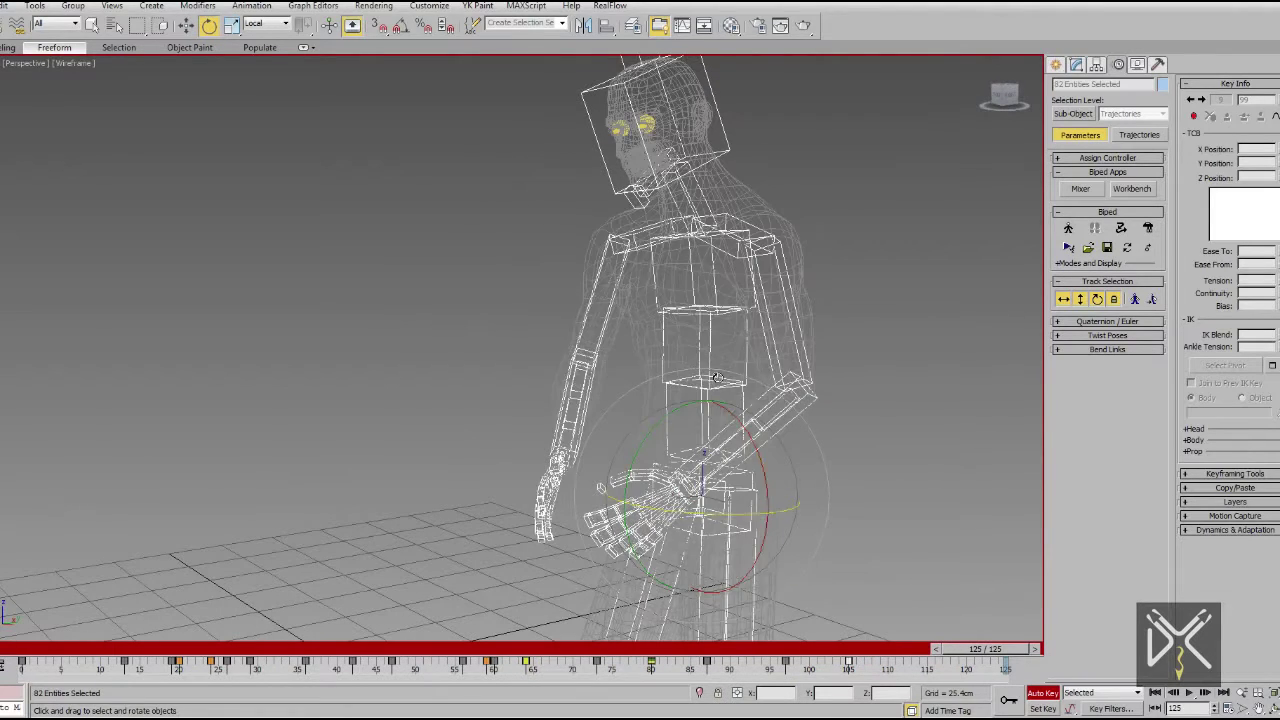
left_click(665, 398)
left_click_drag(665, 398, 652, 395)
left_click_drag(644, 347, 664, 299)
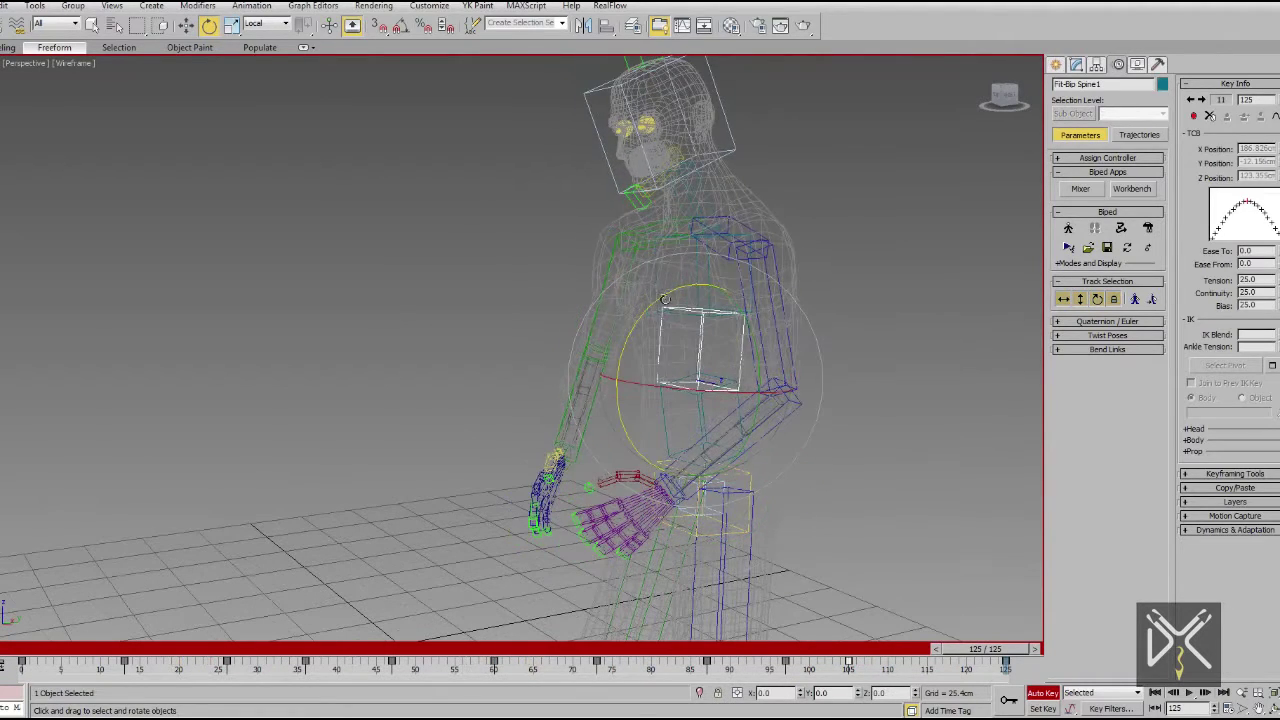
Swing the left upper arm inward with the forearm hanging straight down, then select the right arm bones.
middle_click_drag(652, 252, 830, 340, "alt")
key("F3")
left_click(877, 360)
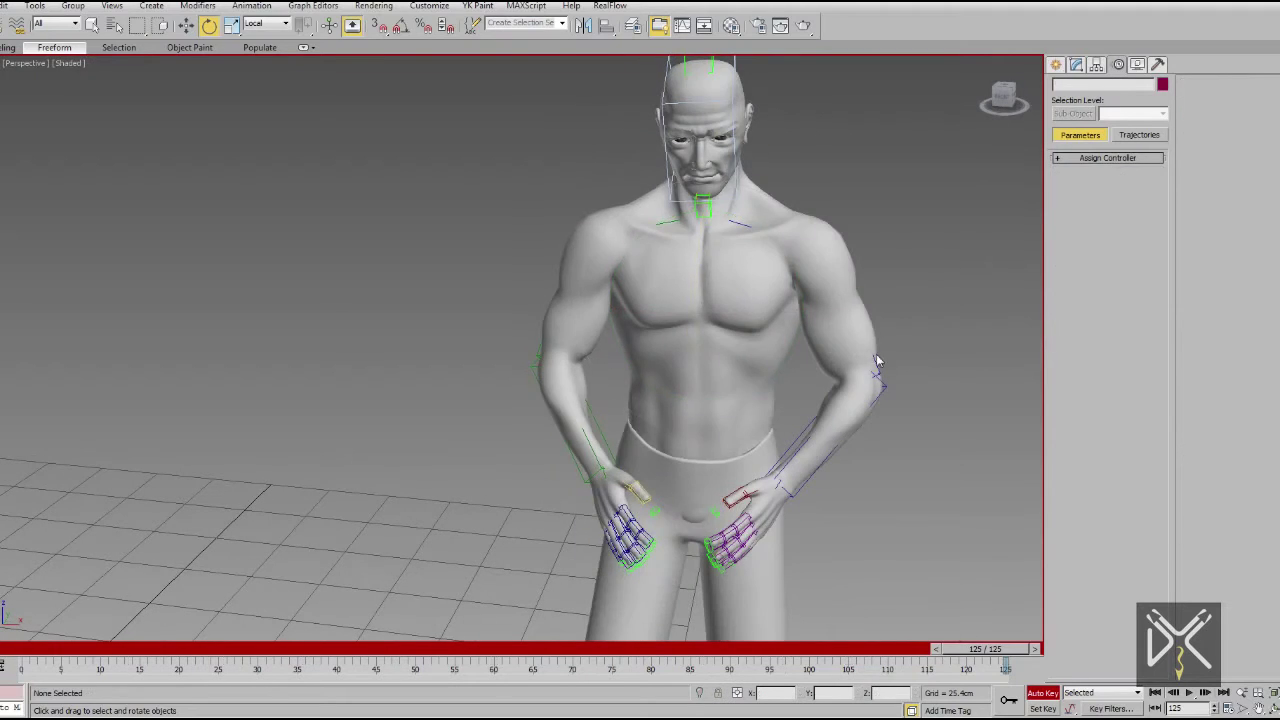
key("F3")
key("F3")
left_click_drag(838, 330, 808, 374)
left_click_drag(839, 486, 875, 545)
key("F3")
left_click(585, 325)
key("F3")
key("F3")
middle_click_drag(615, 427, 651, 403, "alt")
left_click(571, 440)
key("F3")
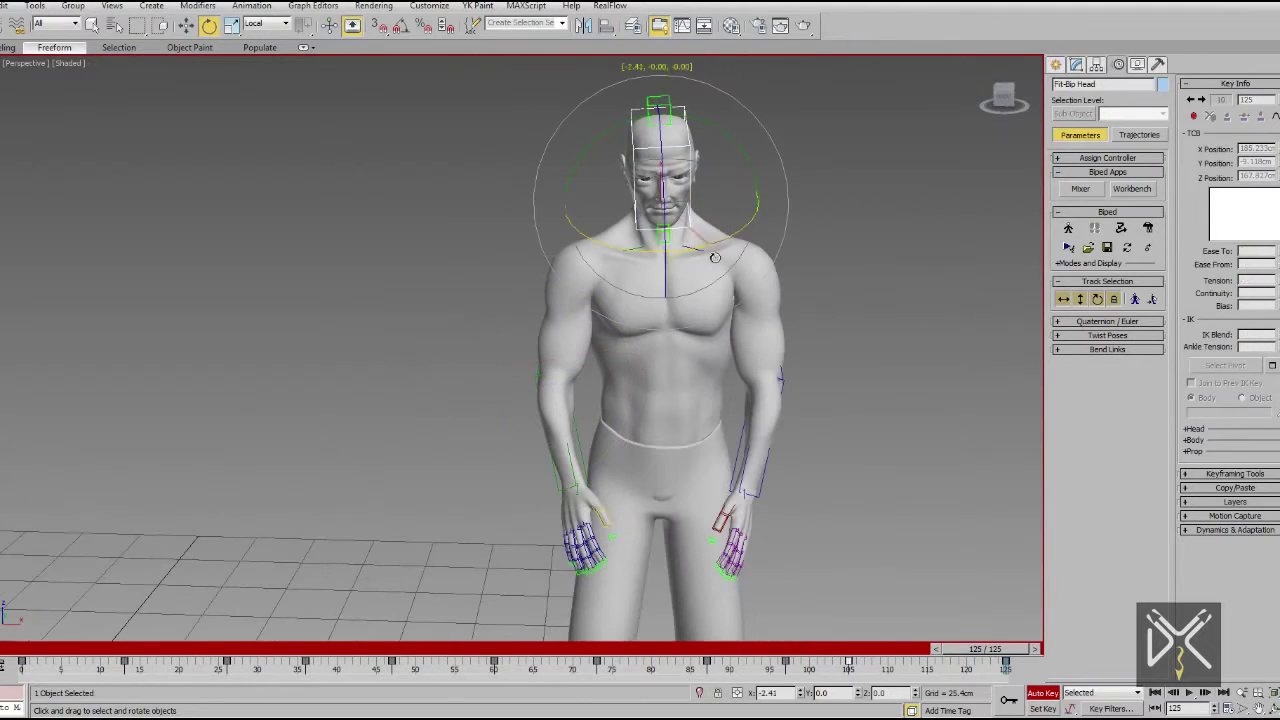
Review the landing on the timeline and select the neck to bow the head forward.
scroll(676, 198, "down", 2)
scroll(672, 345, "down", 3)
mouse_move(985, 649)
left_mouse_down()
mouse_move(606, 608)
mouse_move(789, 597)
left_mouse_up()
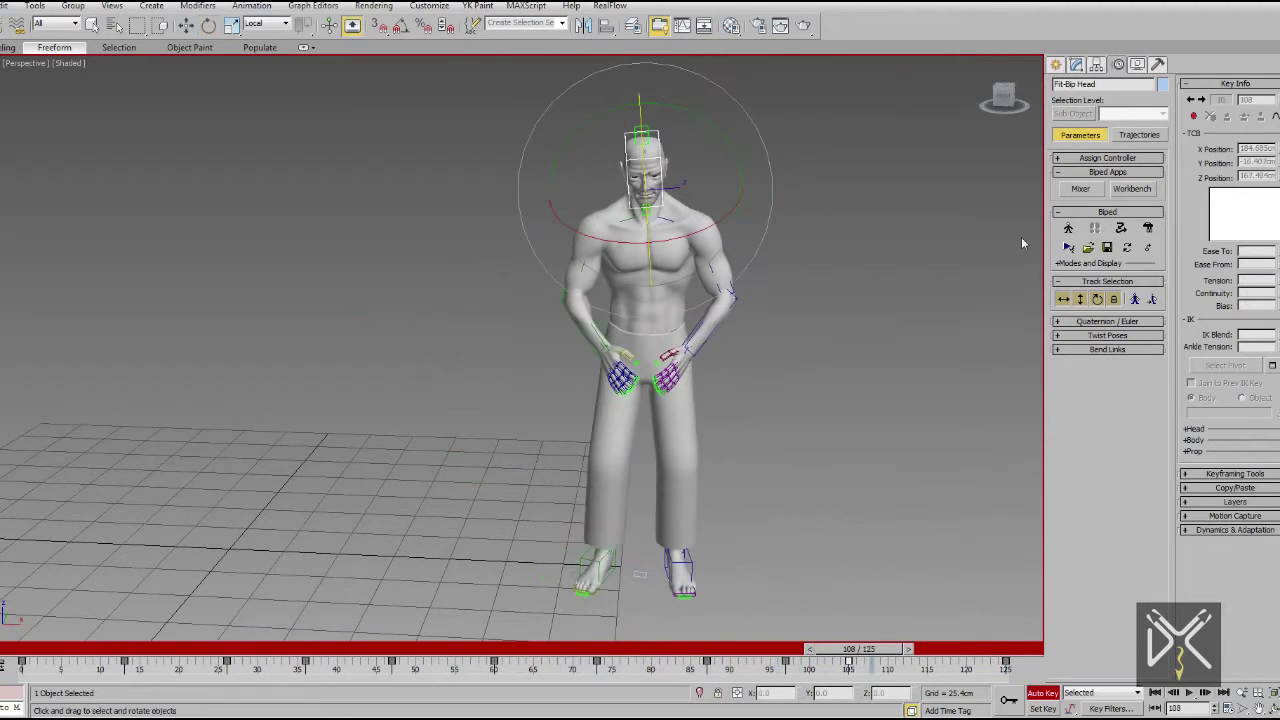
left_click(1097, 299)
mouse_move(858, 651)
left_mouse_down()
mouse_move(510, 650)
mouse_move(779, 655)
mouse_move(789, 694)
left_mouse_up()
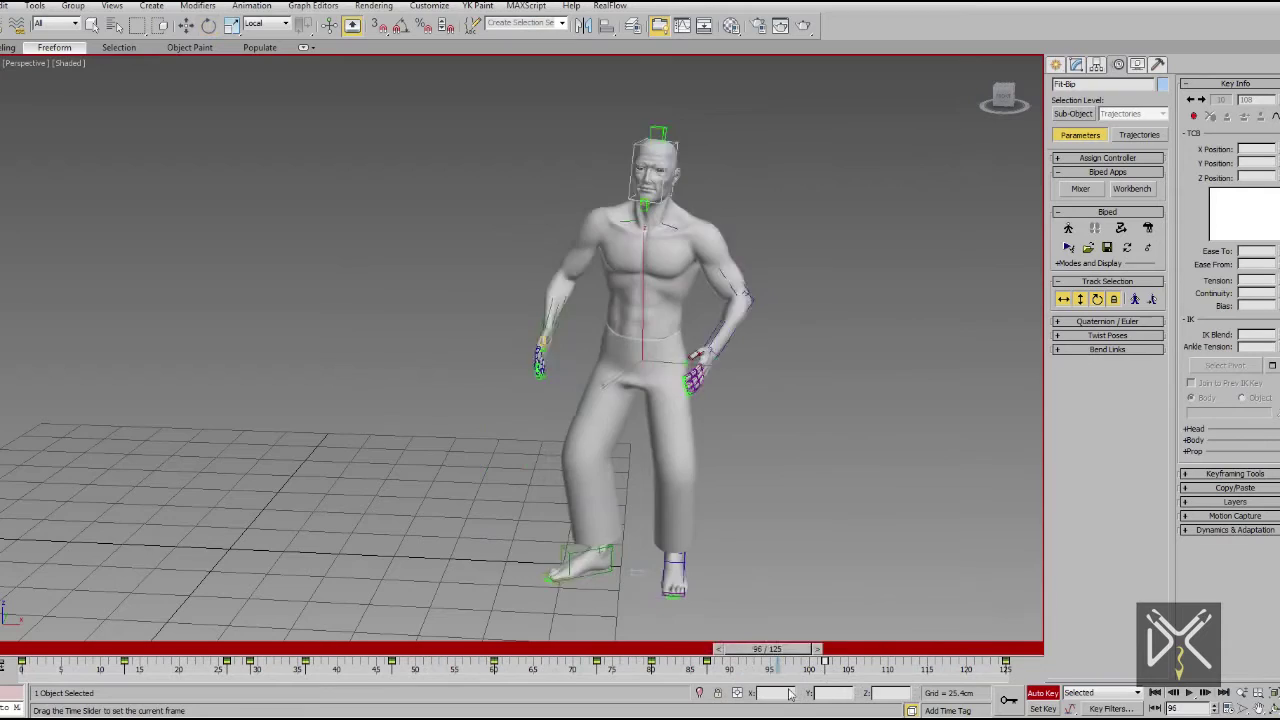
scroll(737, 433, "up", 3)
middle_click_drag(737, 433, 662, 209, "alt")
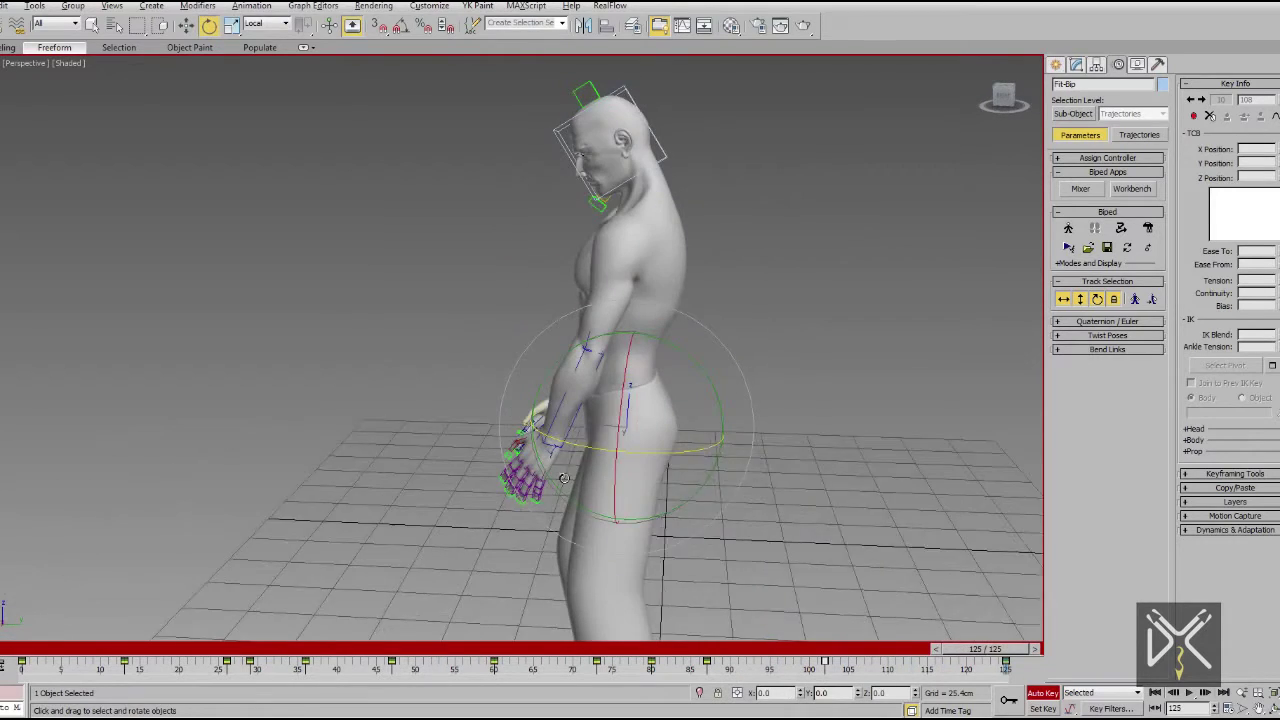
left_click(662, 209)
middle_click_drag(709, 153, 744, 305, "alt")
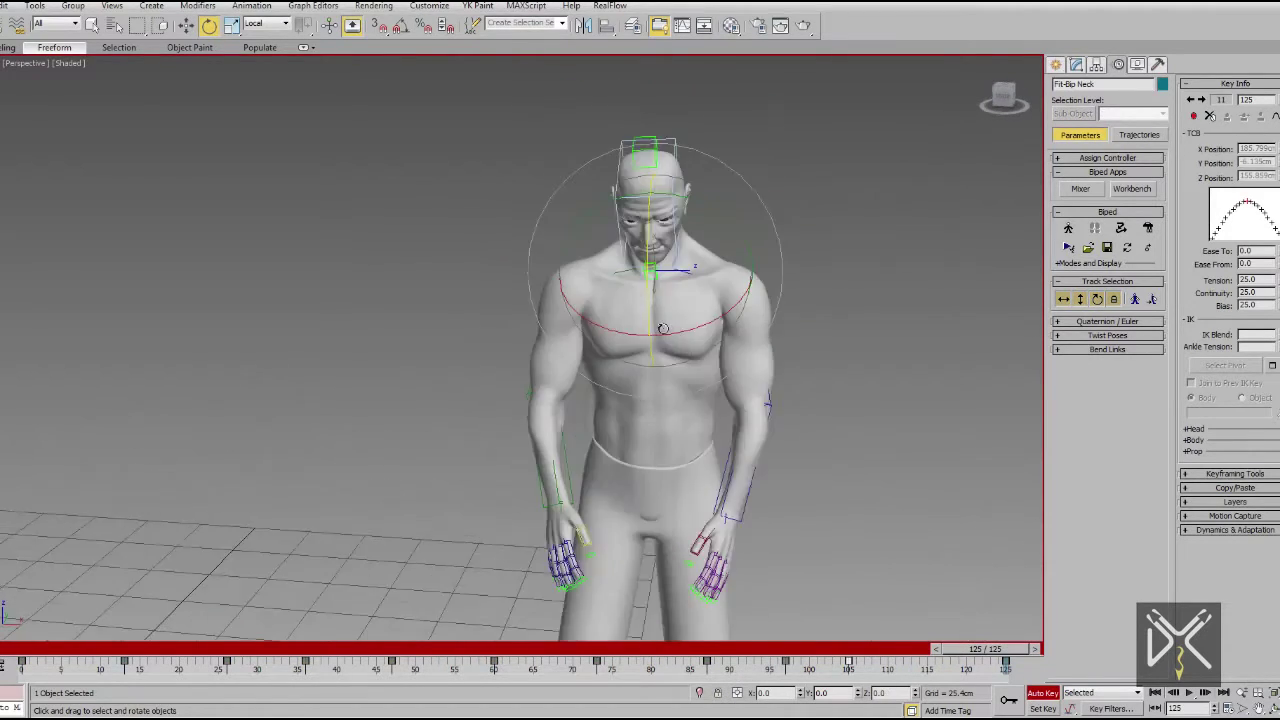
mouse_move(960, 652)
left_mouse_down()
mouse_move(645, 609)
mouse_move(805, 608)
mouse_move(636, 630)
mouse_move(781, 645)
mouse_move(668, 650)
mouse_move(712, 664)
left_mouse_up()
Play back the animation twice to check the new bowed final pose.
left_click(1190, 693)
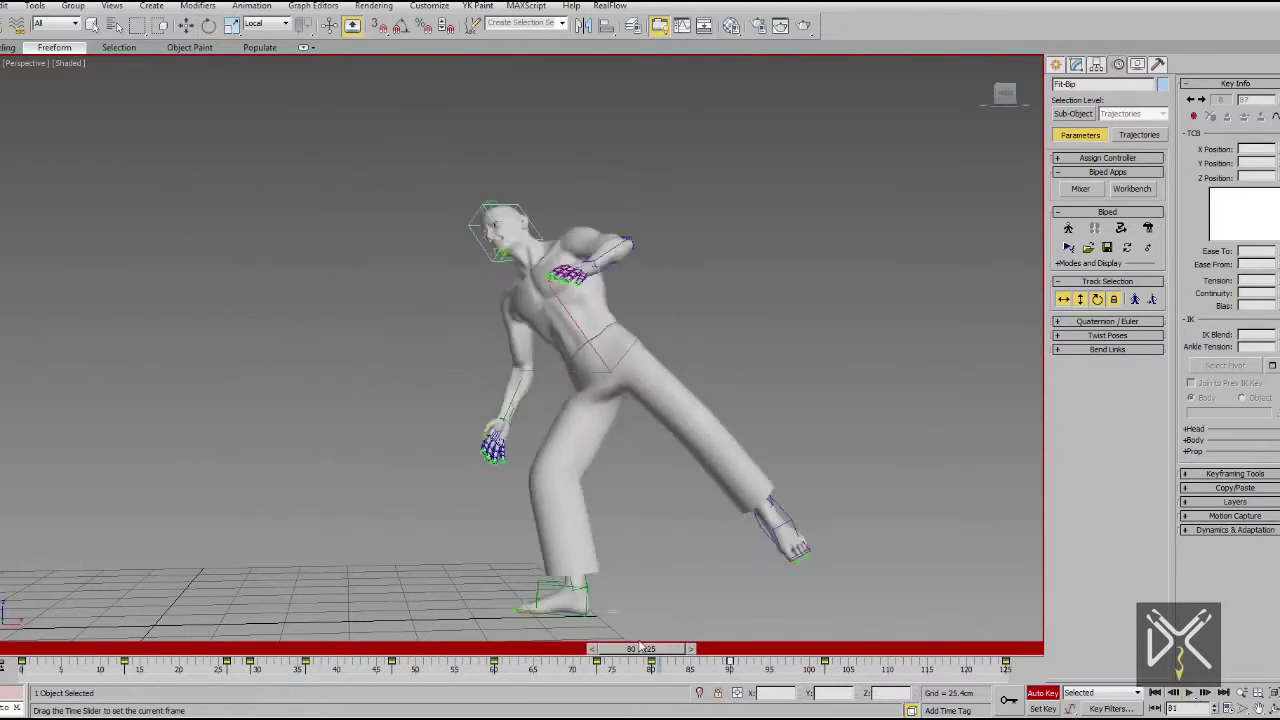
left_click(1190, 693)
left_click(1190, 693)
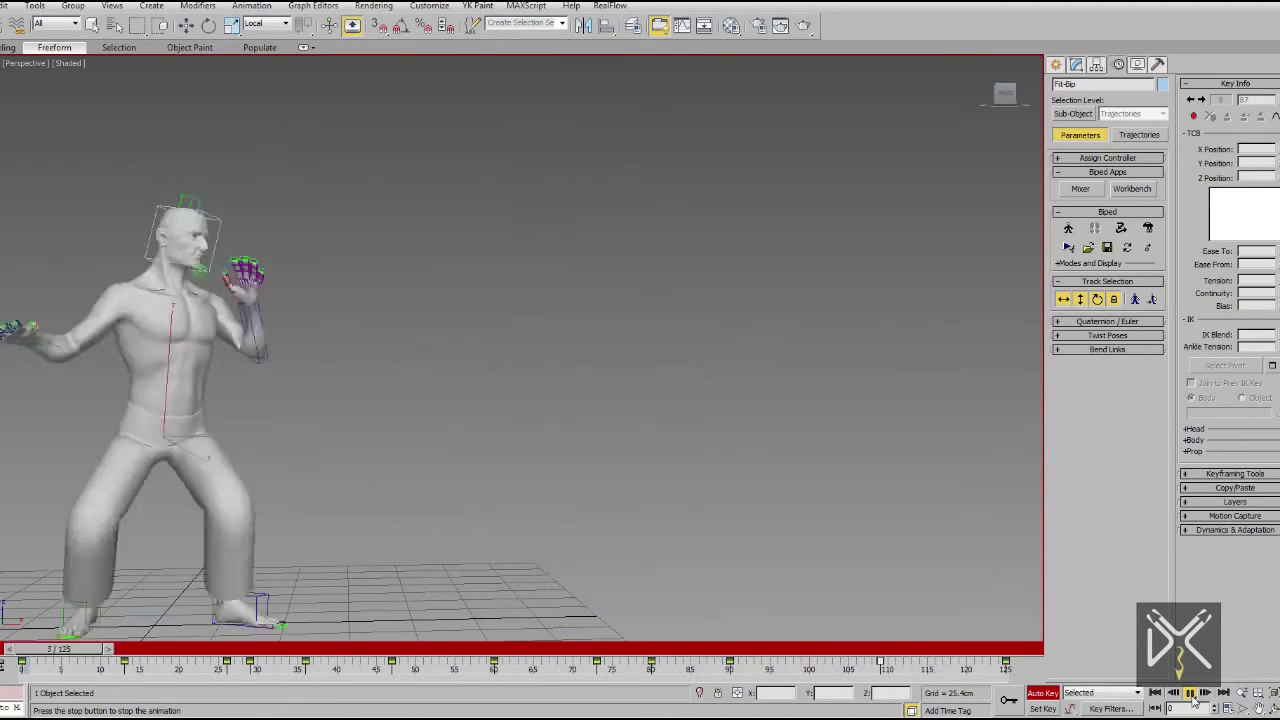
left_click(1190, 693)
middle_click_drag(580, 440, 617, 462, "alt")
Select all 82 biped parts, extend the animation to 144 frames, and scrub to the standing pose.
key("ctrl+a")
key("z")
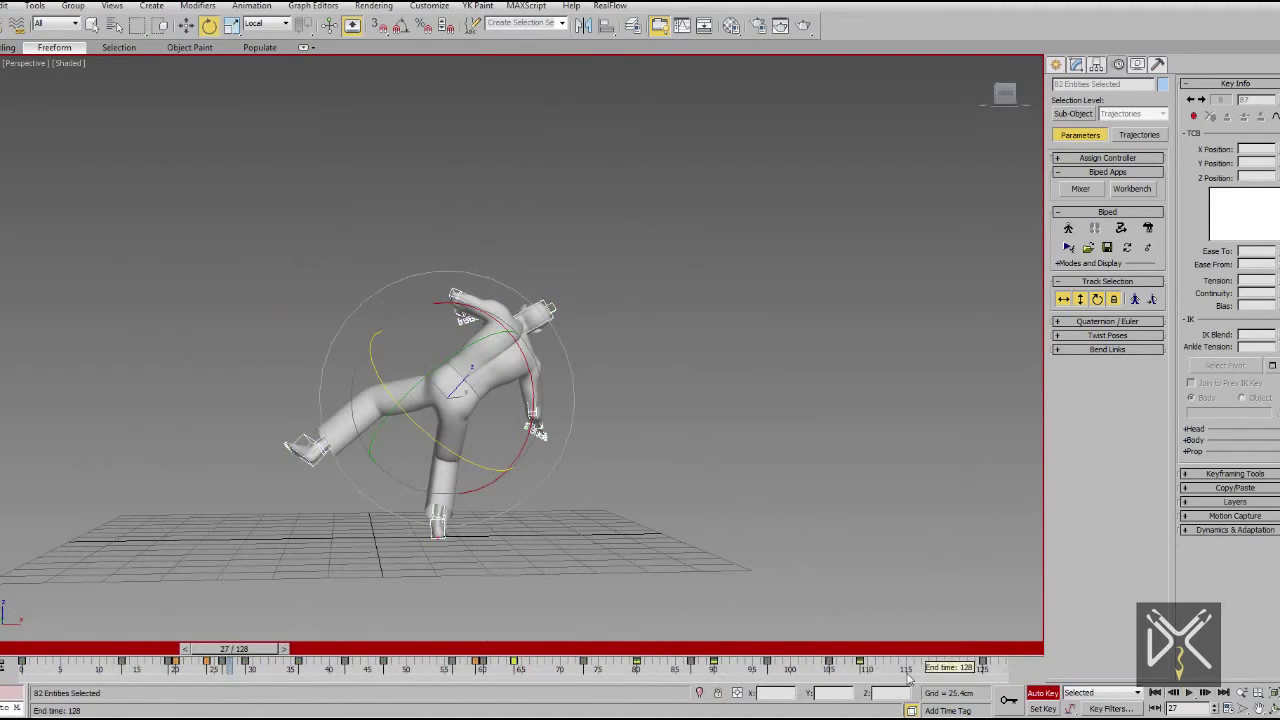
key("slash")
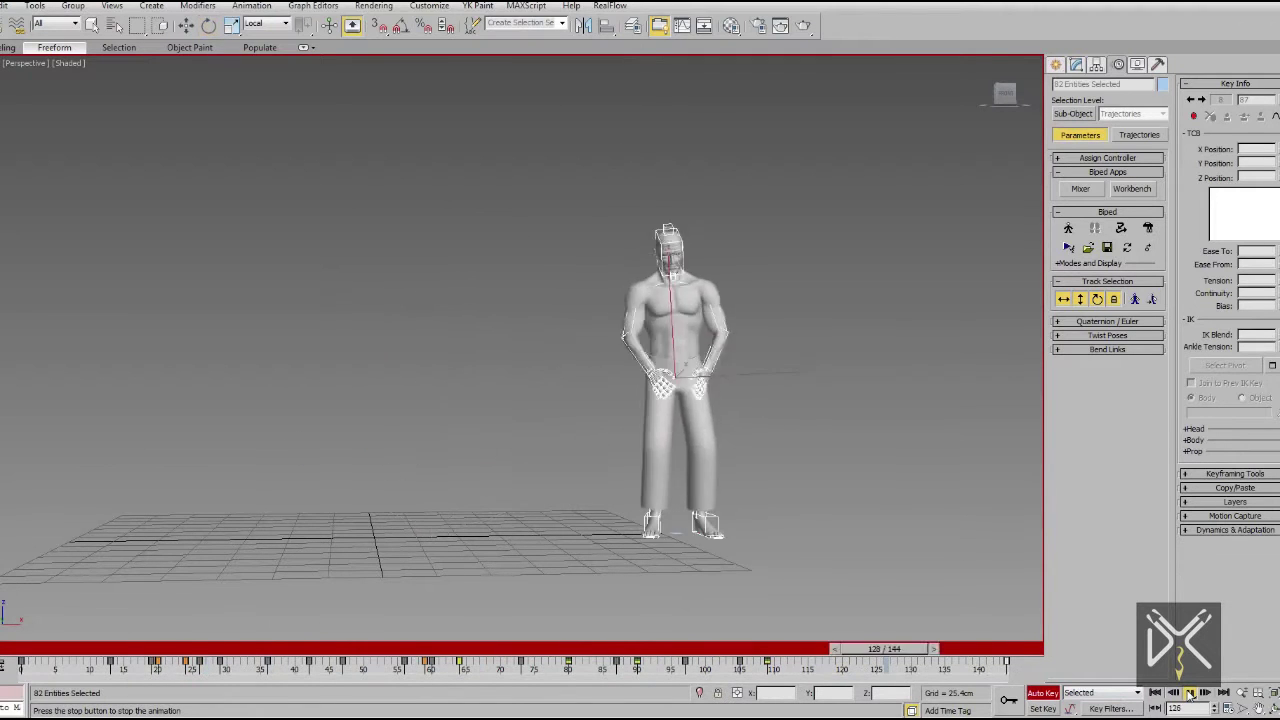
left_click_drag(875, 649, 500, 651)
mouse_move(260, 683)
left_mouse_down()
mouse_move(100, 683)
mouse_move(782, 683)
mouse_move(640, 620)
mouse_move(70, 640)
mouse_move(465, 597)
mouse_move(745, 649)
mouse_move(661, 649)
mouse_move(785, 673)
left_mouse_up()
key("e")
key("z")
left_click(1080, 300)
mouse_move(649, 423)
middle_mouse_down("alt")
mouse_move(706, 423)
mouse_move(625, 433)
middle_mouse_up("alt")
scroll(625, 433, "down", 5)
left_click_drag(758, 649, 745, 649)
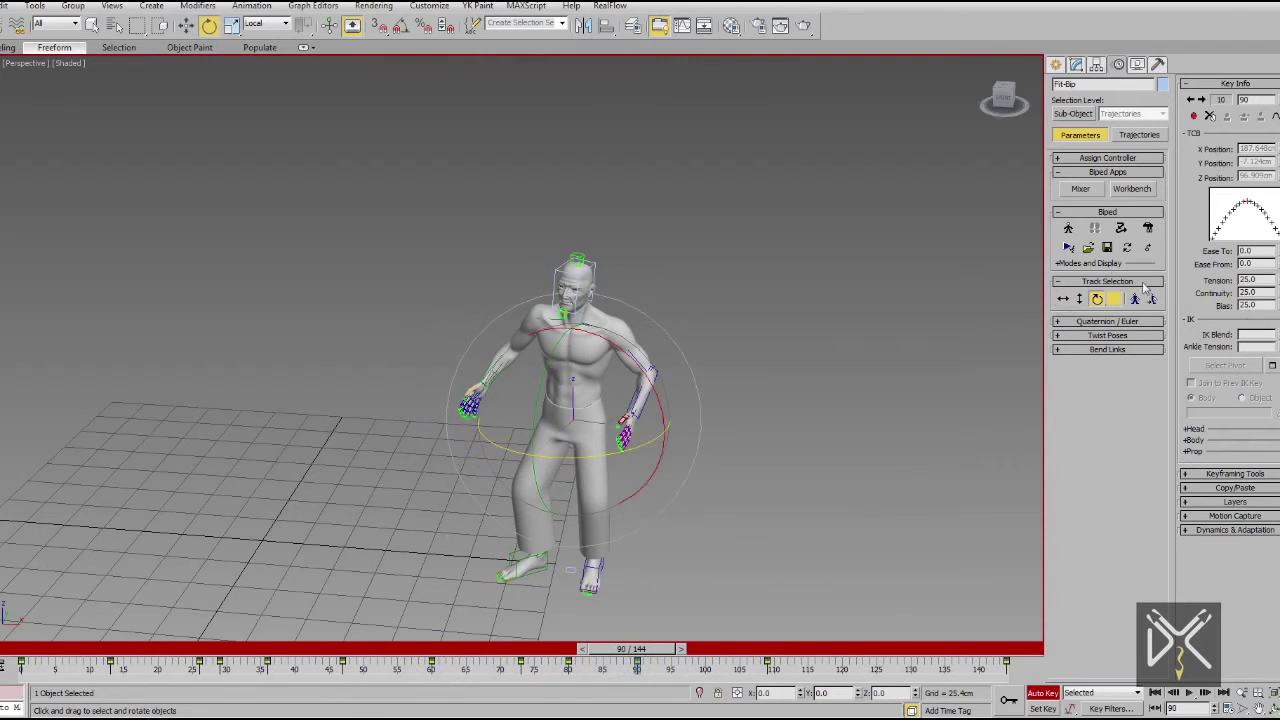
left_click_drag(640, 706, 644, 690)
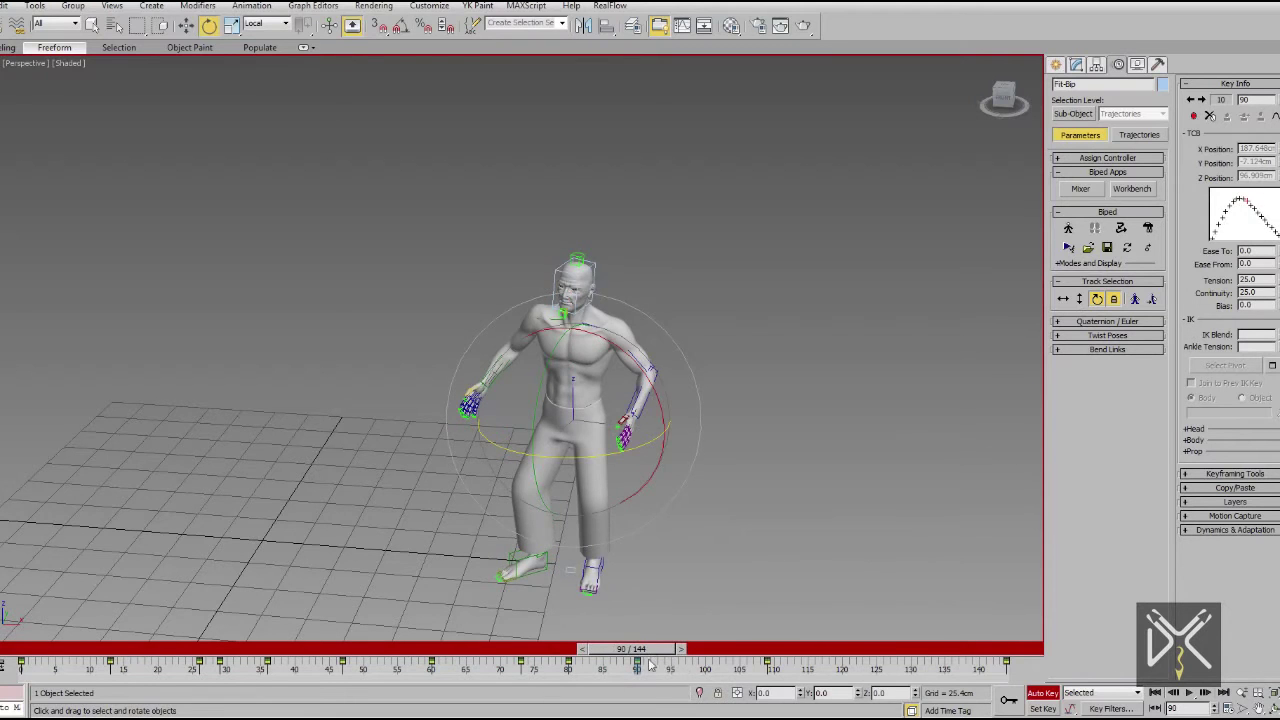
left_click(1190, 692)
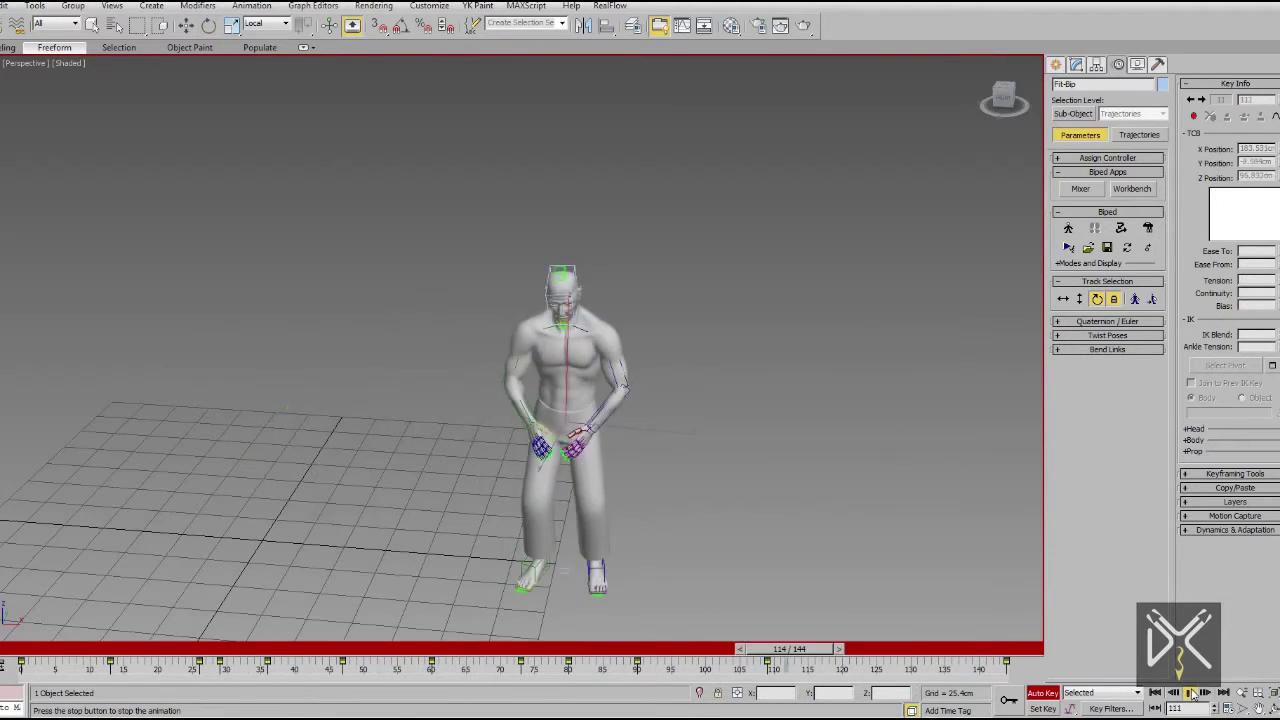
mouse_move(815, 649)
left_mouse_down()
mouse_move(422, 665)
mouse_move(350, 701)
mouse_move(413, 712)
left_mouse_up()
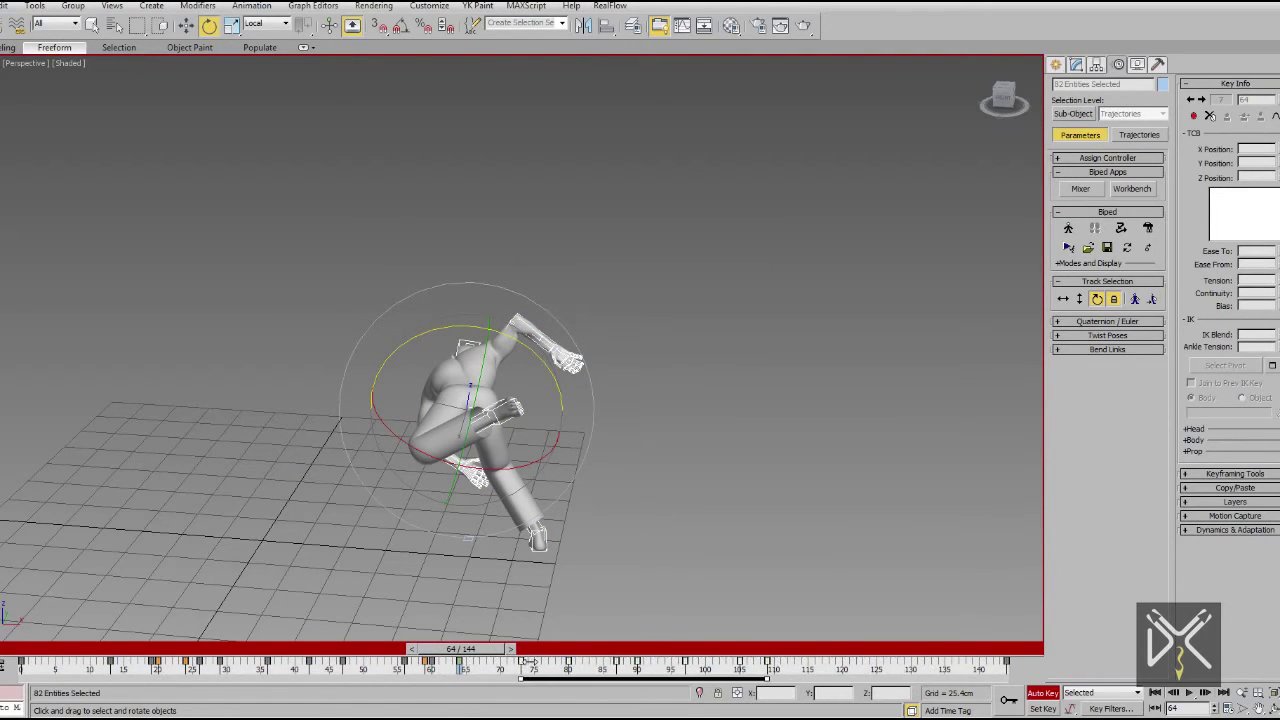
mouse_move(558, 668)
left_mouse_down()
mouse_move(300, 668)
mouse_move(722, 664)
left_mouse_up()
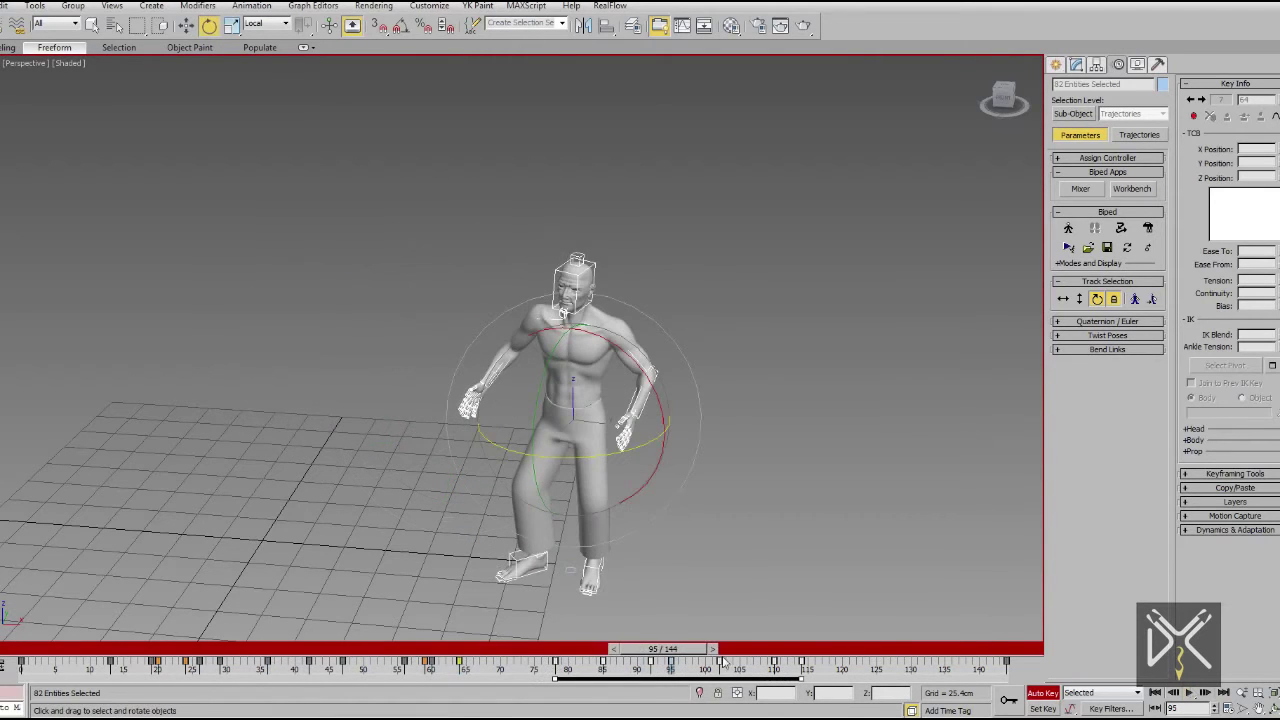
mouse_move(533, 664)
left_mouse_down()
mouse_move(386, 640)
mouse_move(437, 633)
mouse_move(203, 648)
mouse_move(683, 668)
mouse_move(329, 668)
mouse_move(510, 665)
left_mouse_up()
left_click(420, 680)
left_click(1190, 692)
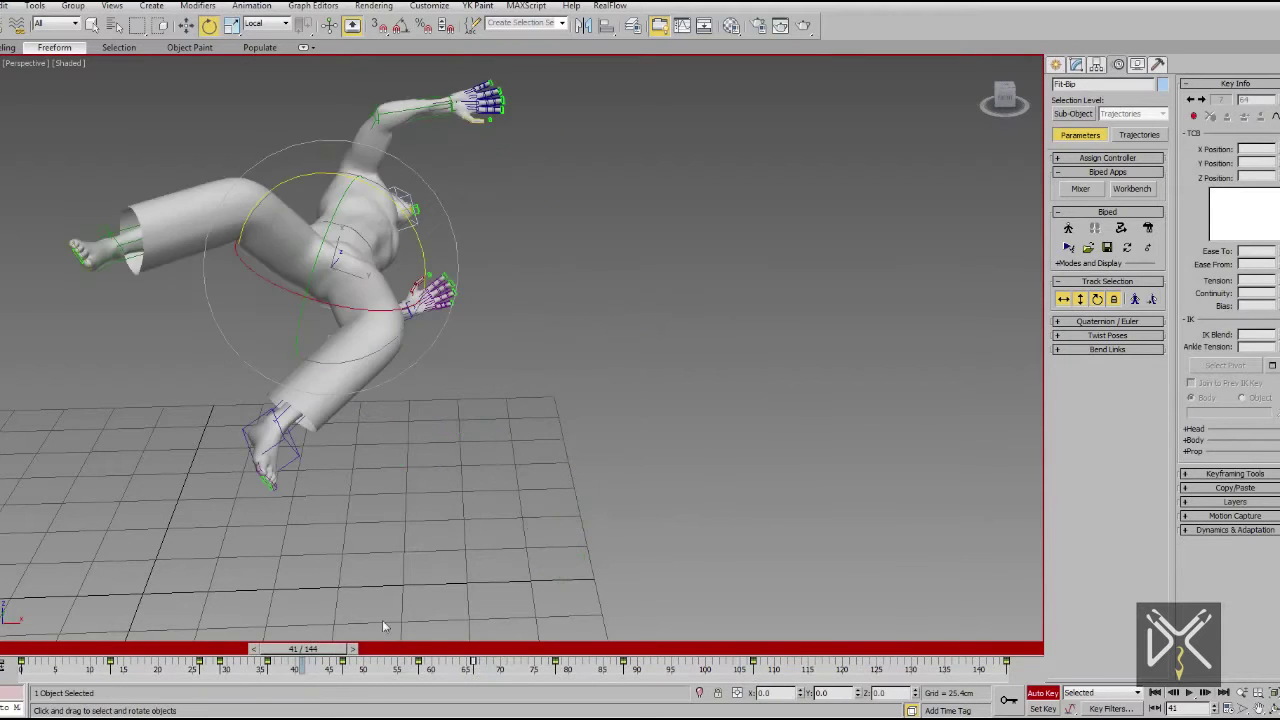
left_click_drag(765, 648, 523, 648)
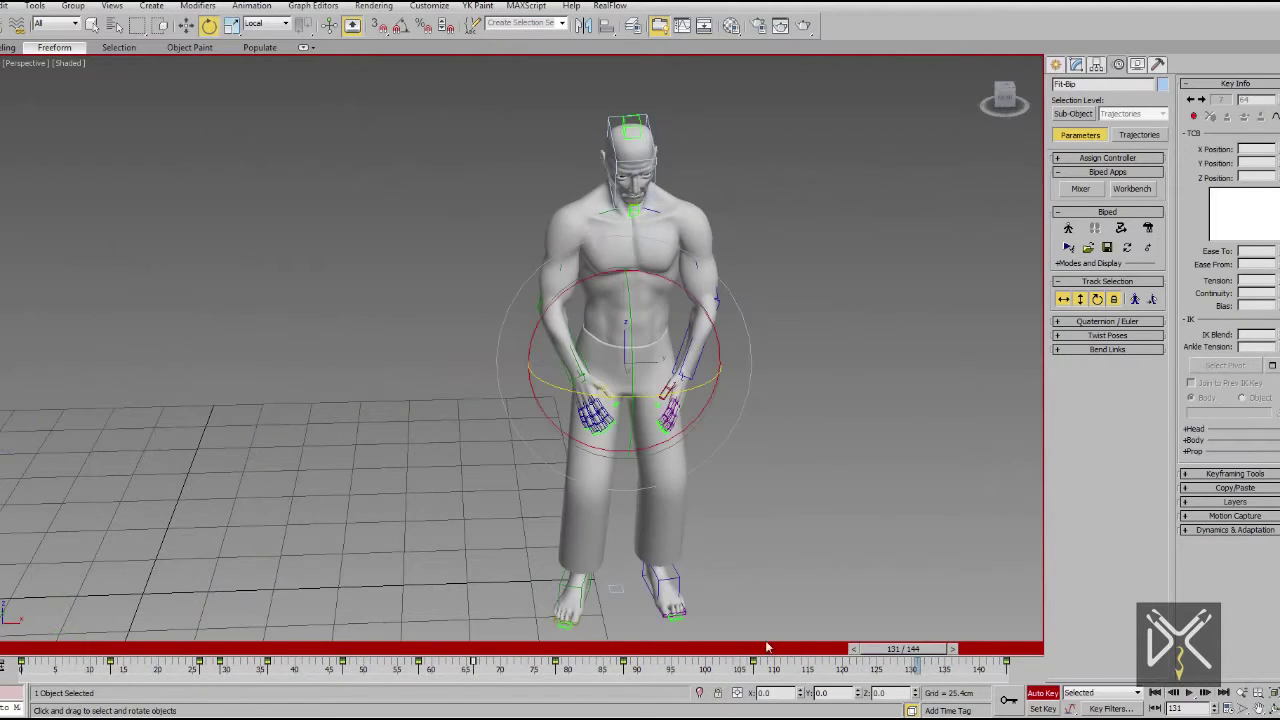
left_click(1190, 692)
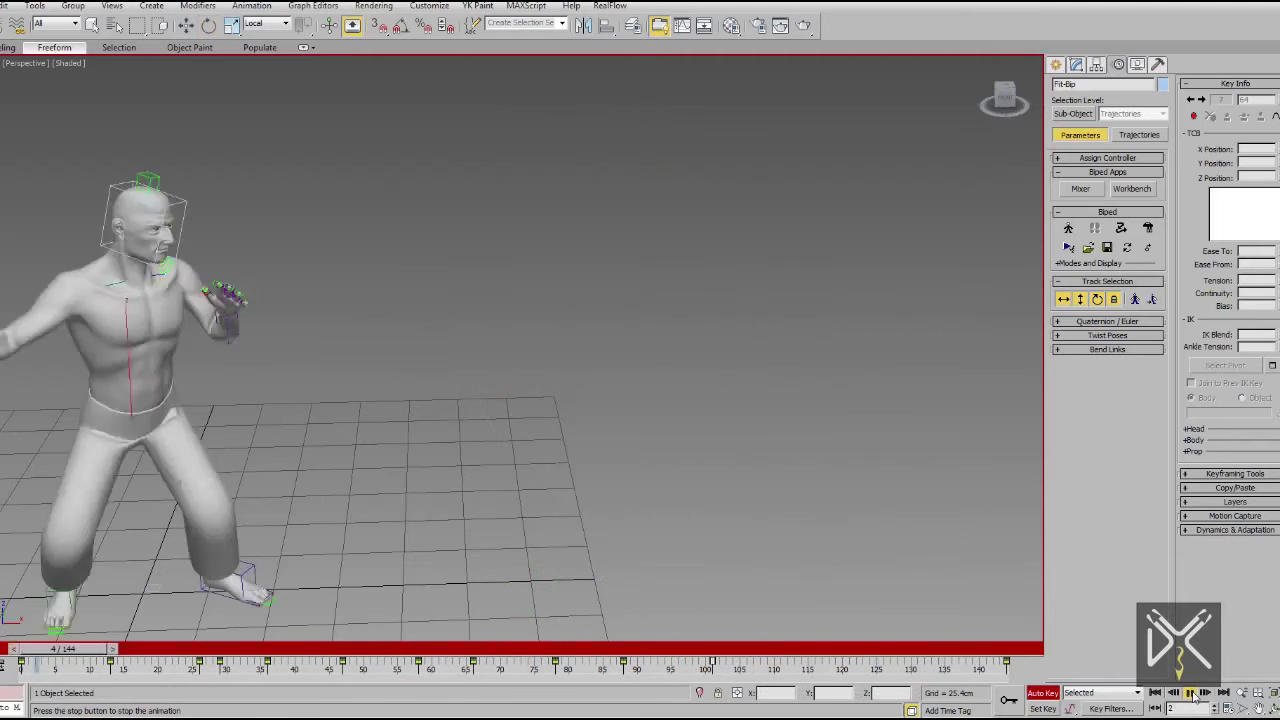
left_click(1191, 693)
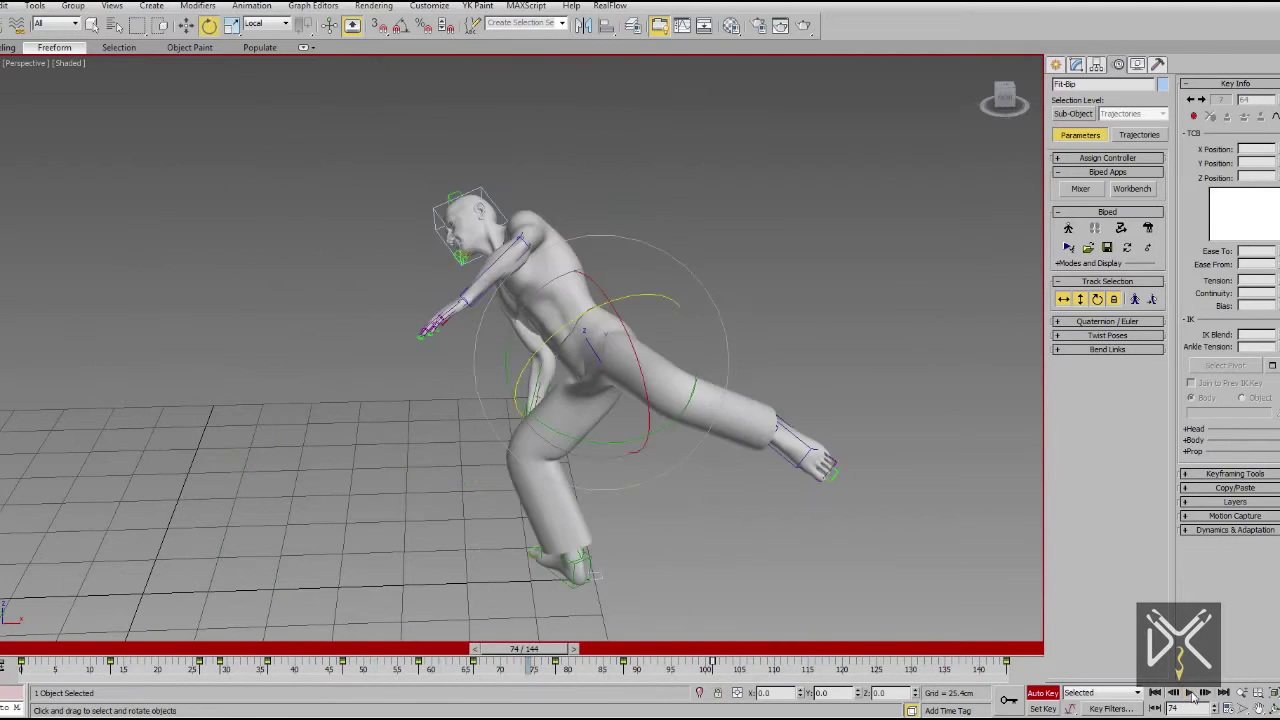
left_click(693, 657)
left_click_drag(706, 648, 627, 641)
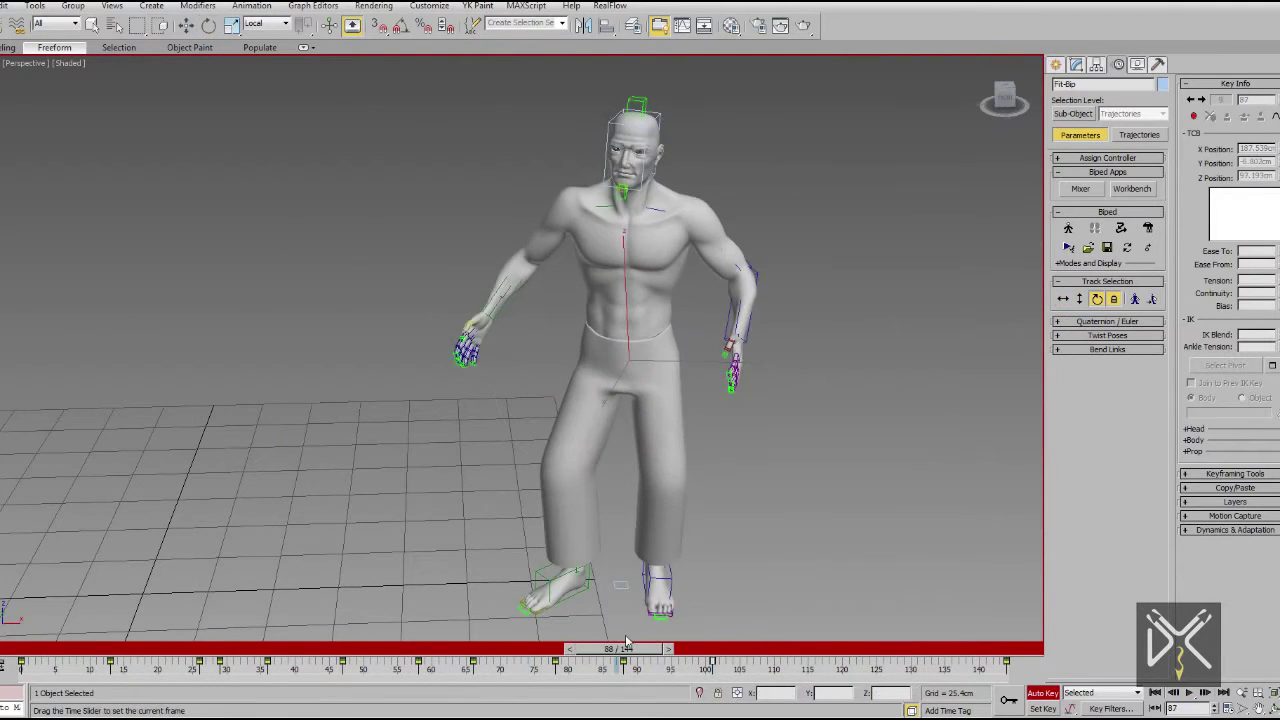
key("/")
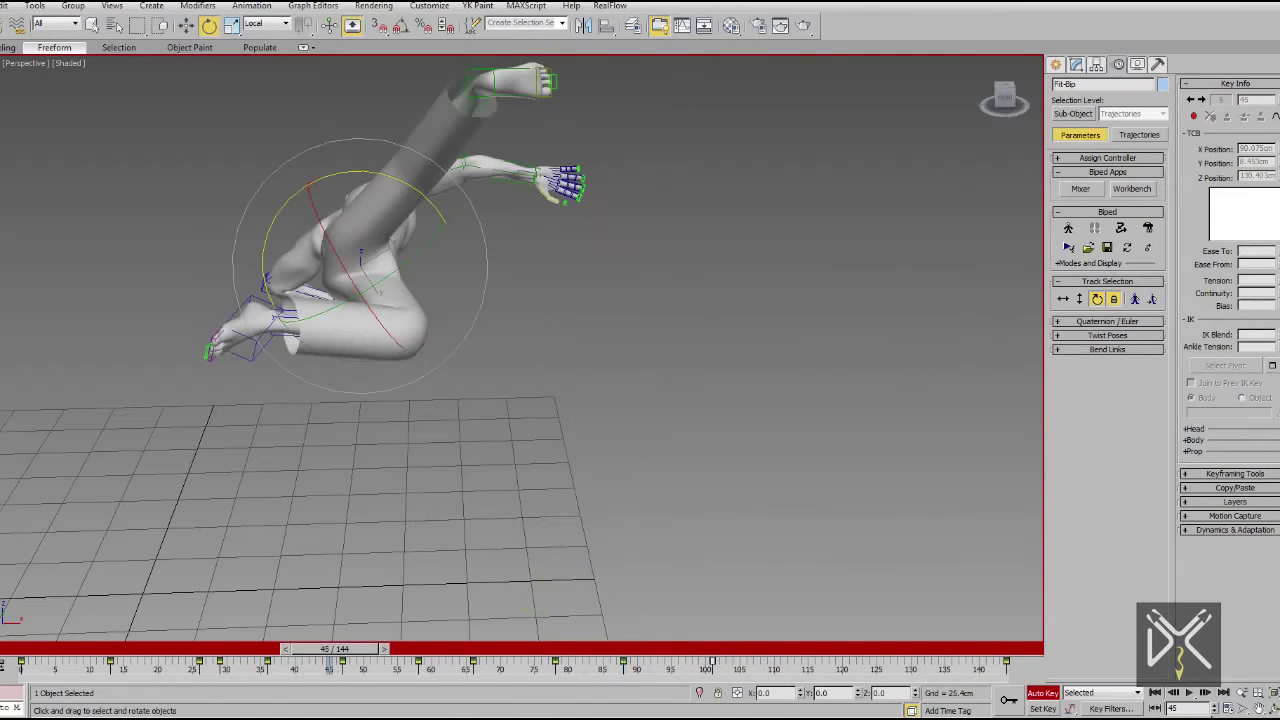
mouse_move(825, 655)
left_mouse_down()
mouse_move(407, 645)
mouse_move(645, 628)
left_mouse_up()
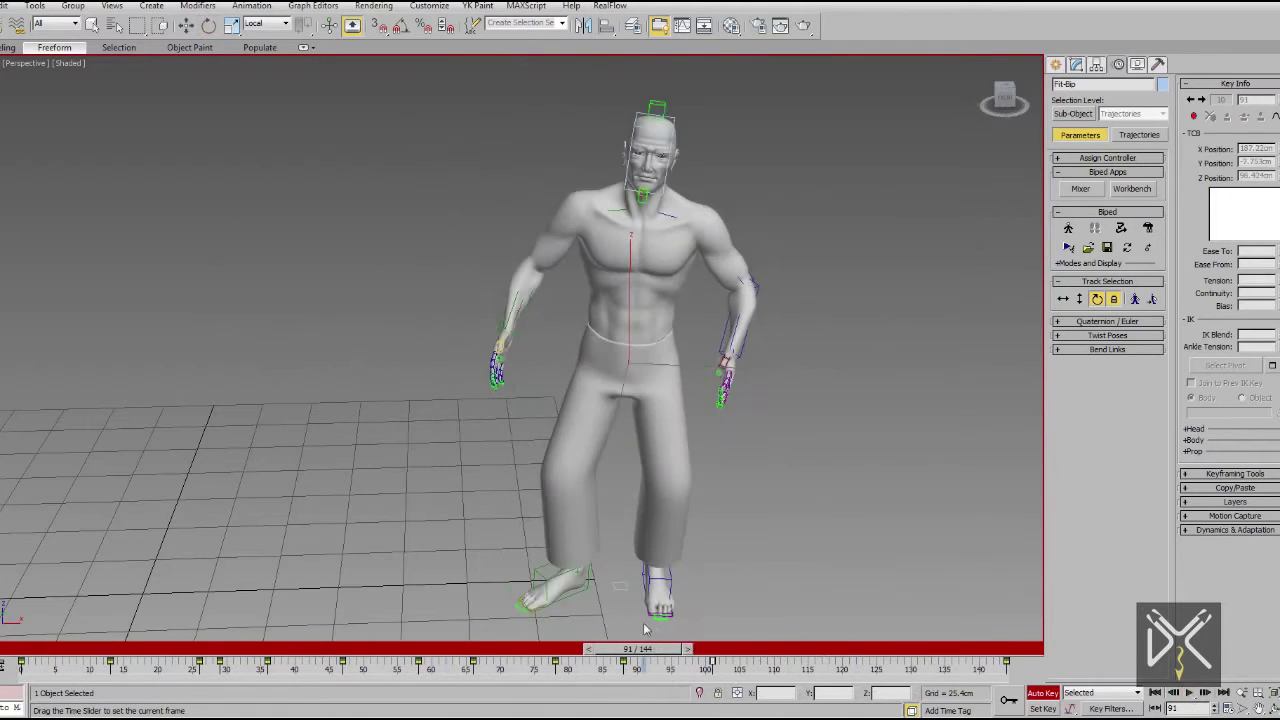
left_click(1192, 693)
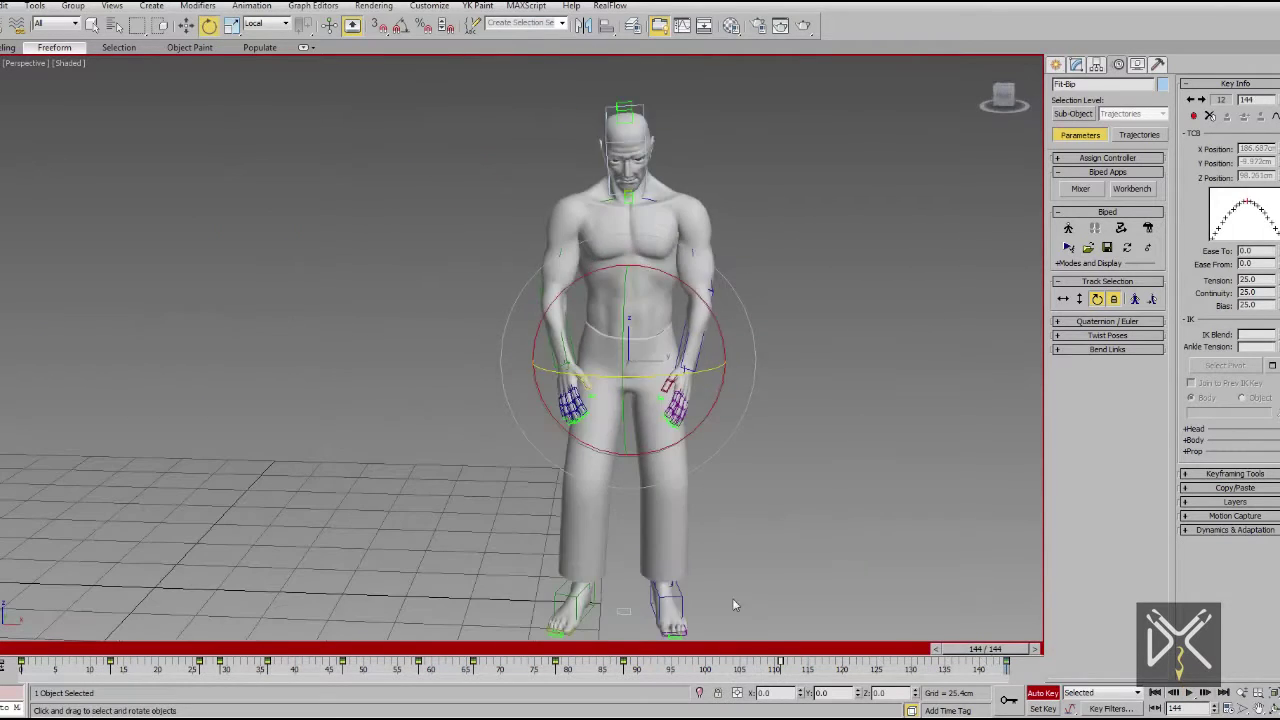
left_click_drag(985, 649, 631, 658)
left_click(1190, 692)
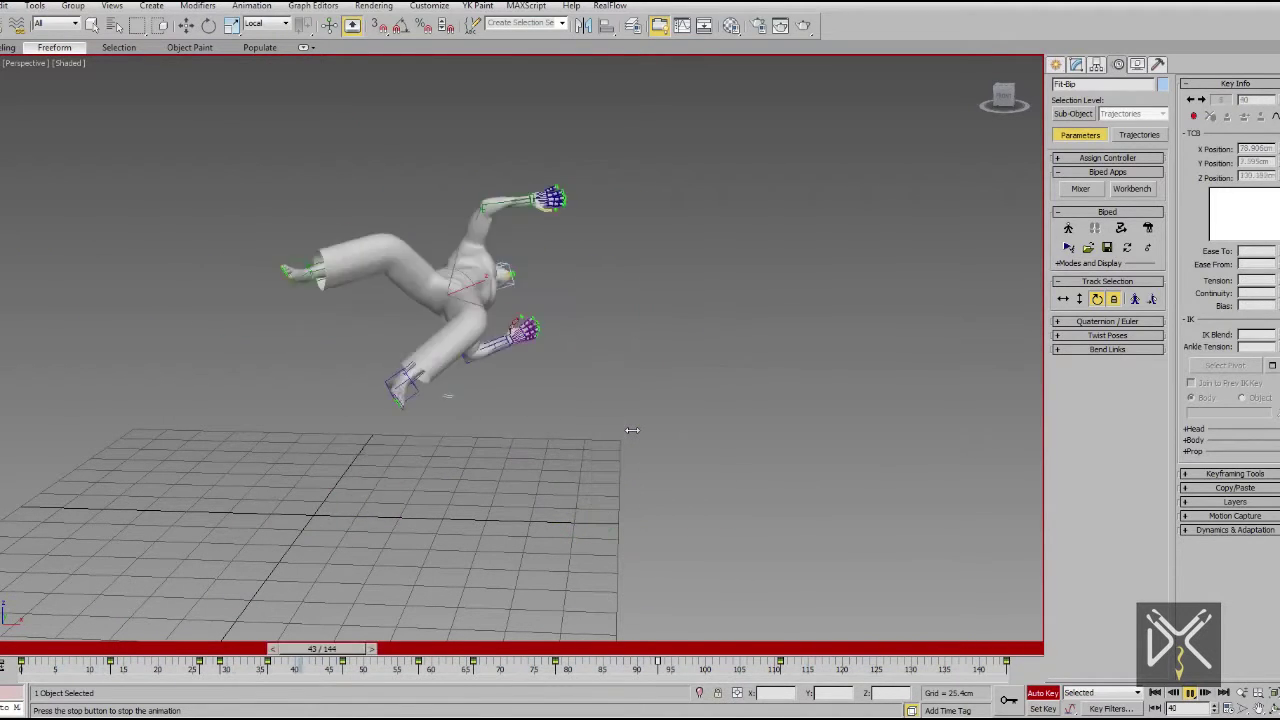
mouse_move(889, 649)
left_mouse_down()
mouse_move(591, 656)
mouse_move(700, 657)
left_mouse_up()
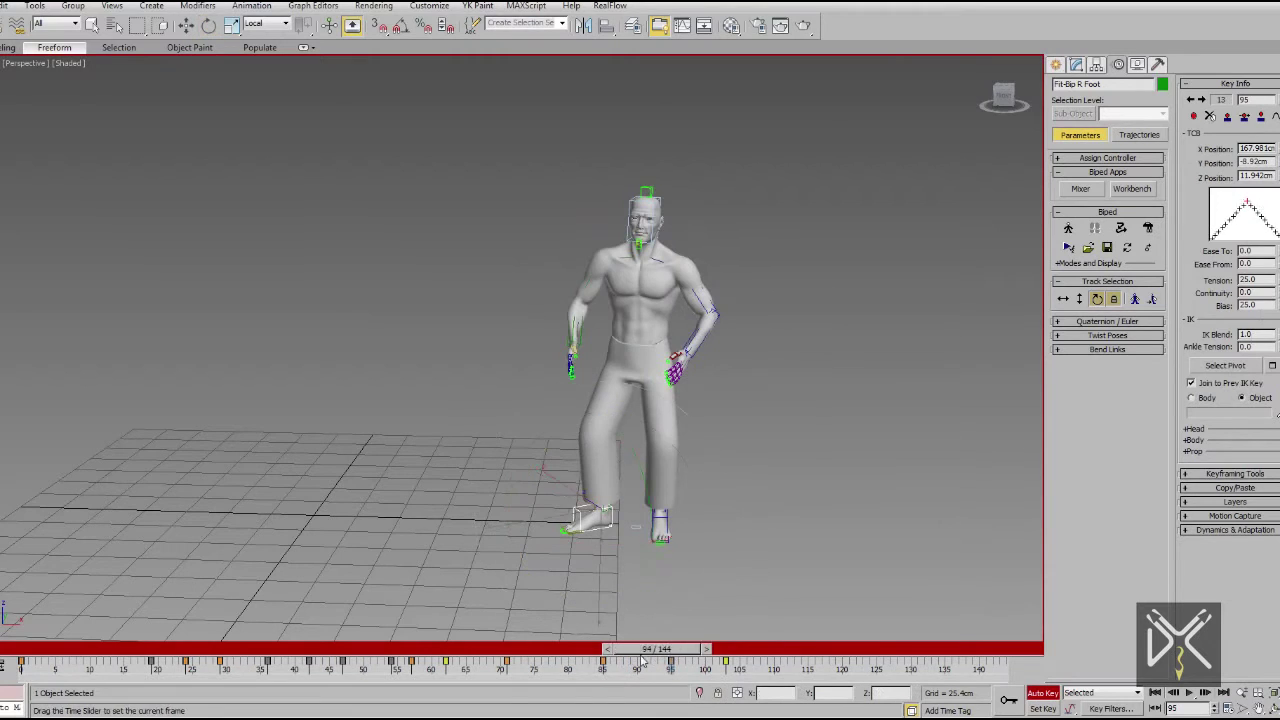
mouse_move(617, 650)
left_mouse_down()
mouse_move(763, 643)
mouse_move(489, 614)
mouse_move(640, 640)
mouse_move(637, 667)
left_mouse_up()
left_click(1190, 693)
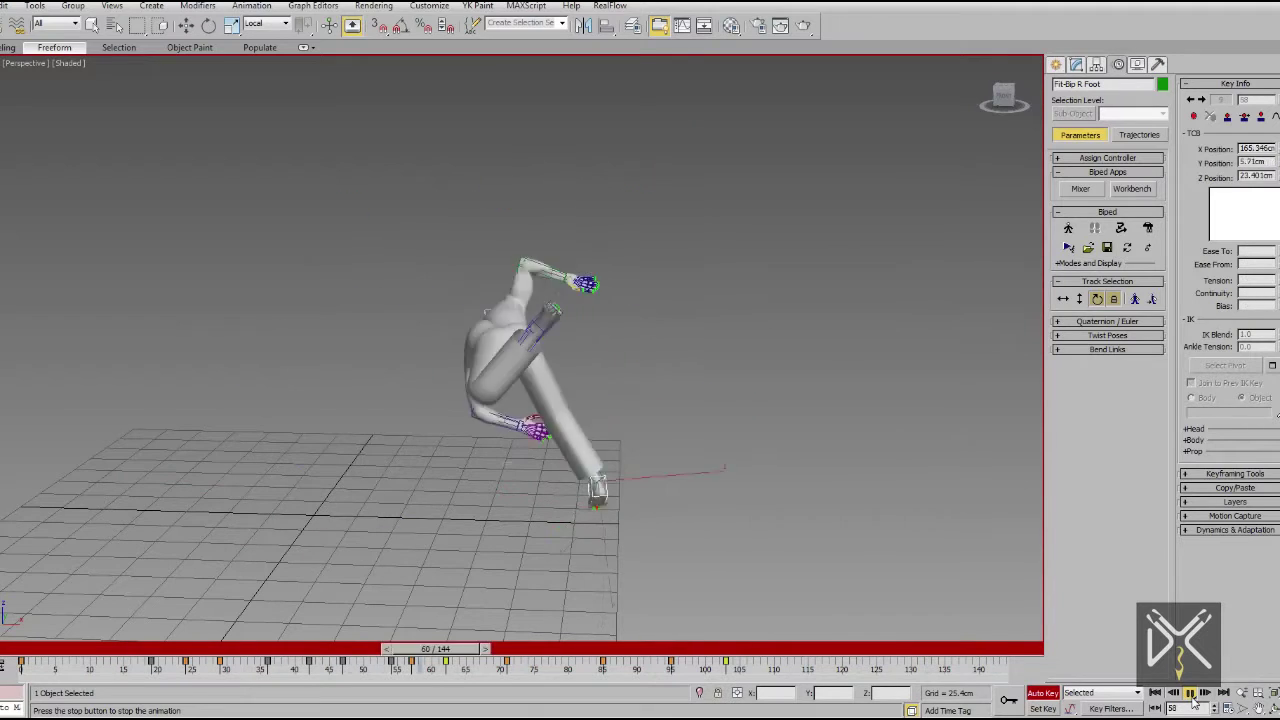
left_click(1190, 693)
left_click(721, 447)
middle_click_drag(721, 447, 651, 432)
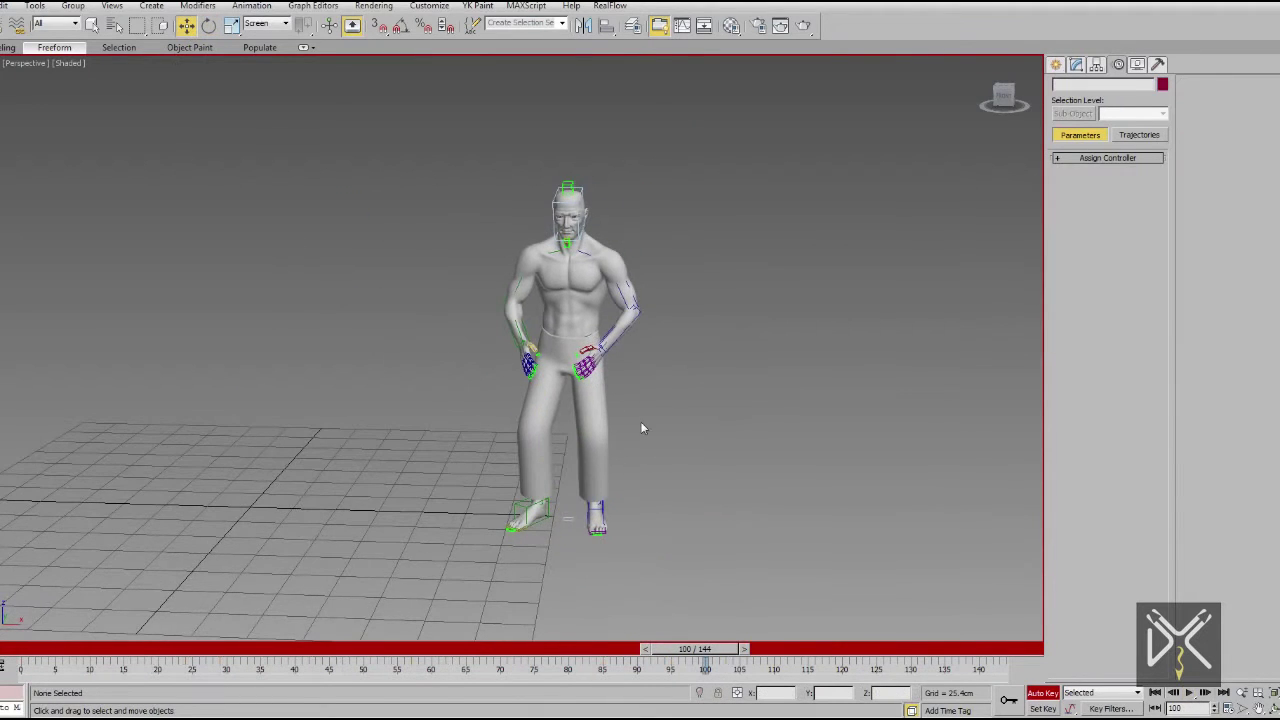
mouse_move(680, 649)
left_mouse_down()
mouse_move(258, 675)
mouse_move(608, 670)
mouse_move(820, 650)
left_mouse_up()
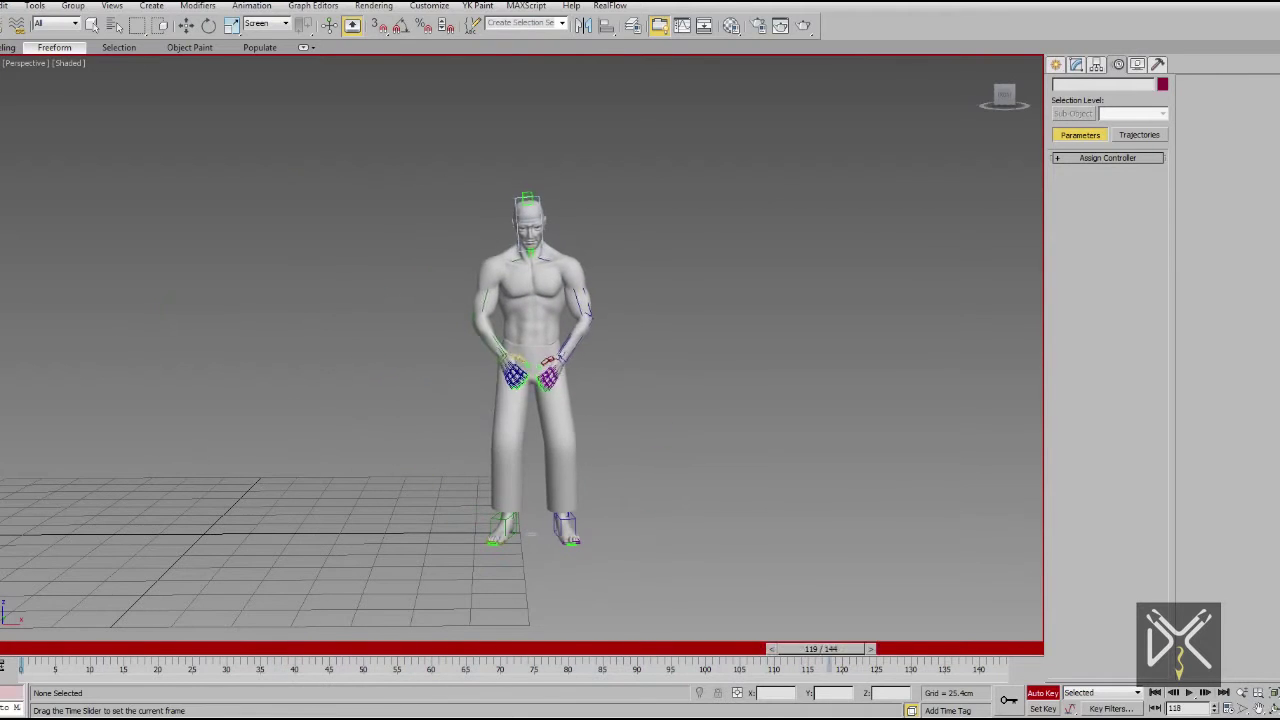
Select the right hand's finger bones in wireframe and go to frame 103.
key("w")
scroll(503, 328, "up", 5)
left_click(457, 335)
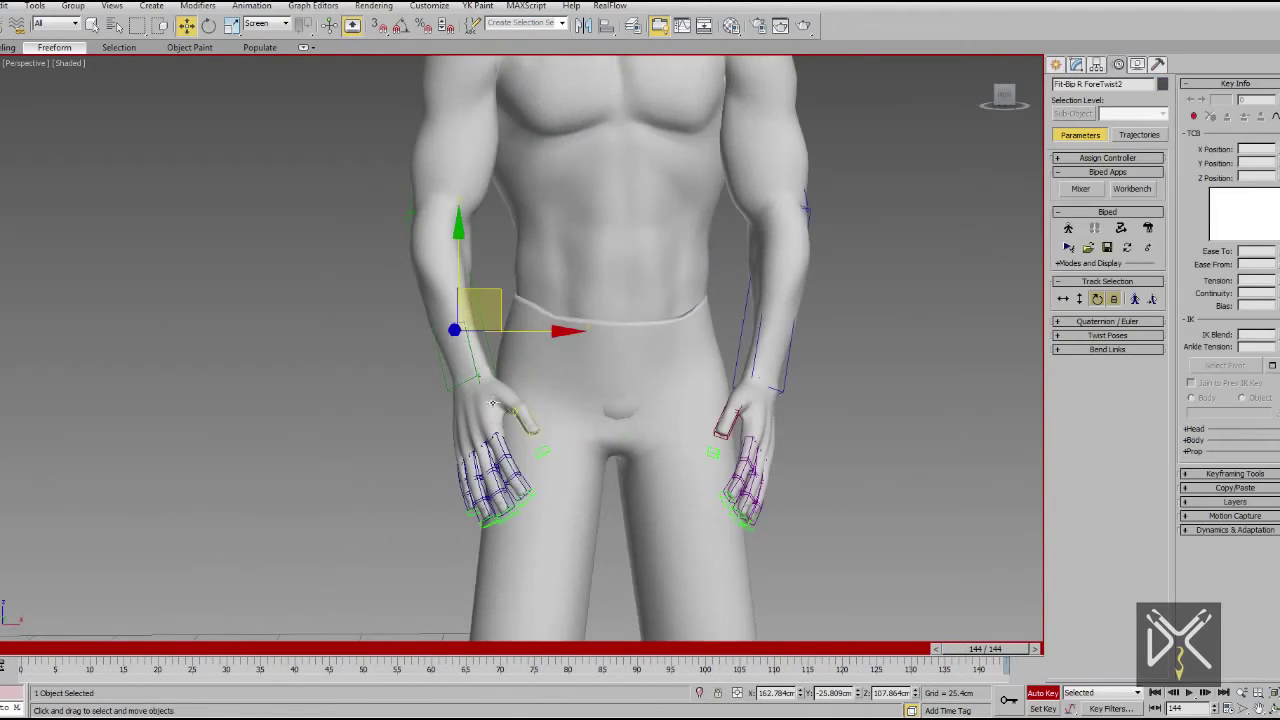
key("F3")
left_click(760, 395)
middle_click_drag(760, 395, 543, 420, "alt")
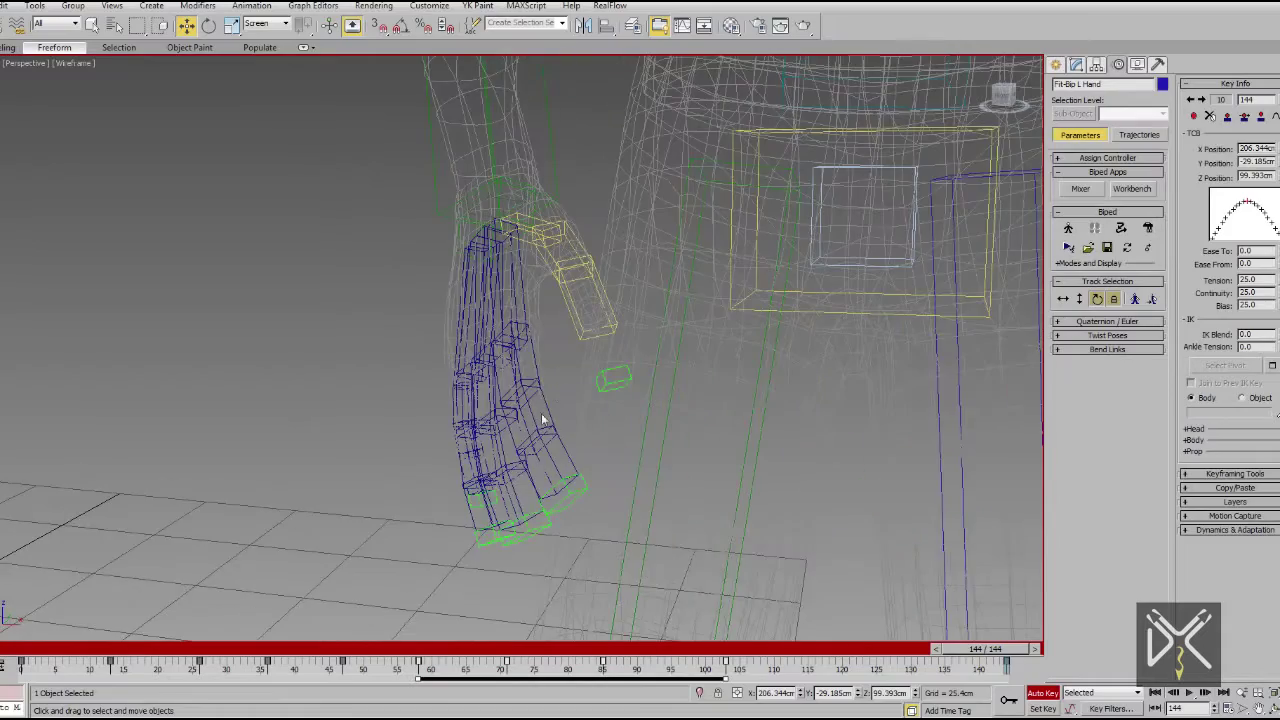
left_click_drag(493, 486, 428, 486)
middle_click_drag(428, 486, 275, 113, "alt")
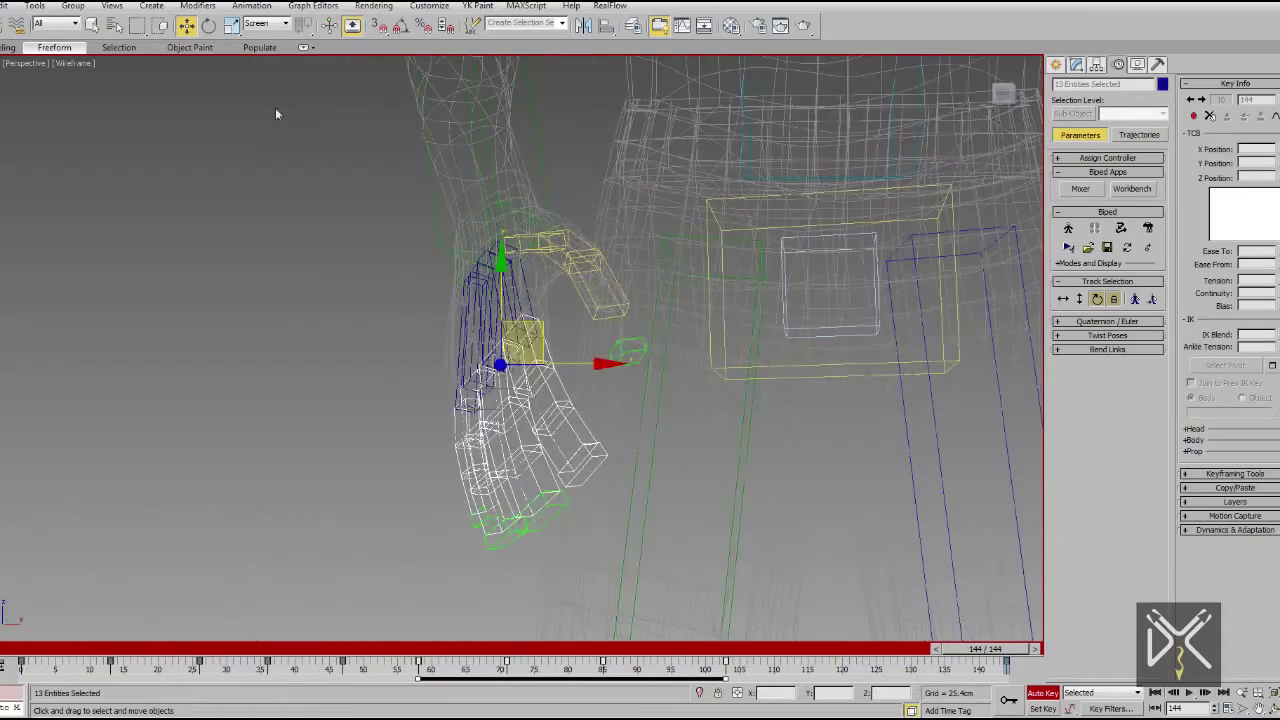
key("F3")
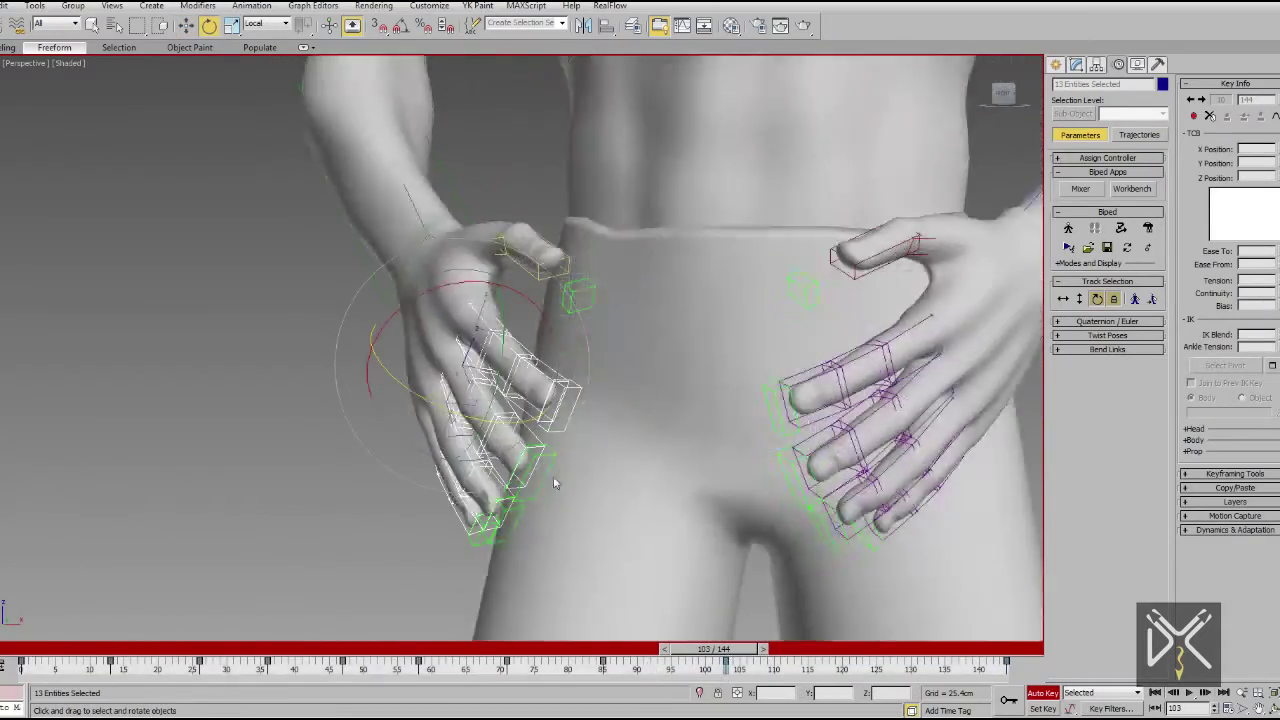
middle_click_drag(557, 480, 503, 505, "alt")
middle_click_drag(604, 476, 566, 348, "alt")
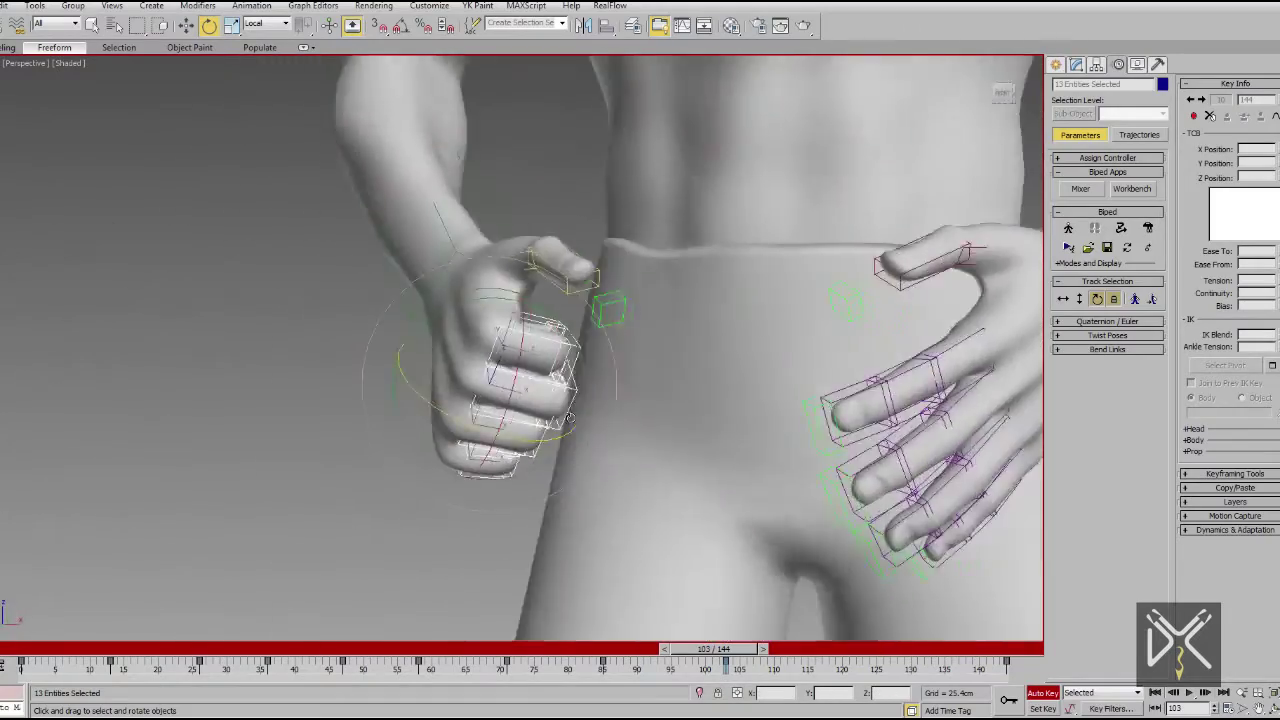
Rotate the right thumb's middle bone down into the fist and select the thumb's base bone.
left_click(566, 348)
scroll(593, 385, "up", 4)
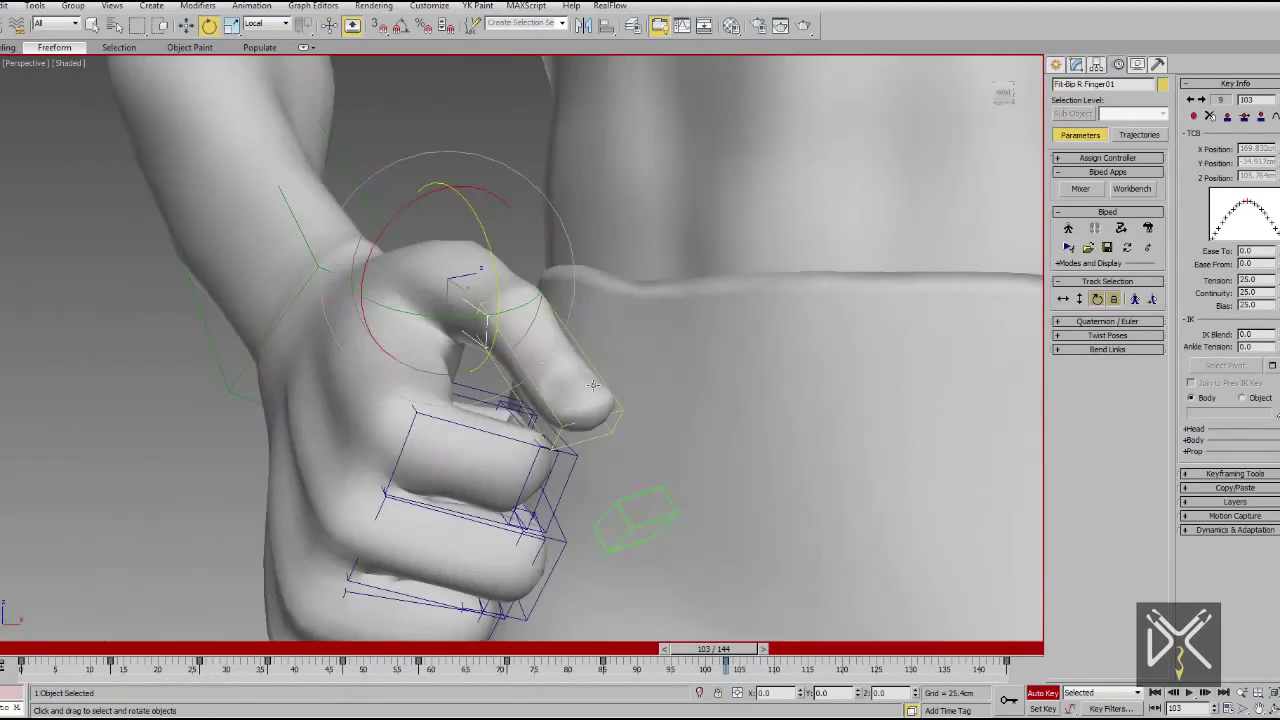
left_click_drag(501, 331, 525, 365)
middle_click_drag(525, 365, 593, 402, "alt")
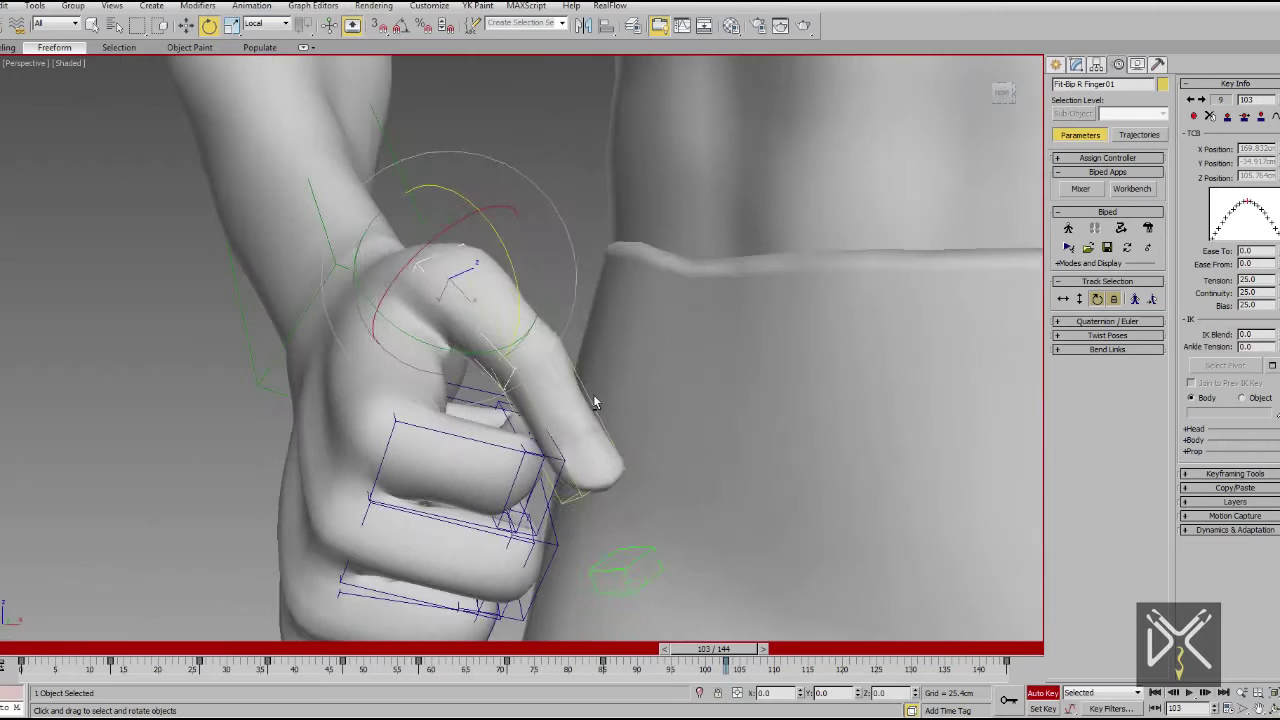
scroll(615, 355, "down", 4)
middle_click_drag(615, 355, 584, 459, "alt")
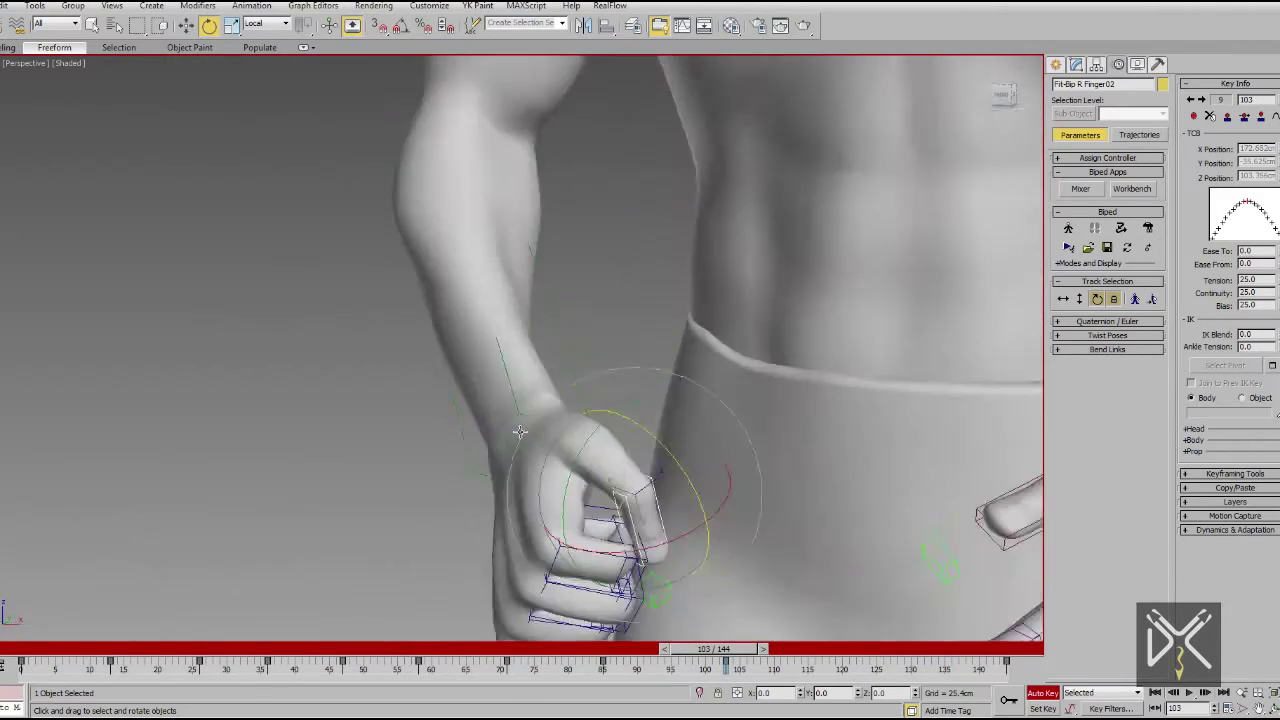
left_click(584, 459)
key("F3")
left_click(573, 434)
key("F3")
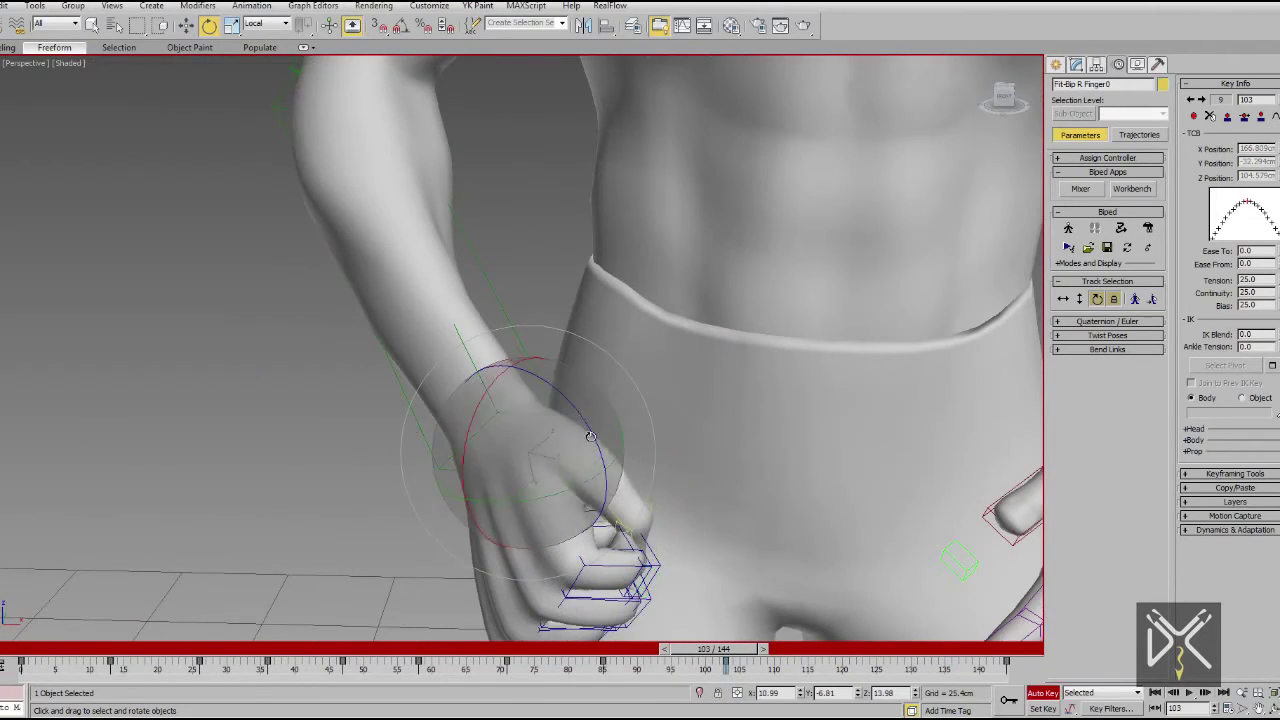
Select the right index finger and remaining right-hand finger bones to curl them into a fist.
scroll(590, 503, "down", 5)
middle_click_drag(590, 503, 496, 430, "alt")
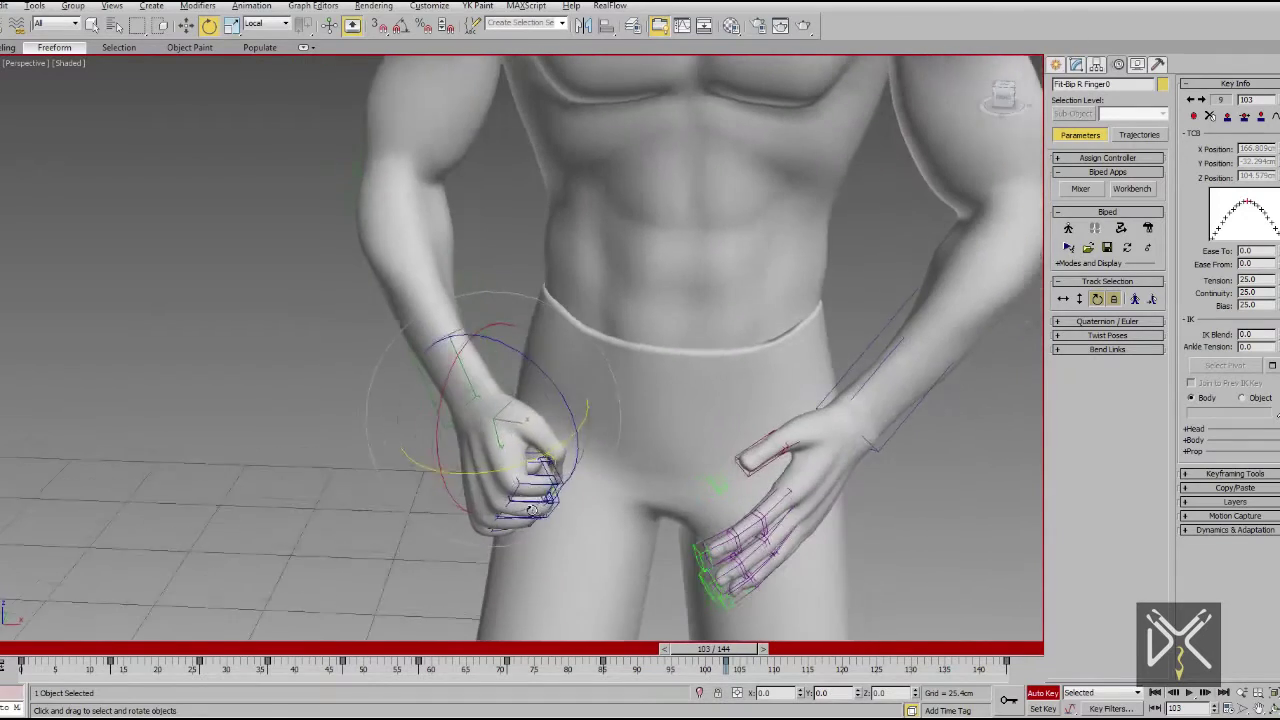
left_click(496, 430)
key("F3")
left_click(482, 487)
key("F3")
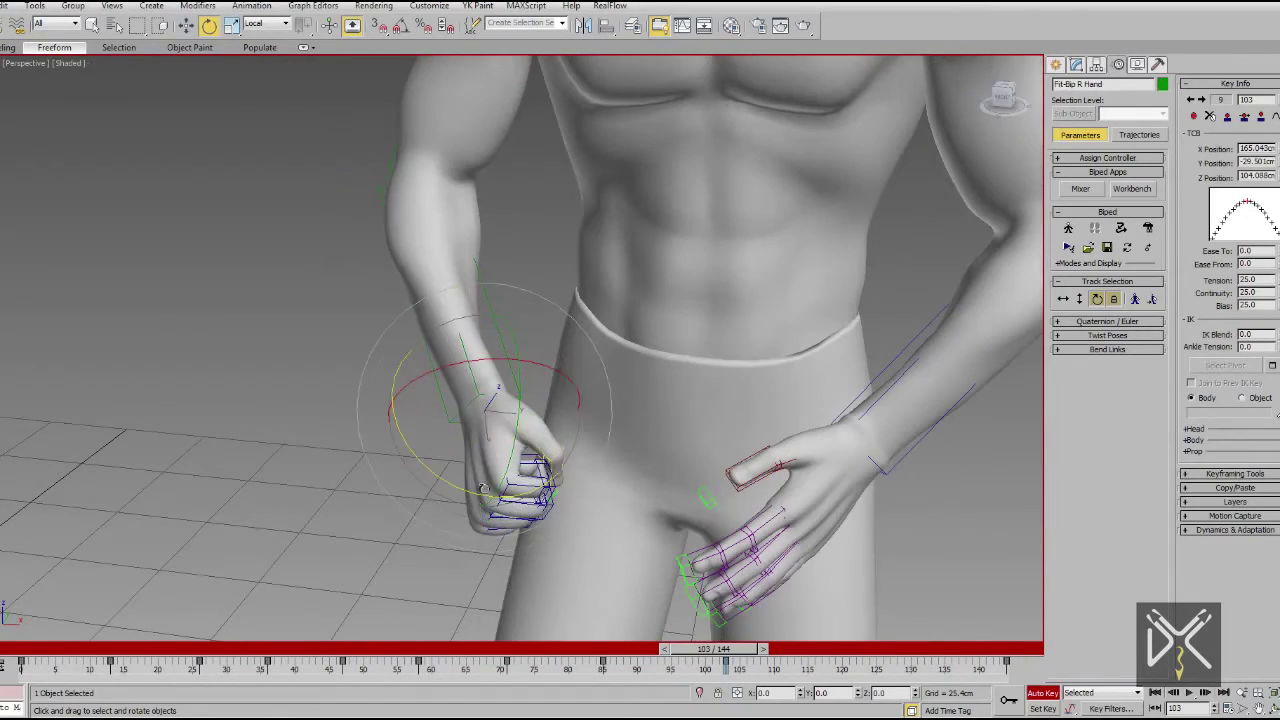
middle_click_drag(564, 389, 500, 340, "alt")
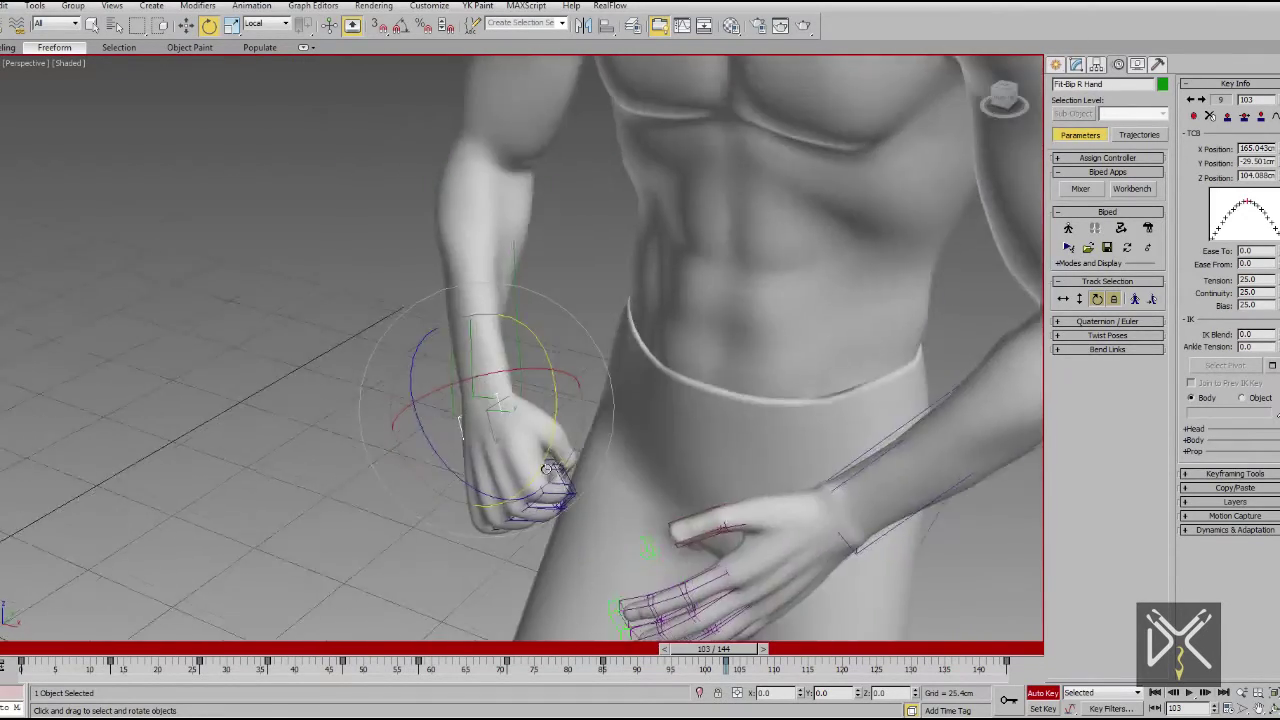
key("F3")
left_click(488, 335)
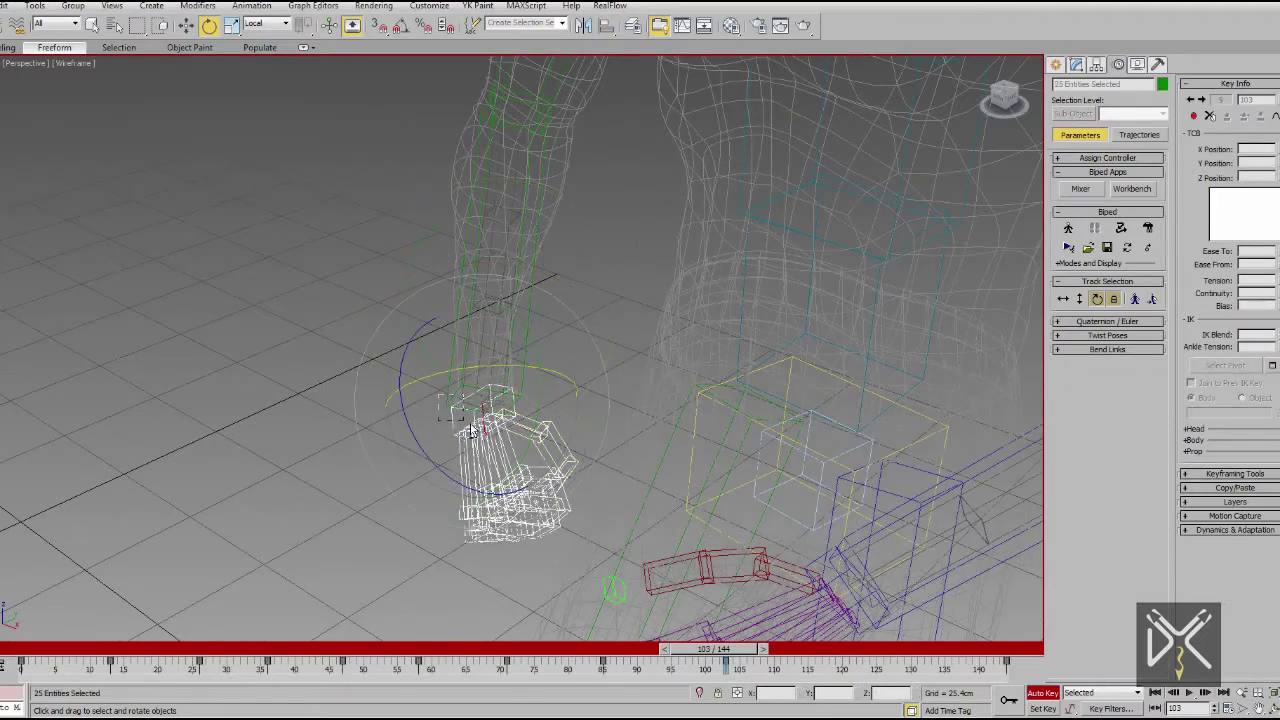
Copy the fist finger posture with Biped Copy/Paste and paste it at the final frame 144.
left_click(1235, 487)
middle_click_drag(700, 400, 786, 423, "alt")
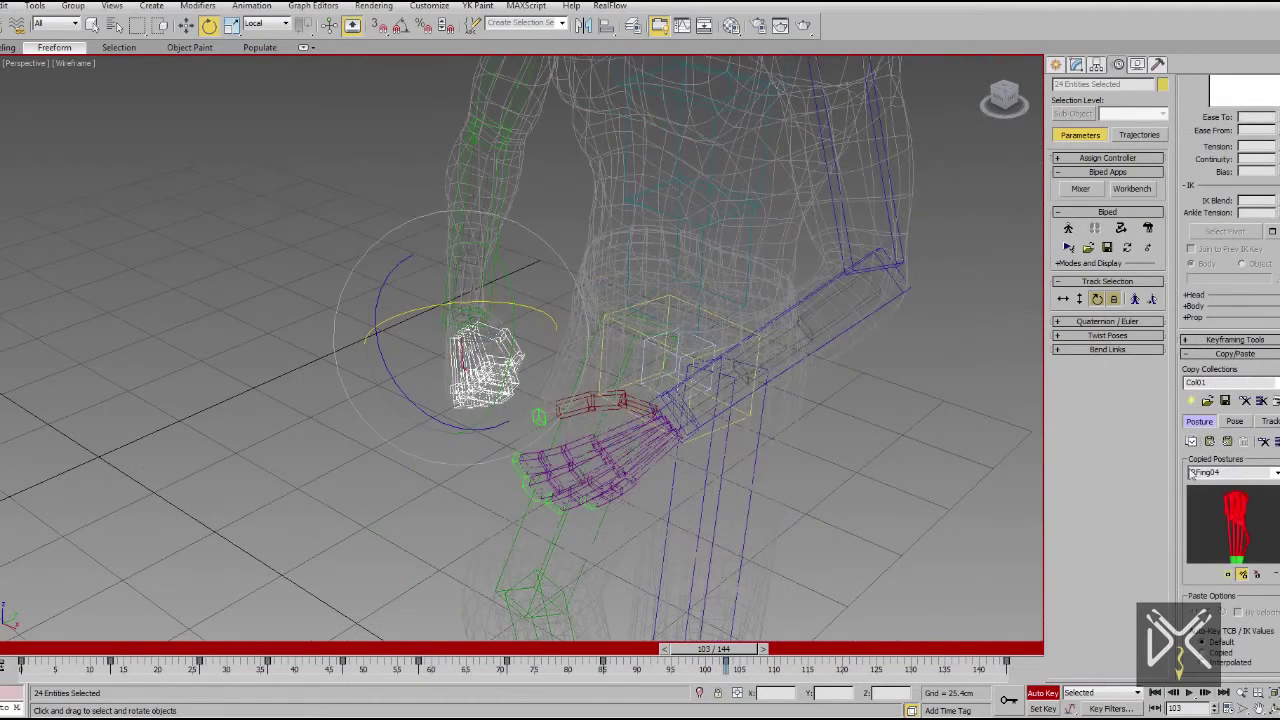
left_click_drag(718, 648, 985, 648)
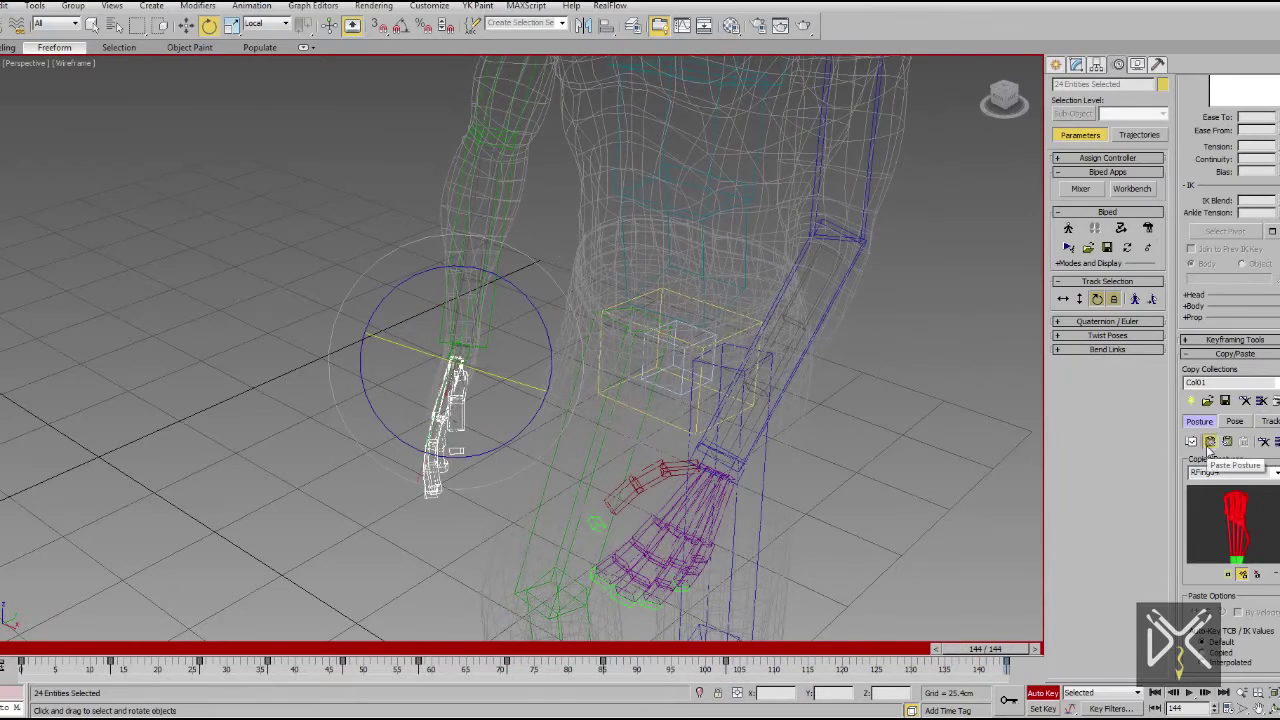
scroll(600, 400, "down", 3)
key("F3")
scroll(600, 400, "up", 4)
mouse_move(985, 648)
left_mouse_down()
mouse_move(600, 621)
mouse_move(985, 648)
left_mouse_up()
Rotate the right forearm and the head bone for the final pose, then return to frame 0.
key("e")
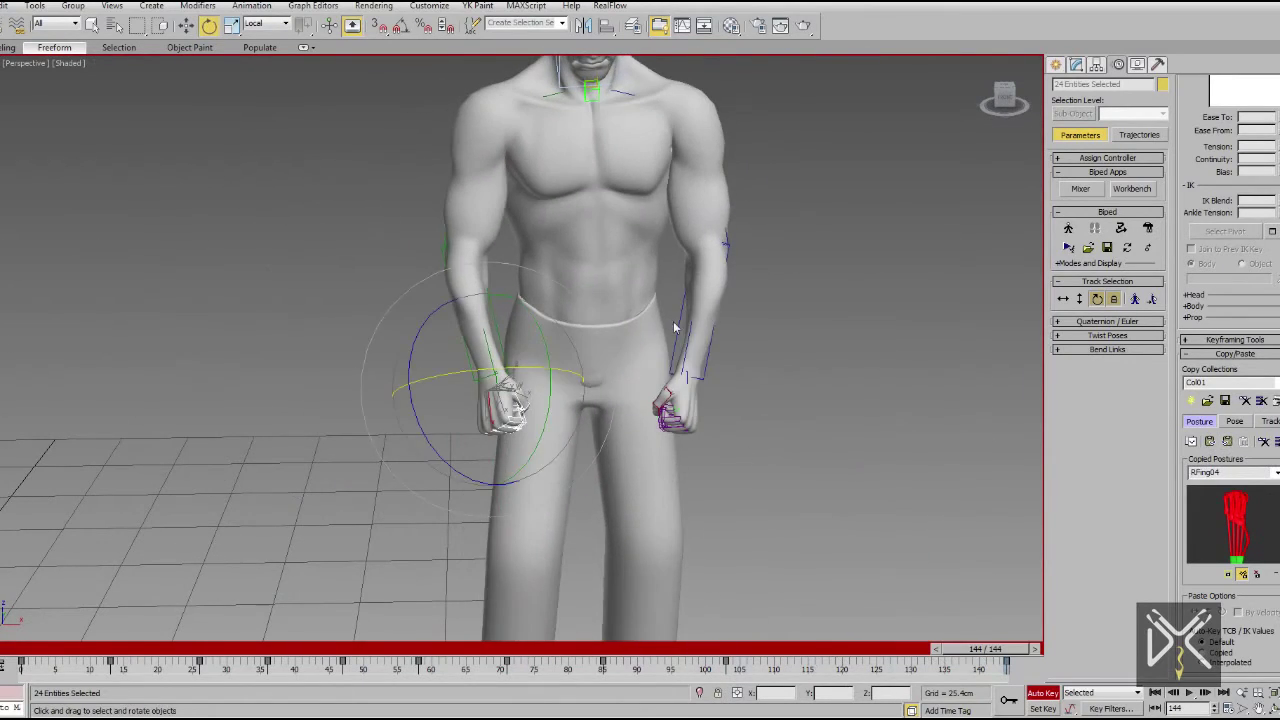
left_click(681, 348)
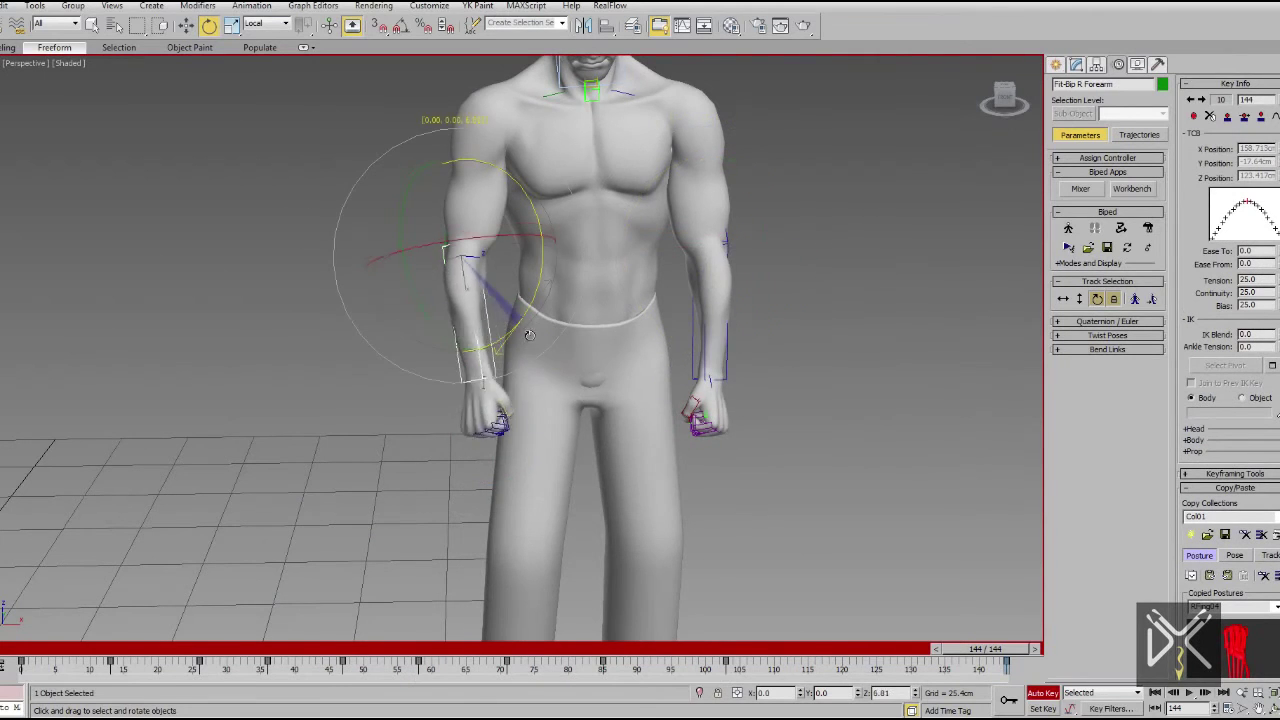
middle_click_drag(530, 335, 540, 420)
left_click(610, 95)
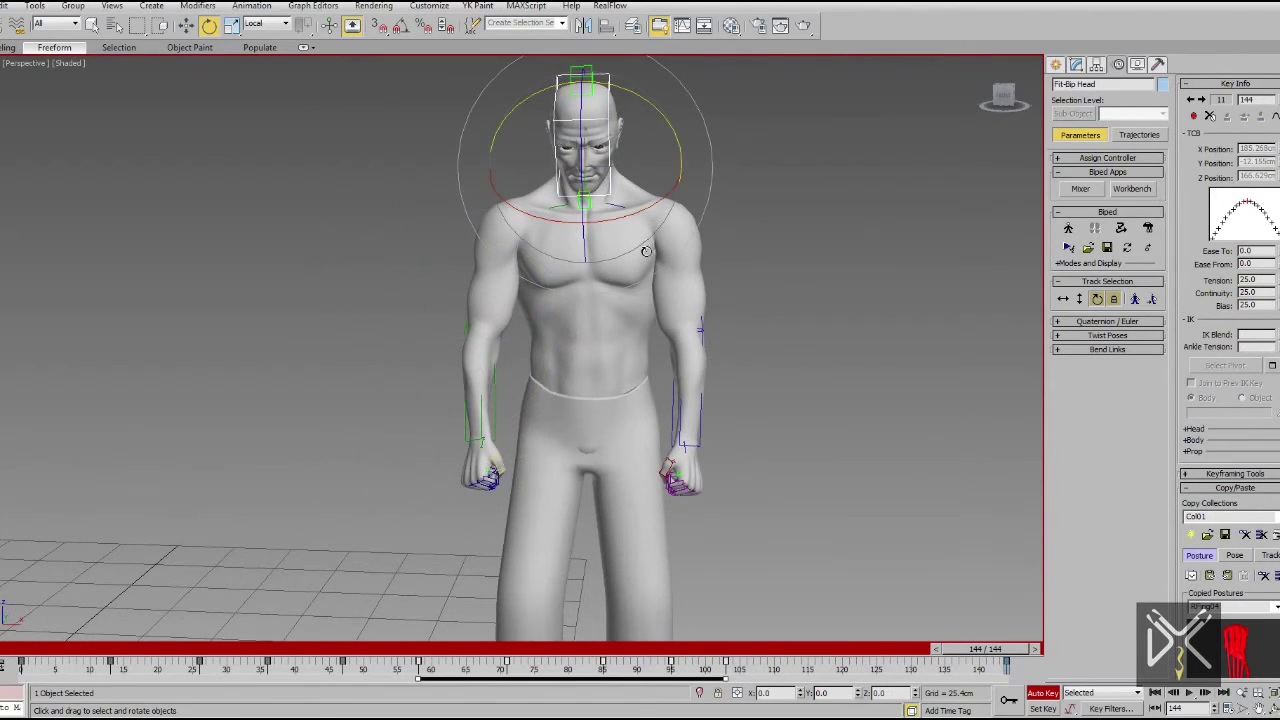
middle_click_drag(647, 250, 597, 267)
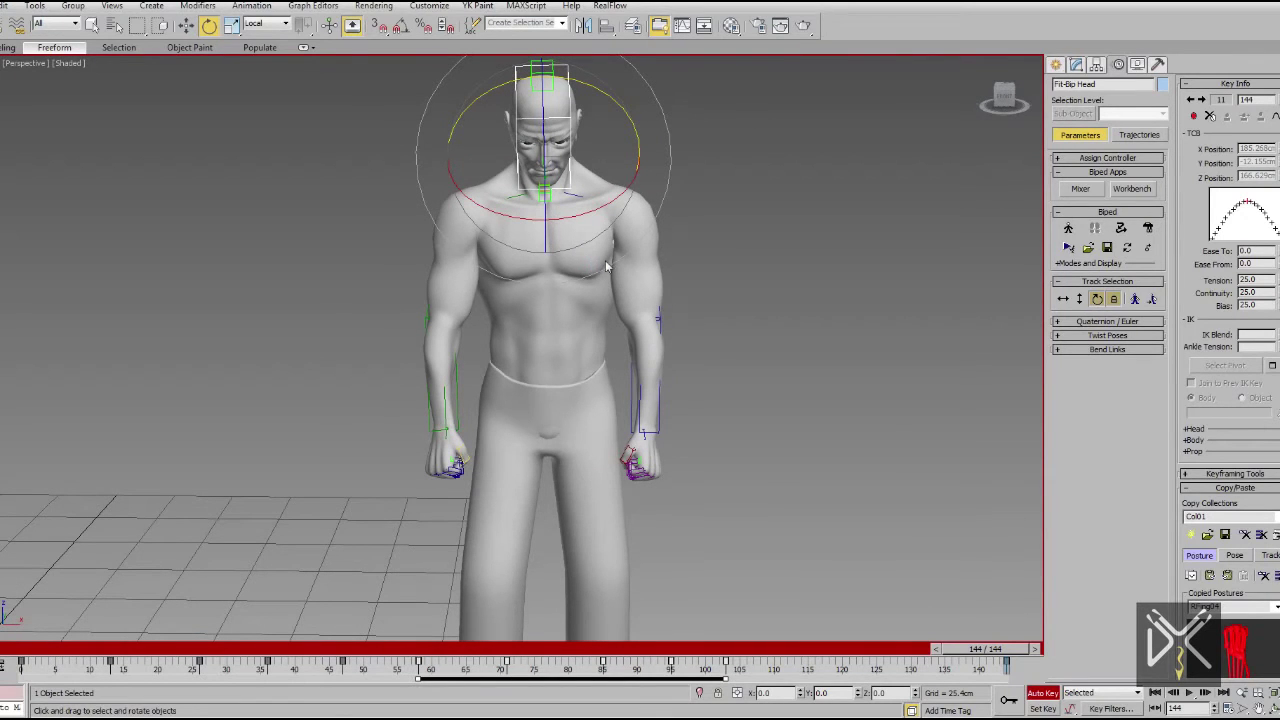
middle_click_drag(640, 415, 673, 453)
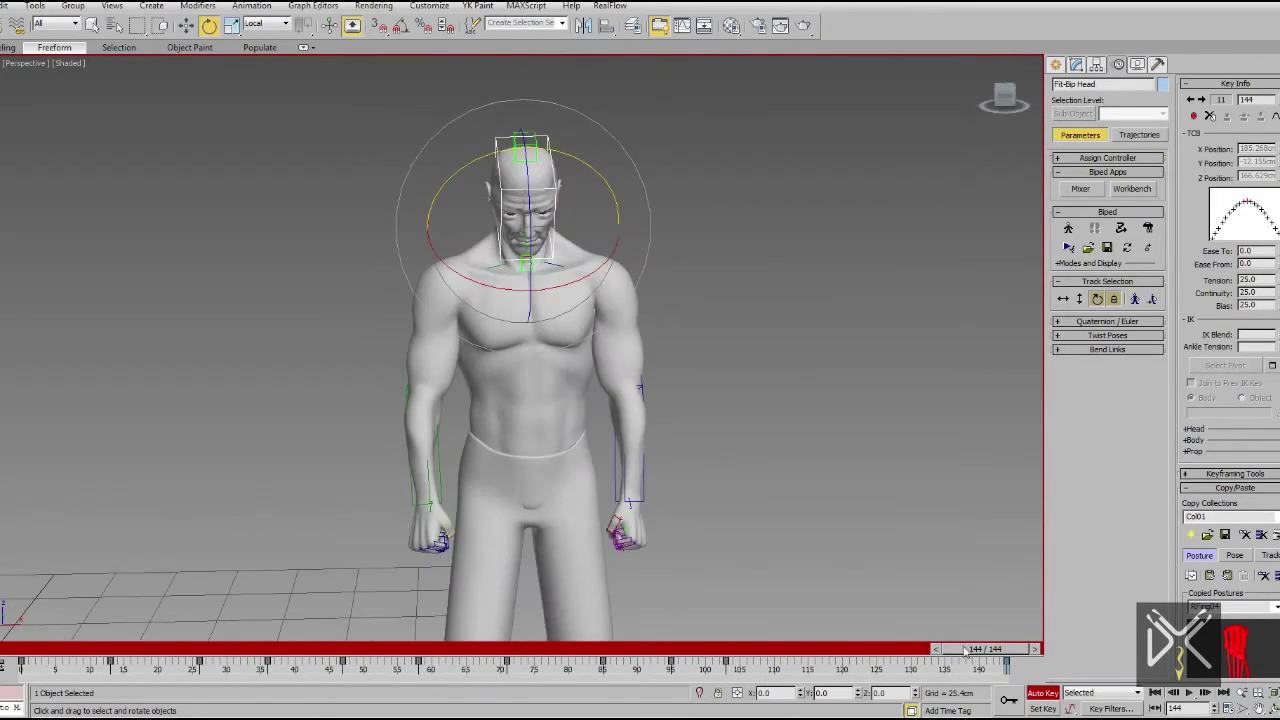
left_click_drag(965, 650, 40, 650)
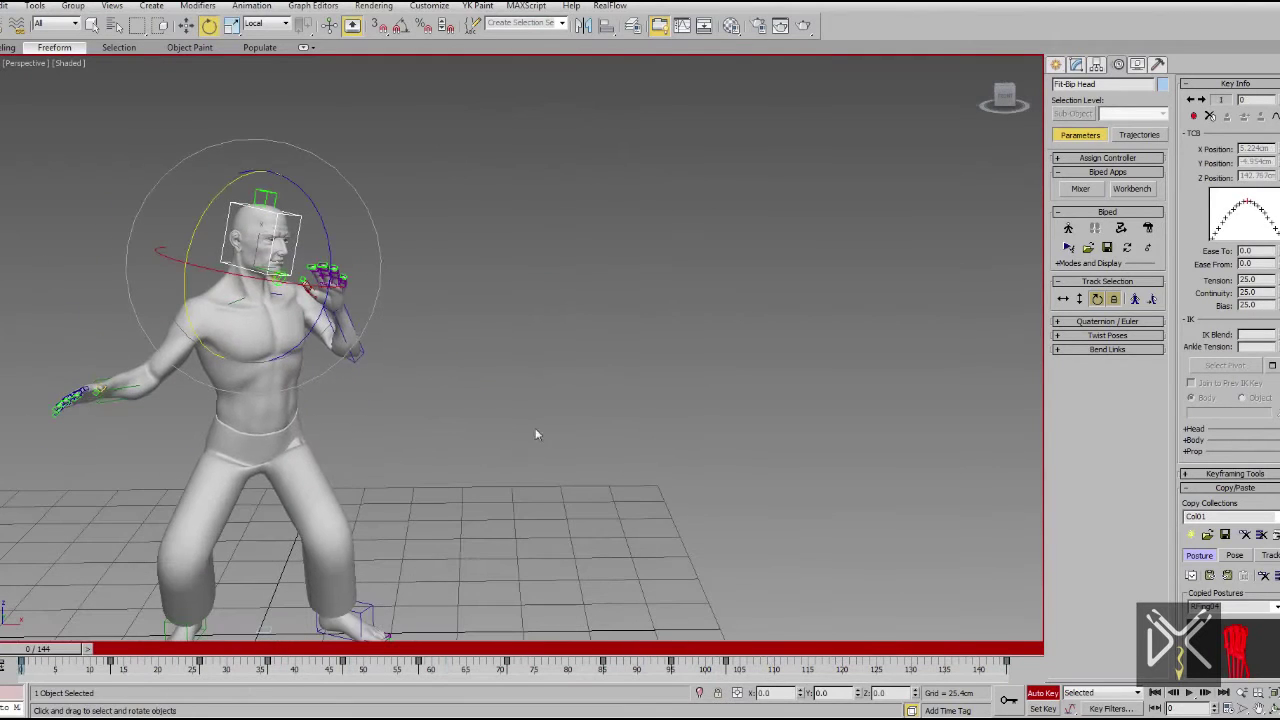
Stop playback, return to frame 0, replay the animation, and turn Auto Key off.
left_click(1191, 693)
left_click_drag(695, 649, 200, 649)
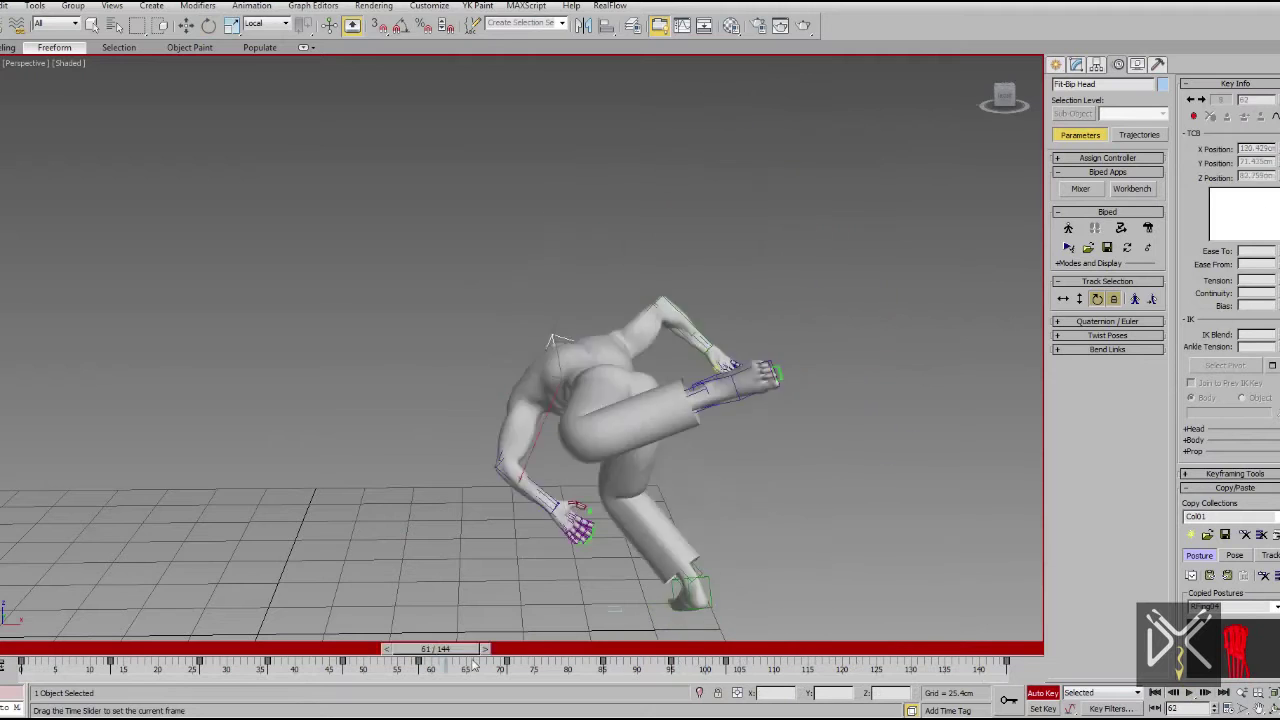
middle_click_drag(418, 533, 535, 438)
scroll(532, 495, "down", 2)
scroll(529, 534, "down", 3)
left_click(12, 649)
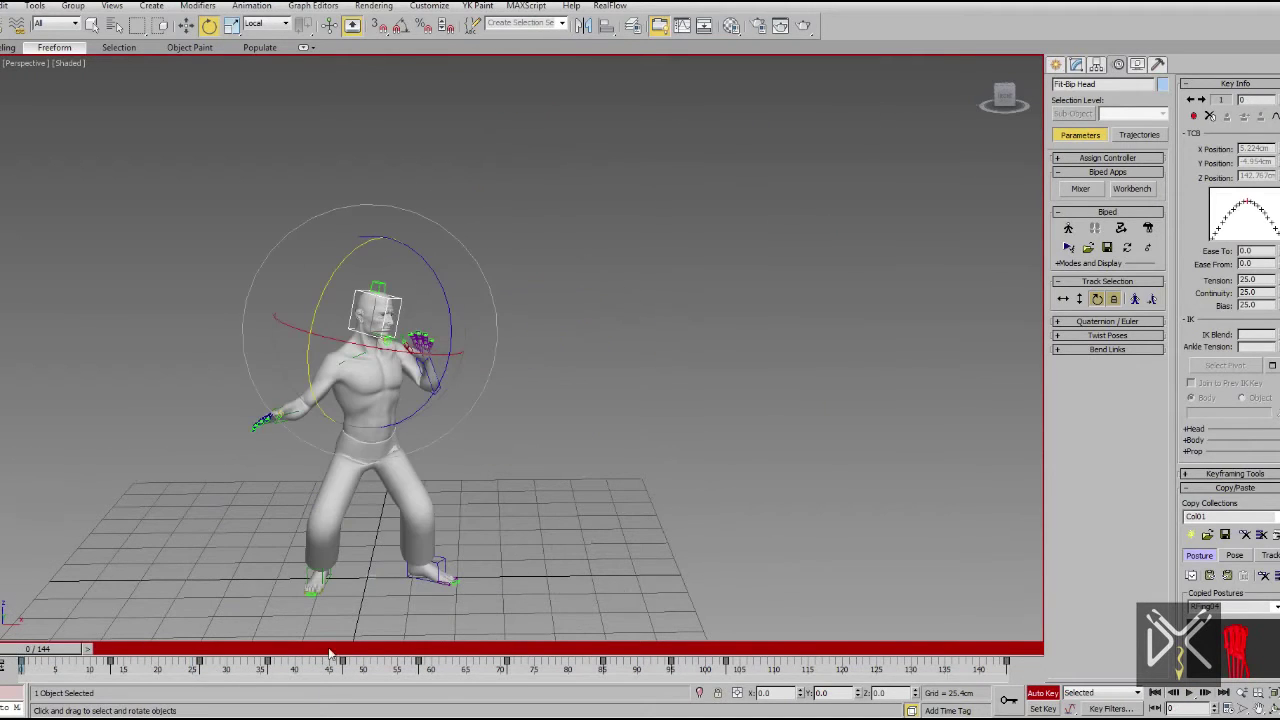
left_click(1187, 698)
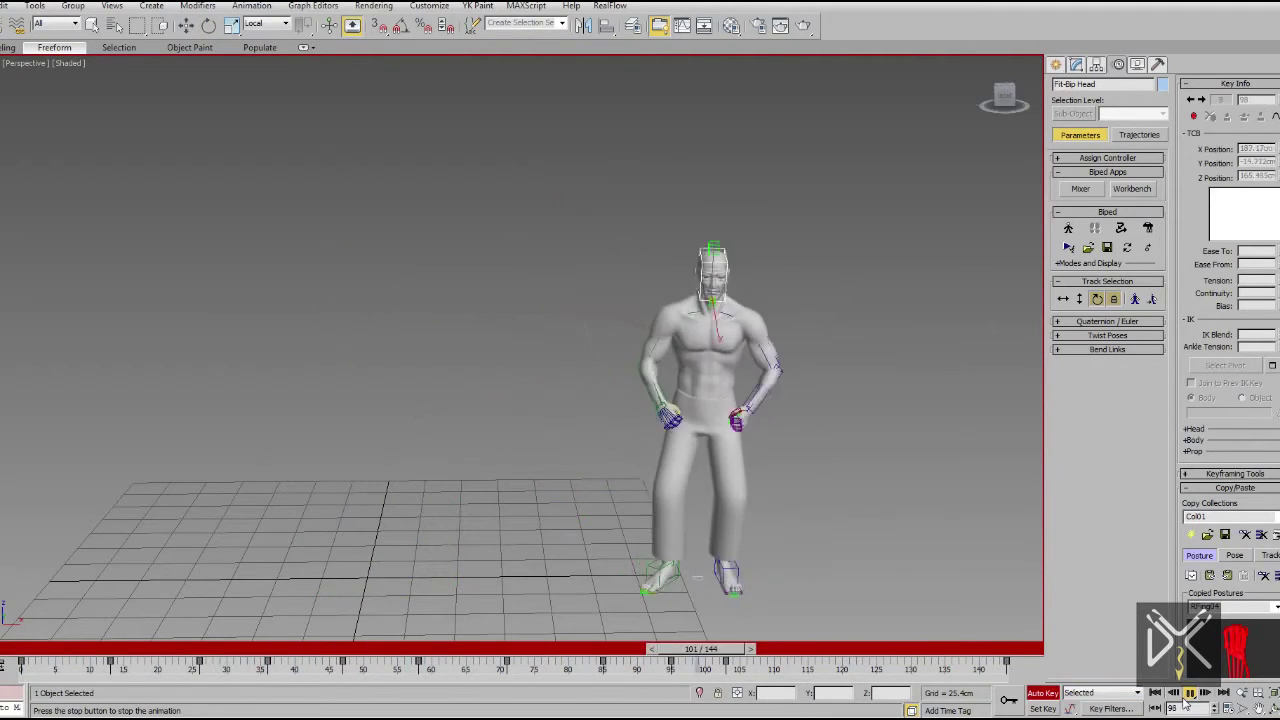
left_click(1040, 696)
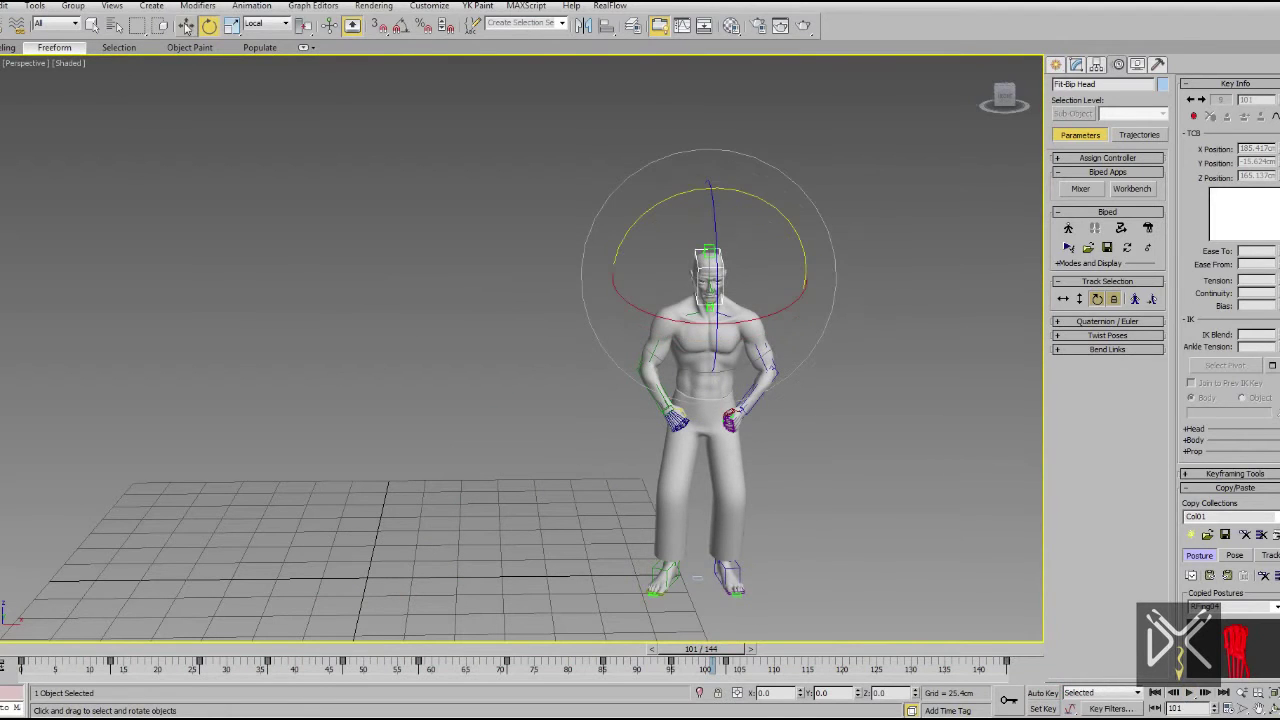
From the Create panel, scrub back to the start and play the full 144-frame animation.
left_click(1055, 64)
middle_click_drag(927, 483, 902, 413)
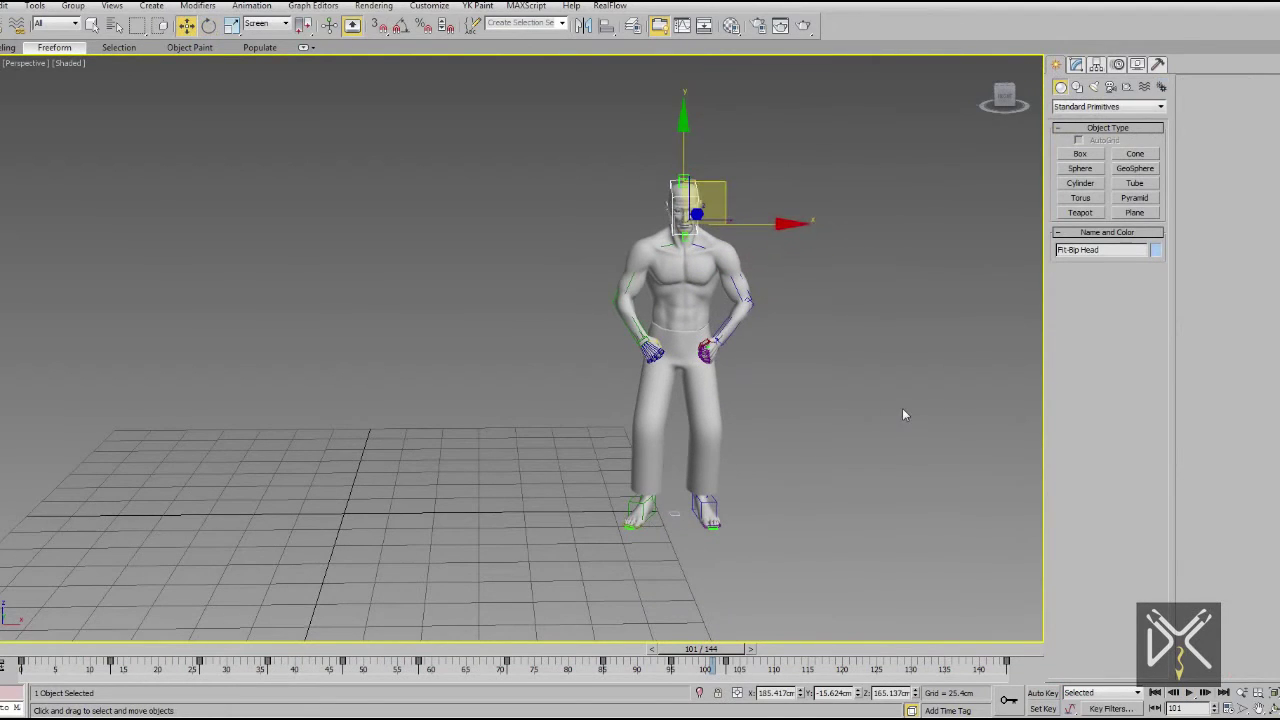
mouse_move(671, 649)
left_mouse_down()
mouse_move(336, 634)
mouse_move(609, 677)
mouse_move(209, 686)
mouse_move(310, 672)
mouse_move(520, 704)
mouse_move(500, 710)
mouse_move(25, 680)
left_mouse_up()
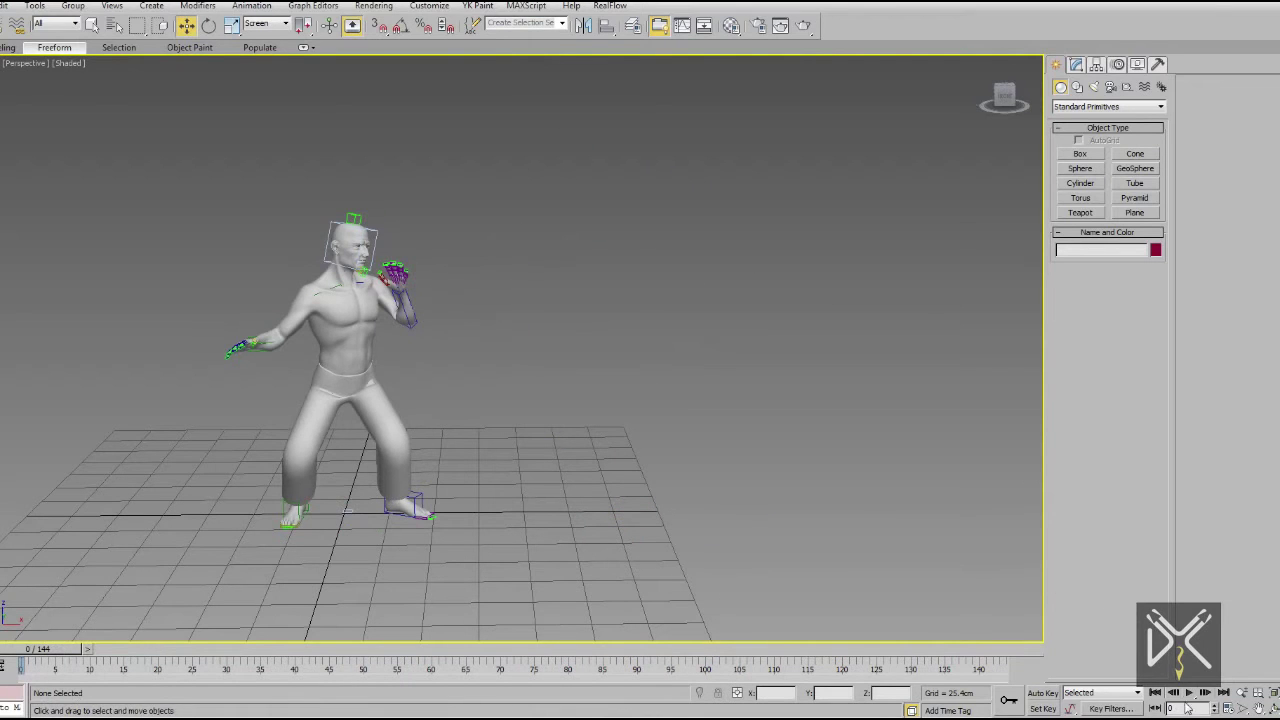
left_click(1188, 694)
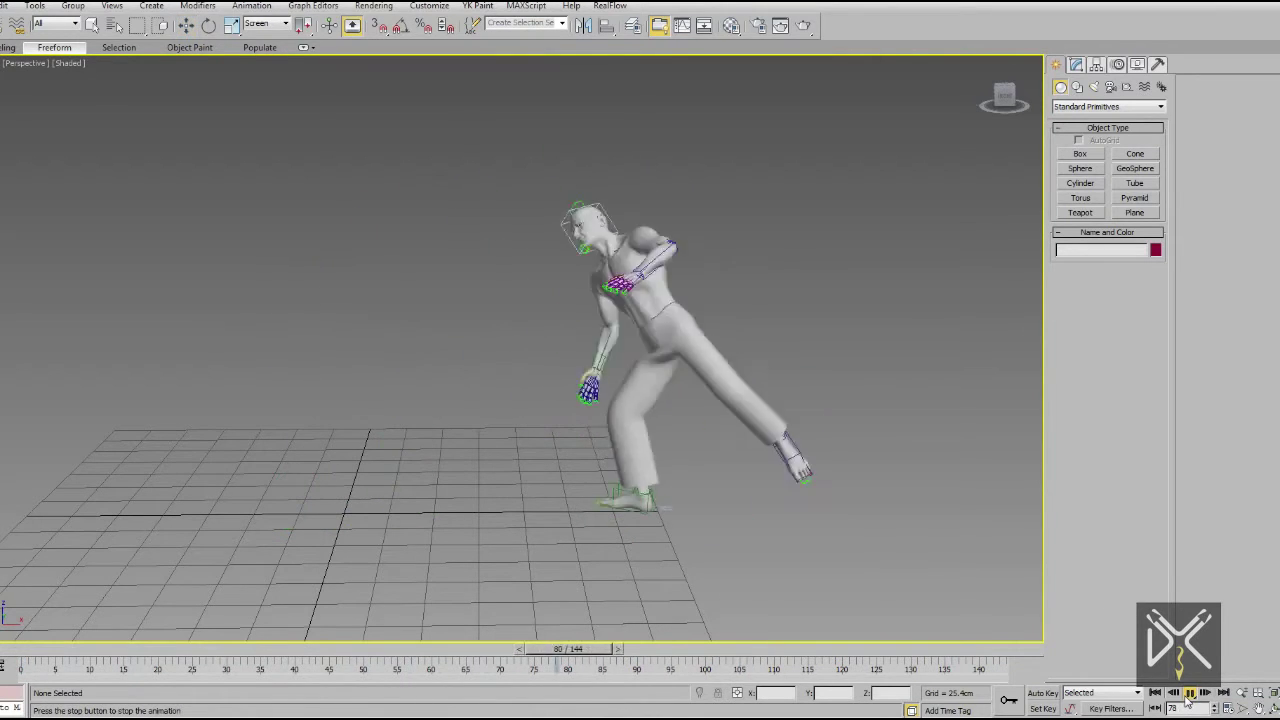
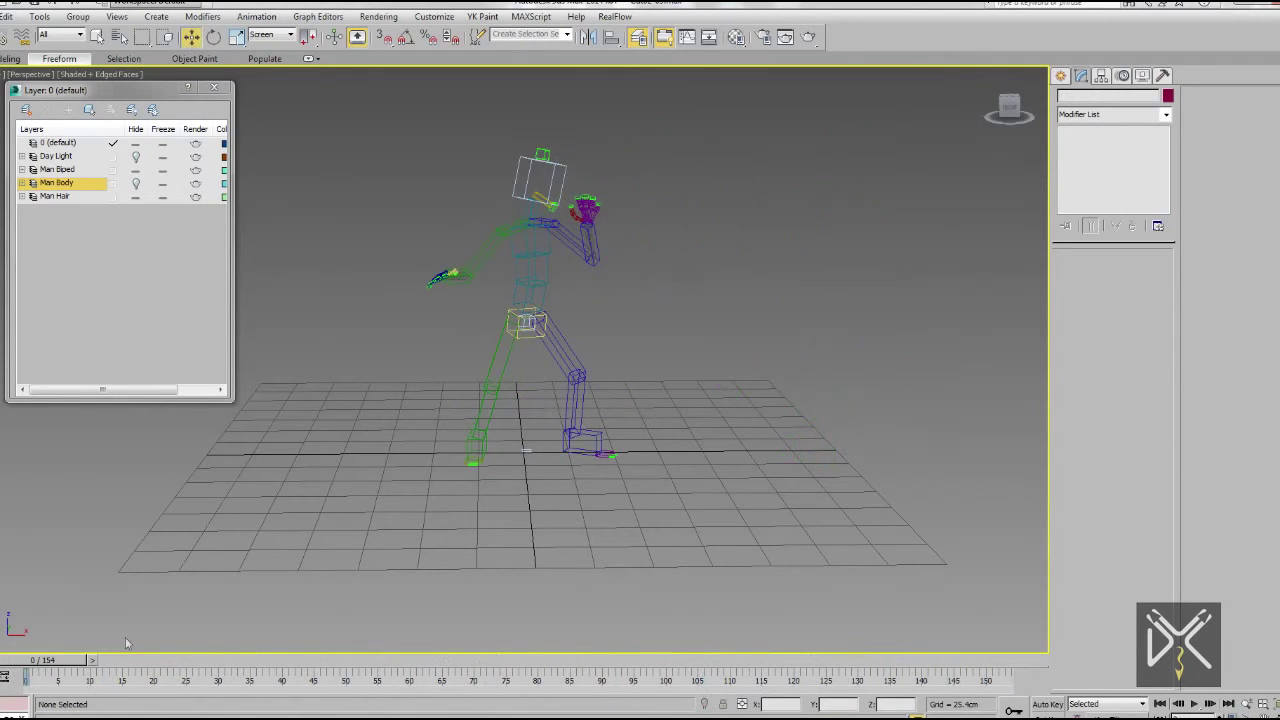
Show the Man Body mesh and copy the biped's T-pose from Figure Mode.
left_click(136, 184)
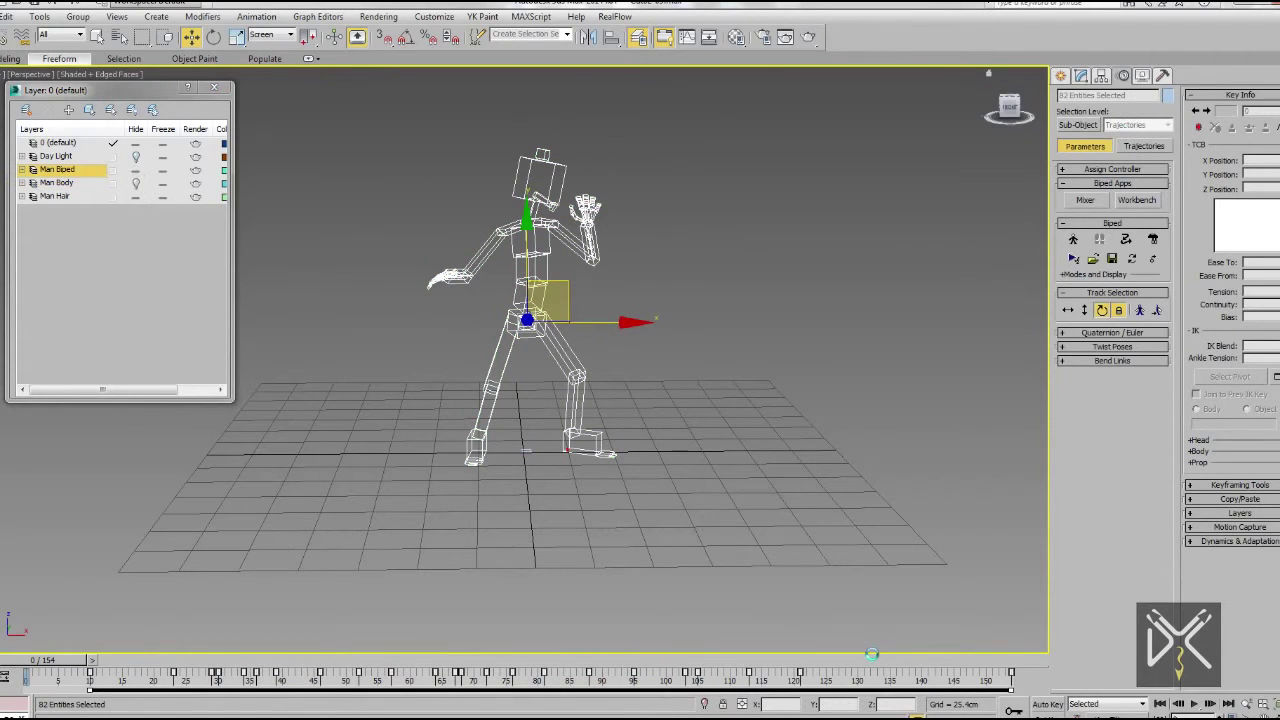
left_click(1074, 241)
left_click(1086, 312)
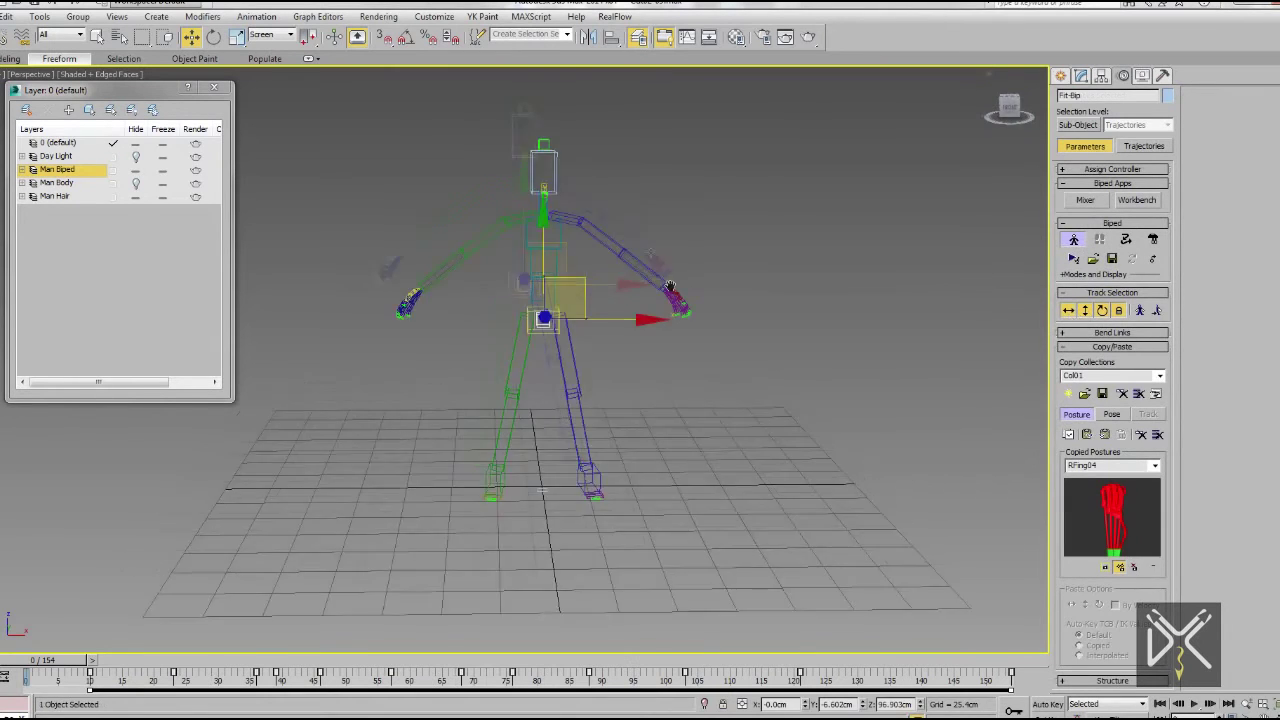
scroll(1005, 377, "down", 2)
left_click(1074, 241)
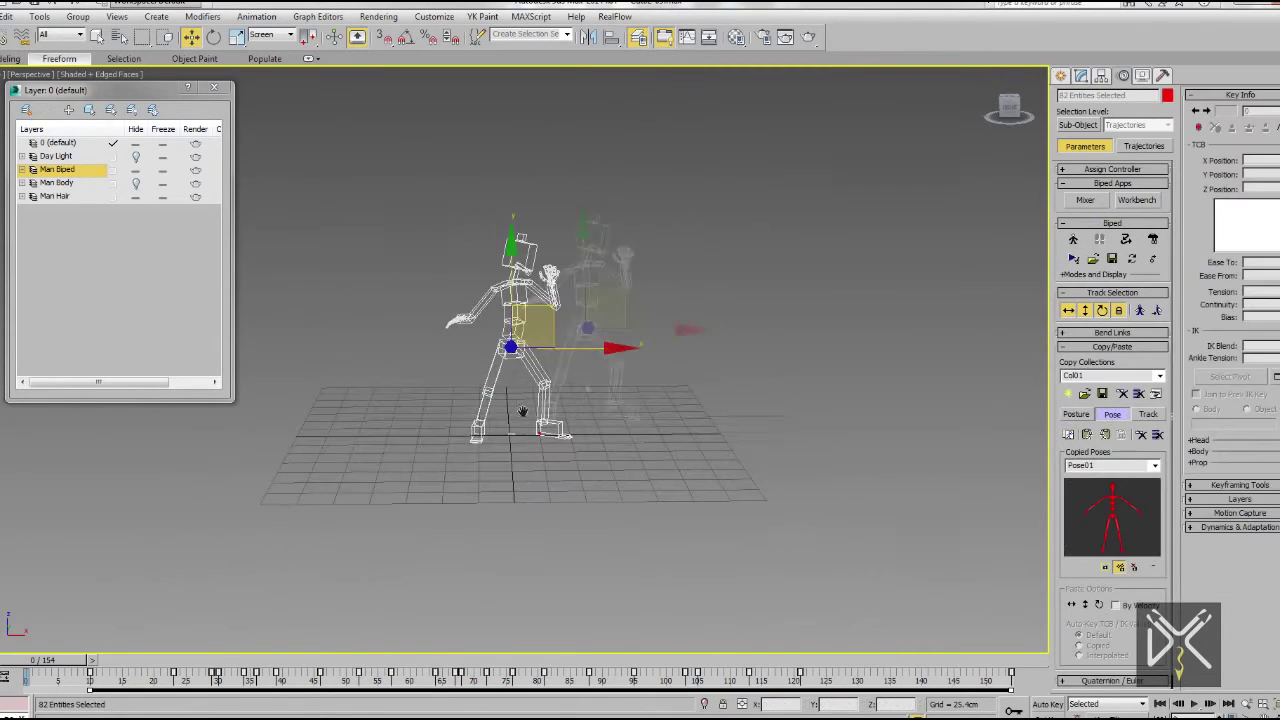
With Auto Key on, key the T-pose at frame 0 and play the animation back.
key("n")
scroll(700, 520, "up", 3)
key("/")
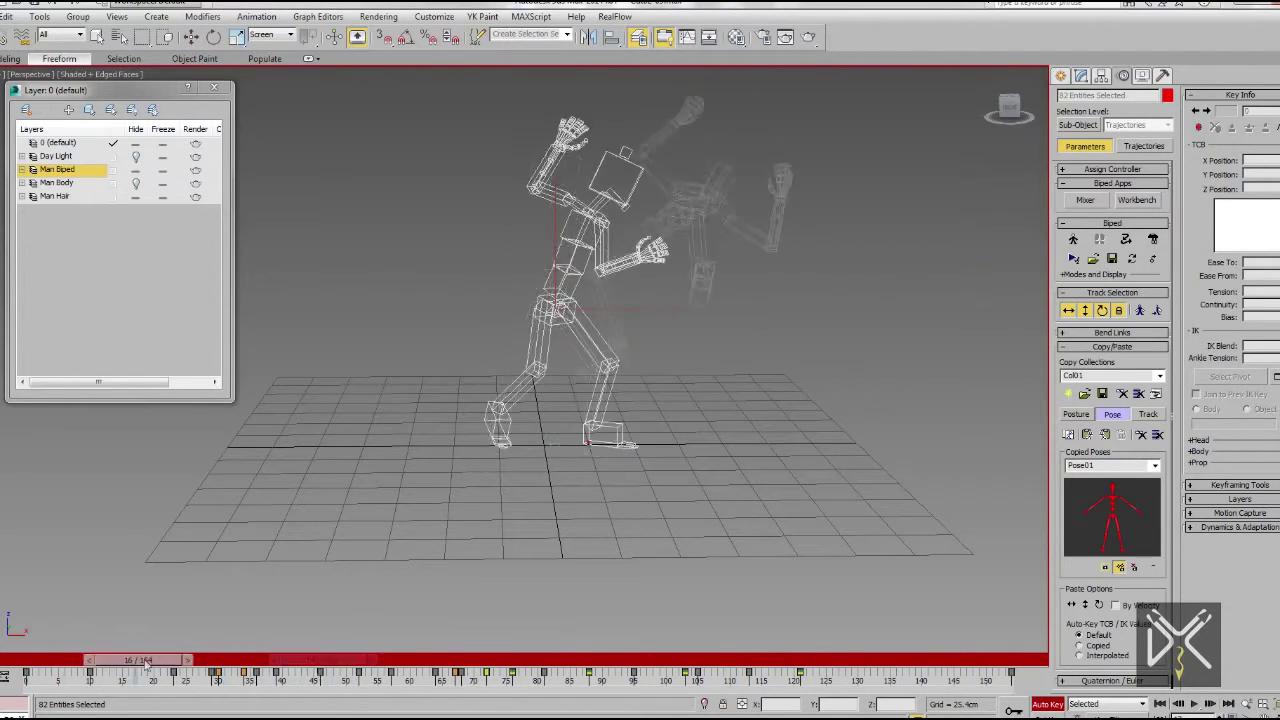
left_click(808, 385)
key("n")
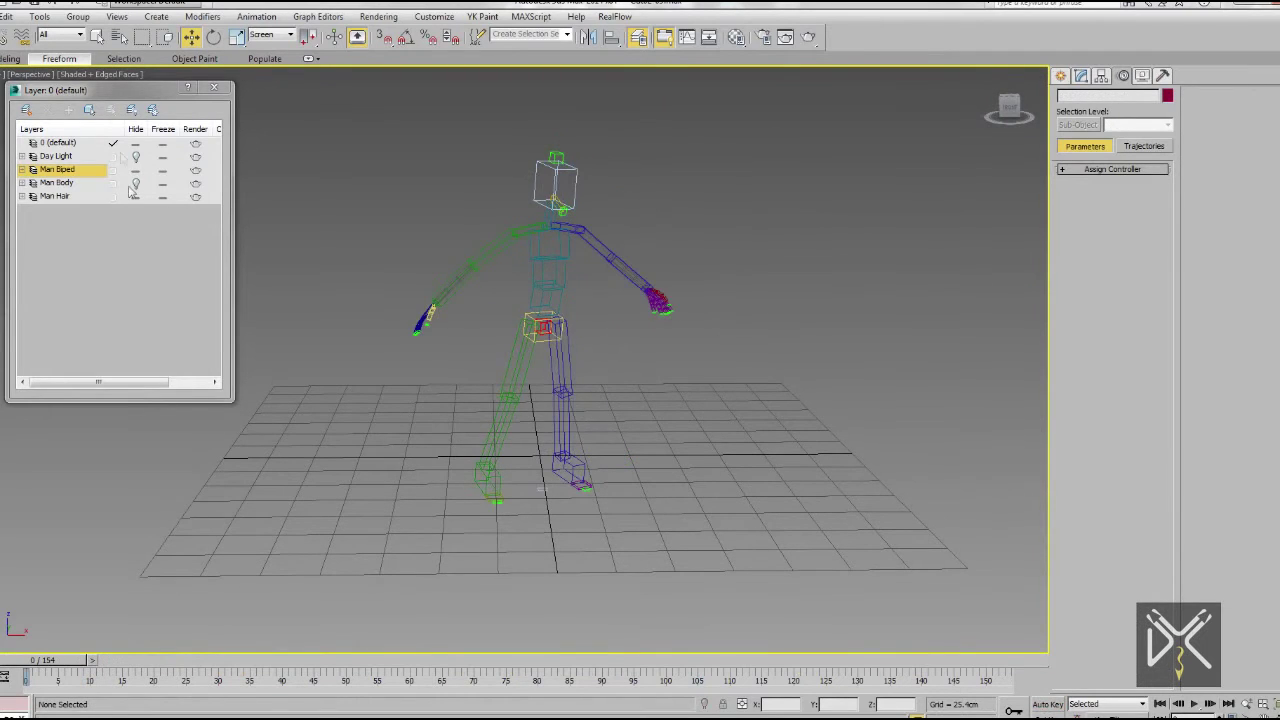
Show the Man Body layer, select the Fit-Cloth trousers and scrub the animation forward.
left_click(134, 183)
left_click(545, 390)
key("F4")
scroll(545, 397, "up", 3)
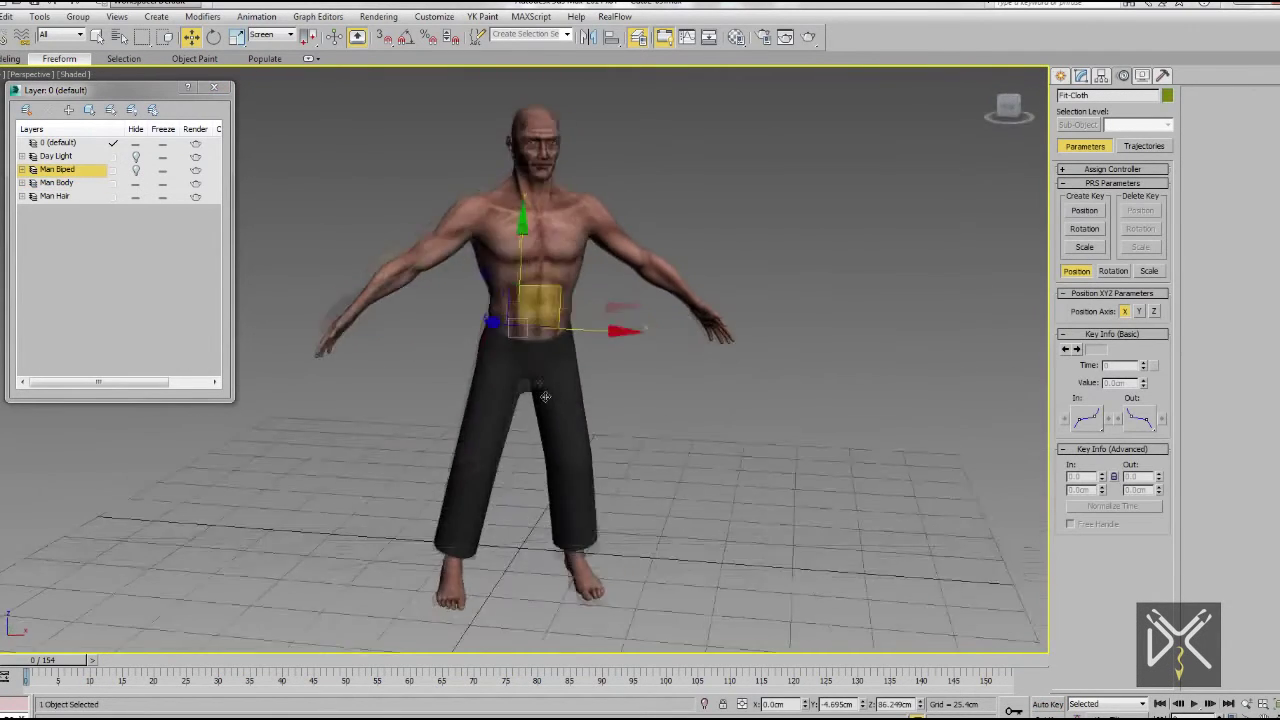
mouse_move(30, 660)
left_mouse_down()
mouse_move(690, 662)
mouse_move(25, 662)
left_mouse_up()
Hide the red-strip layers to reveal the UV layout and pick a soft brush.
key("w")
scroll(575, 398, "up", 3)
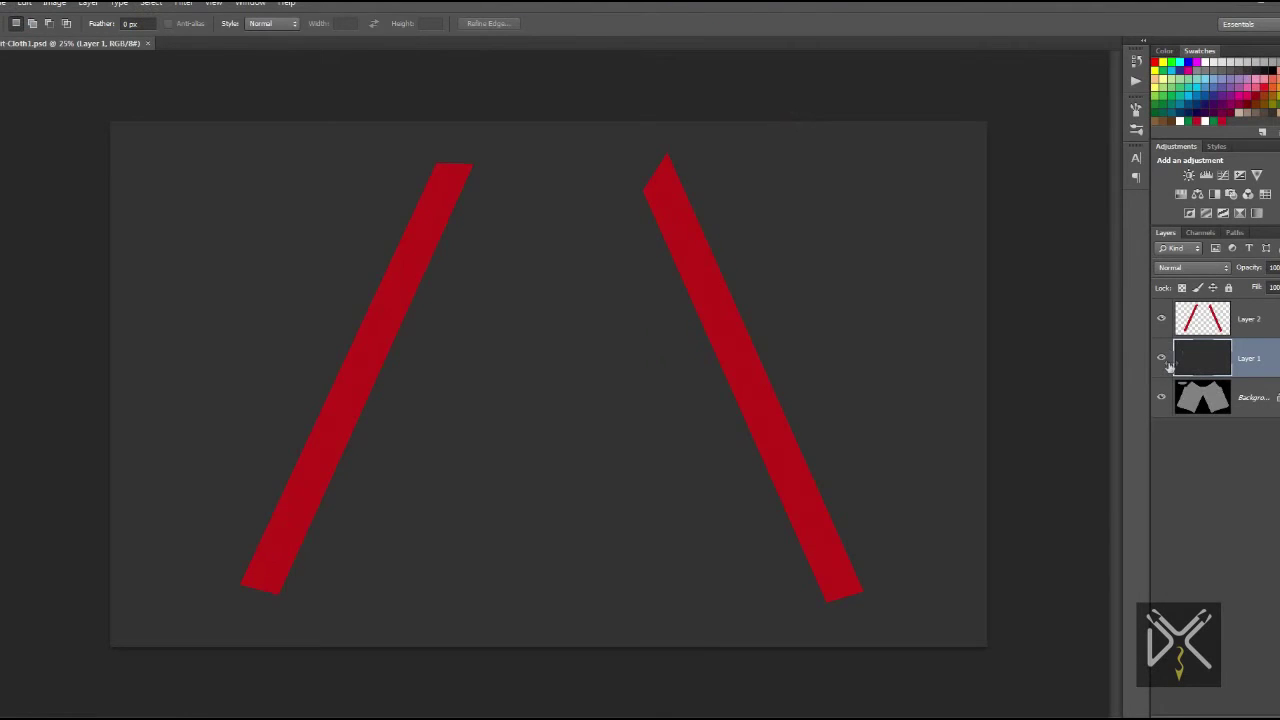
left_click_drag(1166, 362, 1166, 318)
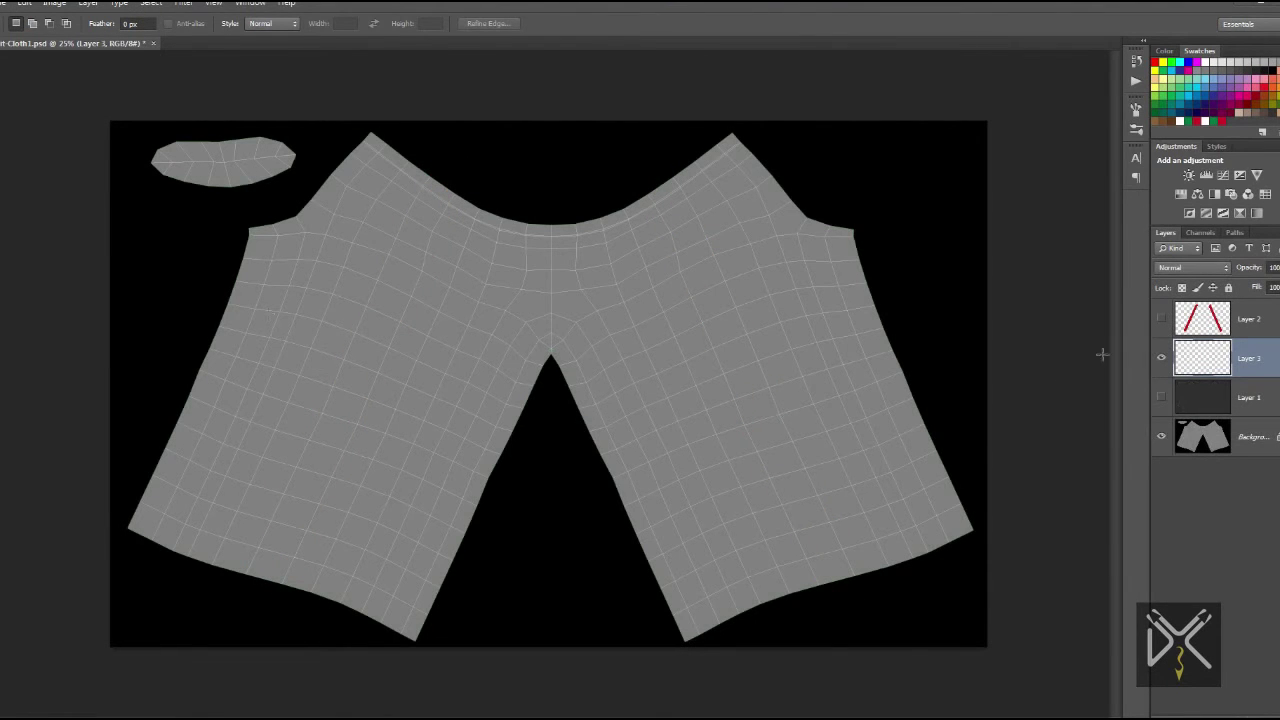
right_click(380, 149)
scroll(489, 421, "down", 5)
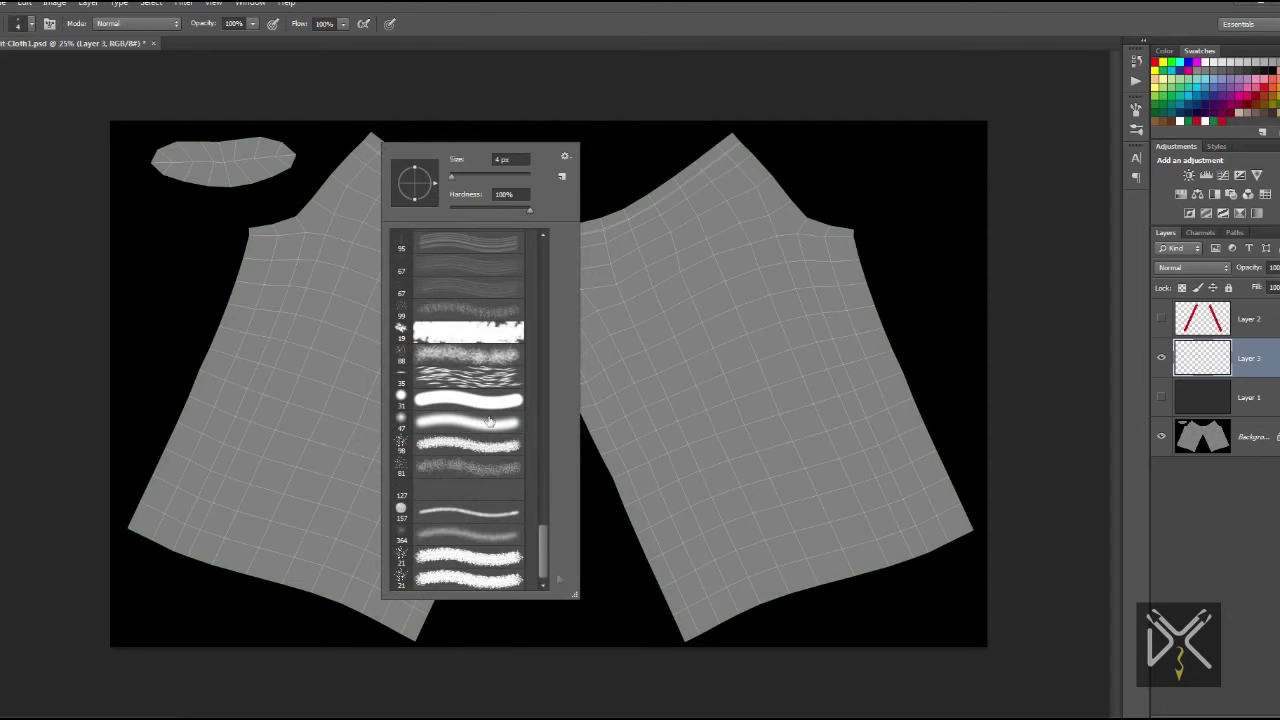
Paint white strokes across the waistband from left to the right corner.
left_click_drag(366, 126, 455, 197)
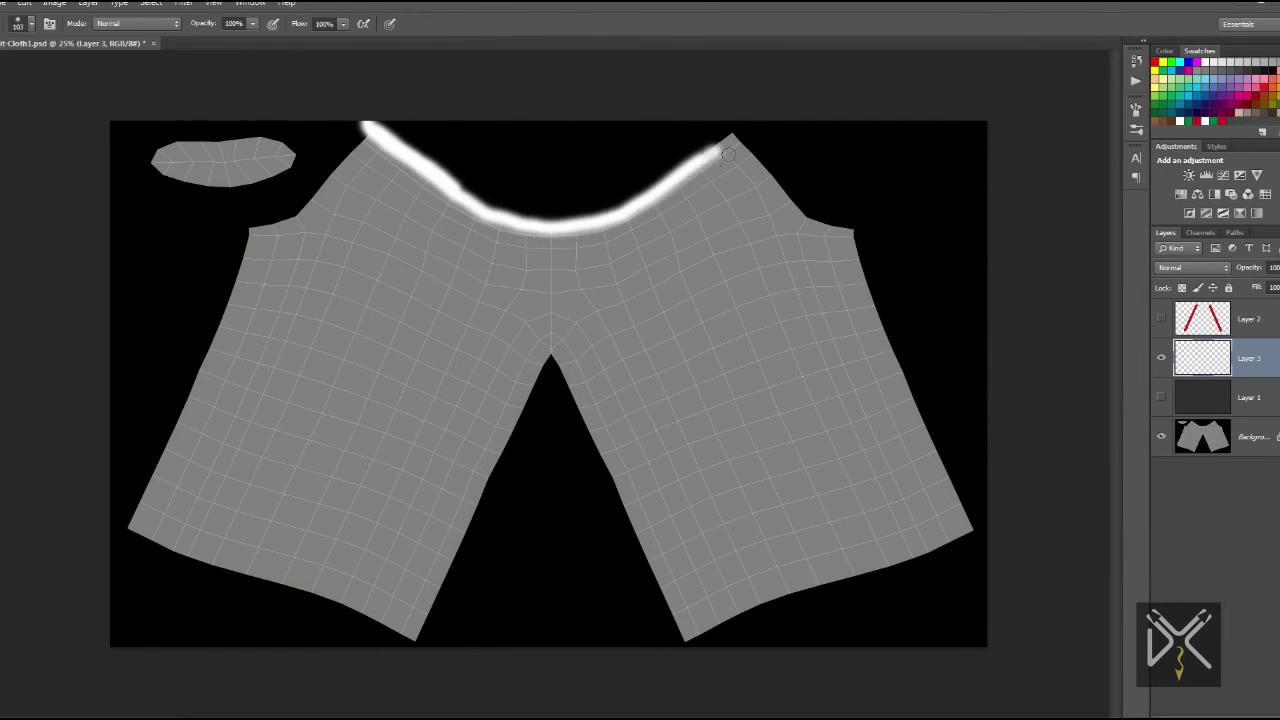
left_click_drag(728, 152, 740, 138)
left_click_drag(680, 177, 797, 371, "ctrl")
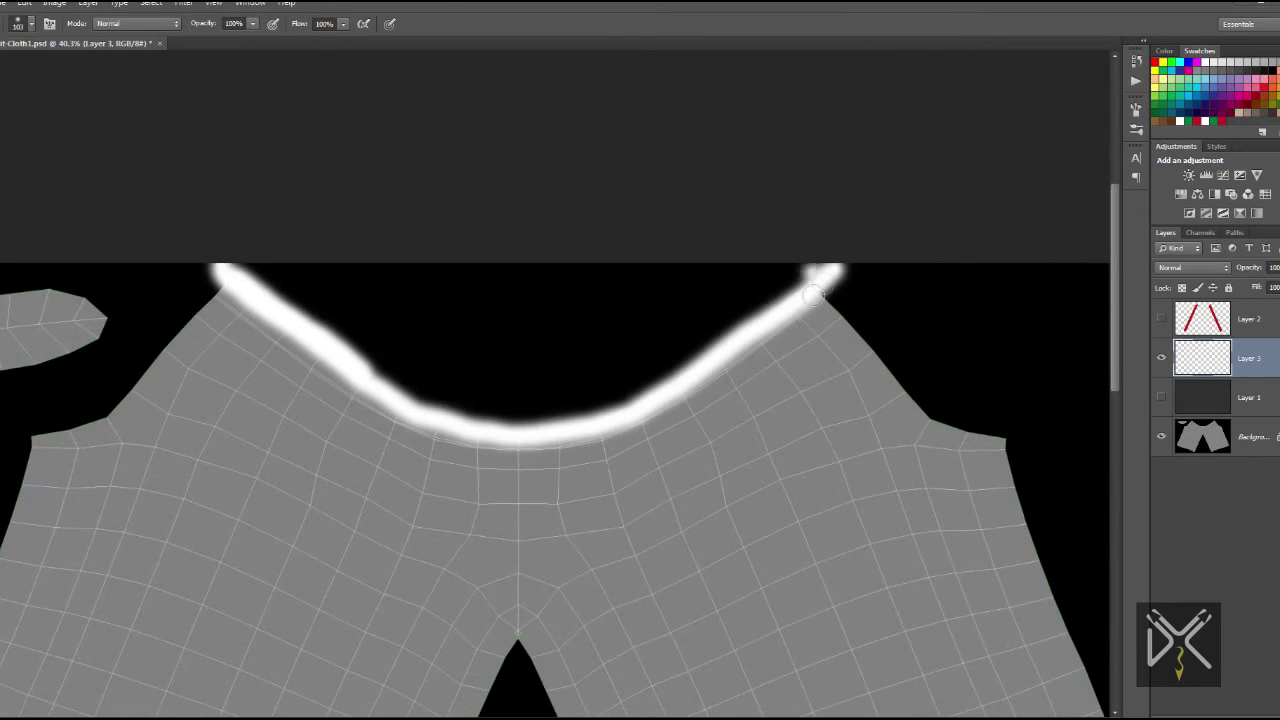
left_click_drag(240, 285, 441, 364)
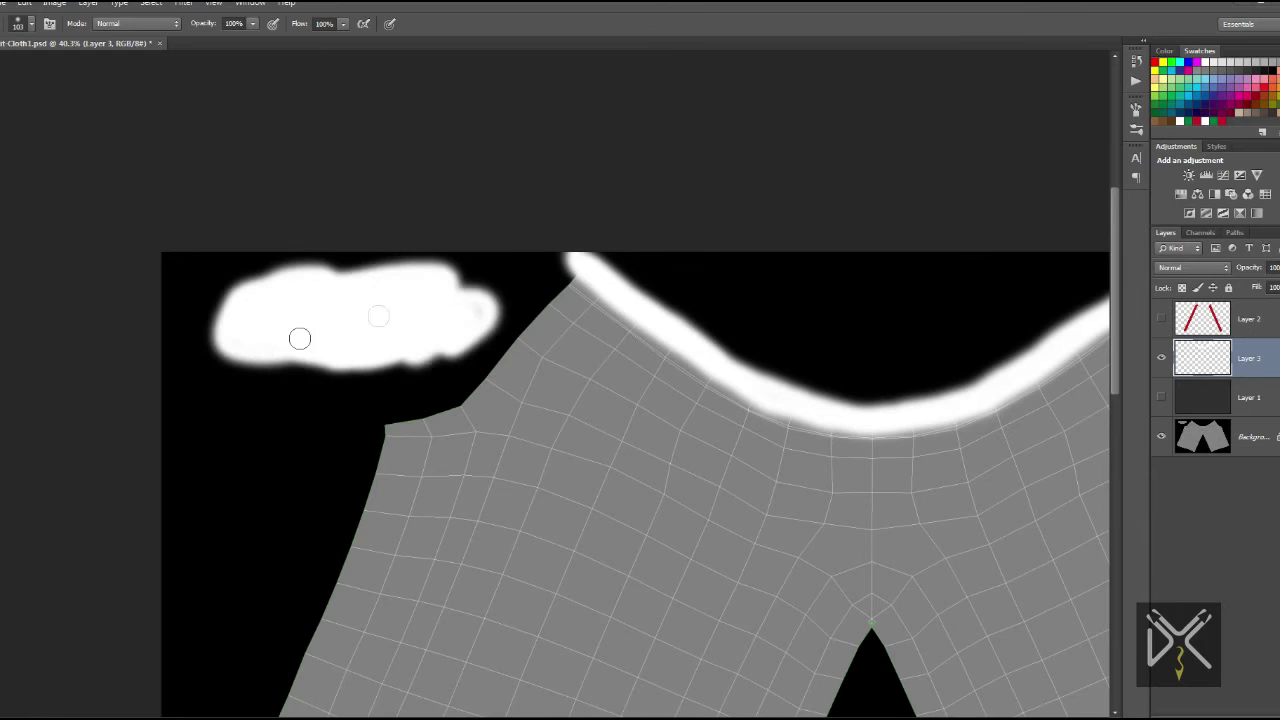
key("ctrl+0")
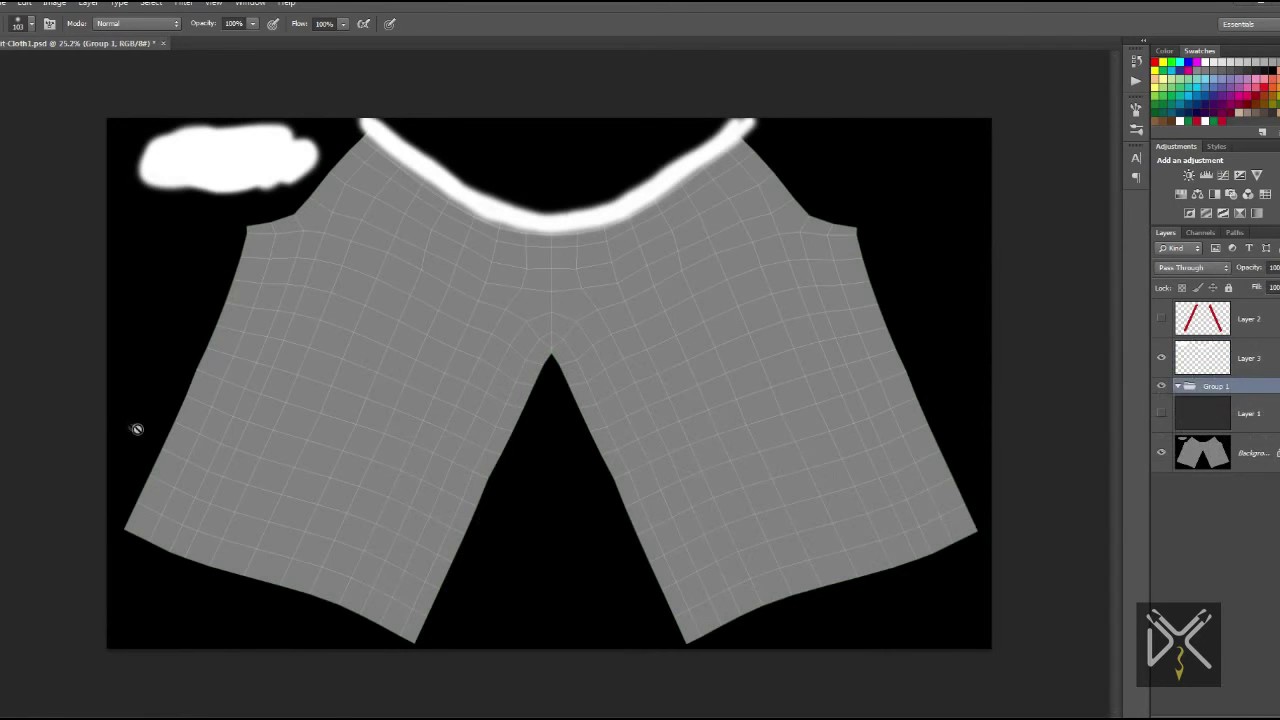
Fill the new layer with black and flatten the image, discarding hidden layers.
key("alt+BackSpace")
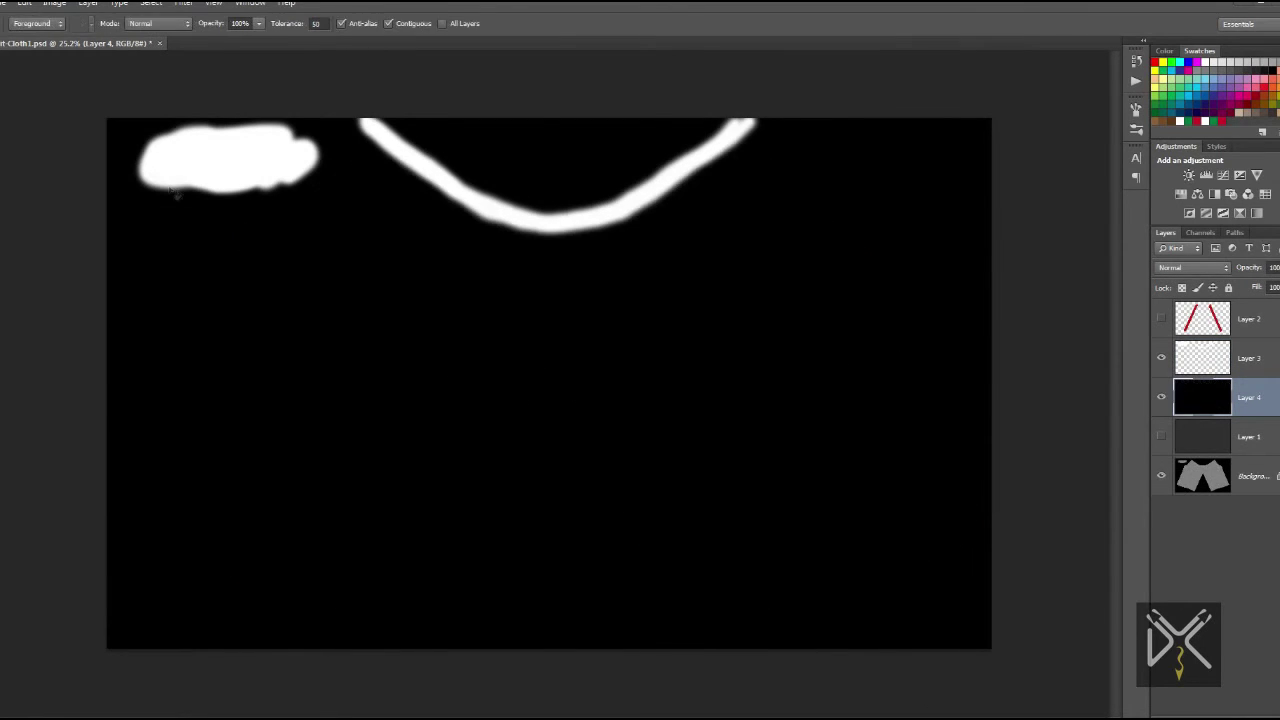
key("v")
left_click(119, 3)
left_click(100, 460)
left_click(606, 274)
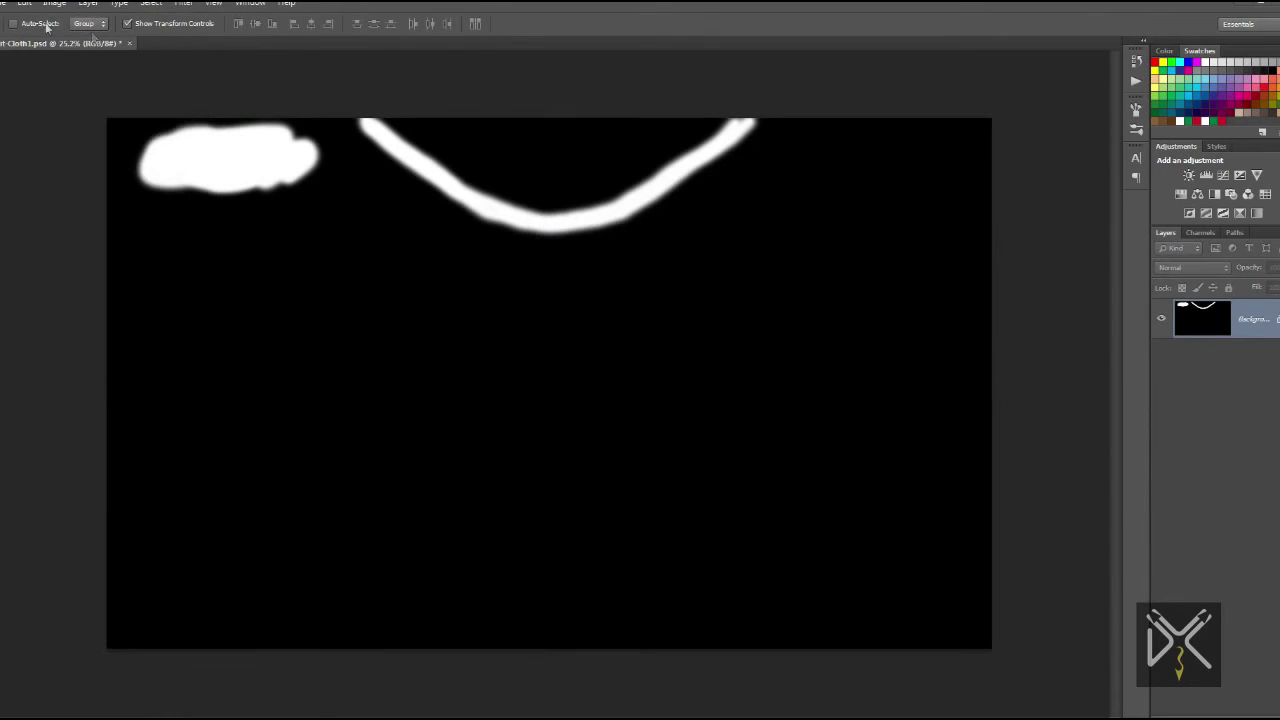
Save the flattened mask as a JPEG copy in the Modeling folder.
left_click(4, 3)
left_click(30, 160)
left_click(273, 24)
left_click(198, 455)
left_click(99, 563)
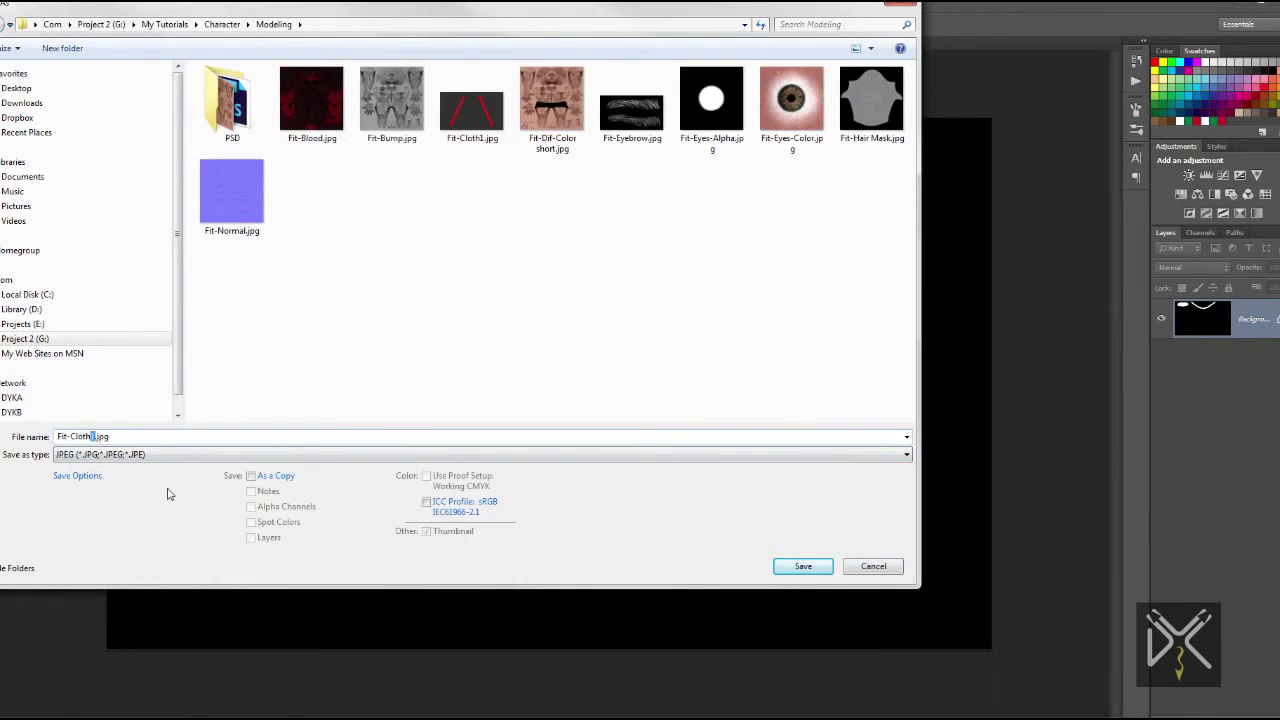
left_click(801, 565)
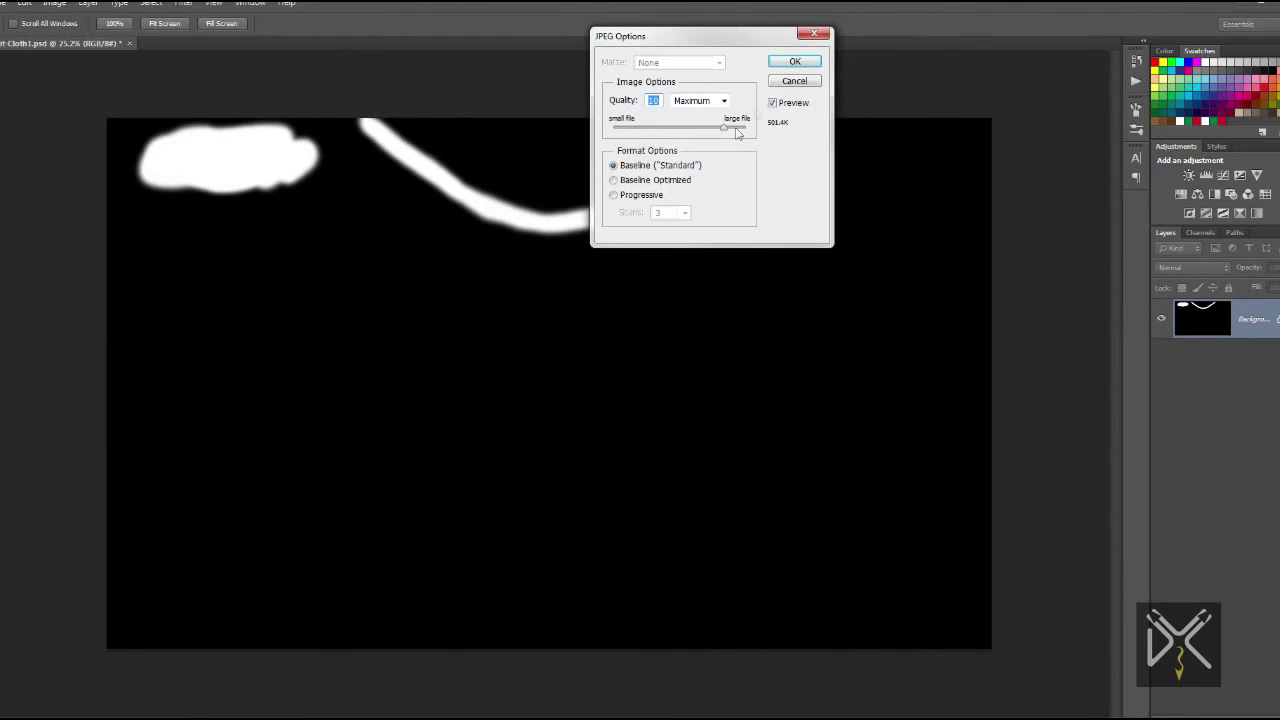
left_click(795, 61)
Shrink the image in Image Size, entering a value of 2.
left_click(54, 3)
left_click(60, 100)
type("20")
key("Return")
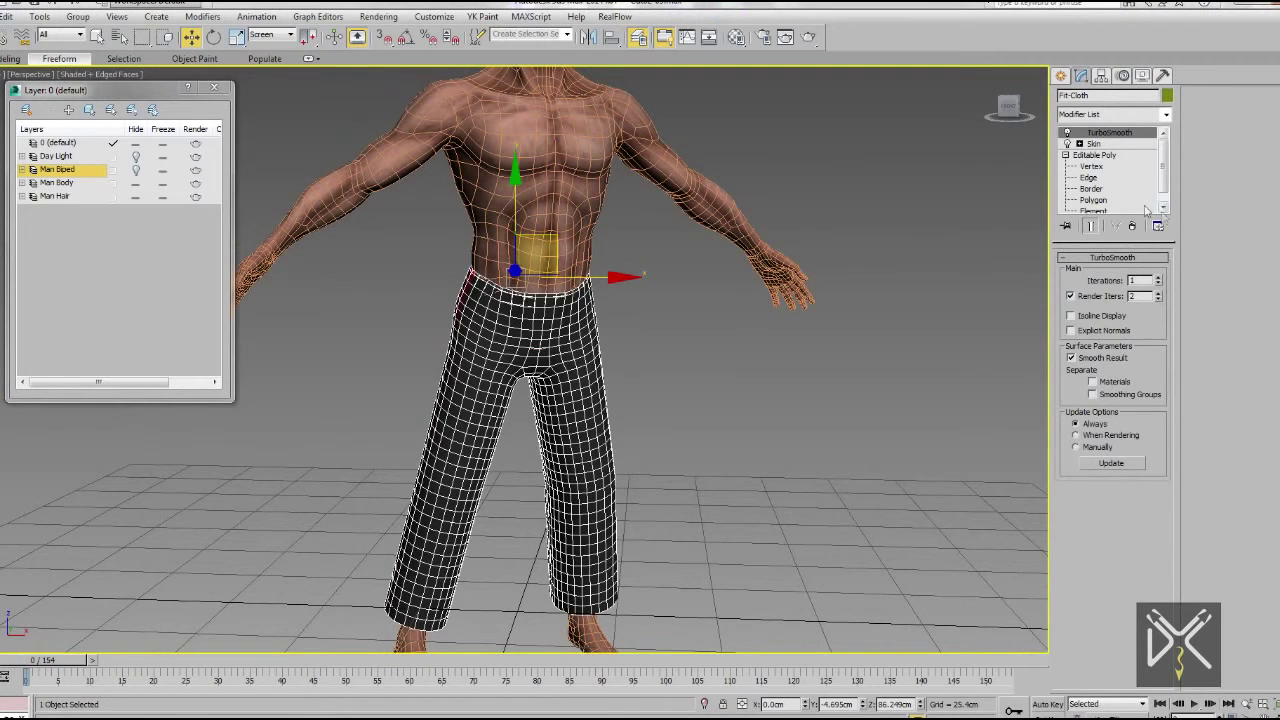
Raise smoothing iterations to 2, add a Cloth modifier and group all trouser vertices.
left_click(1158, 277)
left_click(1118, 114)
left_click(1096, 156)
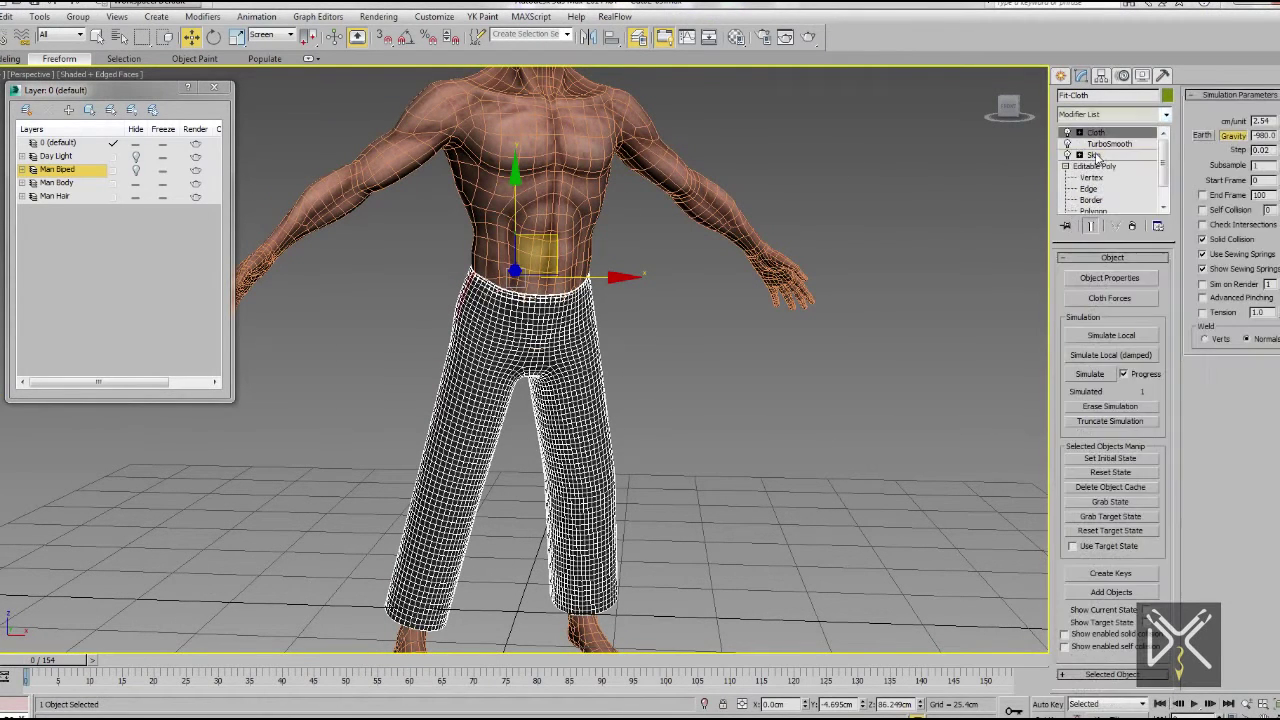
key("1")
key("ctrl+a")
left_click(1083, 274)
key("Return")
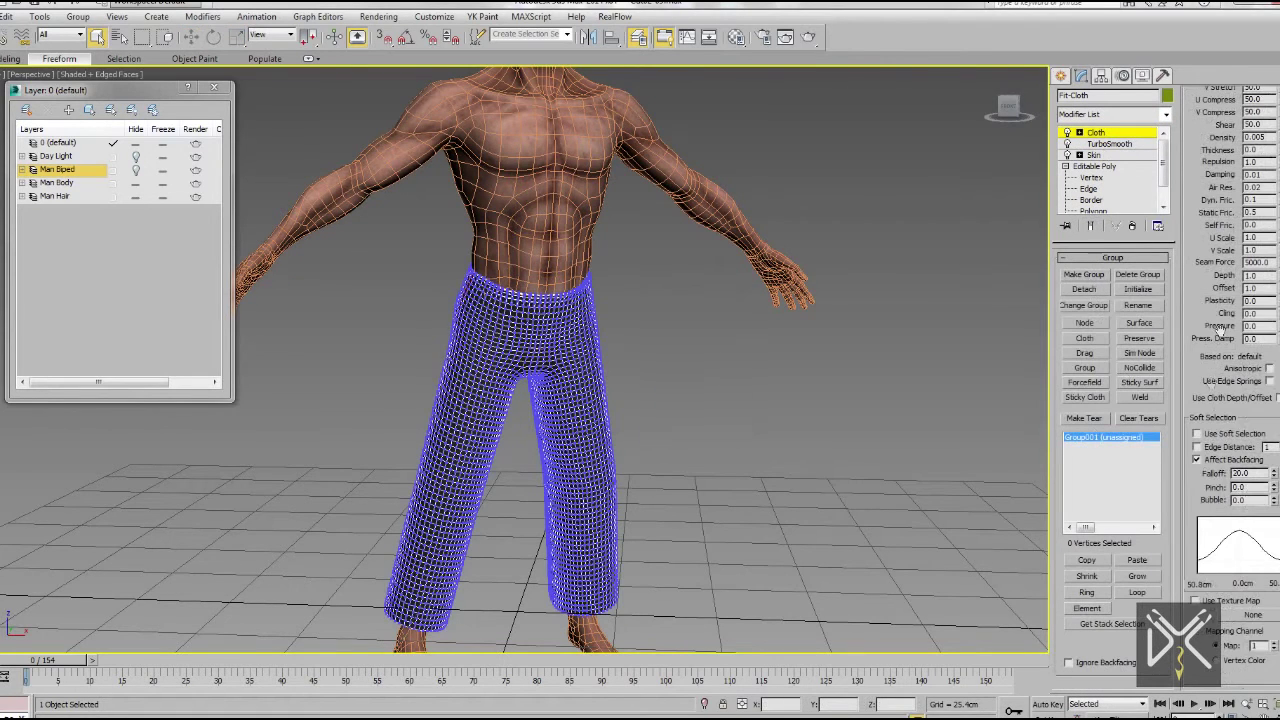
Assign Fit-Cloth Mask.jpg from the Modeling folder as the group's bitmap texture map.
left_click(1252, 614)
double_click(310, 474)
left_click(217, 27)
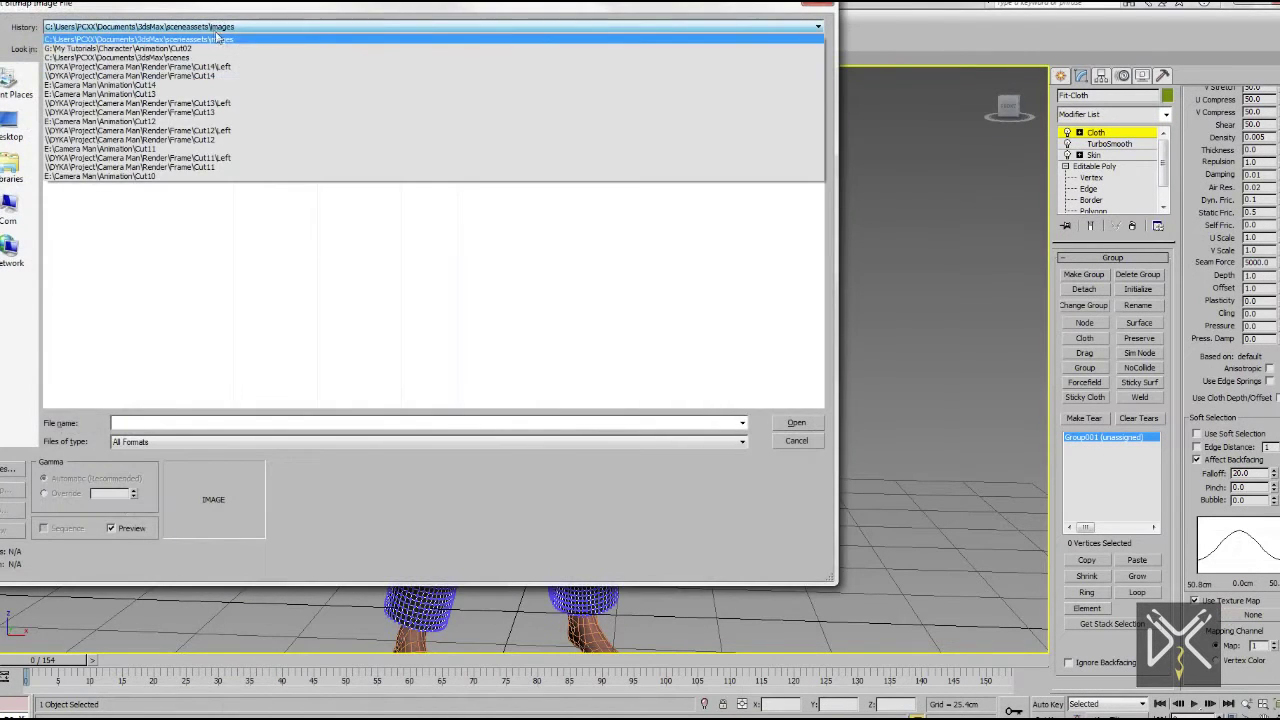
left_click(228, 50)
double_click(87, 130)
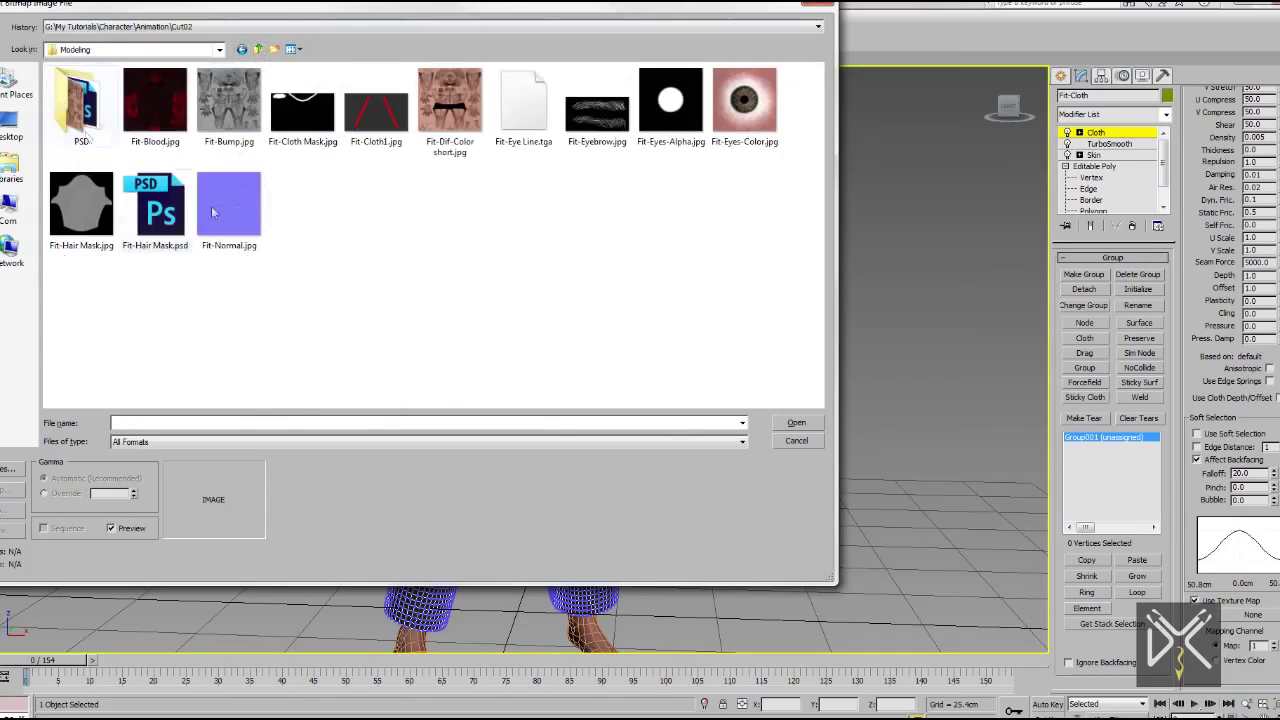
double_click(308, 118)
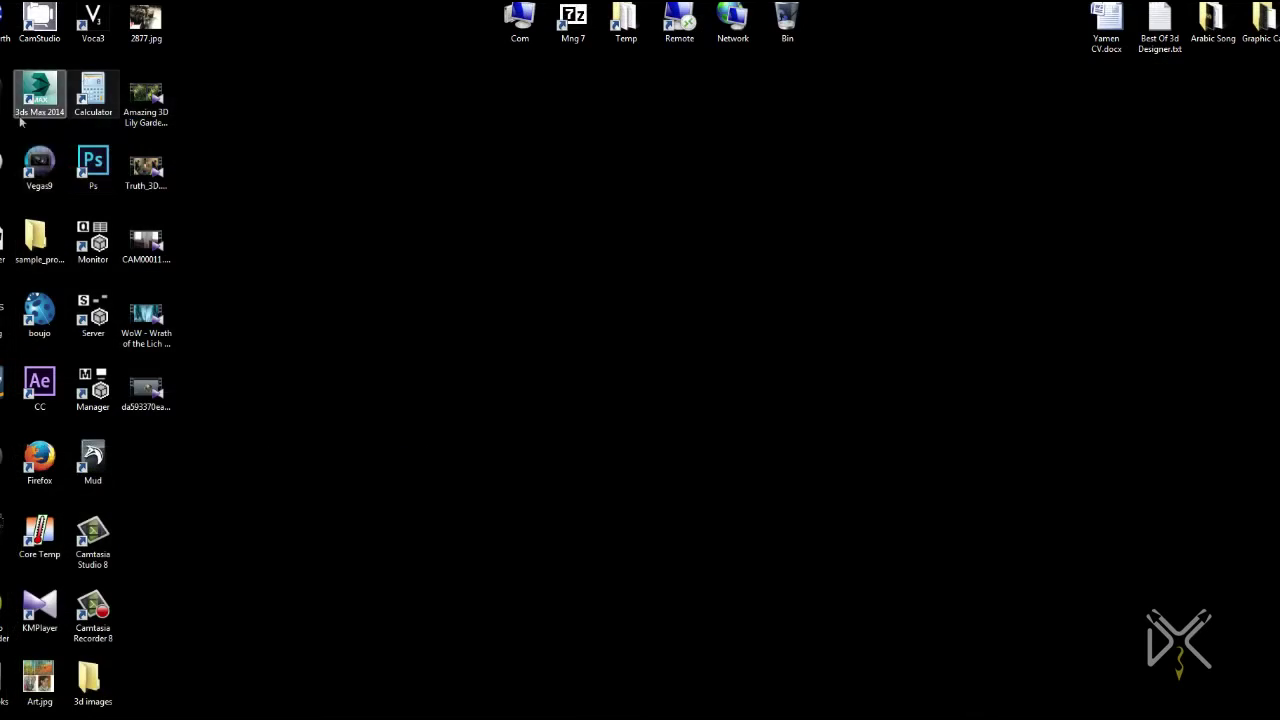
Launch Photoshop and open the Fit-Cloth Mask image.
double_click(93, 166)
double_click(546, 217)
scroll(550, 250, "down", 3)
double_click(555, 310)
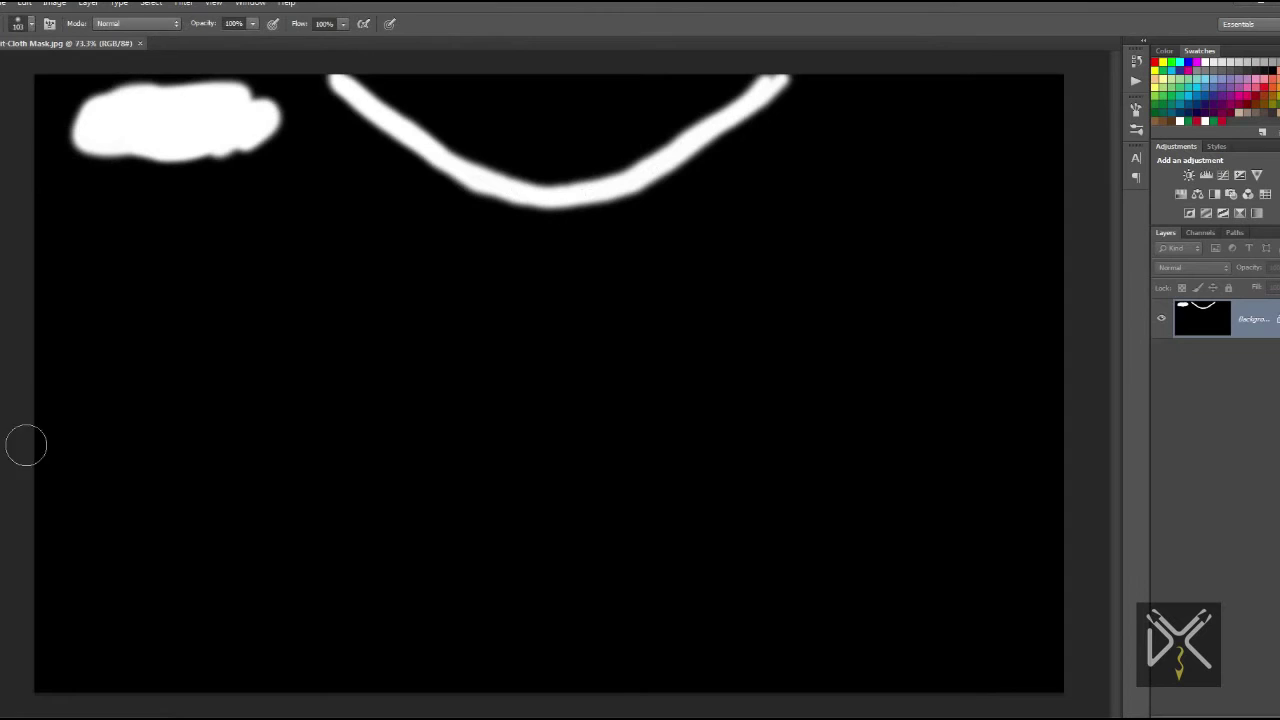
Paint a wider, softer white stroke over the waistband curve, then view the trousers' hips from the side.
mouse_move(358, 104)
left_mouse_down()
mouse_move(563, 214)
mouse_move(814, 97)
left_mouse_up()
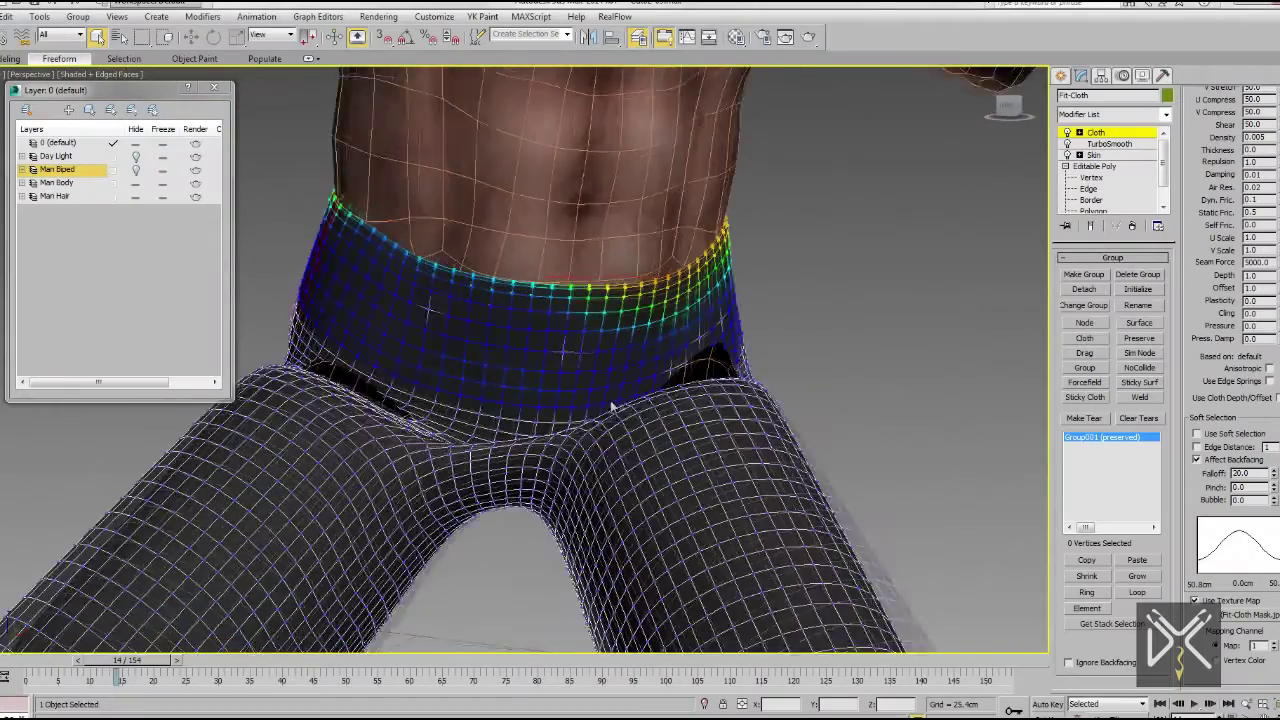
middle_click_drag(612, 405, 430, 500, "alt")
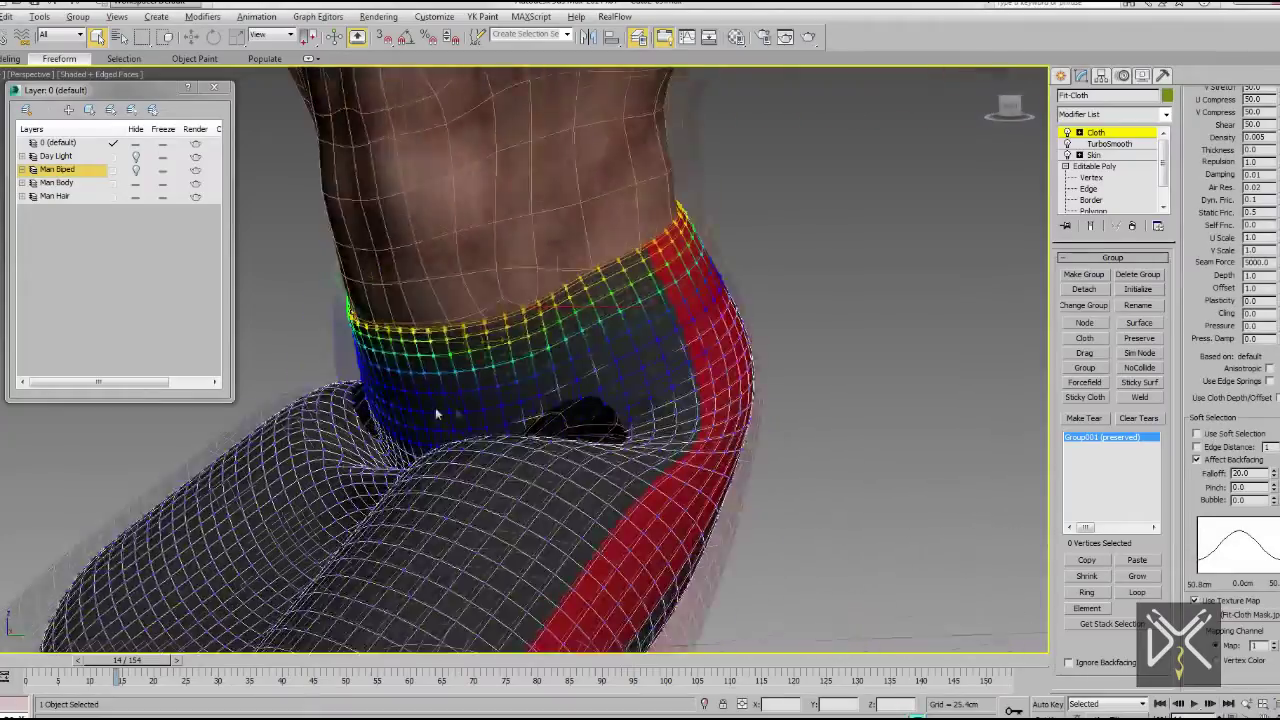
mouse_move(435, 407)
middle_mouse_down("alt")
mouse_move(630, 430)
mouse_move(518, 428)
middle_mouse_up("alt")
Leave group level and add Fit-Body to the cloth simulation through Object Properties.
left_click(1096, 132)
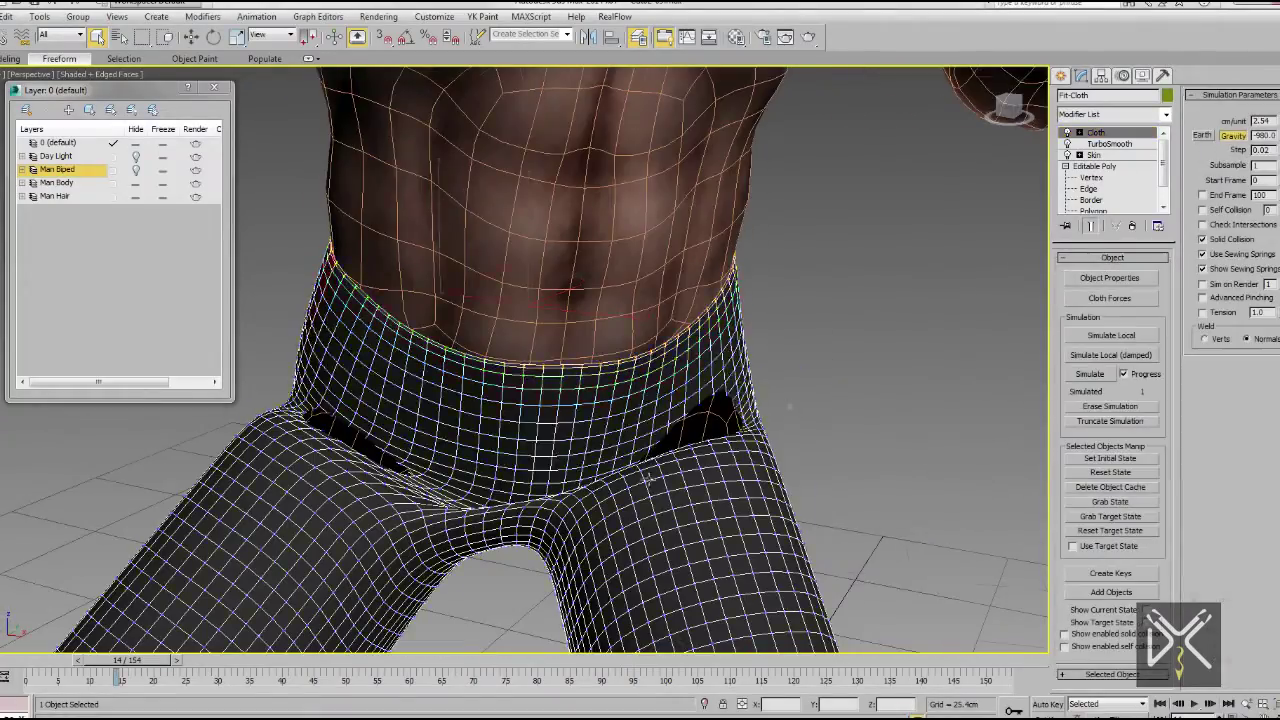
left_click(1139, 436)
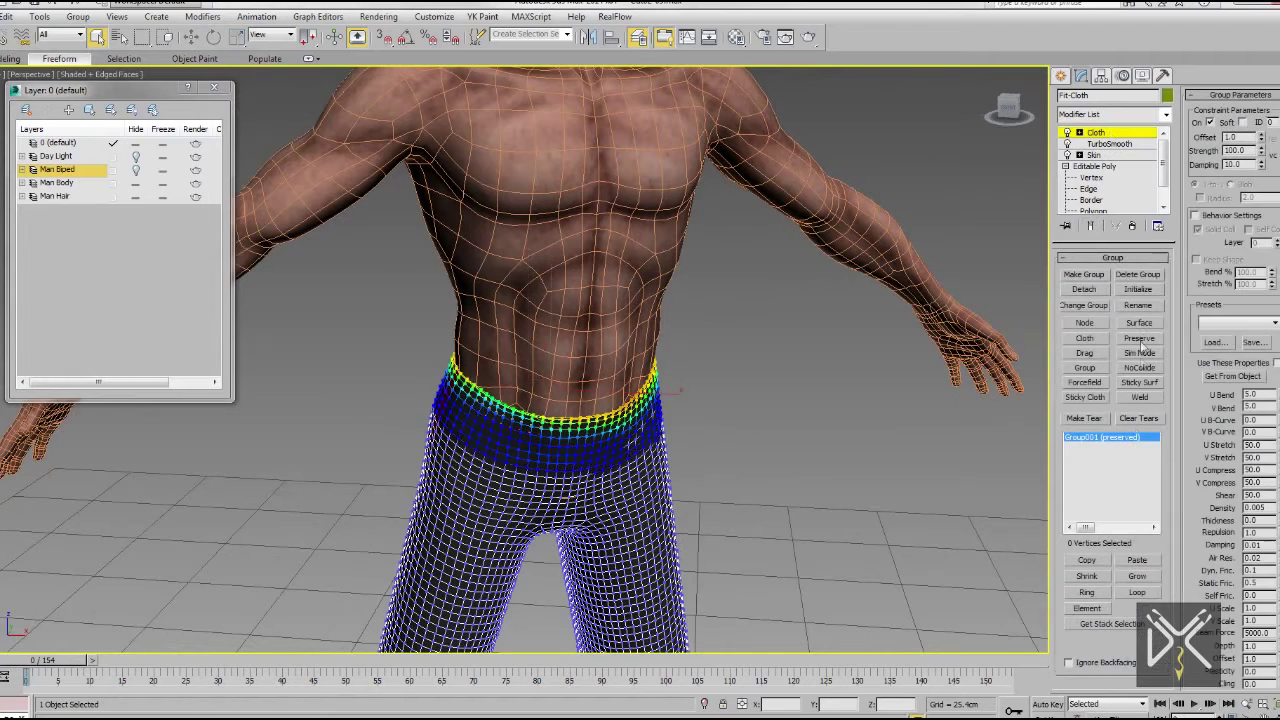
left_click(1108, 133)
left_click(1109, 277)
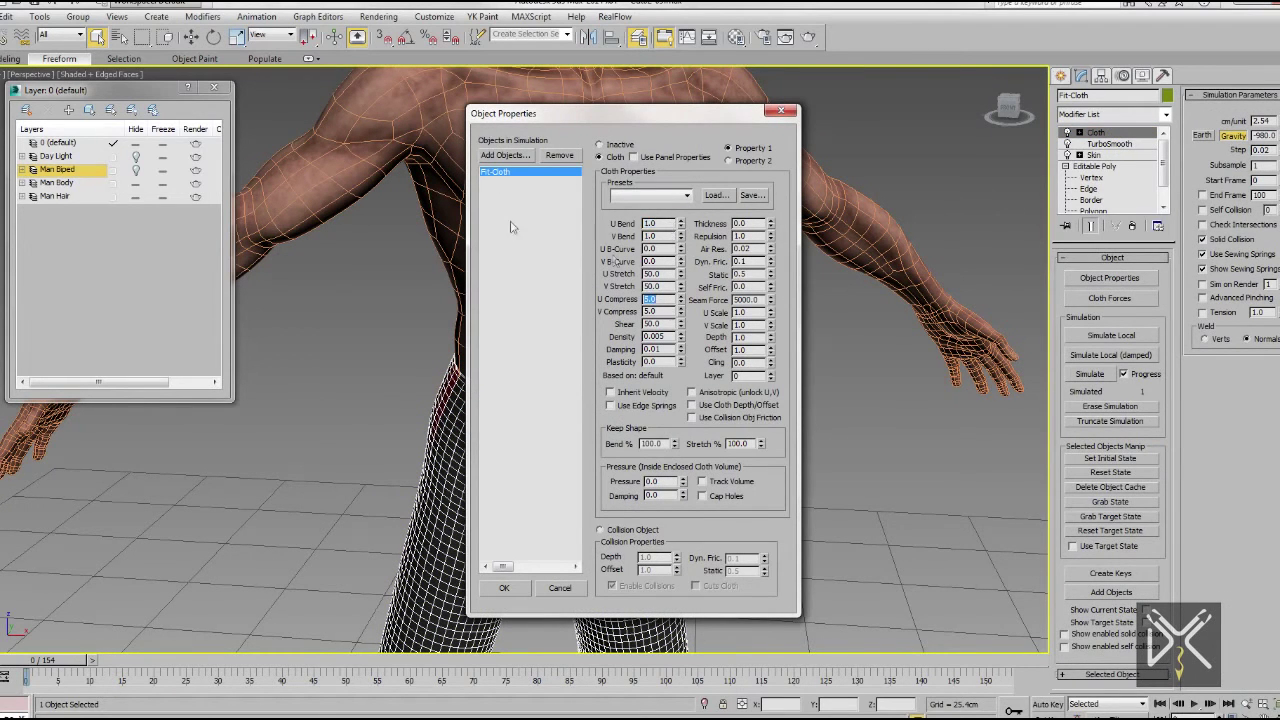
left_click(505, 155)
double_click(186, 101)
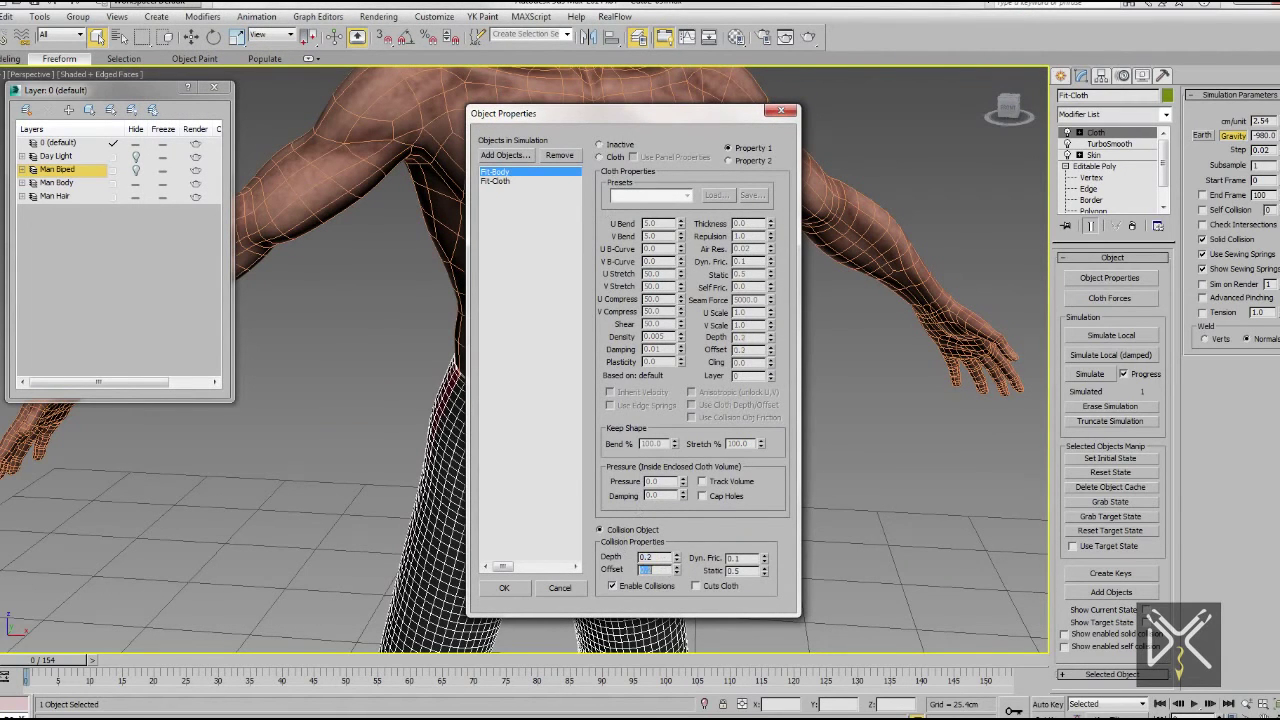
left_click(504, 587)
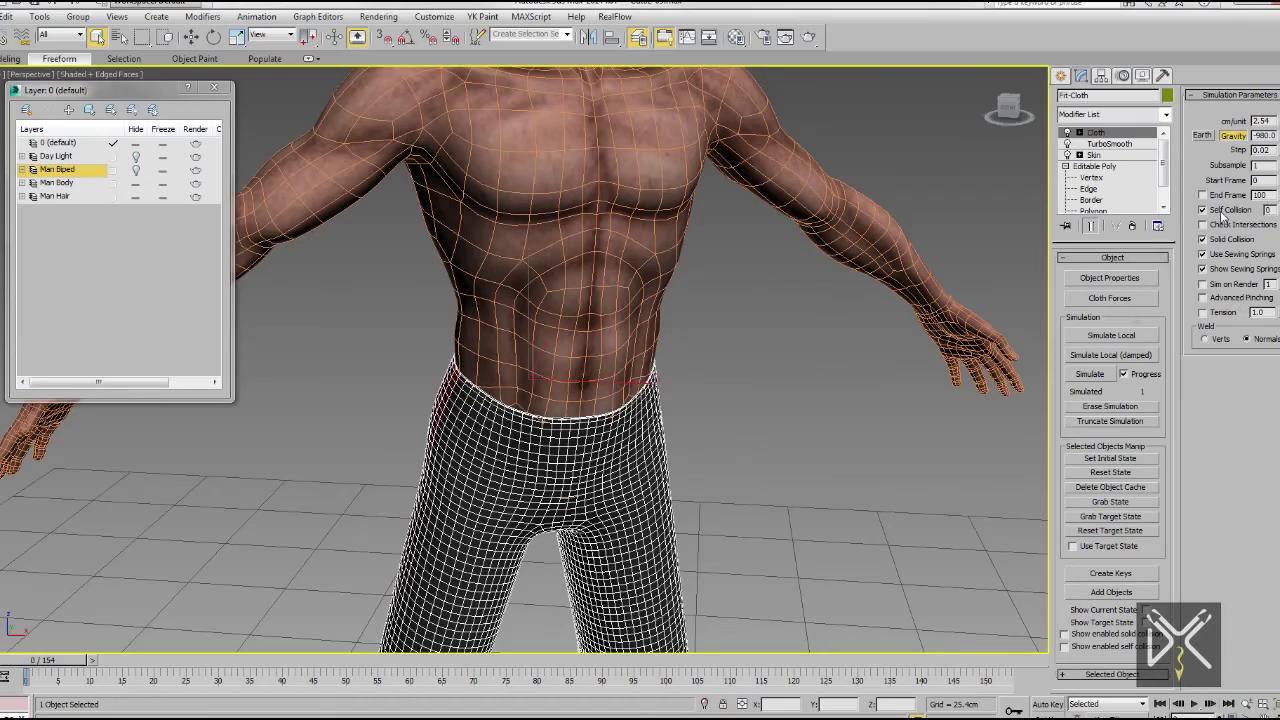
Start the cloth simulation, stop it, and frame the character in plain shaded view.
scroll(737, 386, "down", 5)
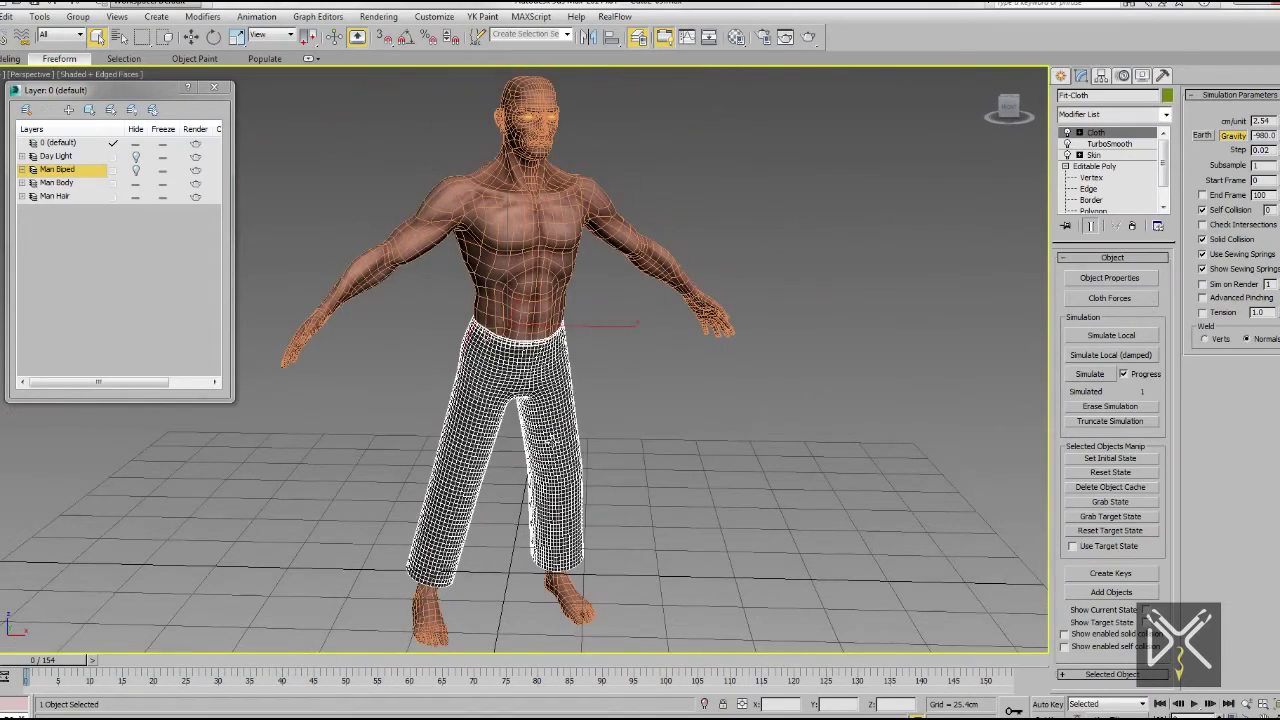
left_click(1092, 374)
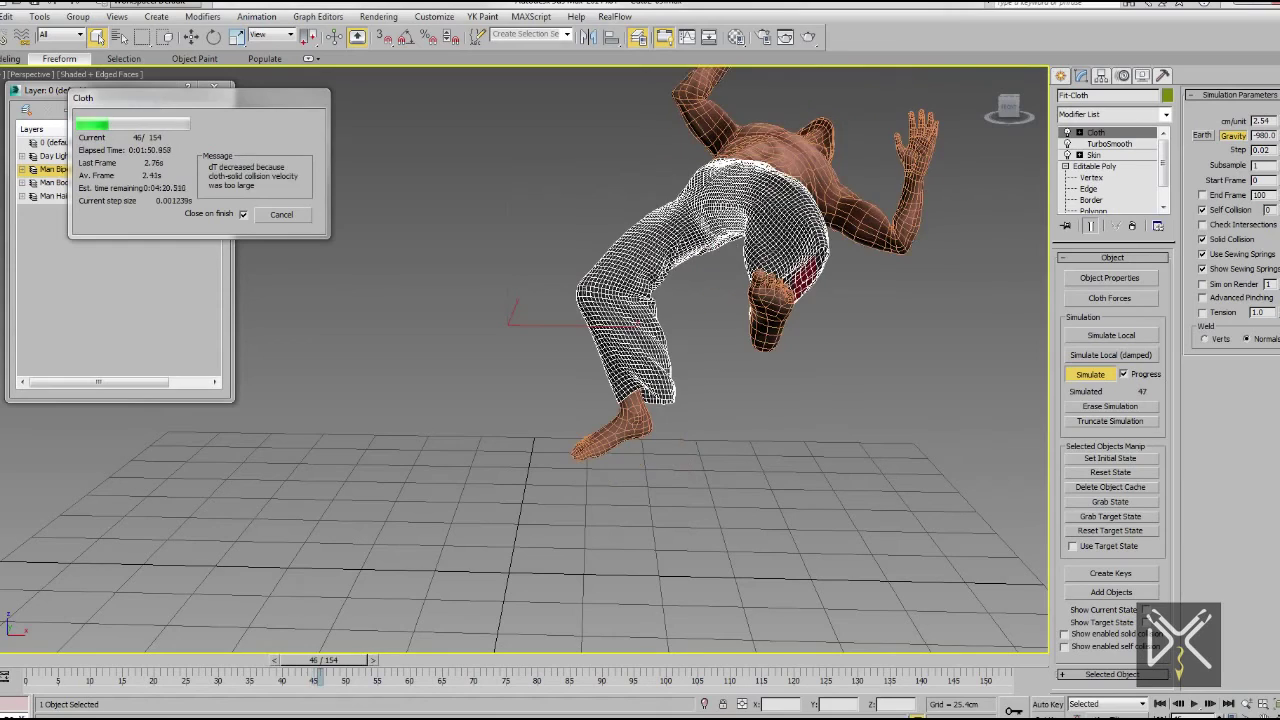
left_click(281, 214)
key("z")
key("F4")
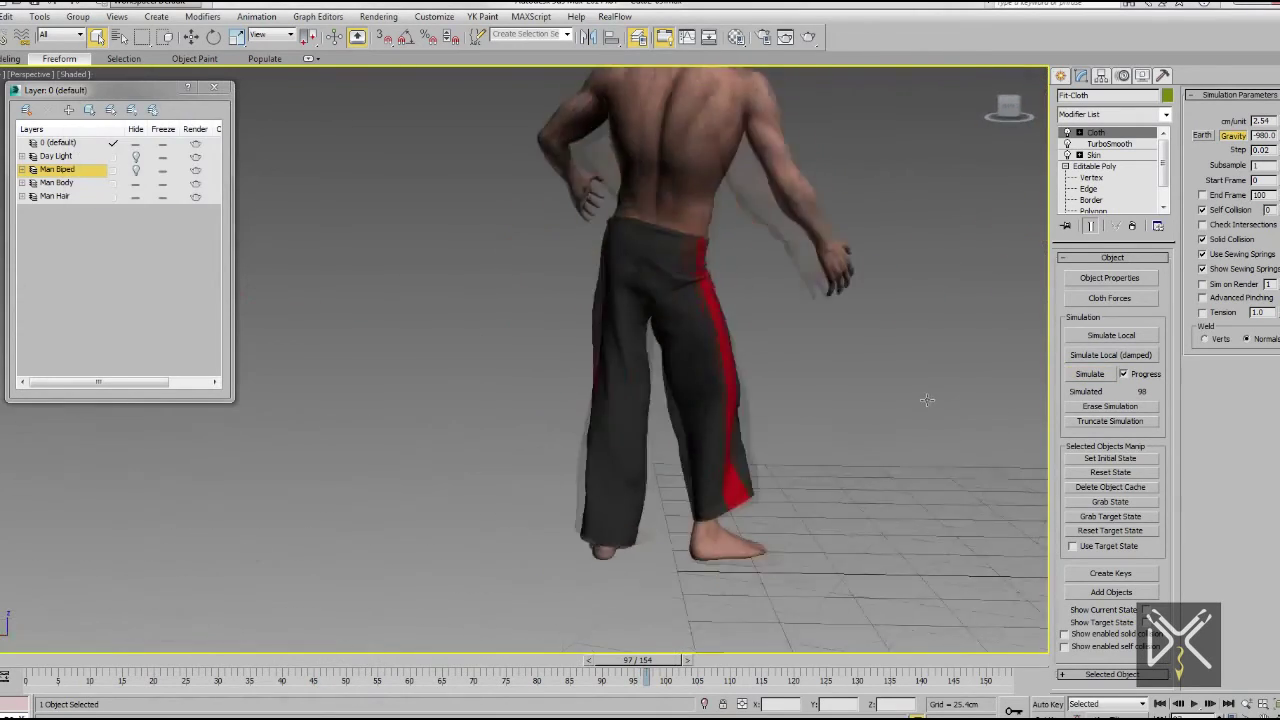
mouse_move(638, 660)
left_mouse_down()
mouse_move(346, 660)
mouse_move(637, 697)
left_mouse_up()
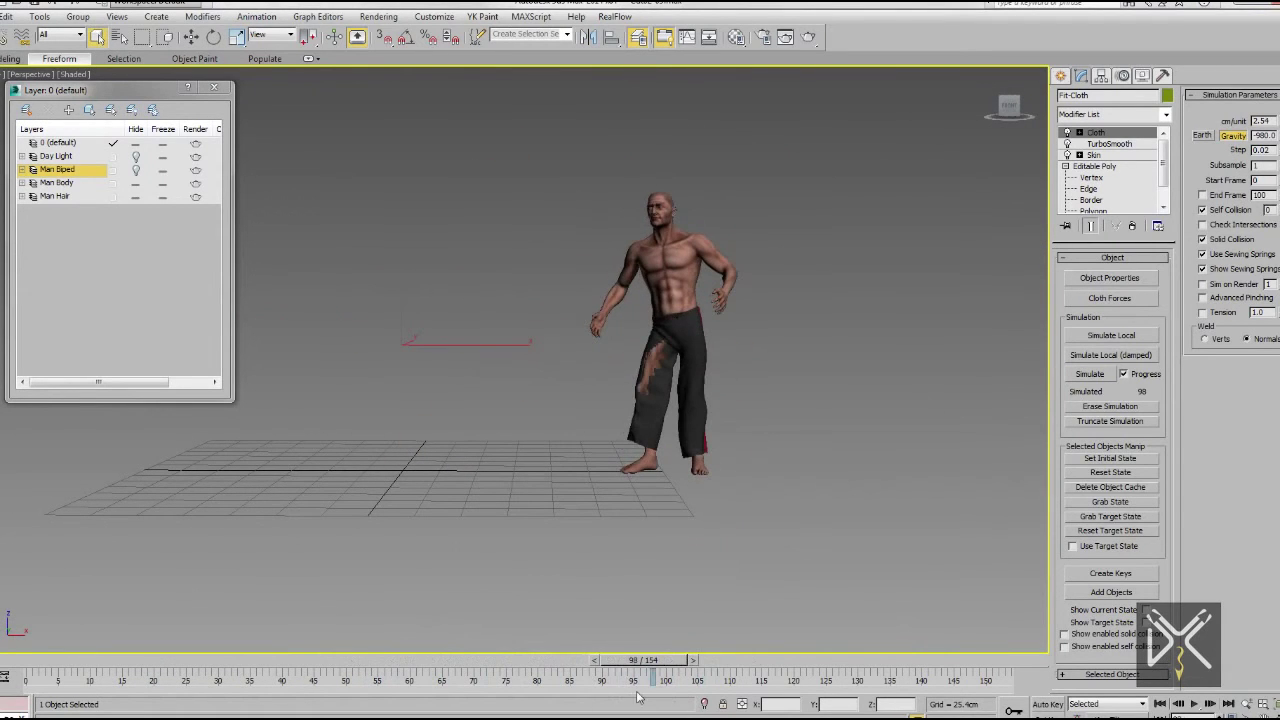
Rerun the simulation briefly, then play from the first frame to review the cloth.
left_click(1099, 375)
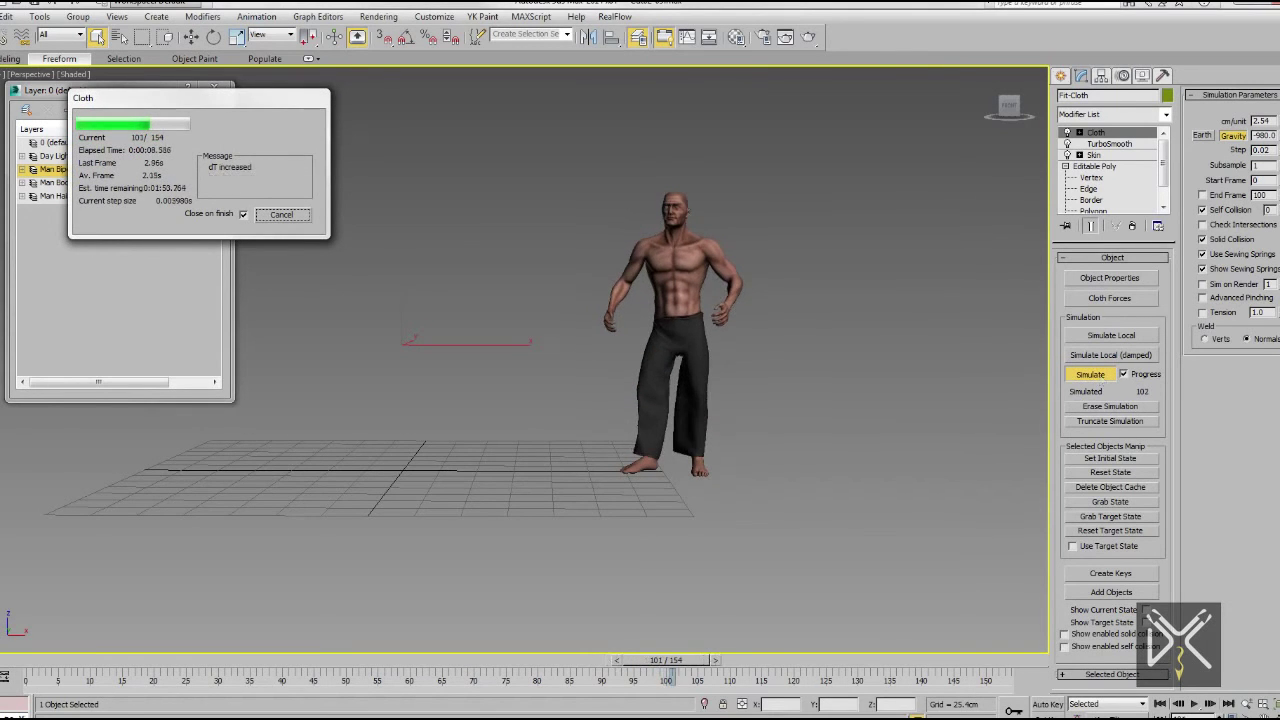
key("Escape")
scroll(707, 382, "up", 3)
key("Home")
key("slash")
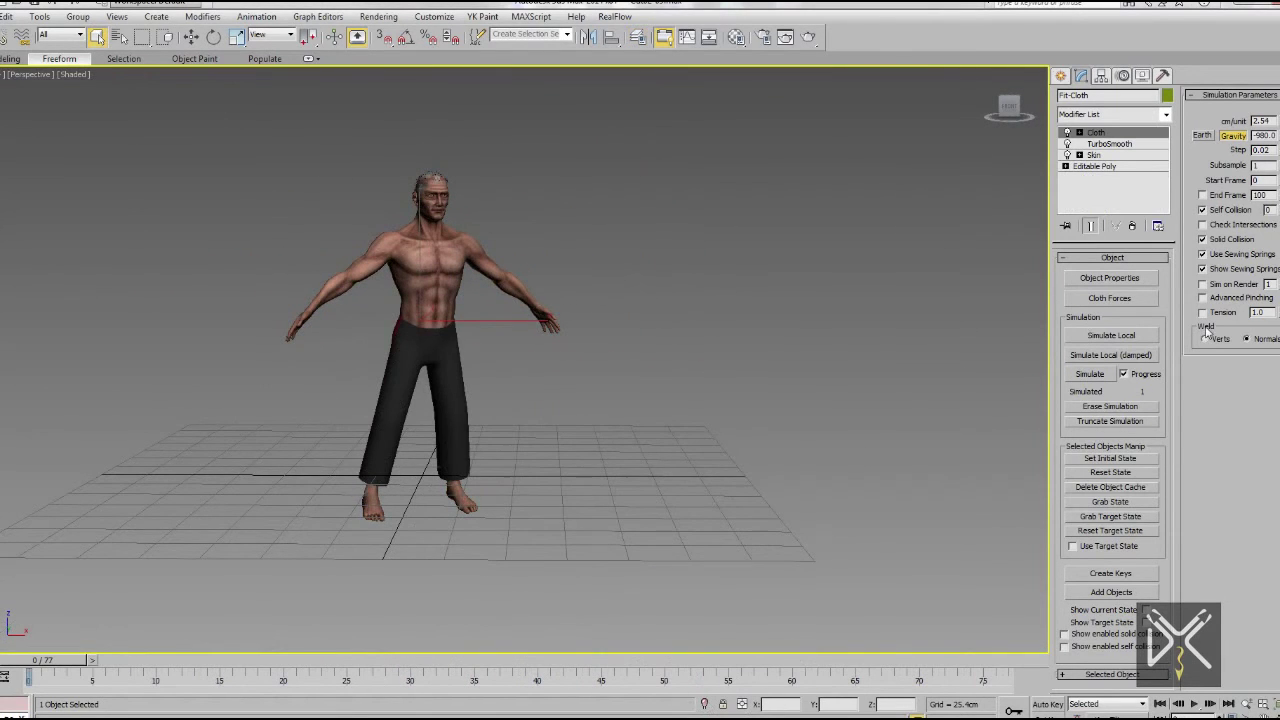
Add Fit-Body to the cloth object properties as a collision object.
left_click(1110, 278)
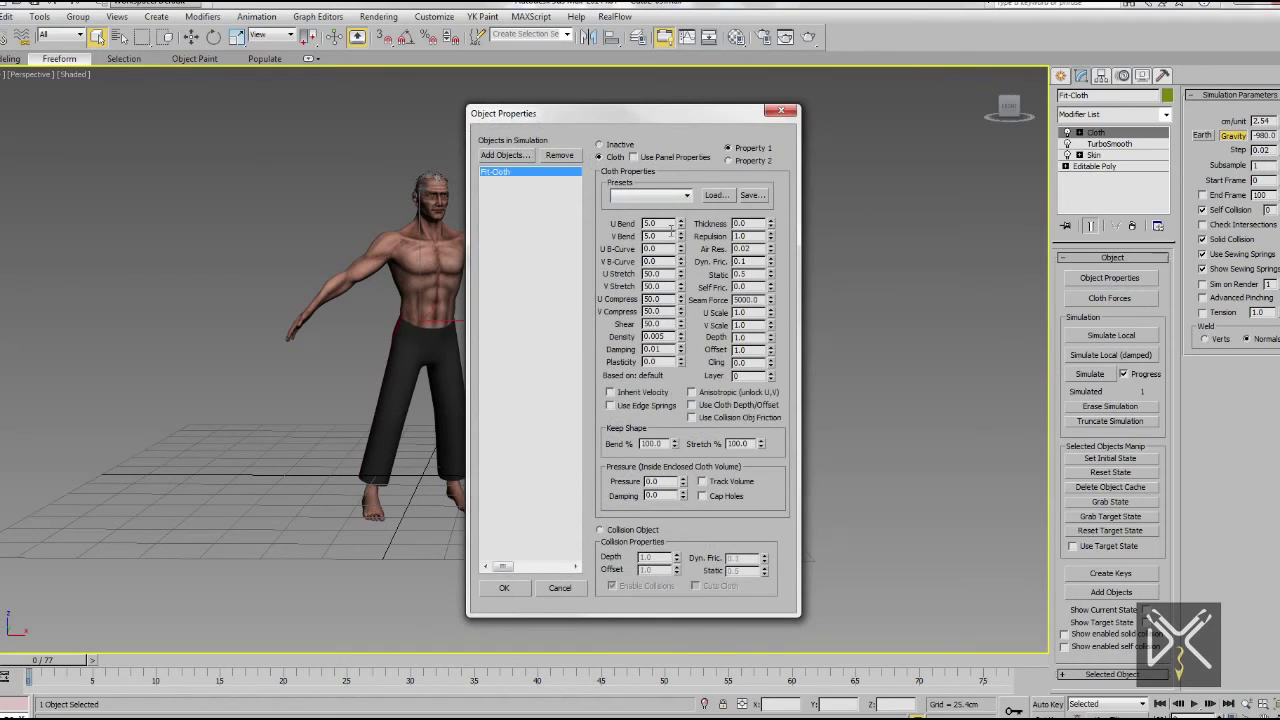
left_click(521, 158)
left_click(188, 100)
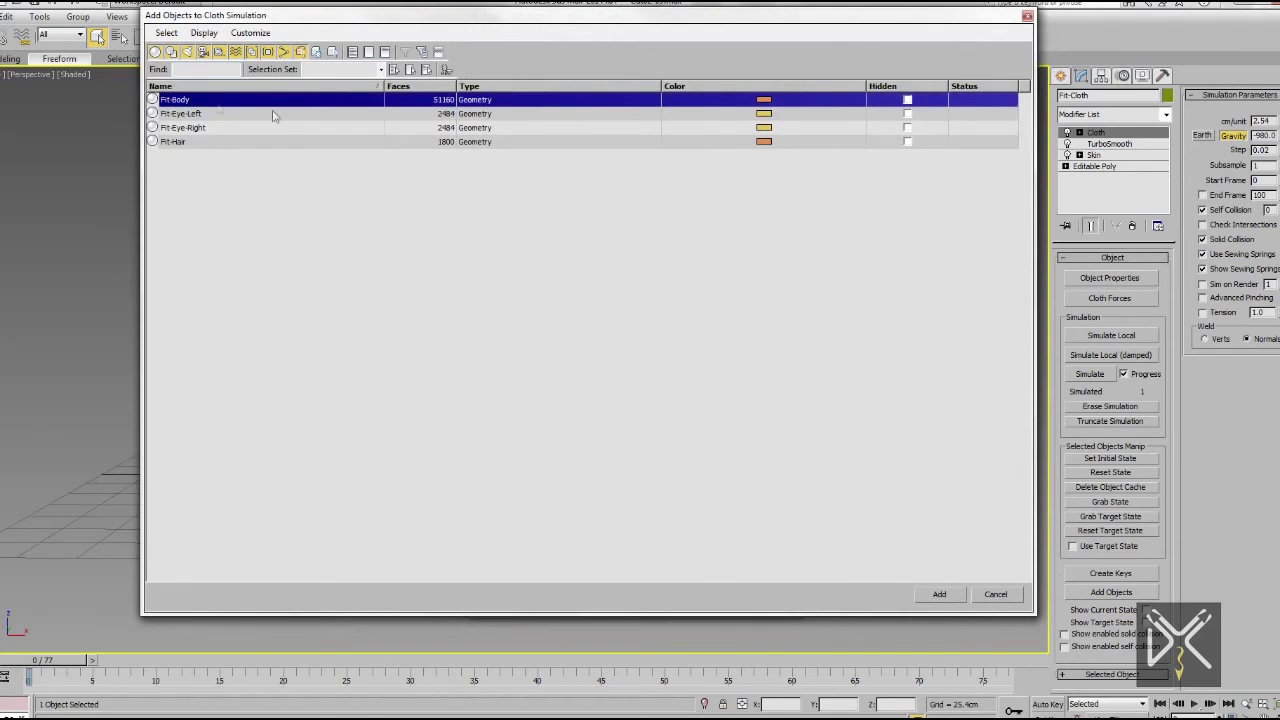
key("Return")
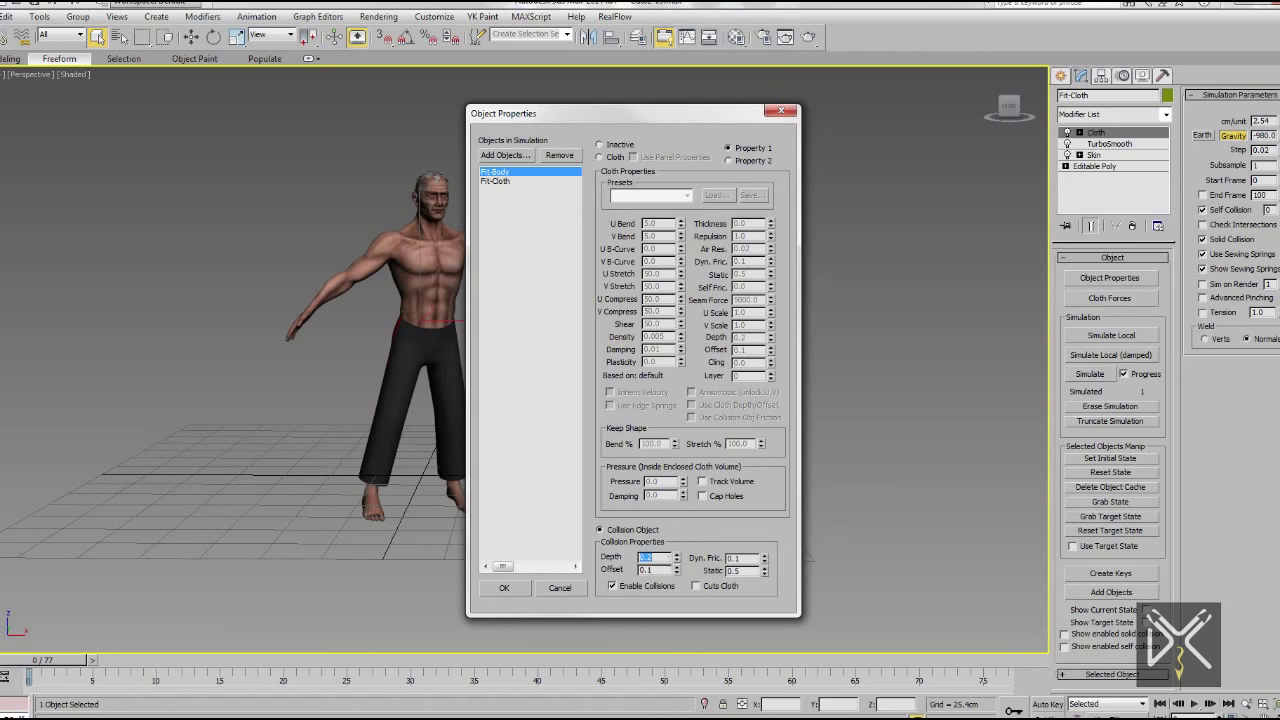
left_click(504, 588)
Weight the preserved waistband group with the Fit-Cloth Mask texture map.
left_click(1100, 143)
left_click(1084, 274)
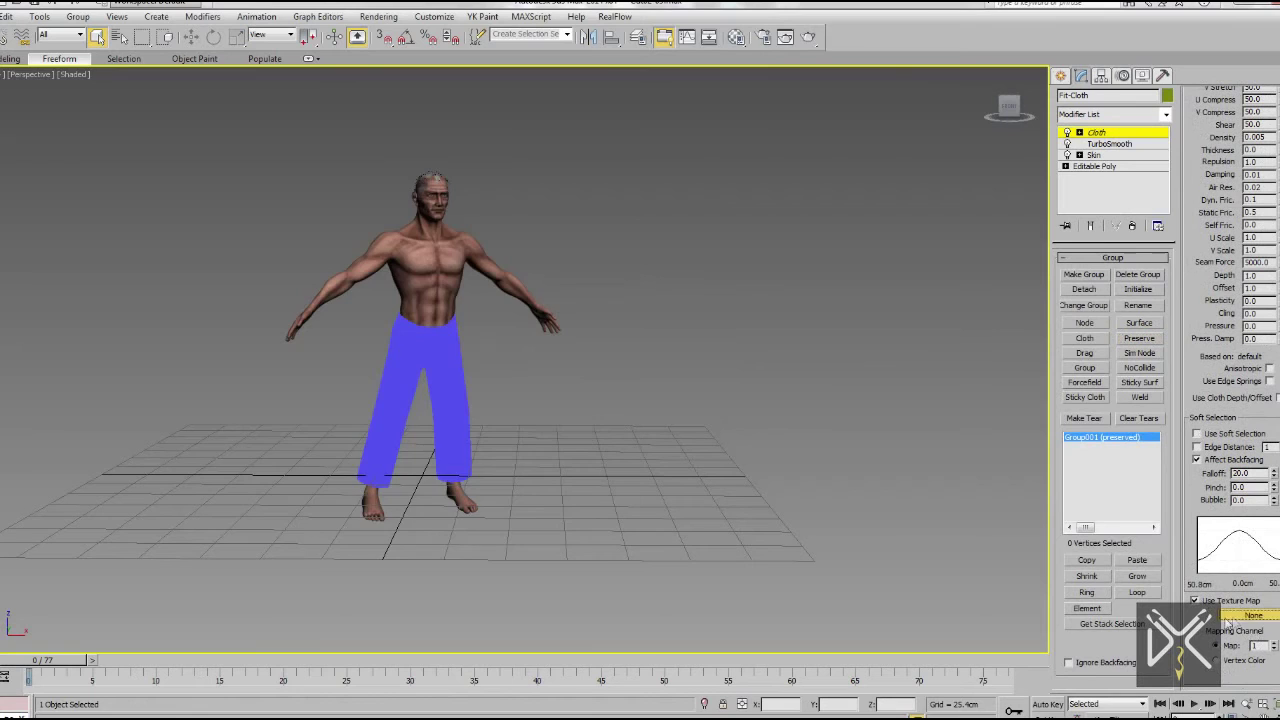
left_click(1228, 622)
double_click(289, 97)
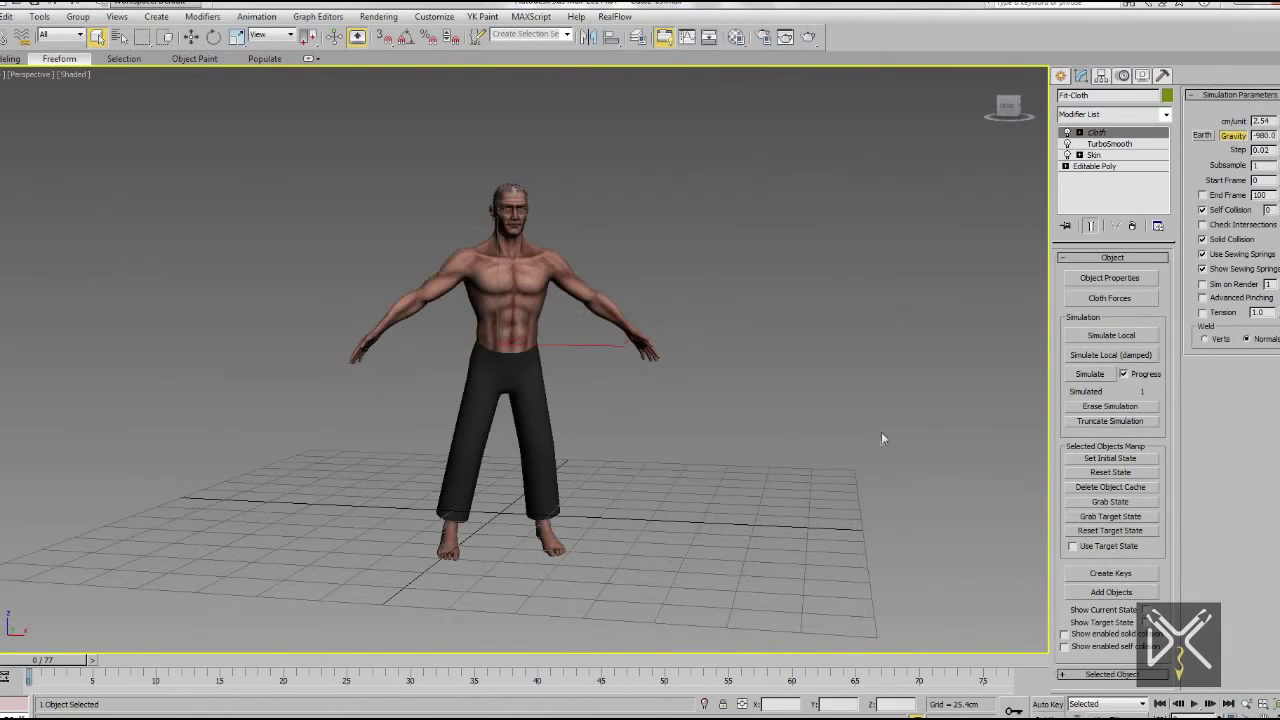
Simulate the trousers and check the result at frames 56 and 77.
left_click(1091, 374)
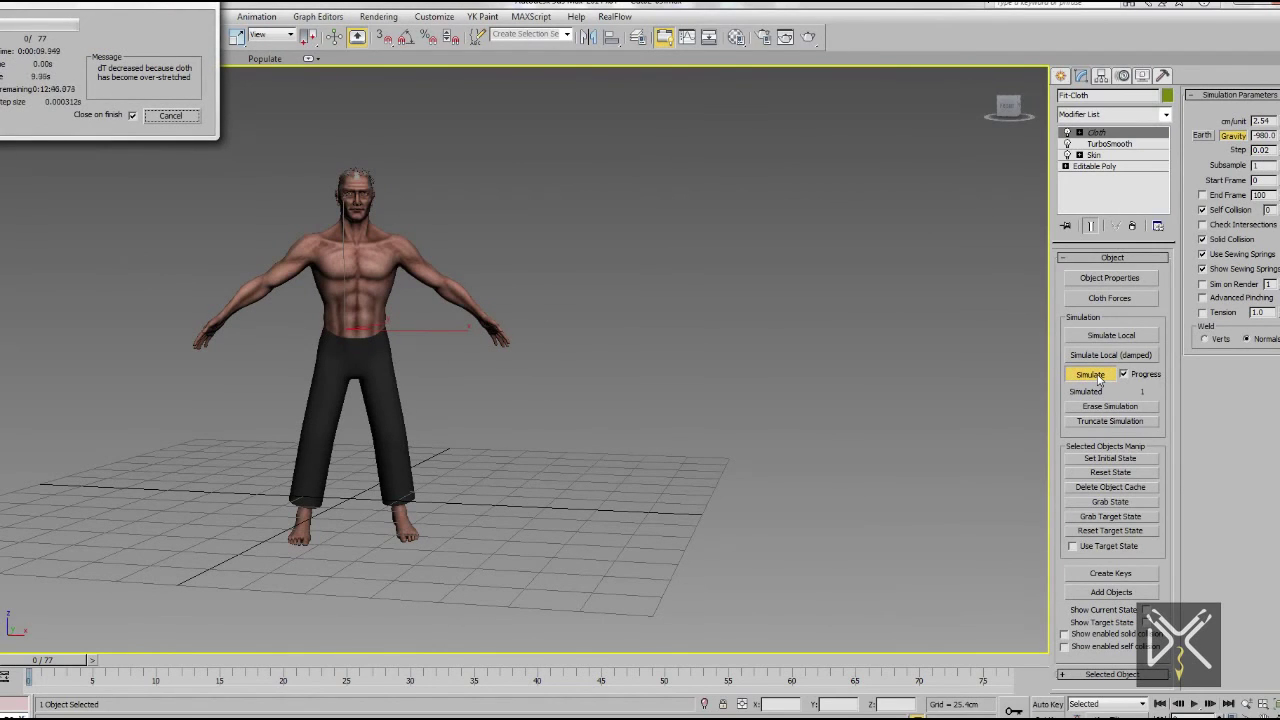
left_click_drag(94, 15, 148, 39)
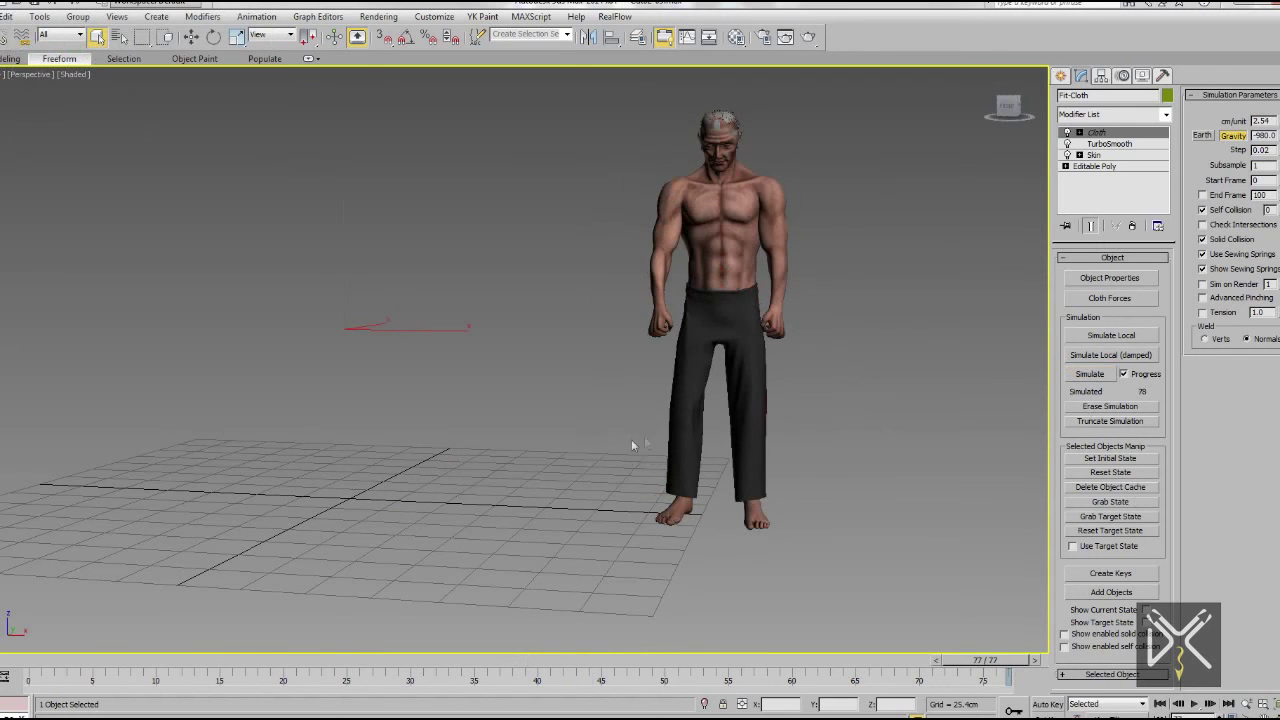
mouse_move(336, 668)
left_mouse_down()
mouse_move(753, 688)
mouse_move(40, 688)
mouse_move(985, 688)
left_mouse_up()
mouse_move(640, 350)
middle_mouse_down("alt")
mouse_move(819, 356)
mouse_move(588, 345)
middle_mouse_up("alt")
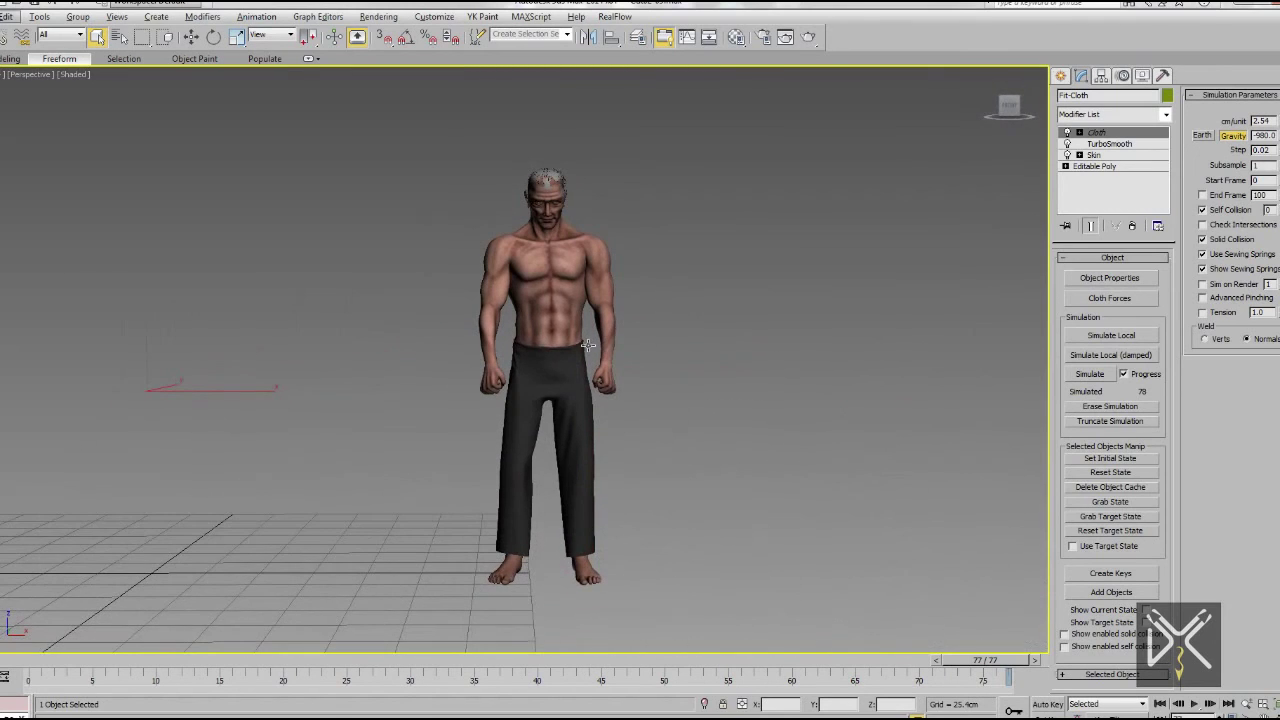